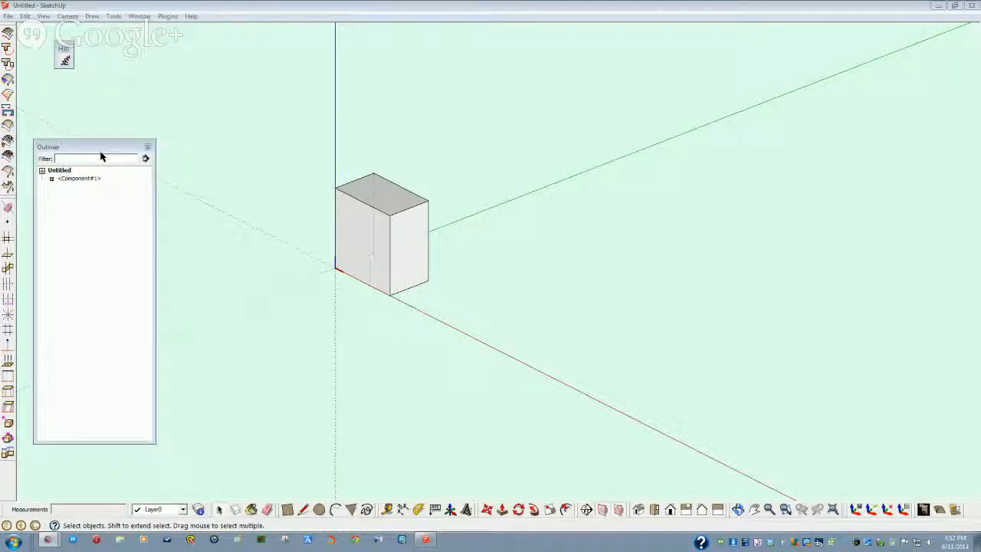
Delete the existing box component from the model
{"action": "left_click", "coordinate": [92, 178]}
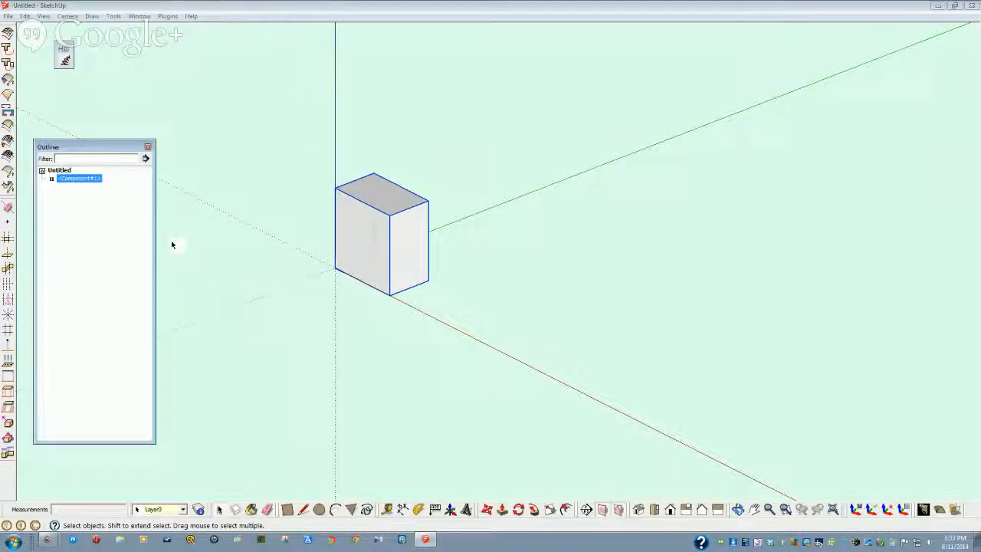
{"action": "key", "text": "Delete"}
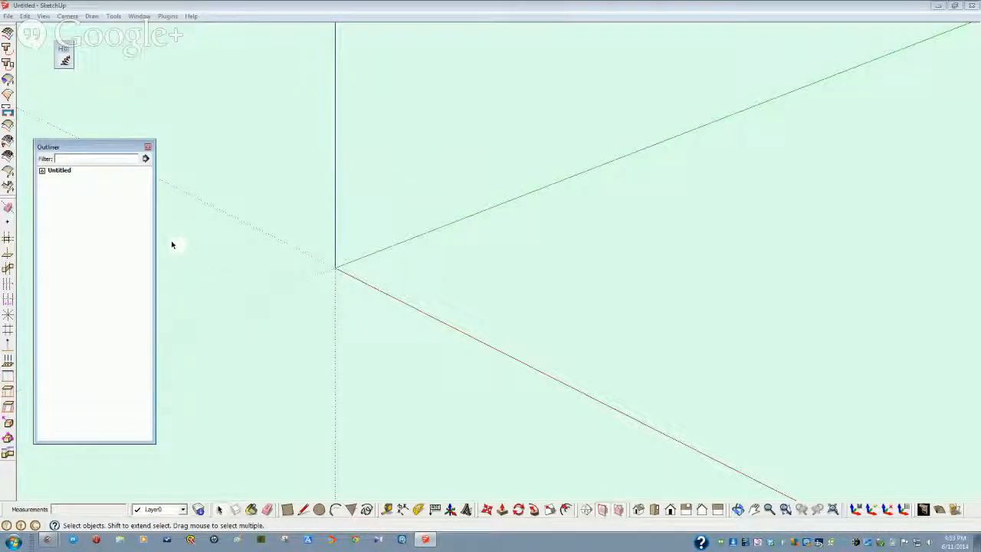
Create a board named Comp, 10 inches long, 3 inches wide and 1/2 inch thick, with its length and width on axes R/G
{"action": "left_click", "coordinate": [73, 17]}
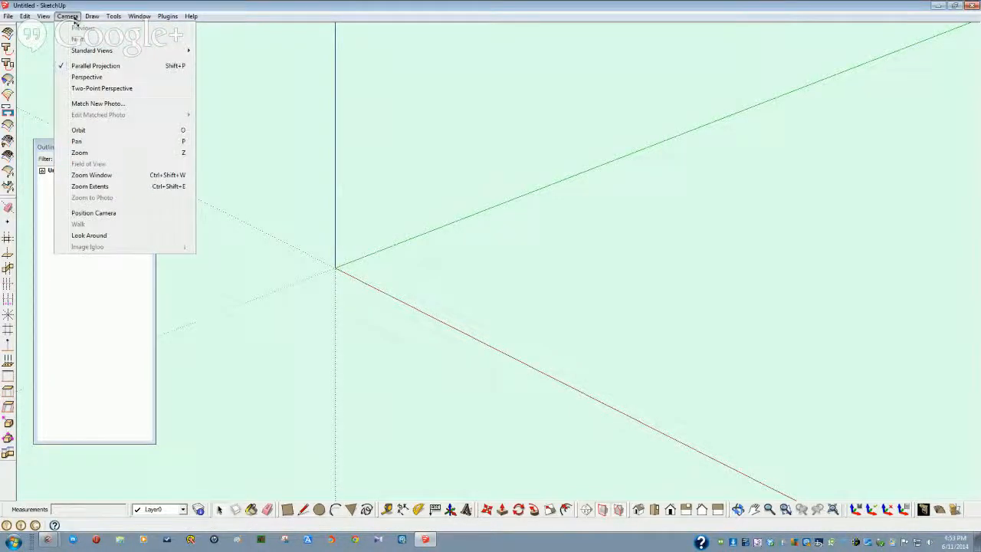
{"action": "mouse_move", "coordinate": [92, 19]}
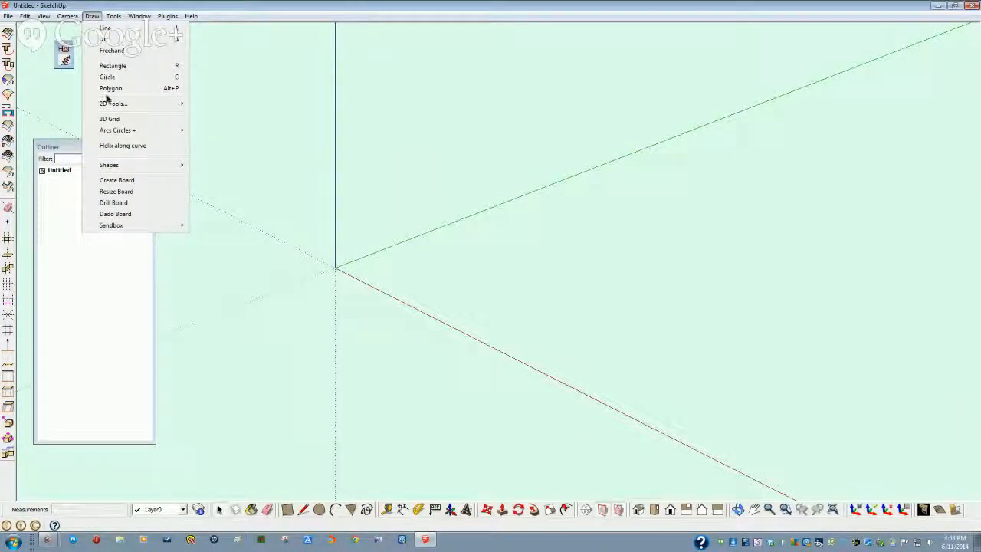
{"action": "left_click", "coordinate": [119, 183]}
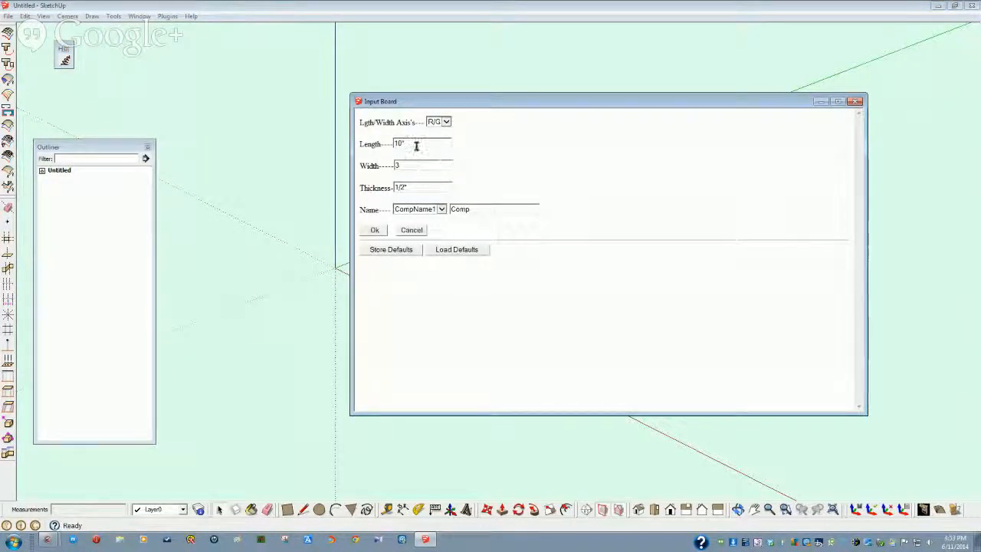
{"action": "left_click", "coordinate": [375, 231]}
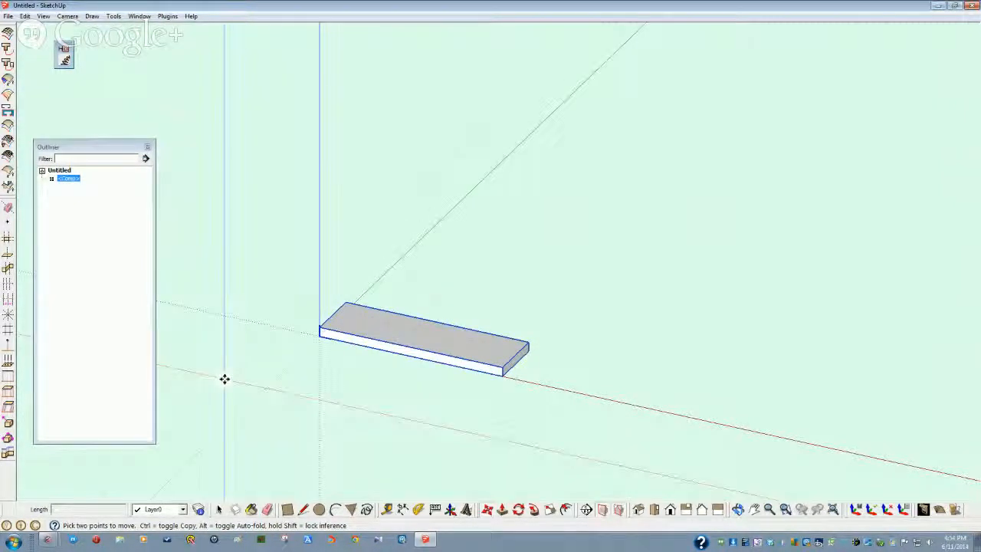
{"action": "key", "text": "space"}
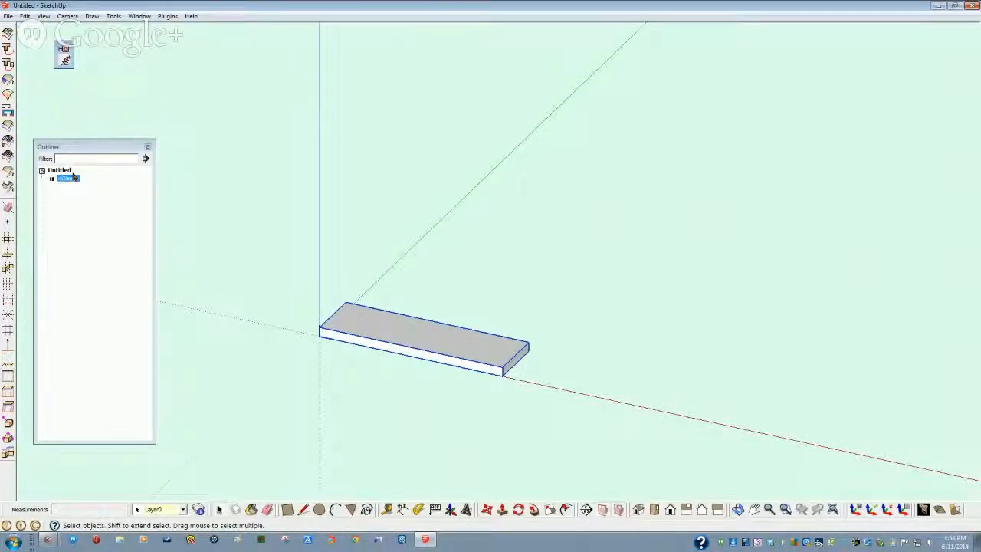
{"action": "mouse_move", "coordinate": [244, 398]}
{"action": "middle_mouse_down"}
{"action": "mouse_move", "coordinate": [196, 414]}
{"action": "mouse_move", "coordinate": [250, 348]}
{"action": "mouse_move", "coordinate": [340, 396]}
{"action": "mouse_move", "coordinate": [429, 397]}
{"action": "mouse_move", "coordinate": [458, 383]}
{"action": "mouse_move", "coordinate": [490, 302]}
{"action": "mouse_move", "coordinate": [478, 307]}
{"action": "middle_mouse_up"}
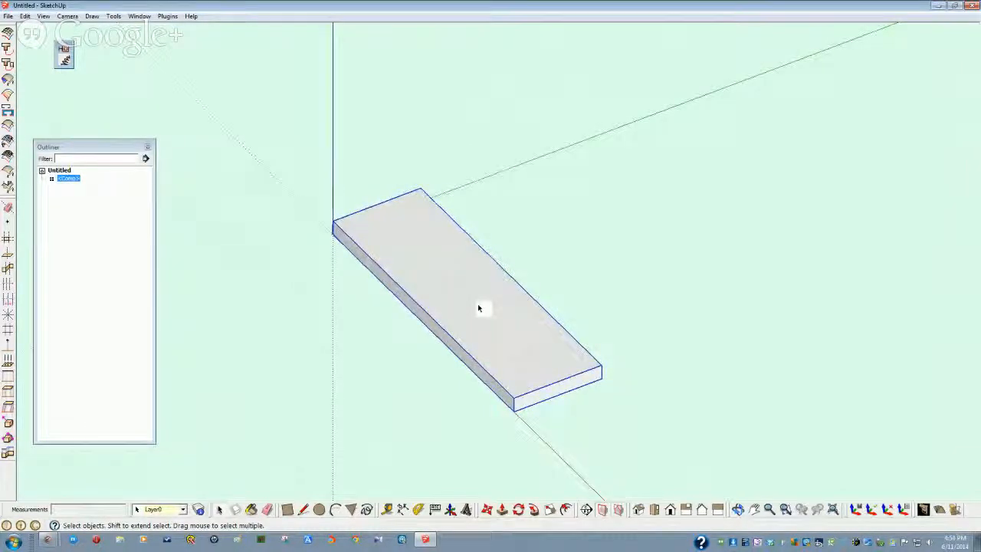
{"action": "middle_click_drag", "start_coordinate": [478, 308], "coordinate": [476, 309]}
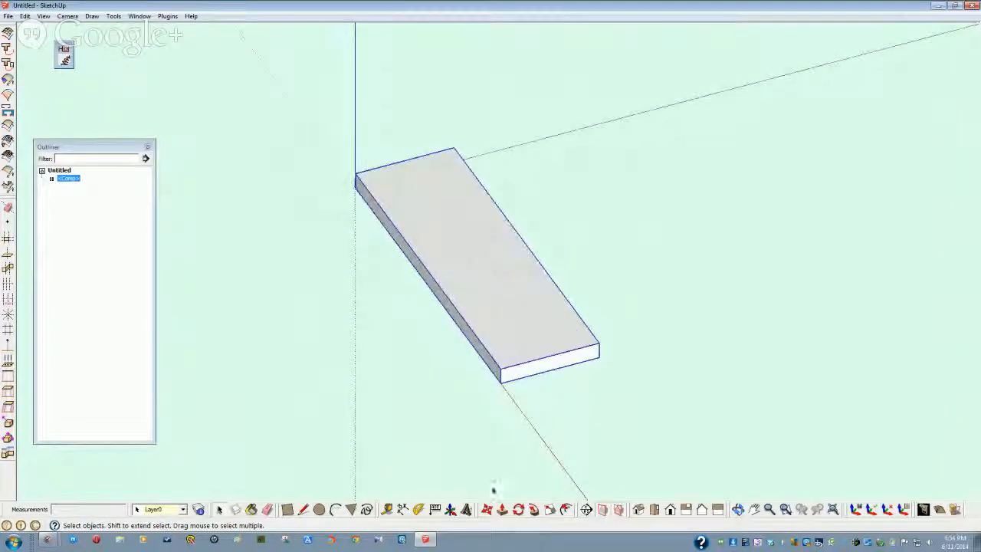
{"action": "left_click", "coordinate": [518, 511]}
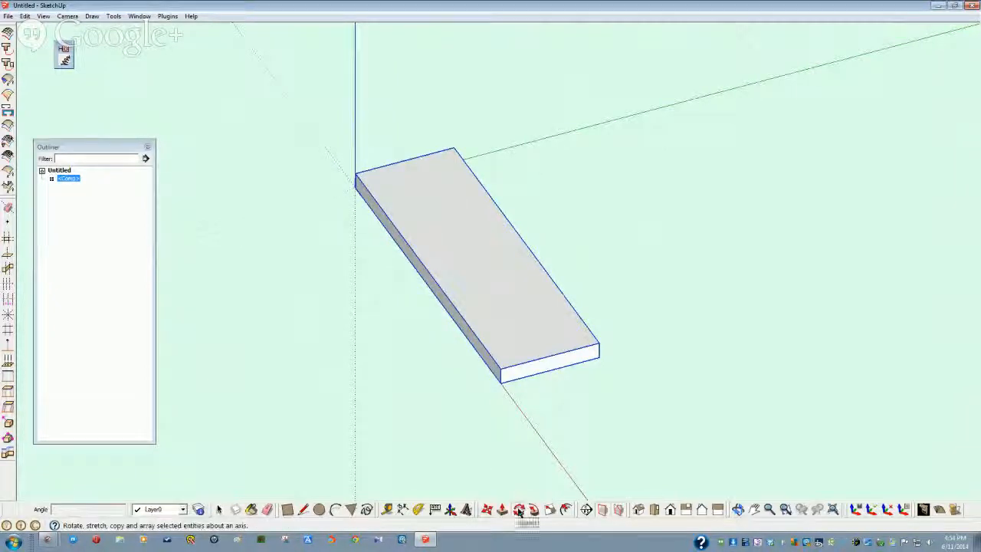
{"action": "key", "text": "space"}
{"action": "left_click", "coordinate": [419, 486]}
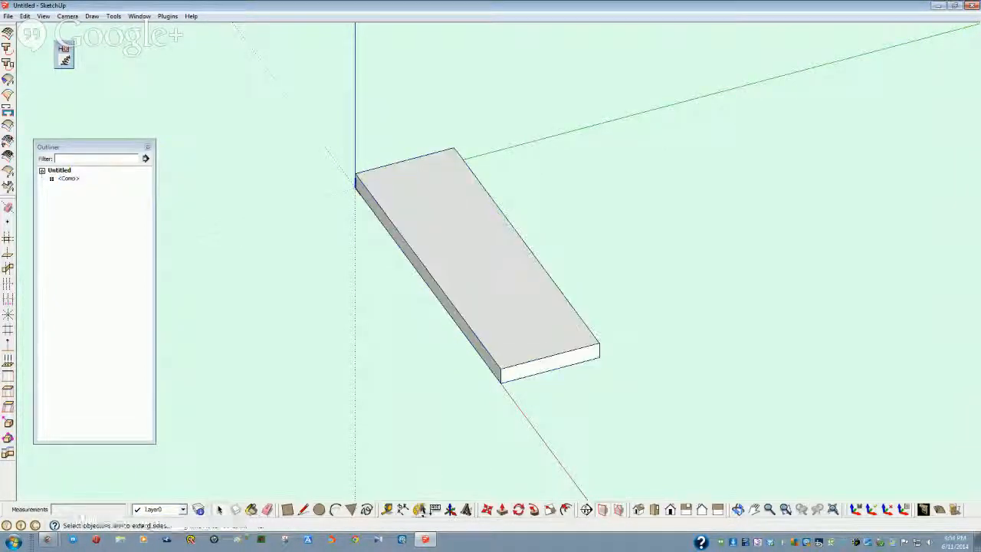
{"action": "left_click", "coordinate": [419, 509]}
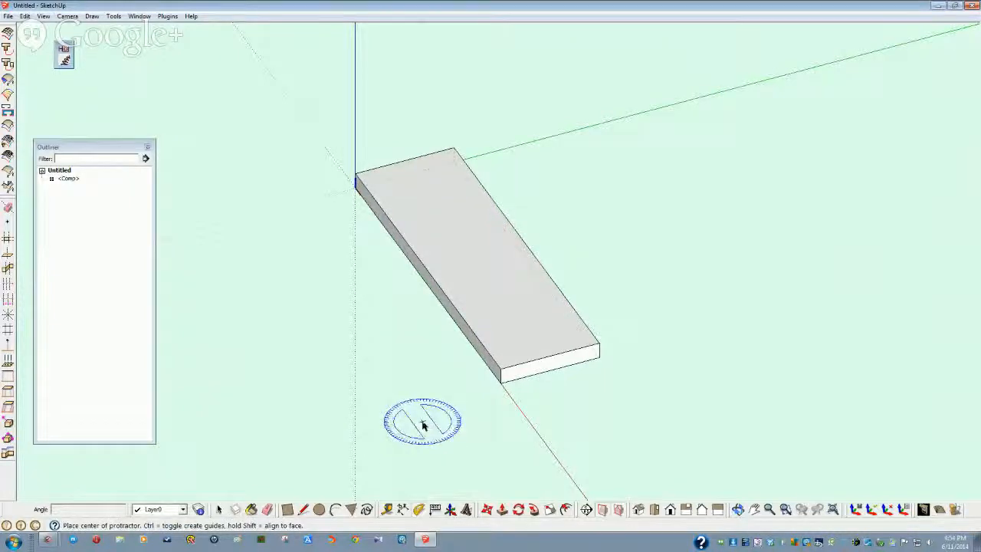
{"action": "key", "text": "space"}
{"action": "left_click", "coordinate": [516, 376]}
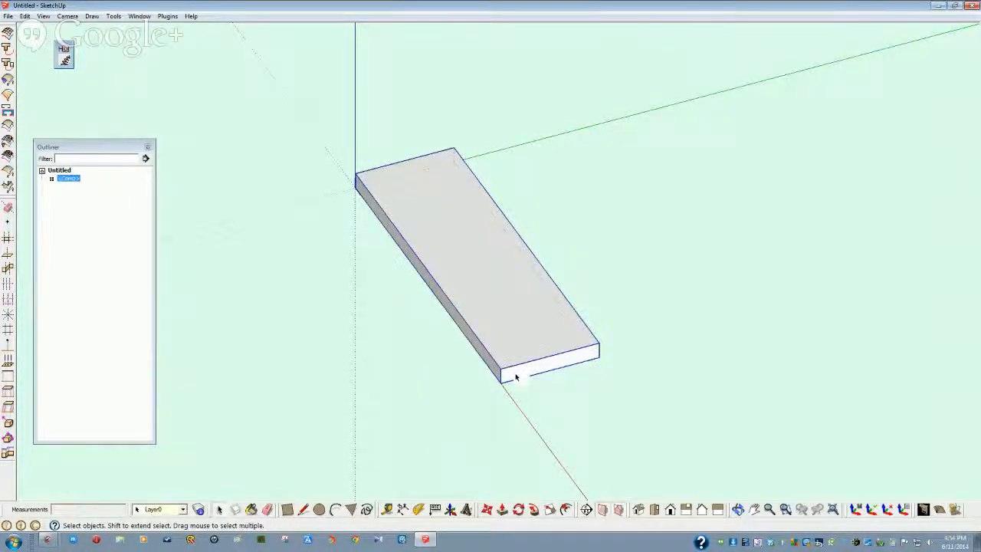
{"action": "left_click", "coordinate": [518, 510]}
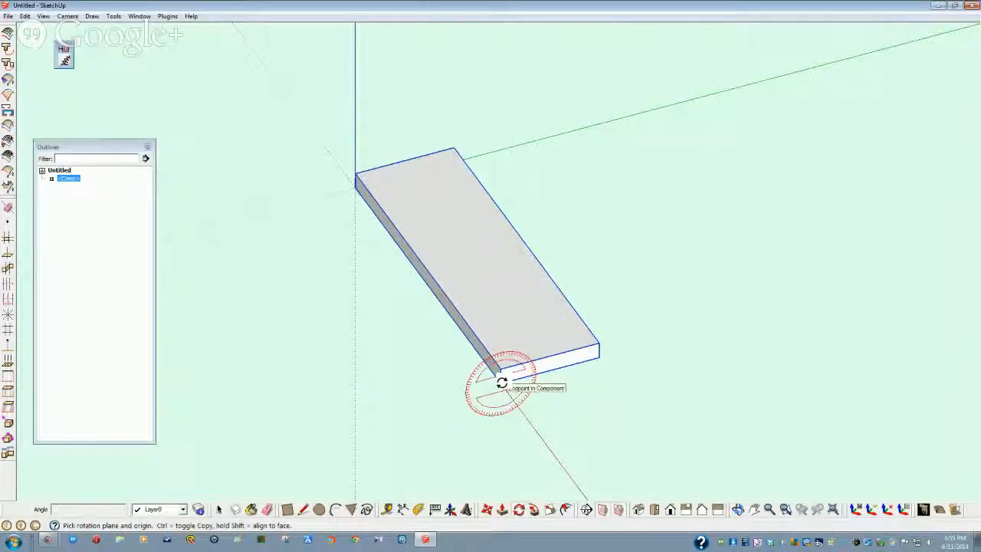
{"action": "left_click_drag", "start_coordinate": [501, 381], "coordinate": [591, 361]}
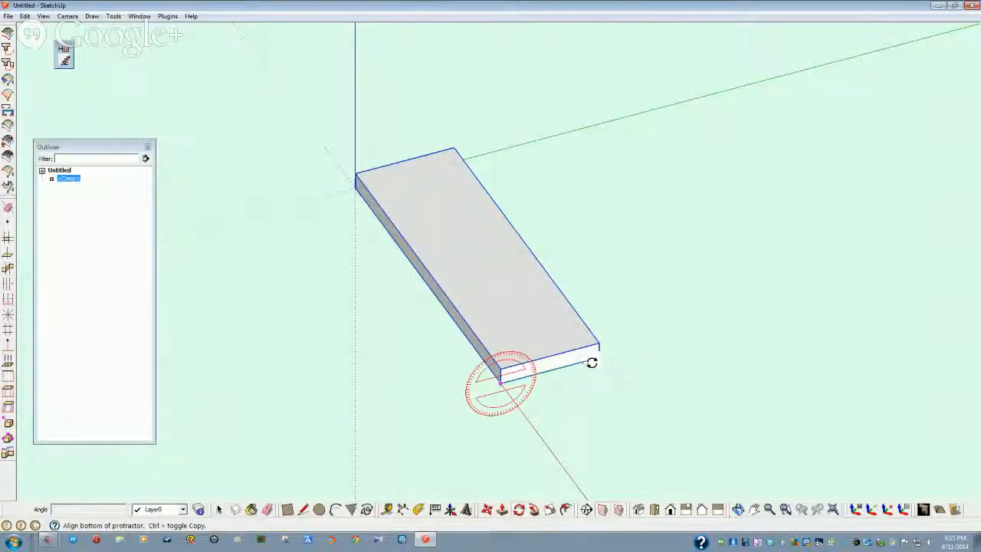
{"action": "left_click_drag", "start_coordinate": [592, 360], "coordinate": [592, 361]}
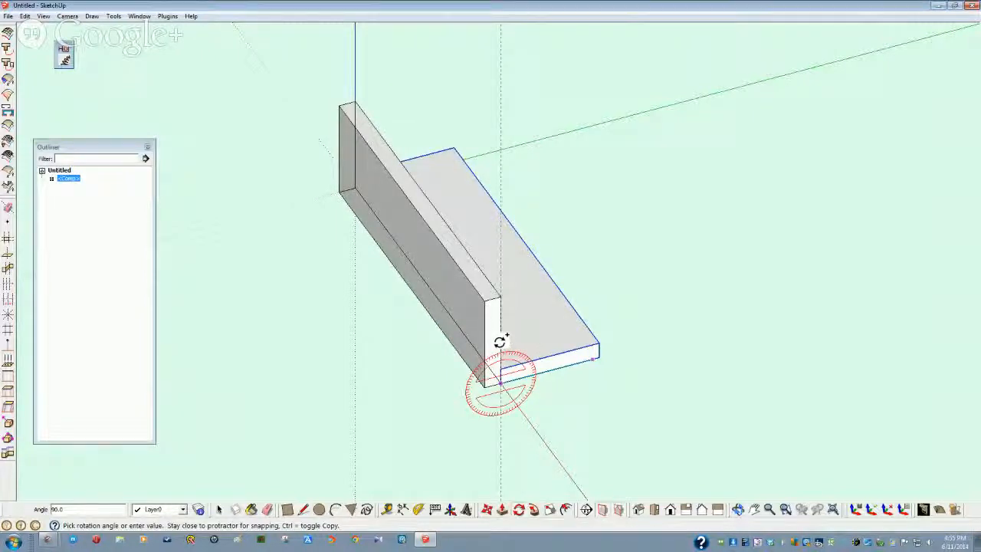
{"action": "key", "text": "space"}
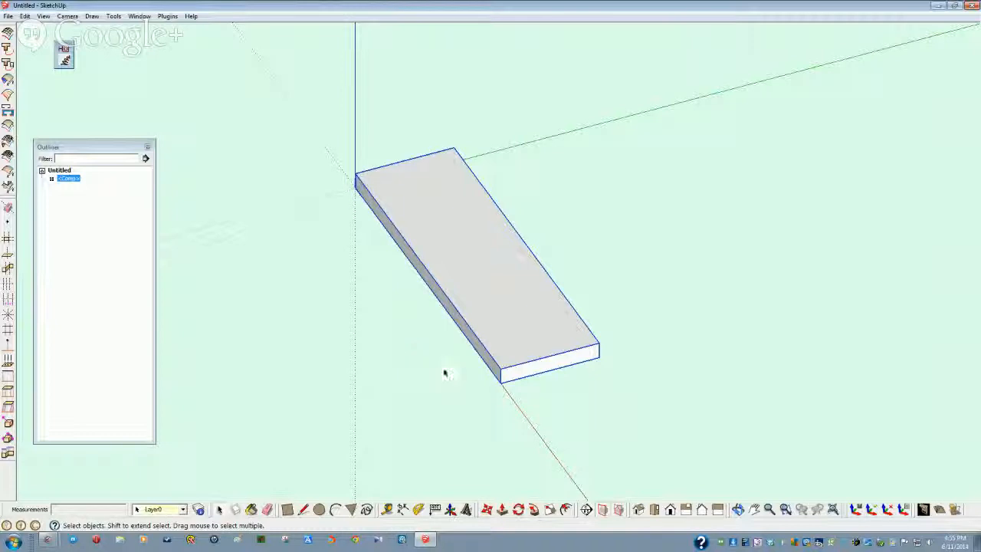
Rotate a copy of the board 90 degrees about its long lower edge on the red axis to form an upright side
{"action": "left_click", "coordinate": [518, 509]}
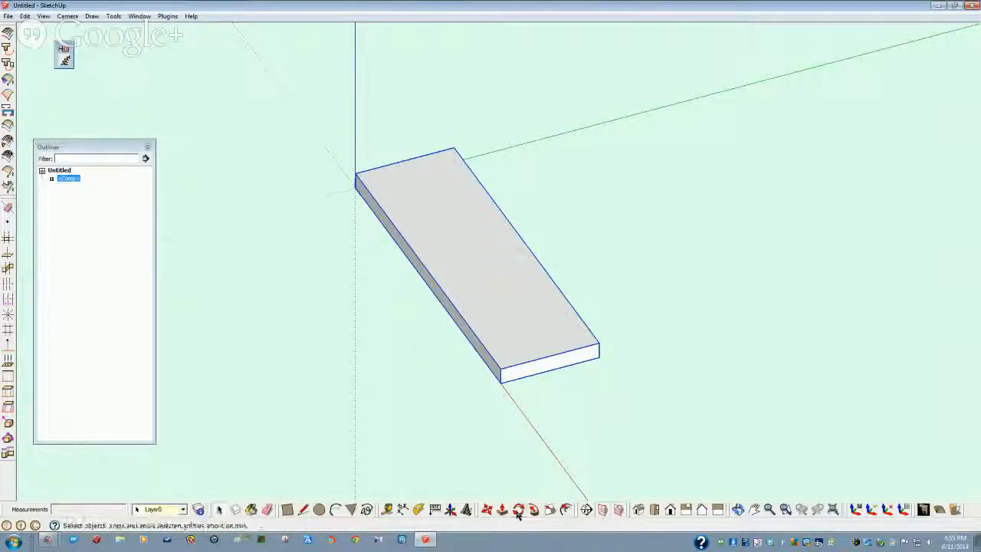
{"action": "left_click", "coordinate": [502, 380]}
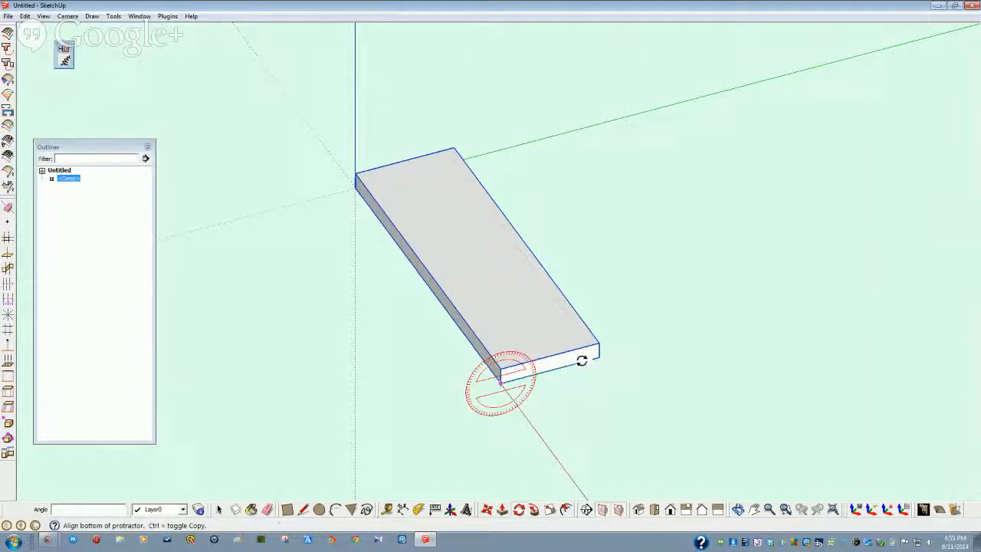
{"action": "left_click", "coordinate": [581, 361]}
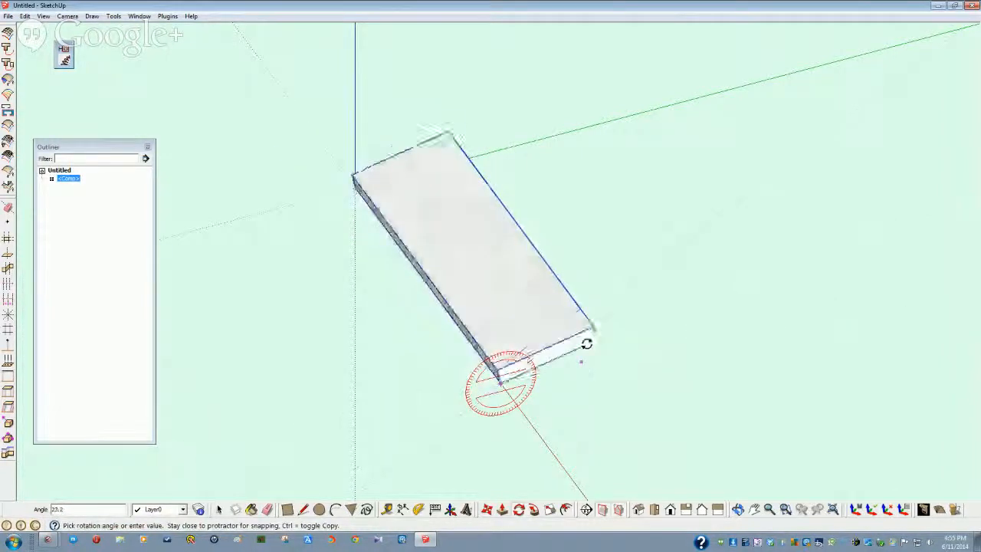
{"action": "key", "text": "ctrl"}
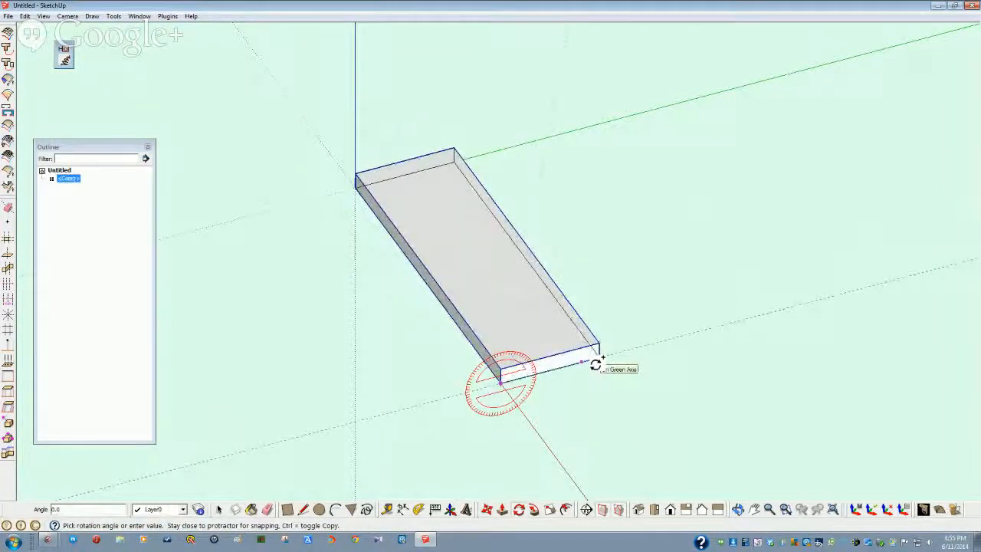
{"action": "left_click", "coordinate": [502, 329]}
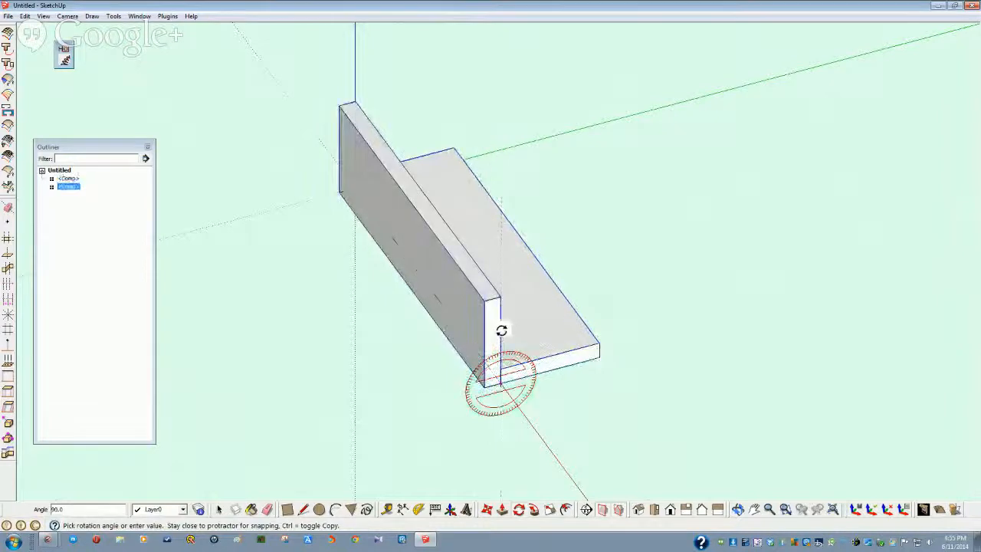
{"action": "key", "text": "space"}
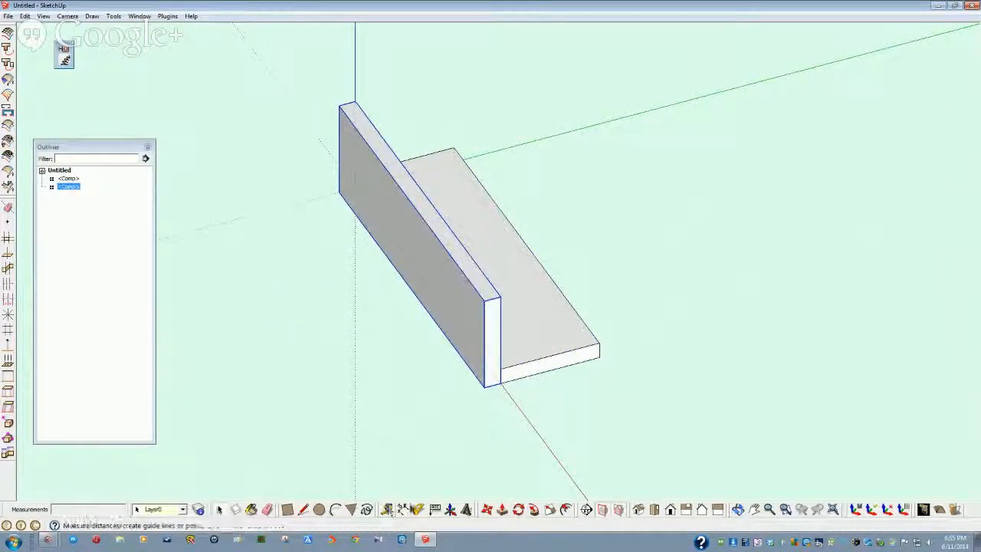
Copy the upright side board to the opposite long edge of the bottom board
{"action": "left_click", "coordinate": [486, 509]}
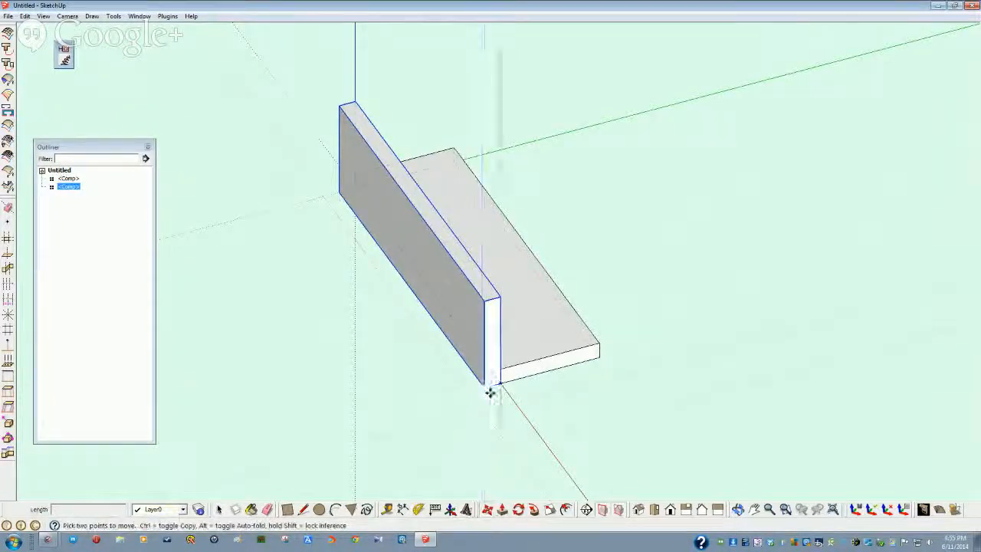
{"action": "key", "text": "ctrl"}
{"action": "left_click", "coordinate": [485, 389]}
{"action": "left_click", "coordinate": [597, 353]}
{"action": "key", "text": "space"}
{"action": "left_click", "coordinate": [526, 418]}
Draw a loose rectangle about 4 11/16 by 3 1/32 inches flat on the ground beside the box
{"action": "middle_click_drag", "start_coordinate": [439, 442], "coordinate": [324, 377]}
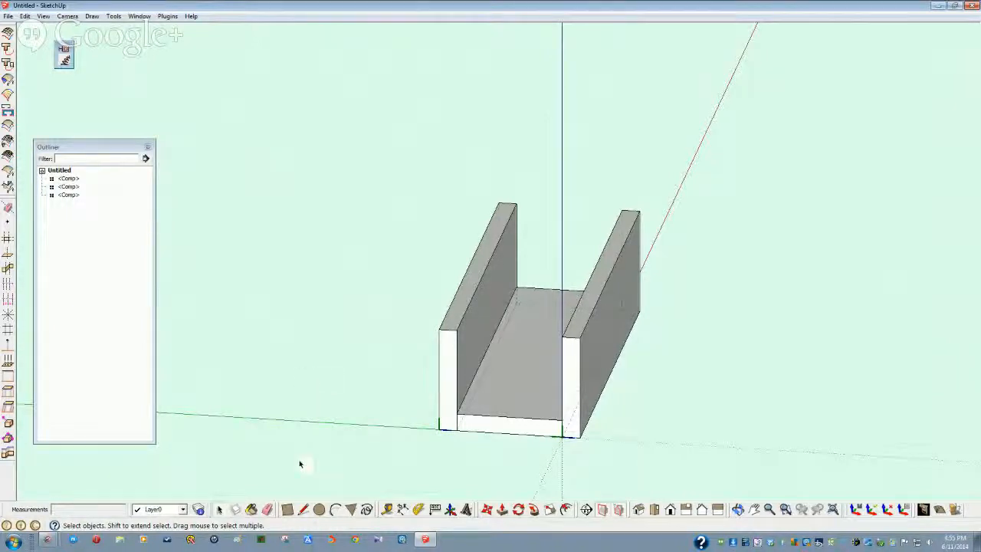
{"action": "left_click", "coordinate": [288, 509]}
{"action": "middle_click_drag", "start_coordinate": [277, 403], "coordinate": [262, 378]}
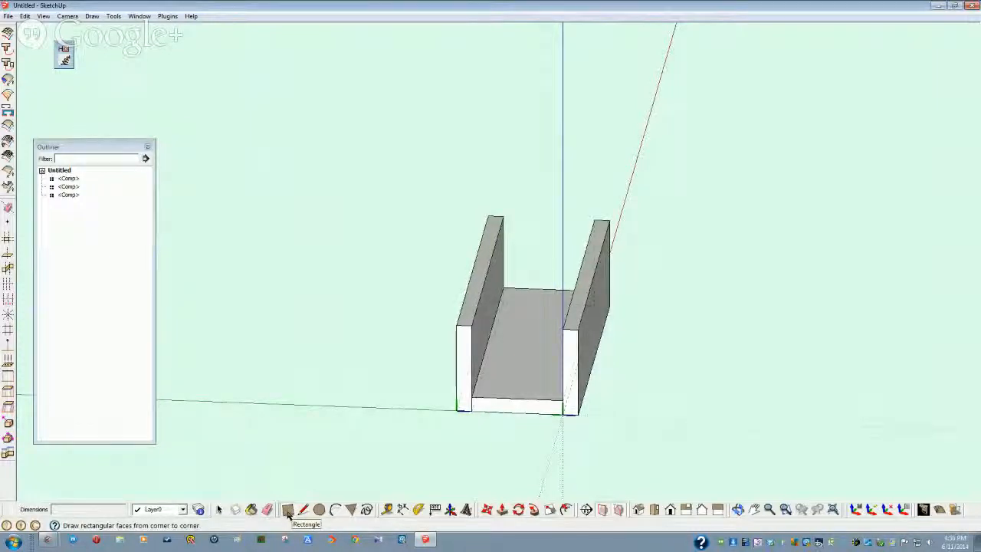
{"action": "left_click", "coordinate": [246, 373]}
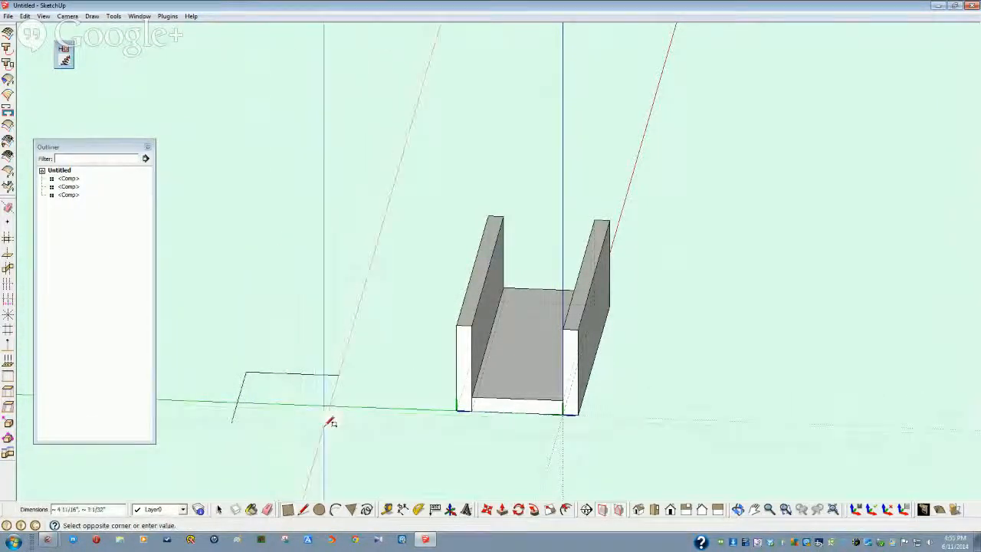
{"action": "left_click", "coordinate": [326, 426]}
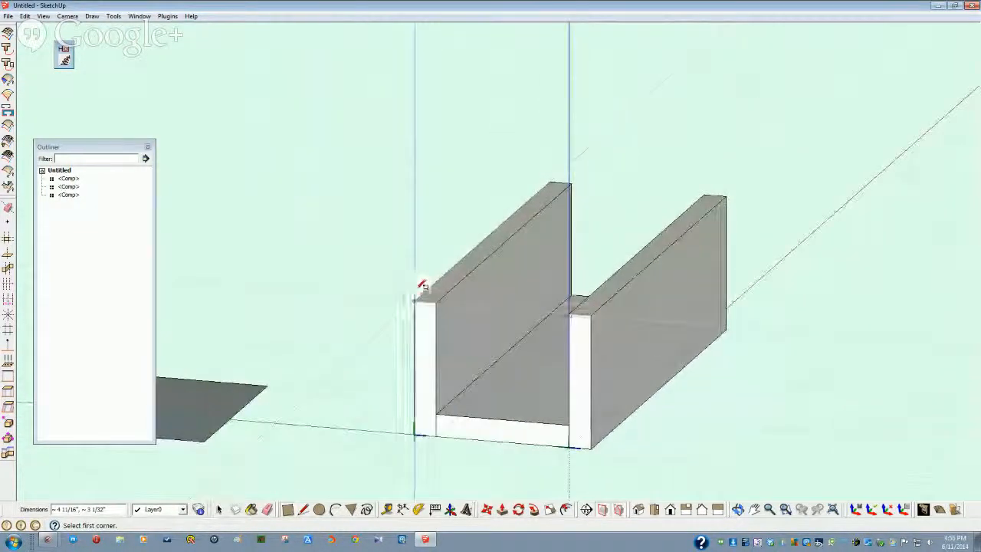
Draw a 4 by 3 inch rectangle across the box's open end, between diagonally opposite outer corners of the side boards
{"action": "left_click", "coordinate": [415, 299]}
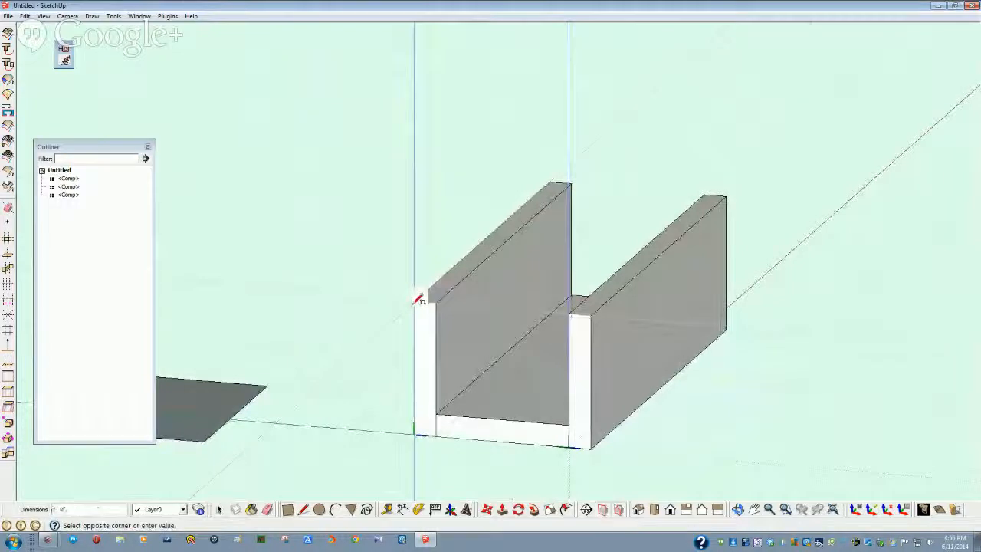
{"action": "left_click", "coordinate": [590, 446]}
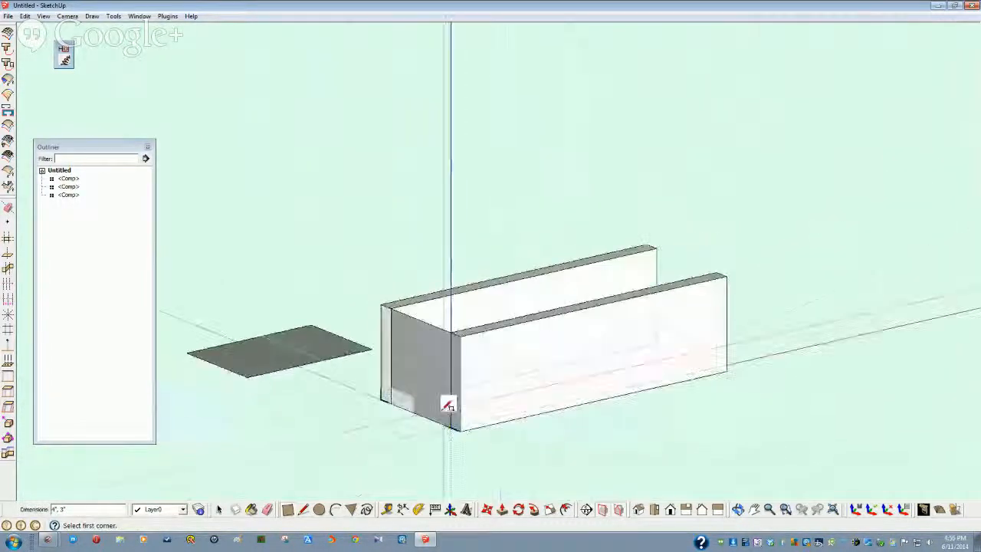
{"action": "key", "text": "space"}
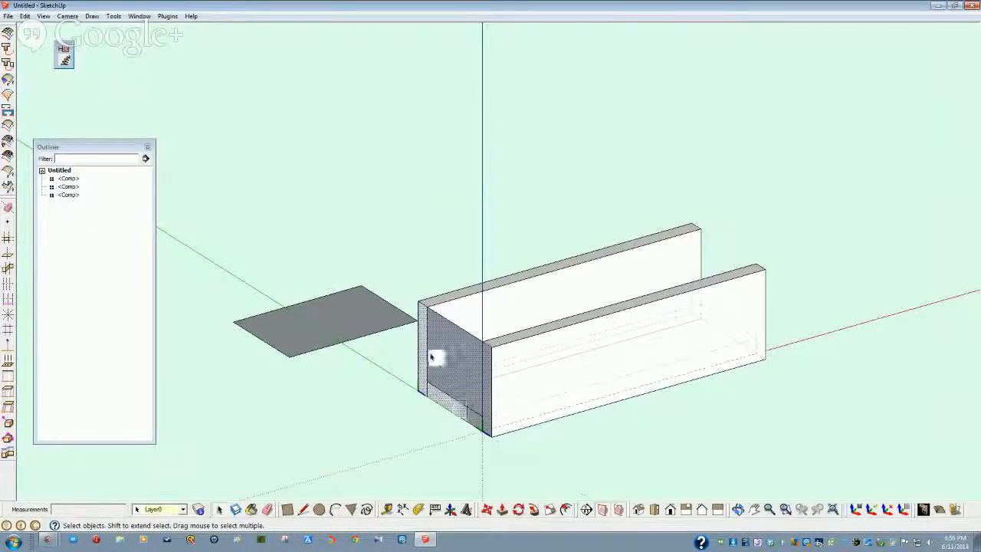
Make the rectangle across the box's open end, with its edges, into a component under the default name
{"action": "left_click", "coordinate": [291, 437]}
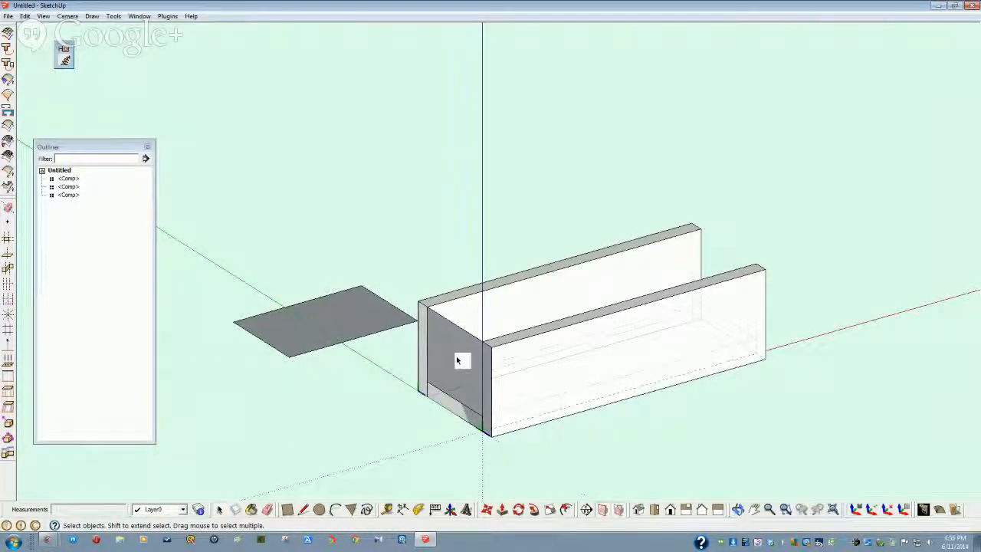
{"action": "scroll", "coordinate": [450, 355], "scroll_direction": "down", "scroll_amount": 1}
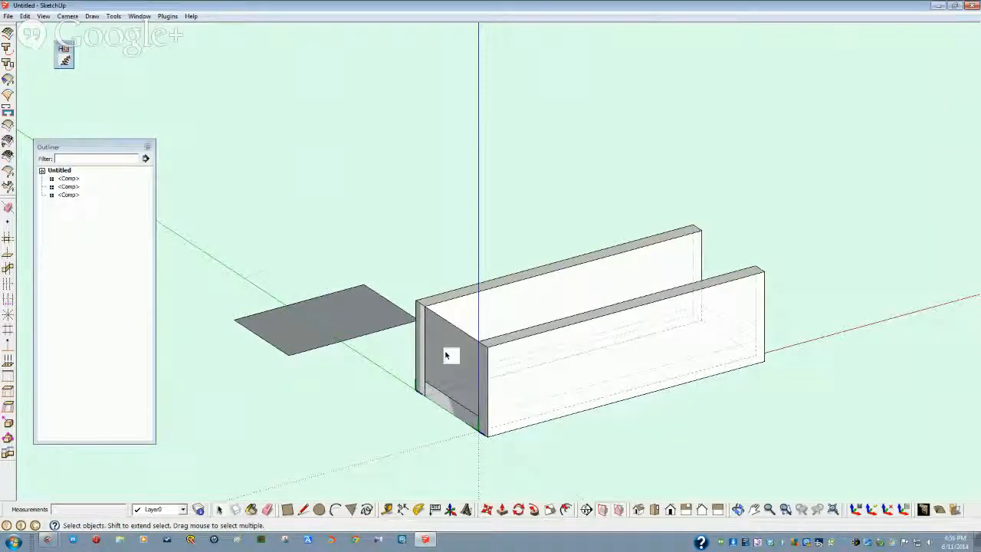
{"action": "left_click", "coordinate": [446, 354]}
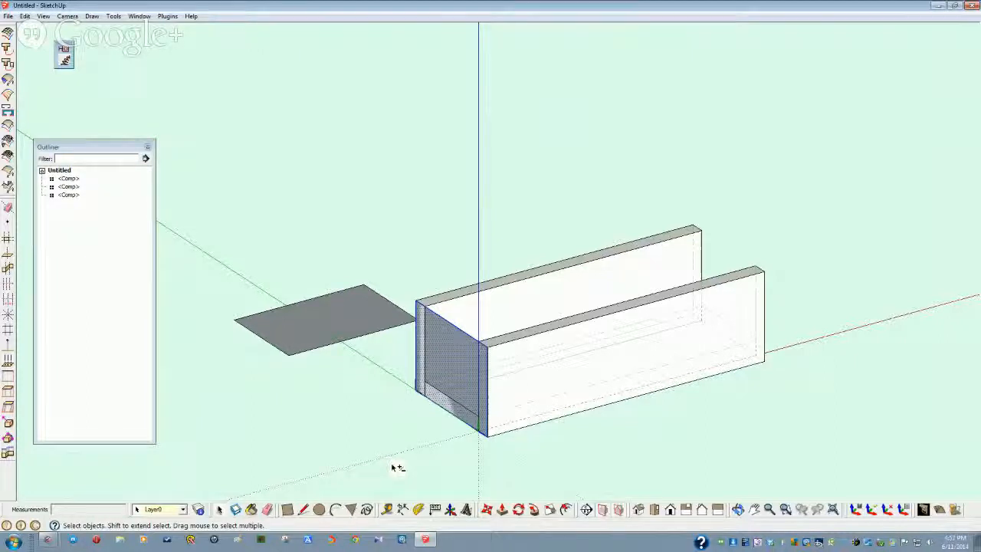
{"action": "key", "text": "shift+g"}
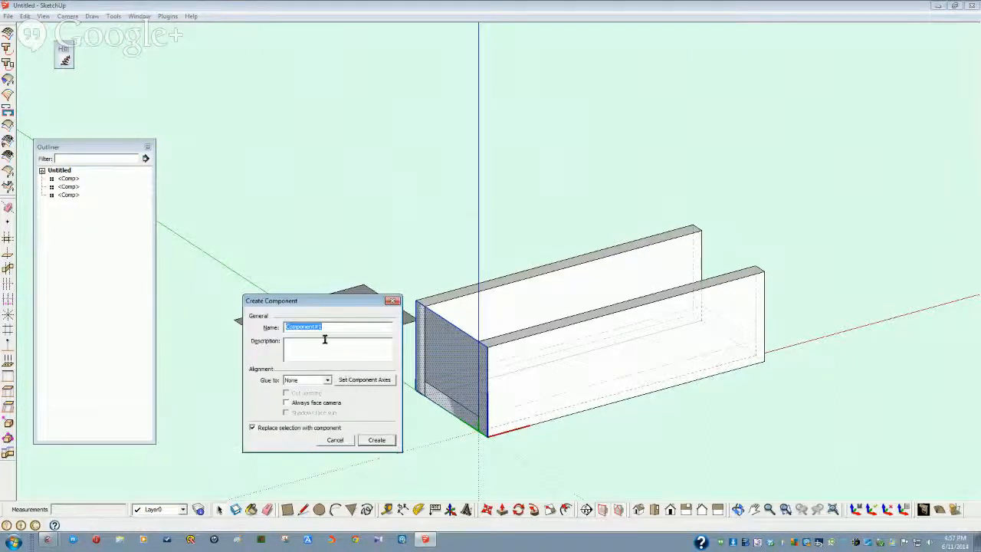
{"action": "left_click", "coordinate": [376, 440]}
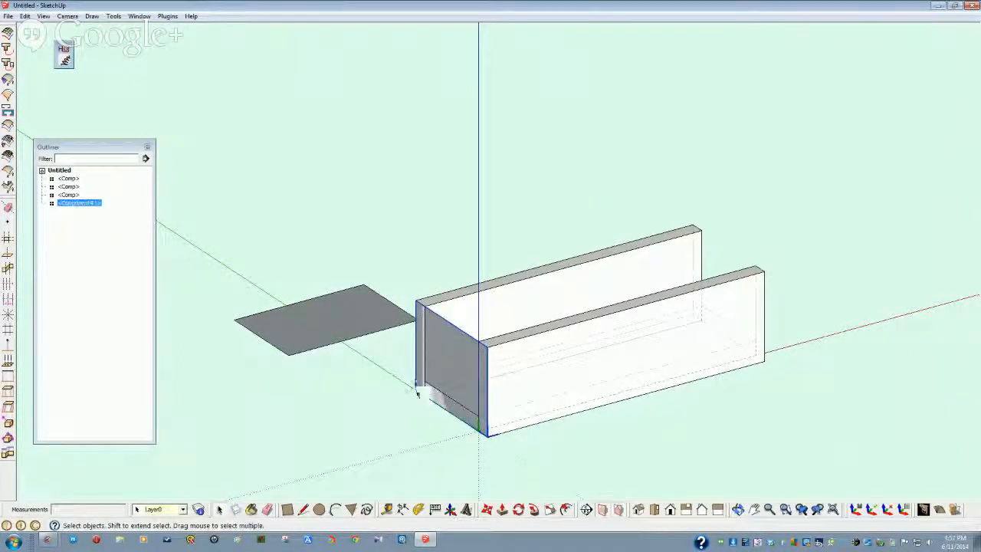
Open the end rectangle's component and push/pull its face outward from the box to give the end board its thickness
{"action": "double_click", "coordinate": [85, 204]}
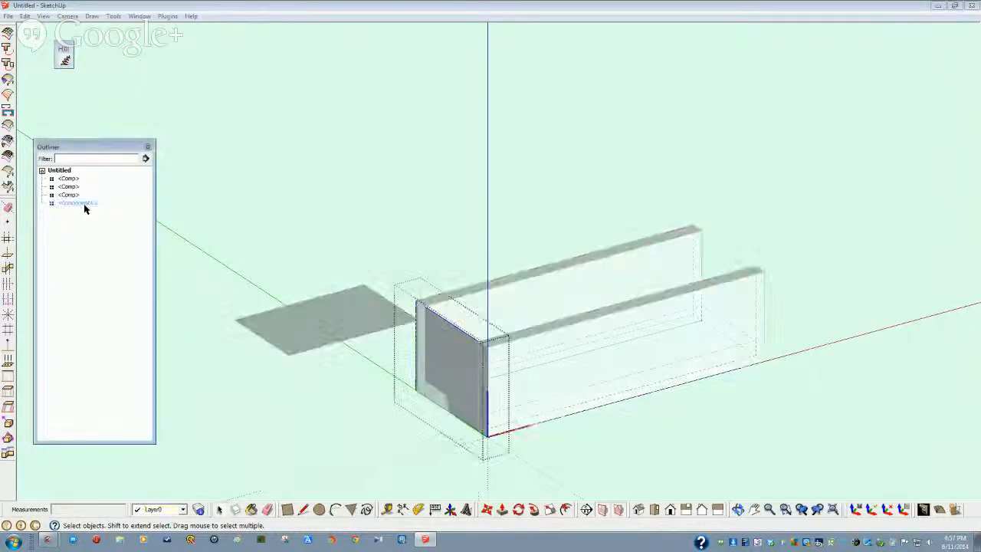
{"action": "left_click", "coordinate": [444, 364]}
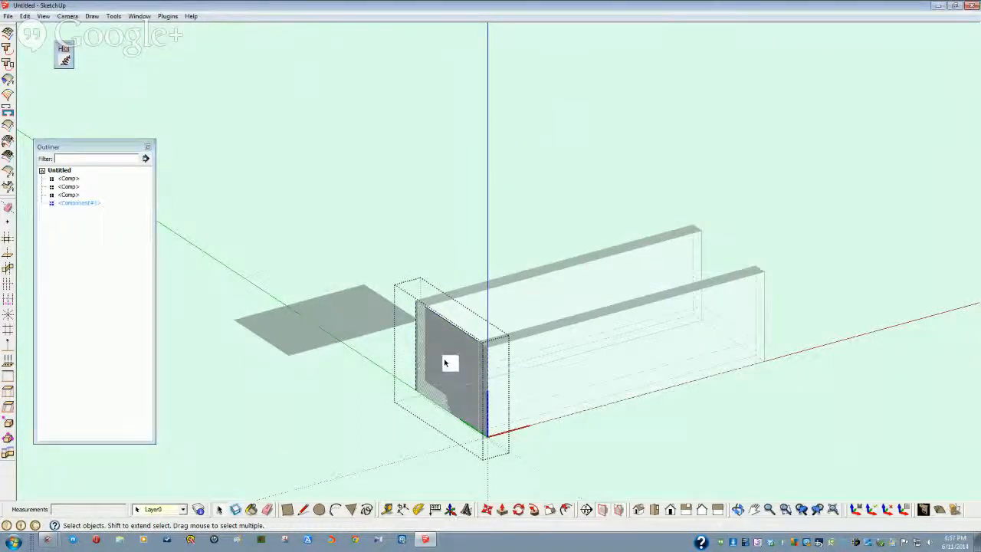
{"action": "key", "text": "p"}
{"action": "left_click", "coordinate": [461, 375]}
{"action": "type", "text": "."}
{"action": "key", "text": "Return"}
{"action": "key", "text": "space"}
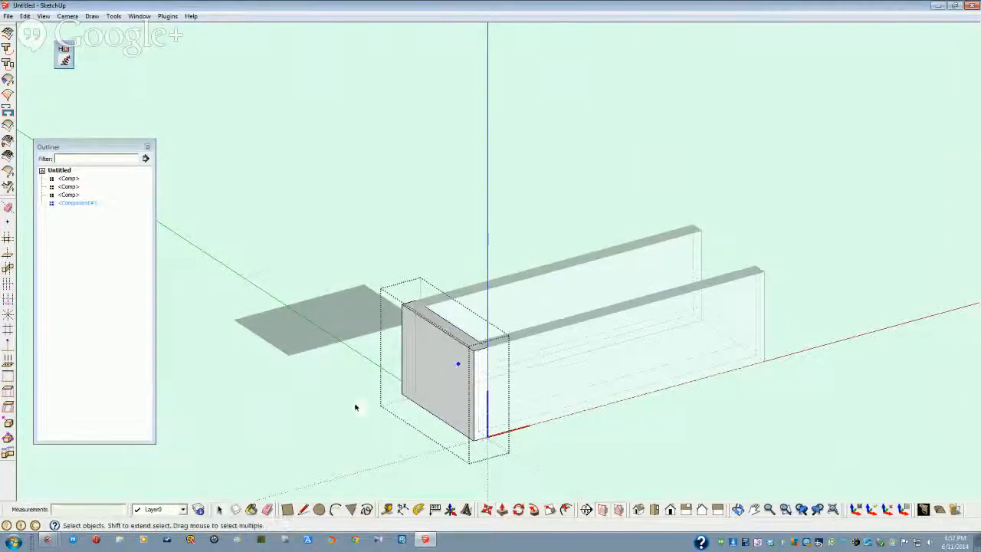
{"action": "left_click", "coordinate": [314, 438]}
Copy the end board 10 1/2 inches along the red axis so it closes the far end of the box
{"action": "scroll", "coordinate": [409, 390], "scroll_direction": "up", "scroll_amount": 1}
{"action": "middle_click_drag", "start_coordinate": [426, 402], "coordinate": [399, 383]}
{"action": "left_click", "coordinate": [407, 390]}
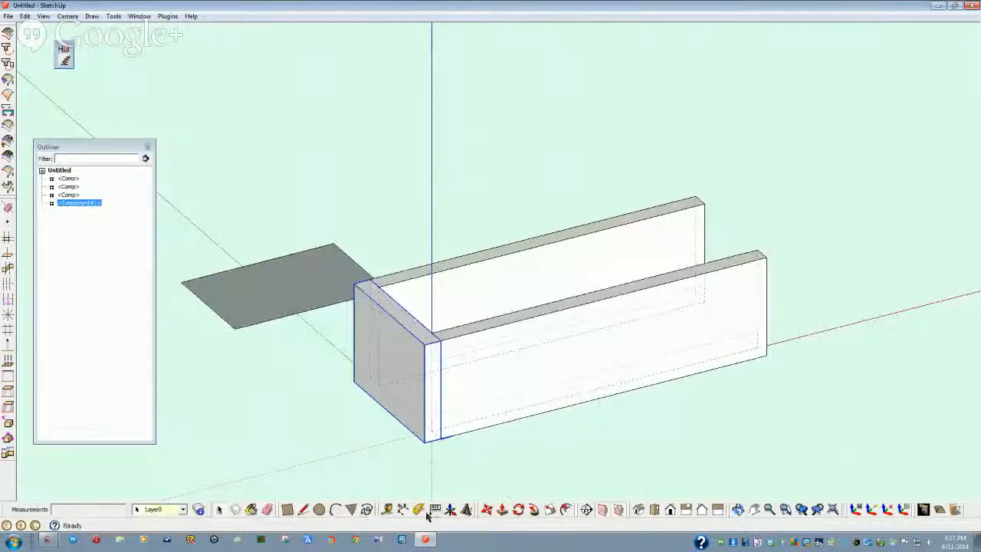
{"action": "left_click", "coordinate": [485, 511]}
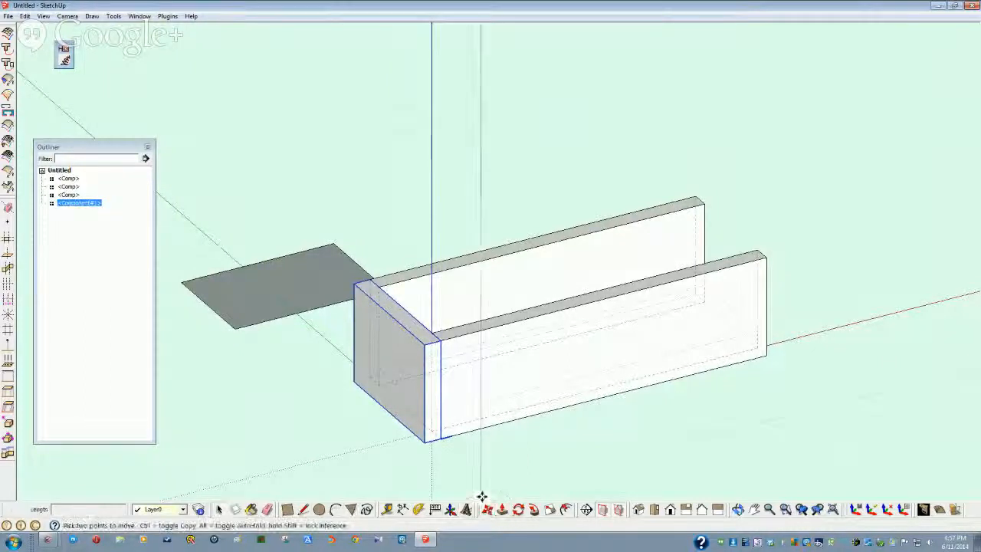
{"action": "left_click", "coordinate": [425, 443]}
{"action": "key", "text": "ctrl"}
{"action": "left_click", "coordinate": [766, 353]}
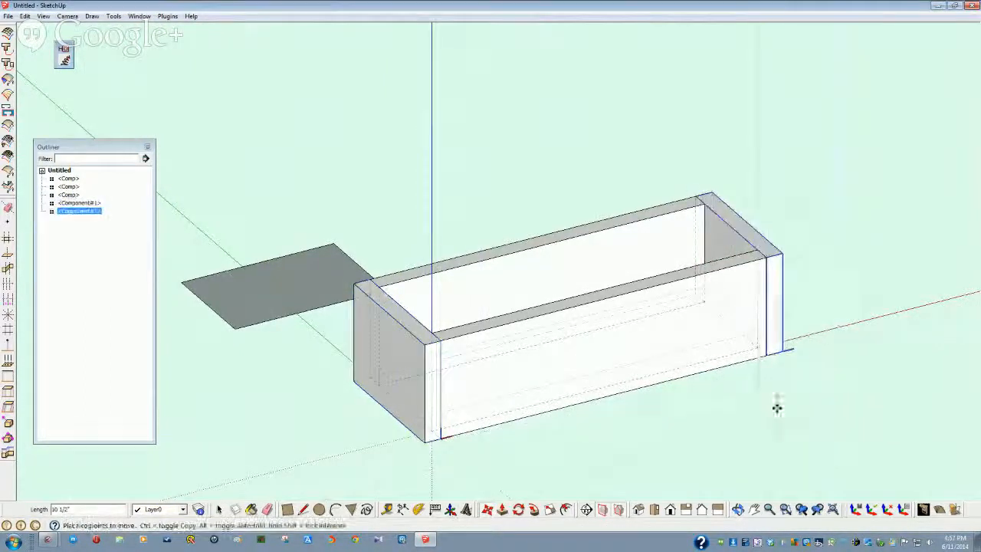
{"action": "key", "text": "space"}
Draw a rectangle over the box's top opening, between diagonally opposite inner corners of the side and end boards
{"action": "middle_click_drag", "start_coordinate": [707, 433], "coordinate": [252, 331]}
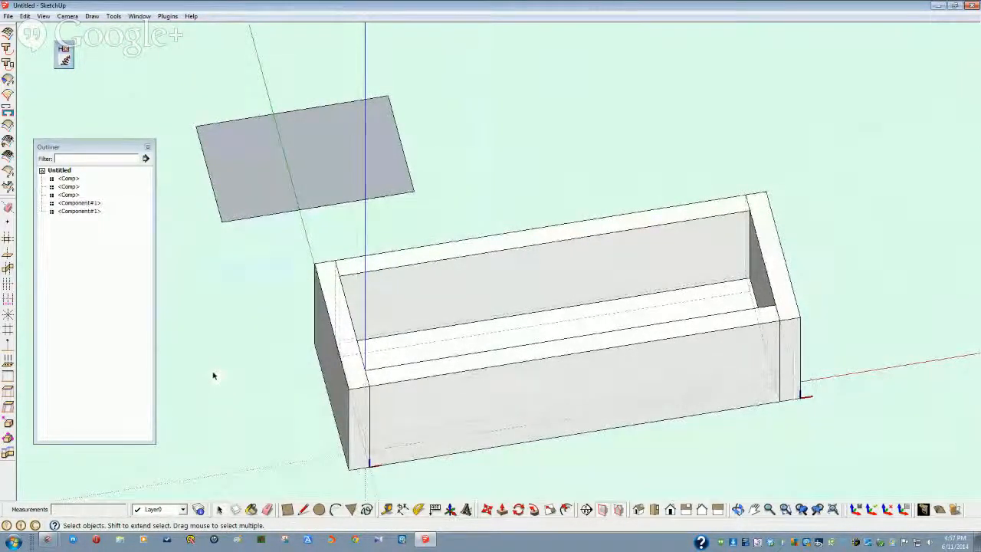
{"action": "left_click", "coordinate": [287, 510]}
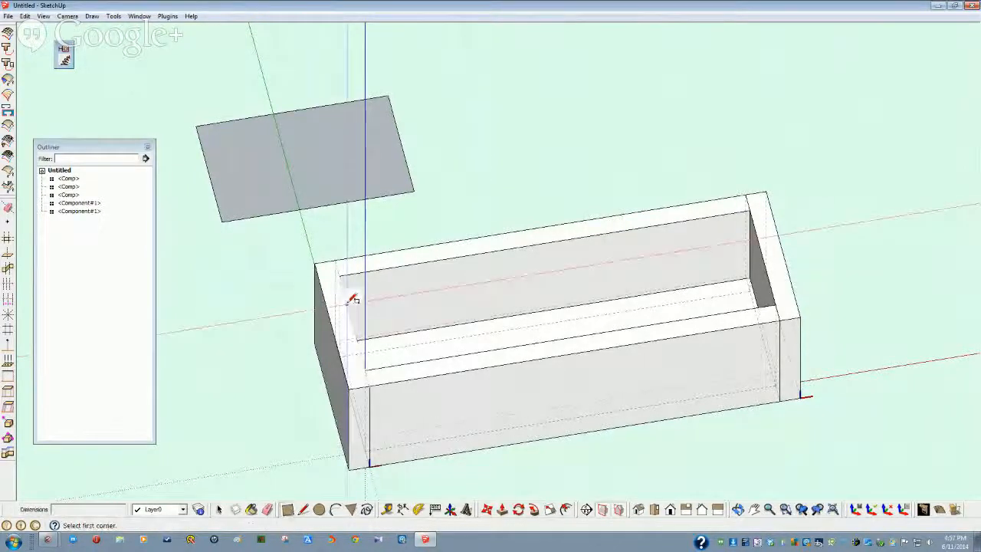
{"action": "left_click", "coordinate": [340, 275]}
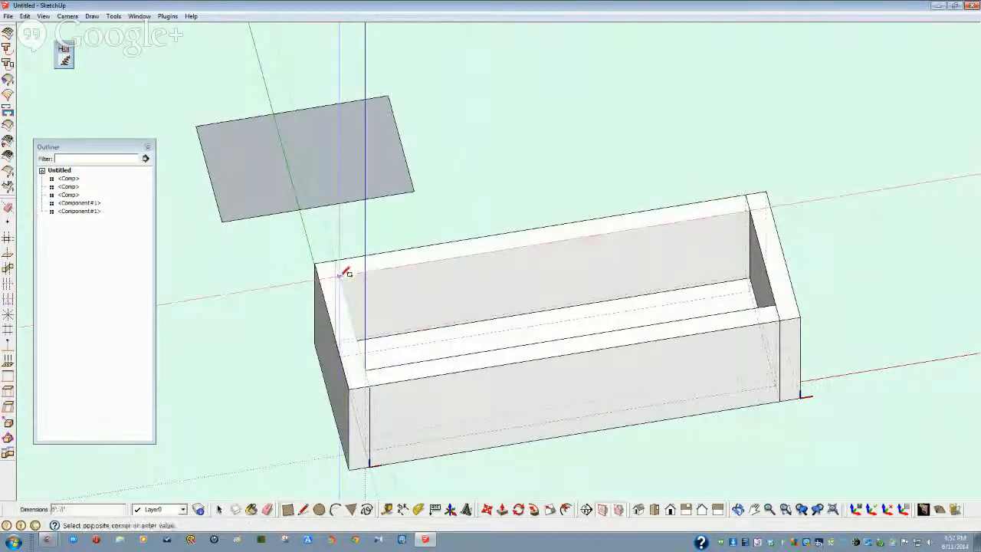
{"action": "left_click", "coordinate": [772, 300]}
{"action": "key", "text": "space"}
Make the rectangle covering the top opening, with its edges, into a component under the default name
{"action": "left_click", "coordinate": [583, 294]}
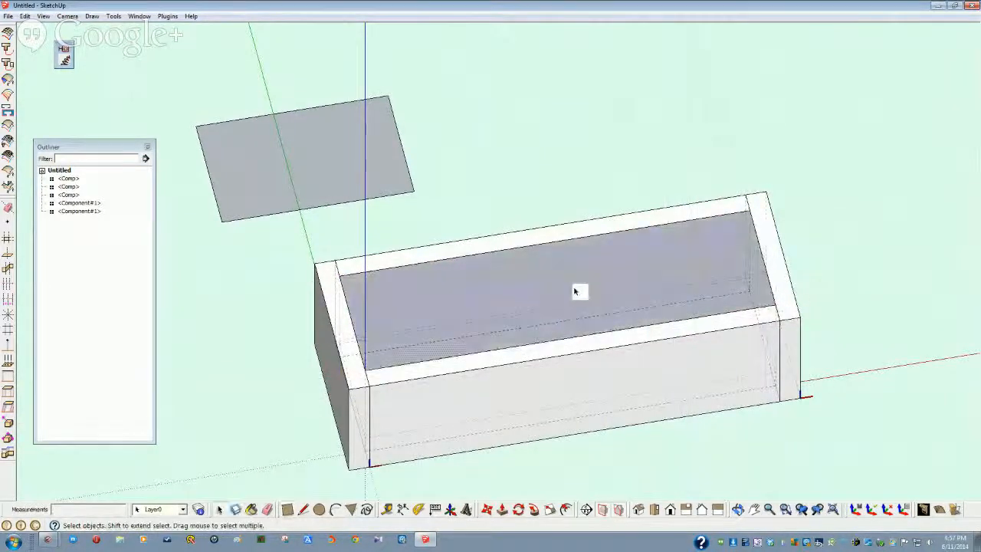
{"action": "middle_click_drag", "start_coordinate": [467, 317], "coordinate": [487, 303]}
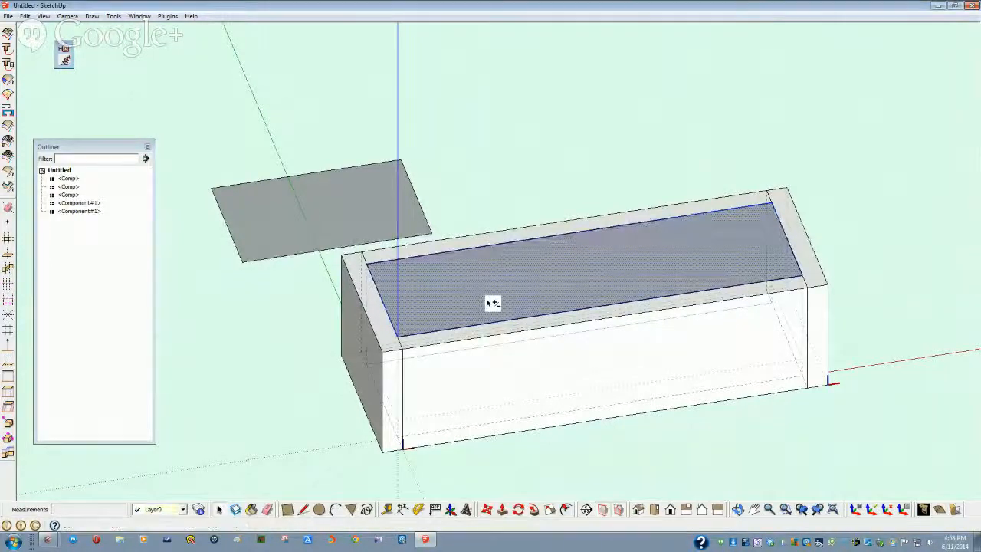
{"action": "key", "text": "g"}
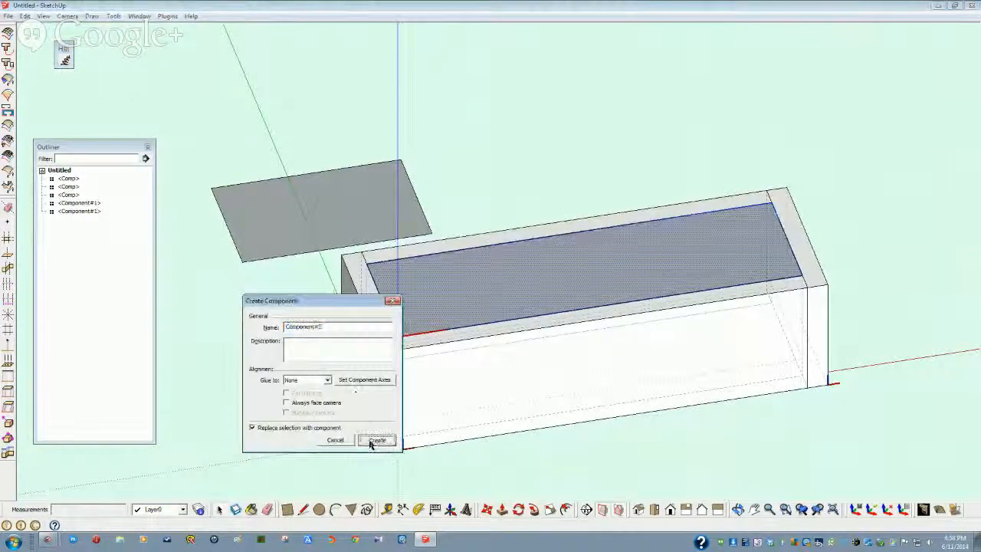
{"action": "left_click", "coordinate": [376, 440]}
Hide the bottom, both sides and both end boards, and delete the loose rectangle beside the box
{"action": "middle_click_drag", "start_coordinate": [405, 381], "coordinate": [421, 355]}
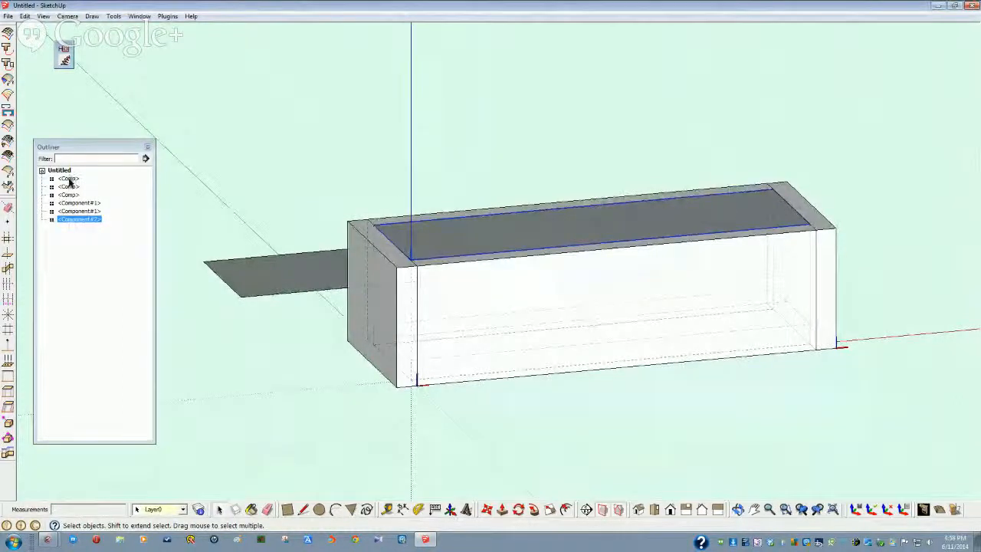
{"action": "left_click", "coordinate": [69, 179]}
{"action": "left_click", "coordinate": [74, 211], "text": "shift"}
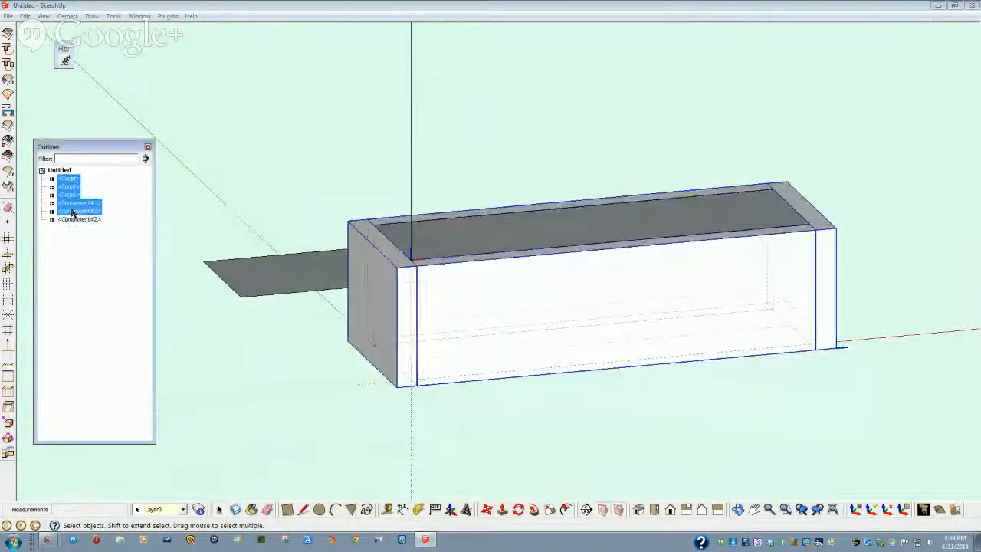
{"action": "right_click", "coordinate": [73, 212]}
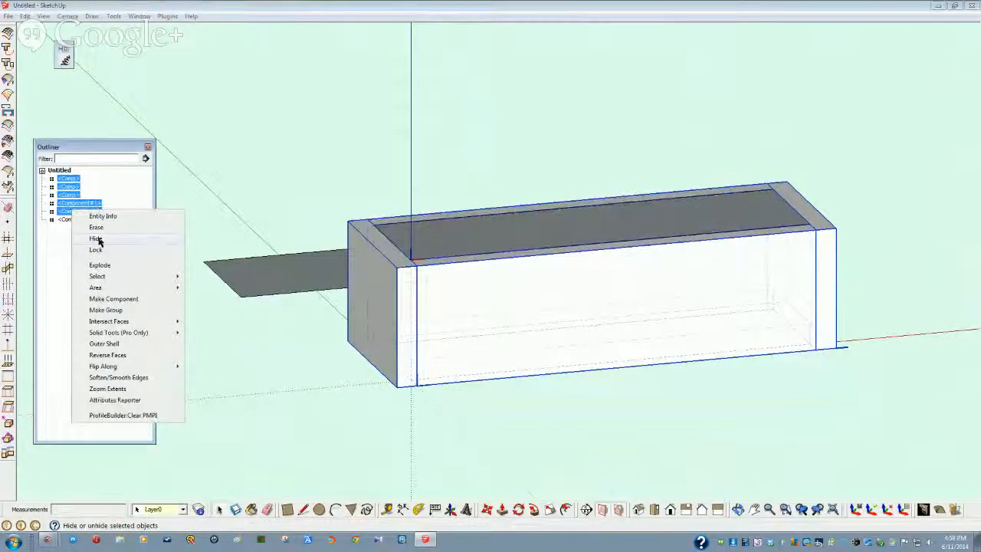
{"action": "left_click", "coordinate": [98, 239]}
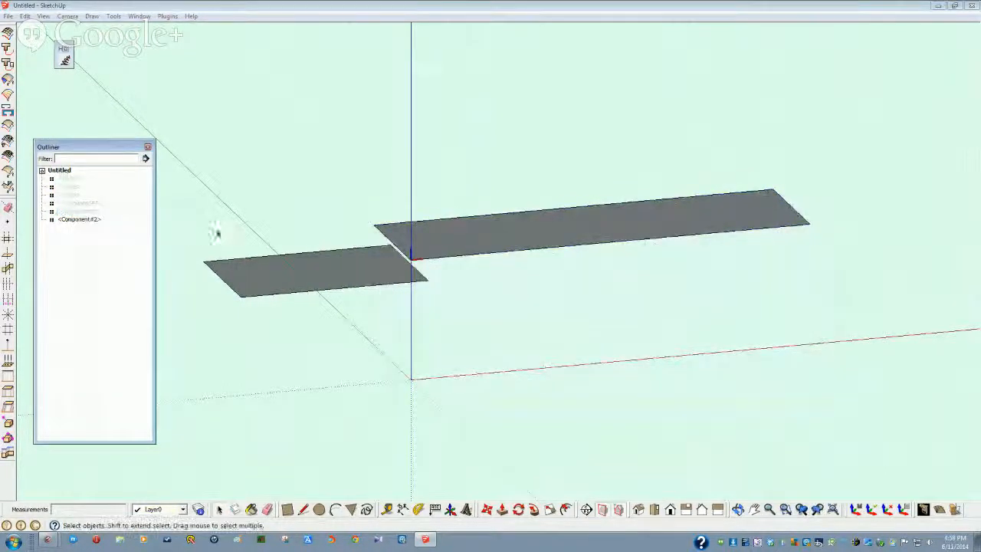
{"action": "left_click_drag", "start_coordinate": [255, 320], "coordinate": [191, 241]}
{"action": "key", "text": "Delete"}
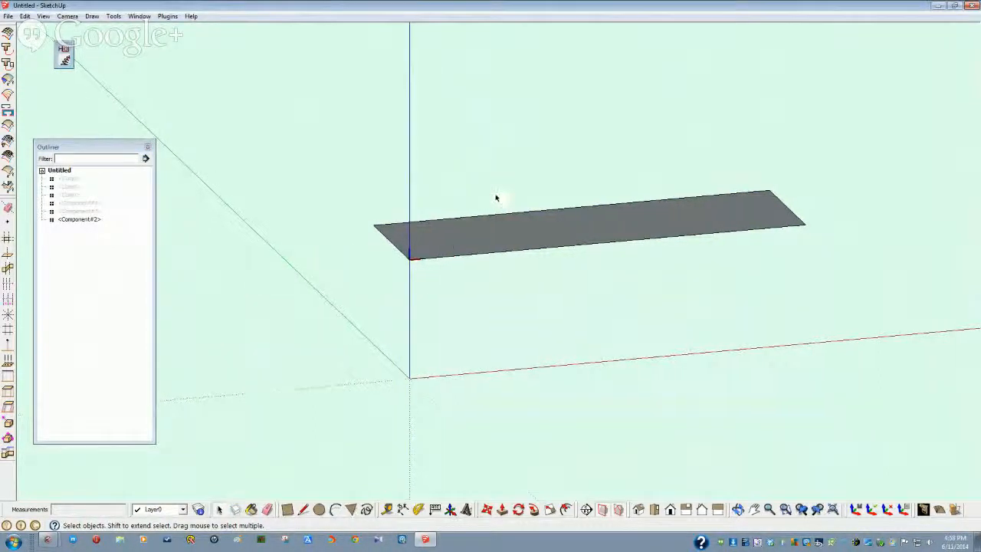
Open the lid component and push/pull its underside face down about 1/4 inch
{"action": "double_click", "coordinate": [460, 247]}
{"action": "double_click", "coordinate": [456, 252]}
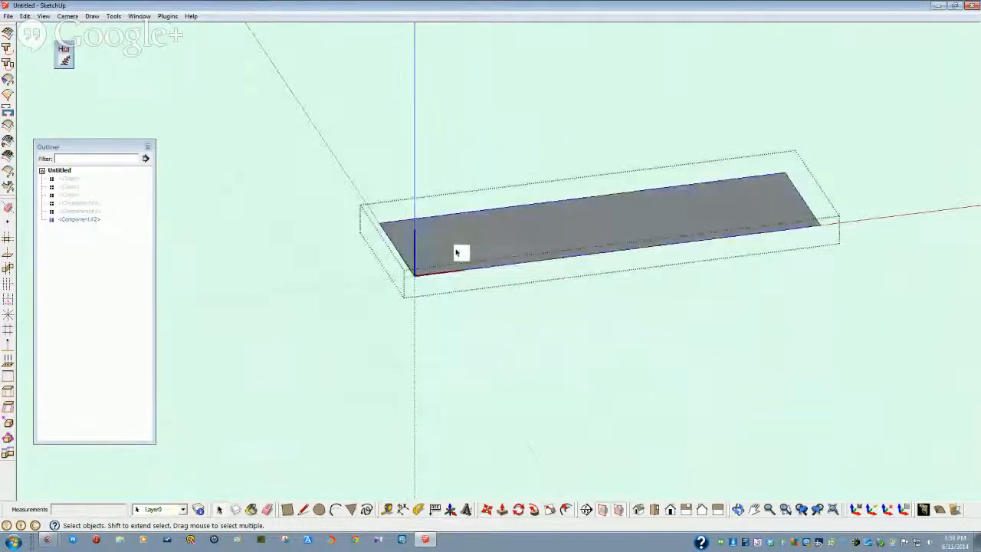
{"action": "middle_click_drag", "start_coordinate": [455, 252], "coordinate": [466, 292]}
{"action": "left_click", "coordinate": [463, 293]}
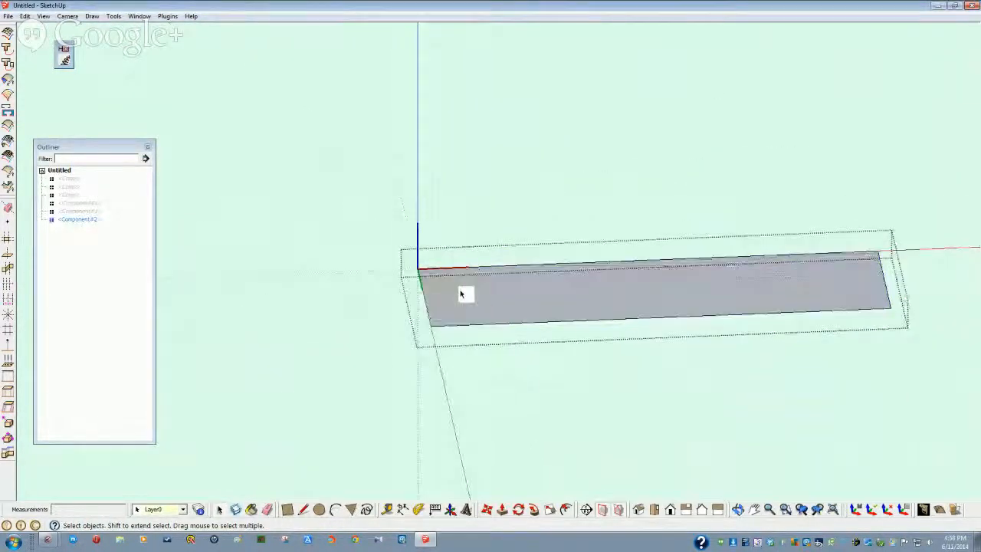
{"action": "left_click", "coordinate": [502, 510]}
{"action": "left_click_drag", "start_coordinate": [466, 311], "coordinate": [466, 319]}
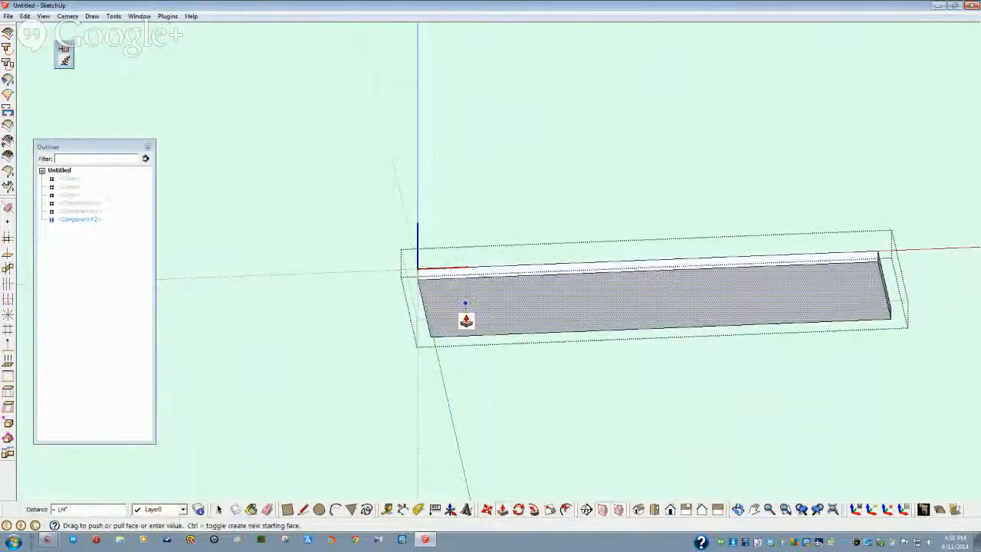
{"action": "key", "text": "Return"}
{"action": "middle_click_drag", "start_coordinate": [466, 321], "coordinate": [525, 315]}
{"action": "key", "text": "space"}
Offset the outline of the lid's upper face outward by 0.5 inch to form a surrounding border
{"action": "middle_click_drag", "start_coordinate": [528, 348], "coordinate": [596, 468]}
{"action": "middle_click_drag", "start_coordinate": [539, 483], "coordinate": [482, 549]}
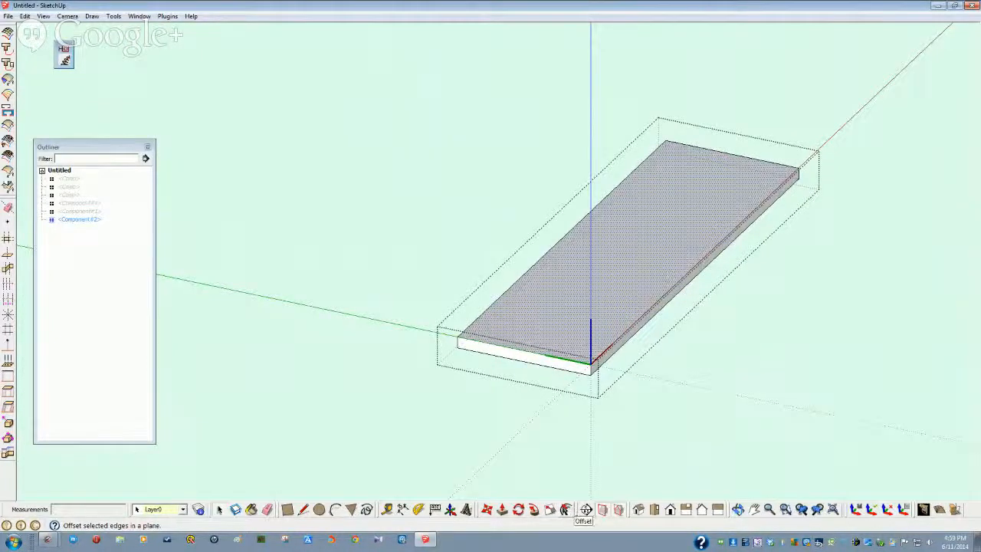
{"action": "left_click", "coordinate": [565, 509]}
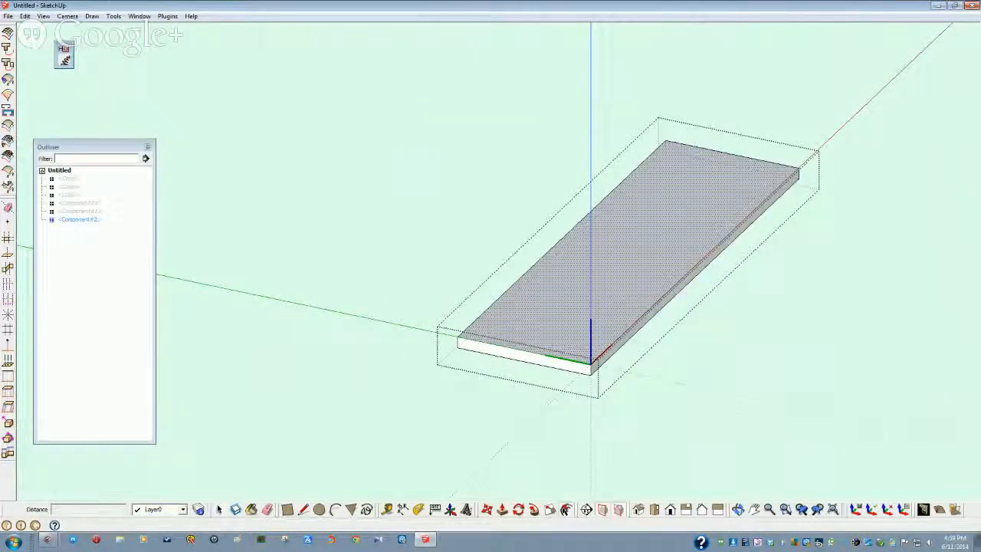
{"action": "left_click", "coordinate": [624, 285]}
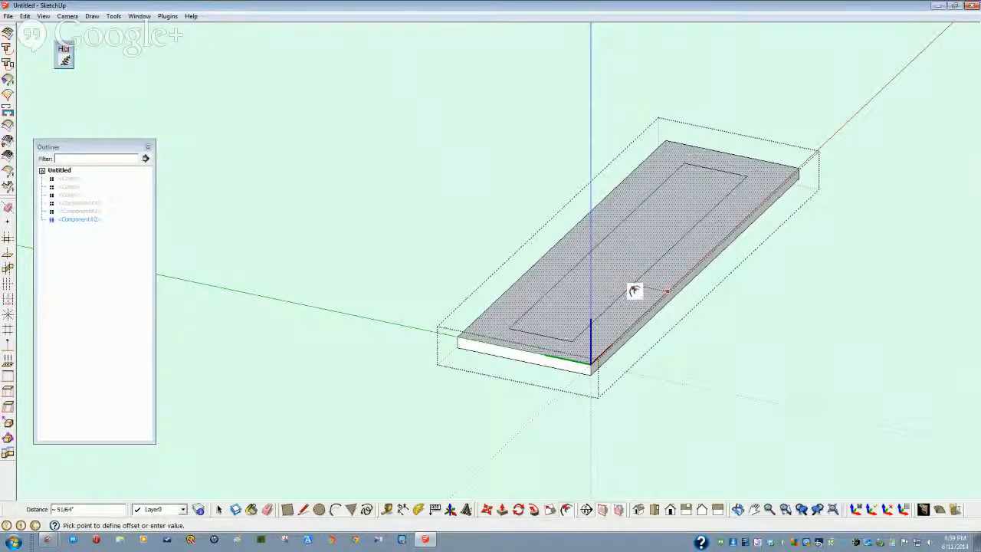
{"action": "left_click", "coordinate": [671, 314]}
{"action": "scroll", "coordinate": [673, 313], "scroll_direction": "down", "scroll_amount": 3}
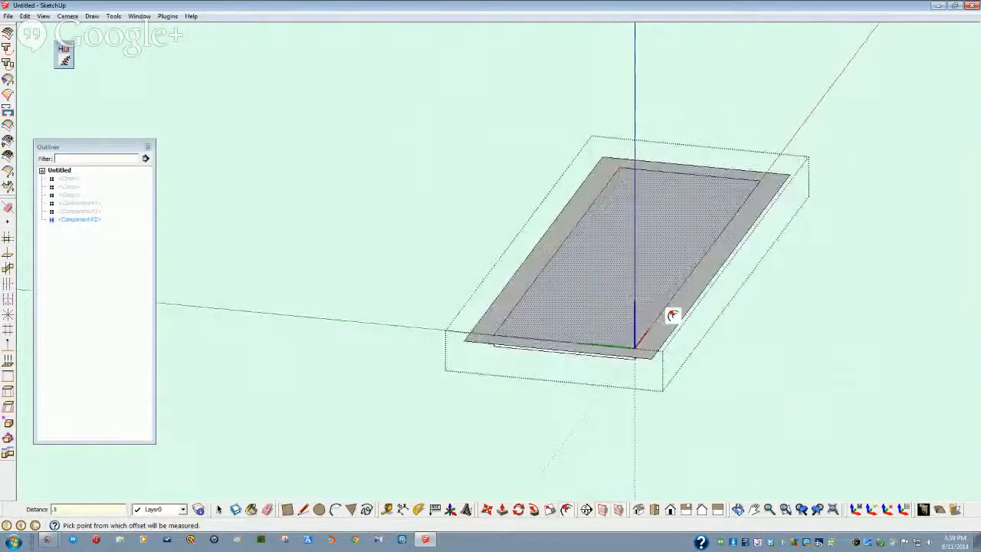
{"action": "key", "text": "space"}
{"action": "left_click", "coordinate": [494, 353]}
Push/pull the border face around the lid up 0.375 inch and leave the component
{"action": "middle_click_drag", "start_coordinate": [496, 353], "coordinate": [462, 321]}
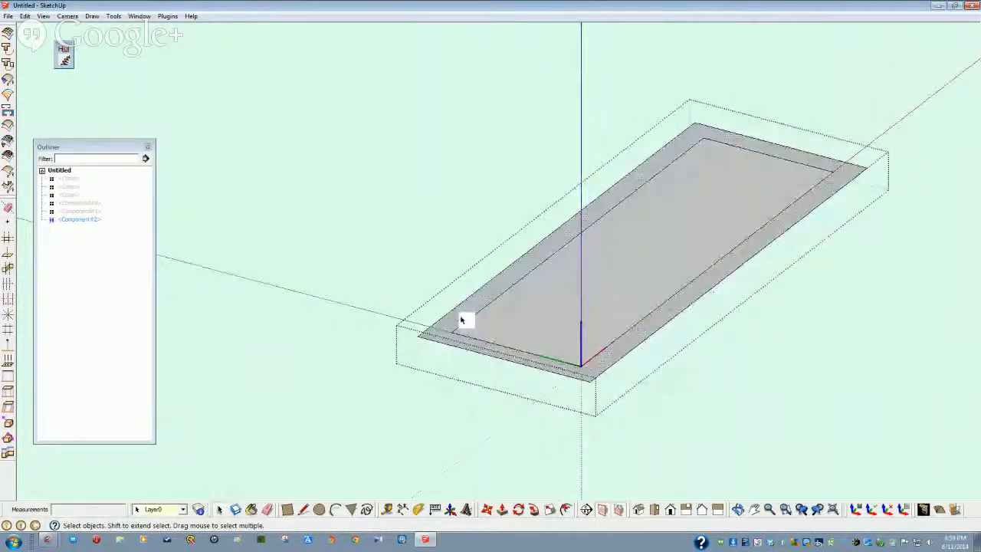
{"action": "left_click", "coordinate": [503, 510]}
{"action": "left_click", "coordinate": [443, 325]}
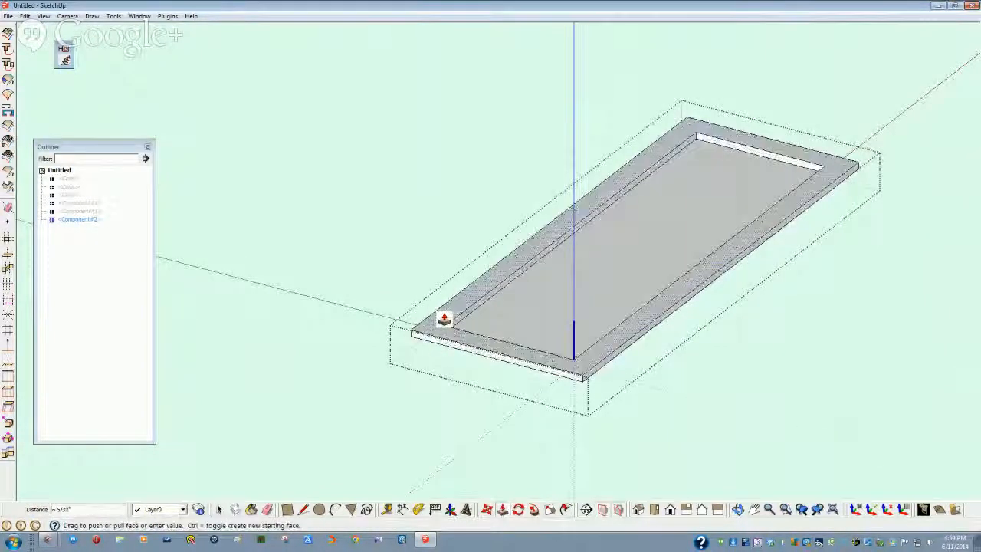
{"action": "type", "text": ".37"}
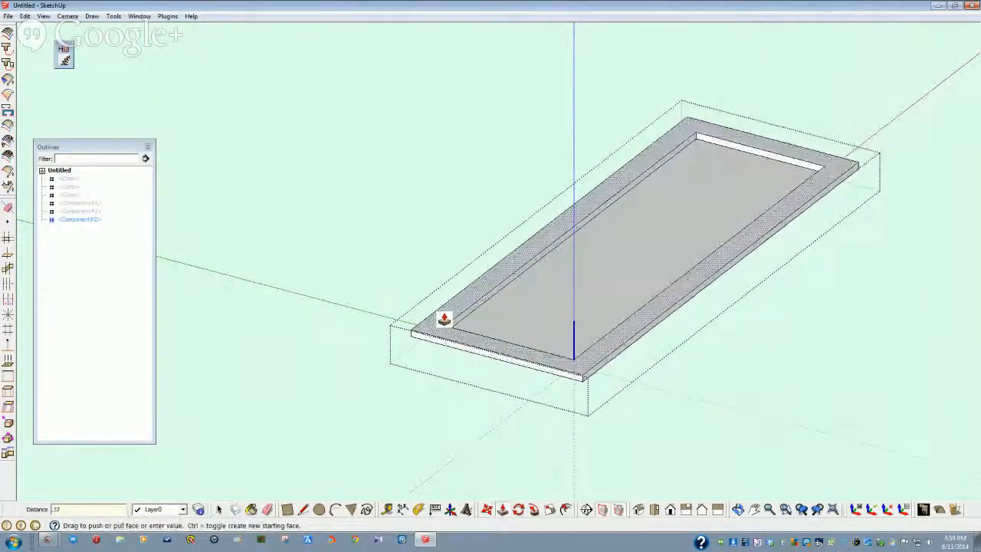
{"action": "type", "text": "5"}
{"action": "key", "text": "Return"}
{"action": "middle_click_drag", "start_coordinate": [454, 320], "coordinate": [441, 323]}
{"action": "key", "text": "space"}
{"action": "left_click", "coordinate": [425, 409]}
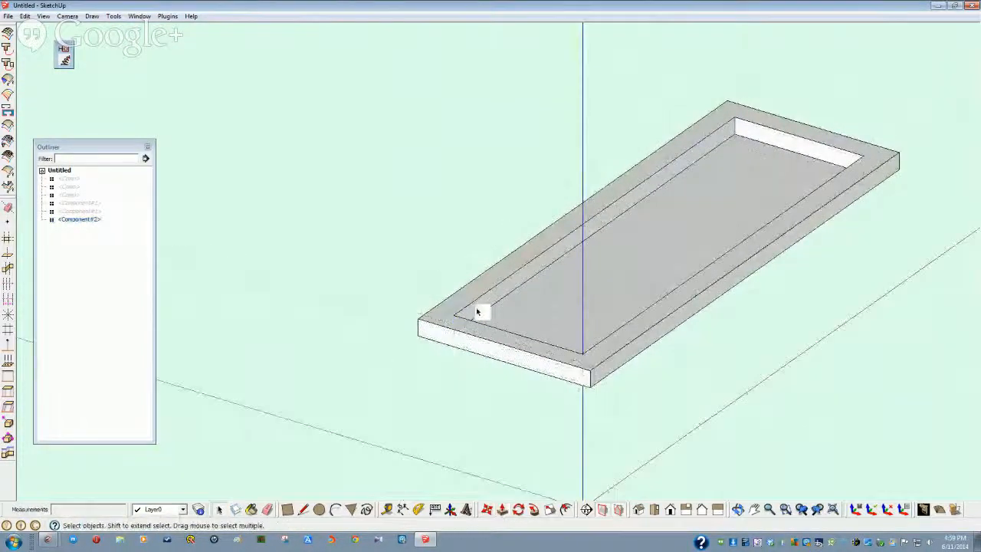
Open the lid component and bring its recessed center flush with the surrounding raised border
{"action": "left_click", "coordinate": [475, 304]}
{"action": "double_click", "coordinate": [475, 305]}
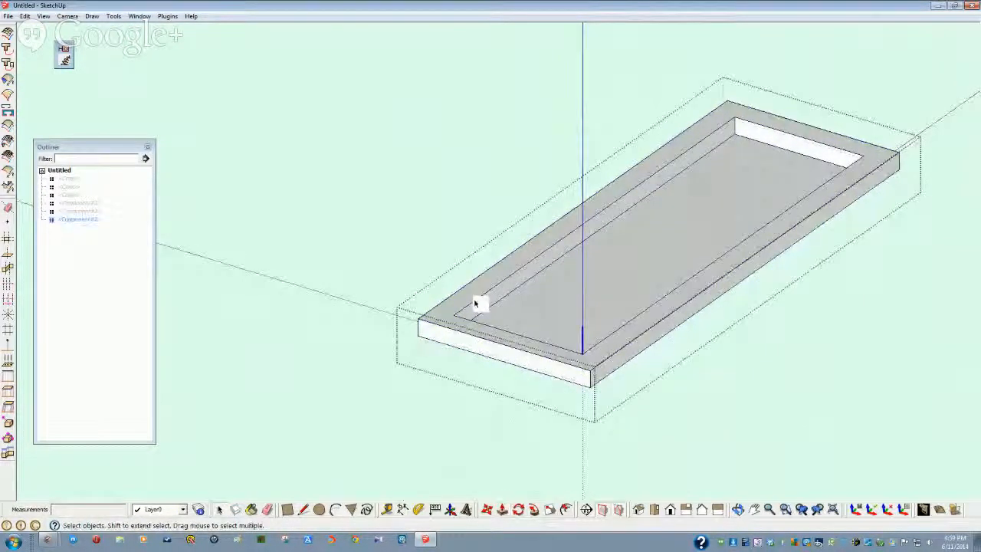
{"action": "triple_click", "coordinate": [475, 304]}
{"action": "key", "text": "ctrl+z"}
{"action": "key", "text": "ctrl+z"}
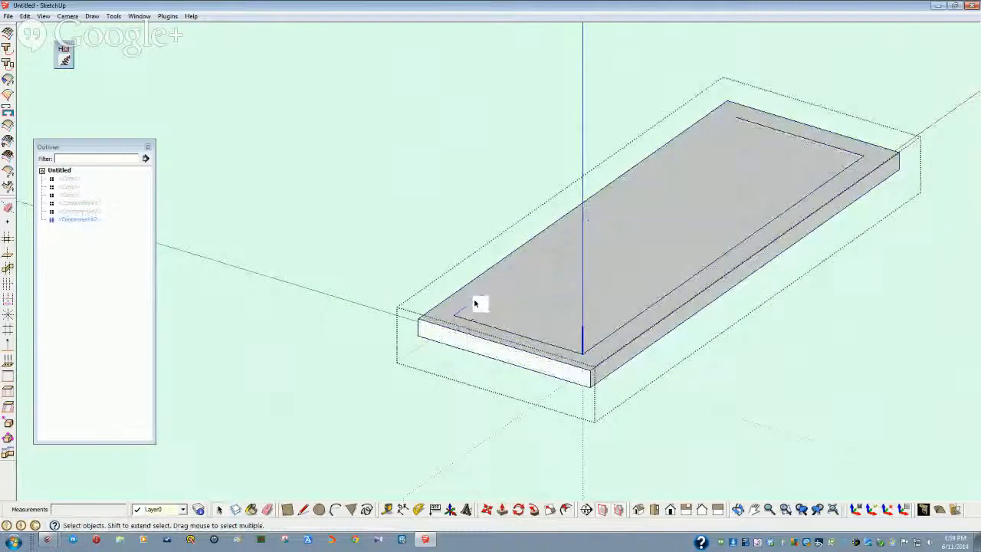
Delete the leftover inner rectangle lines from the lid's upper face
{"action": "left_click", "coordinate": [523, 311]}
{"action": "middle_click_drag", "start_coordinate": [545, 344], "coordinate": [438, 347]}
{"action": "left_click", "coordinate": [441, 346]}
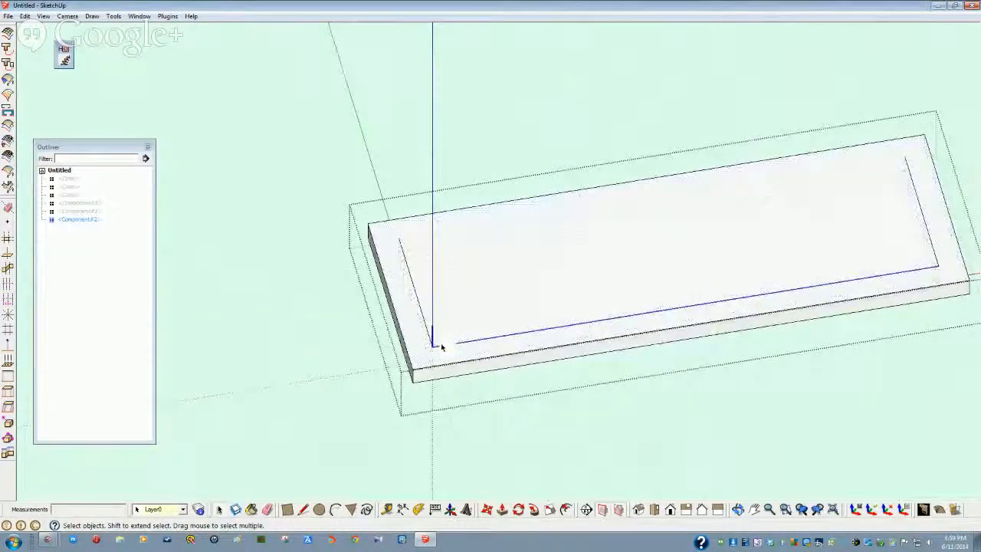
{"action": "key", "text": "Delete"}
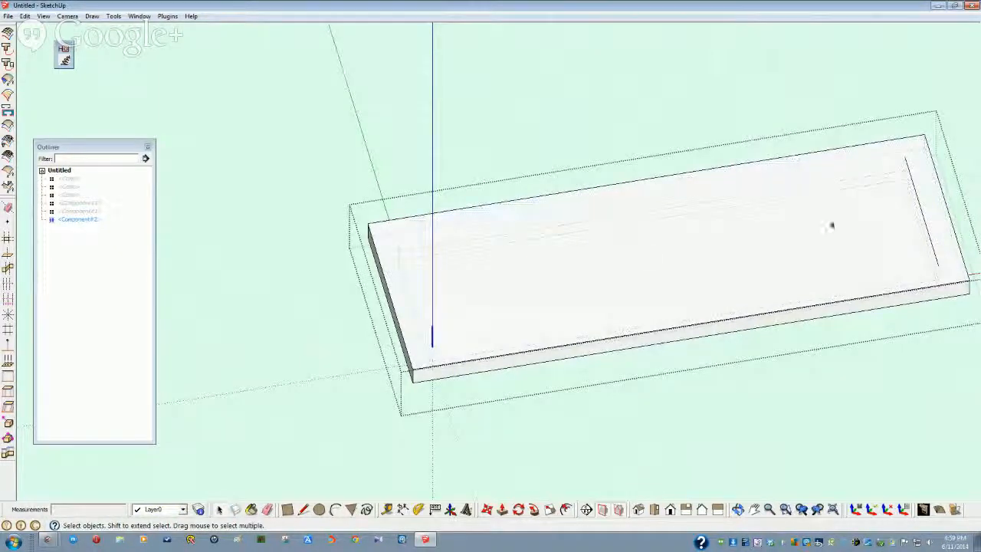
{"action": "left_click", "coordinate": [926, 224]}
{"action": "key", "text": "Delete"}
{"action": "left_click", "coordinate": [736, 316]}
Leave the lid component and unhide one side board and one end board
{"action": "middle_click_drag", "start_coordinate": [736, 316], "coordinate": [119, 219]}
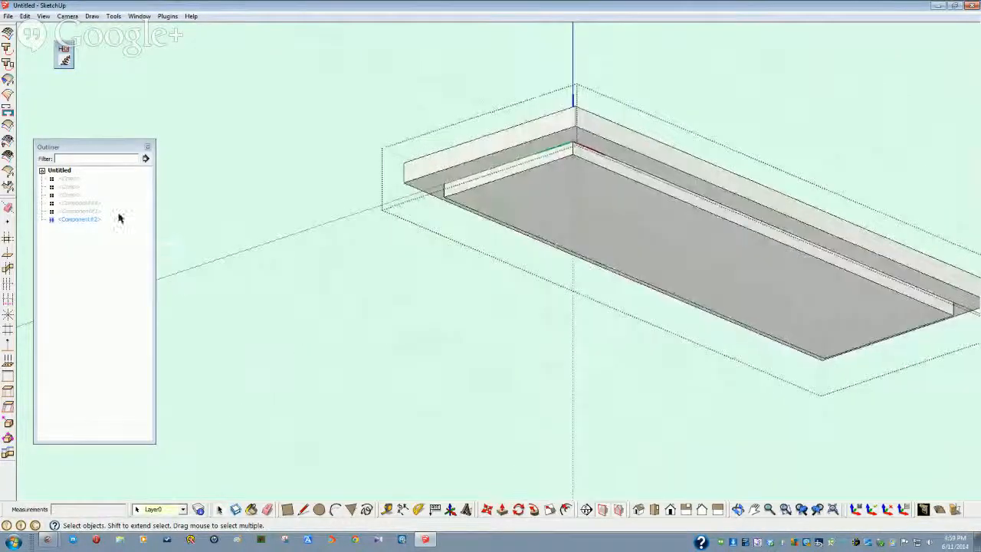
{"action": "left_click", "coordinate": [67, 201]}
{"action": "left_click", "coordinate": [68, 195], "text": "shift"}
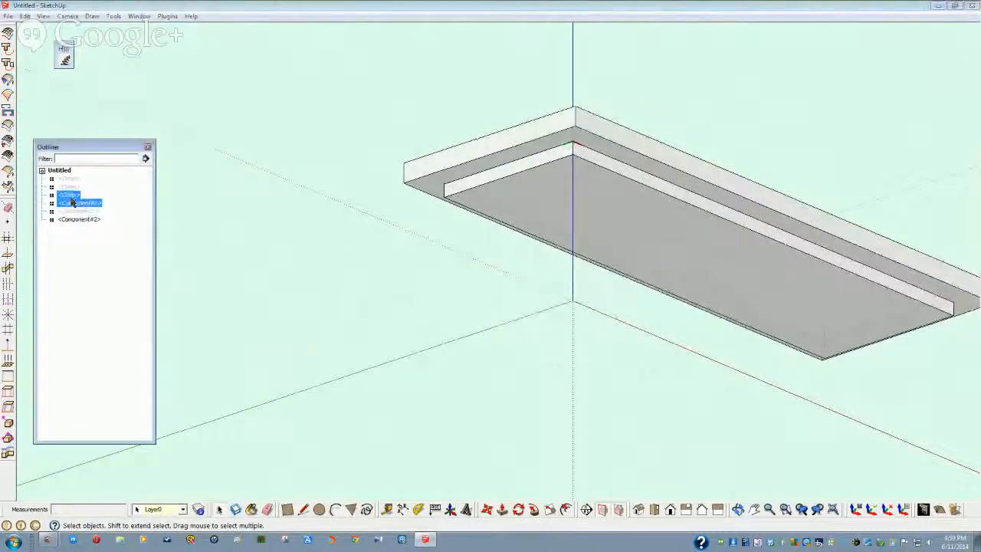
{"action": "right_click", "coordinate": [73, 203]}
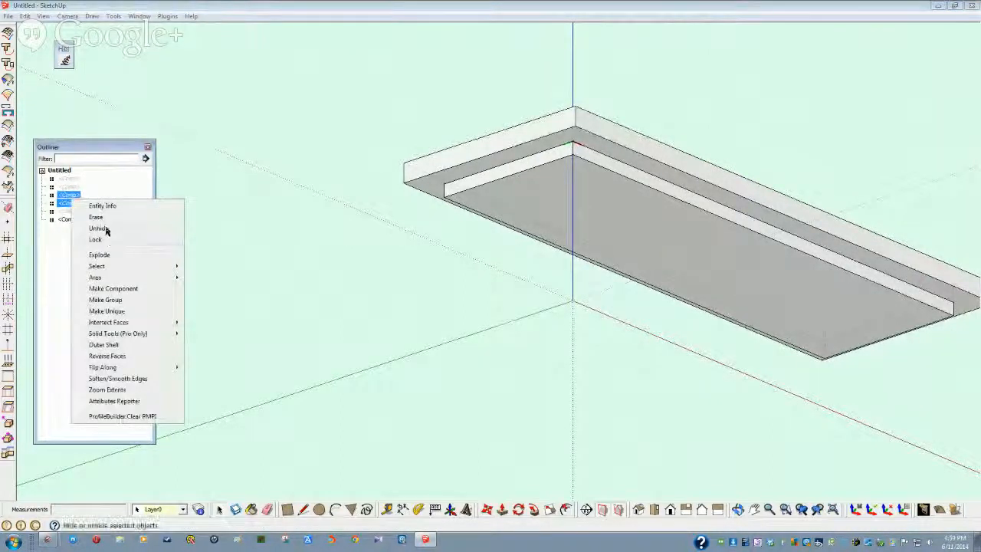
{"action": "left_click", "coordinate": [97, 228]}
{"action": "middle_click_drag", "start_coordinate": [347, 331], "coordinate": [356, 418]}
{"action": "scroll", "coordinate": [526, 399], "scroll_direction": "up", "scroll_amount": 5}
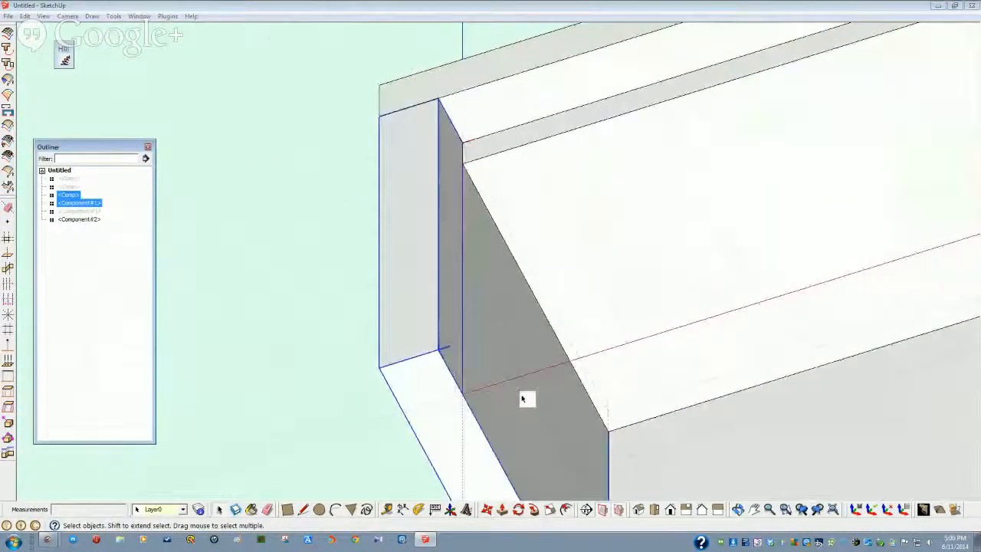
{"action": "mouse_move", "coordinate": [493, 369]}
{"action": "middle_mouse_down"}
{"action": "mouse_move", "coordinate": [480, 346]}
{"action": "mouse_move", "coordinate": [496, 342]}
{"action": "mouse_move", "coordinate": [450, 342]}
{"action": "mouse_move", "coordinate": [467, 285]}
{"action": "mouse_move", "coordinate": [508, 455]}
{"action": "middle_mouse_up"}
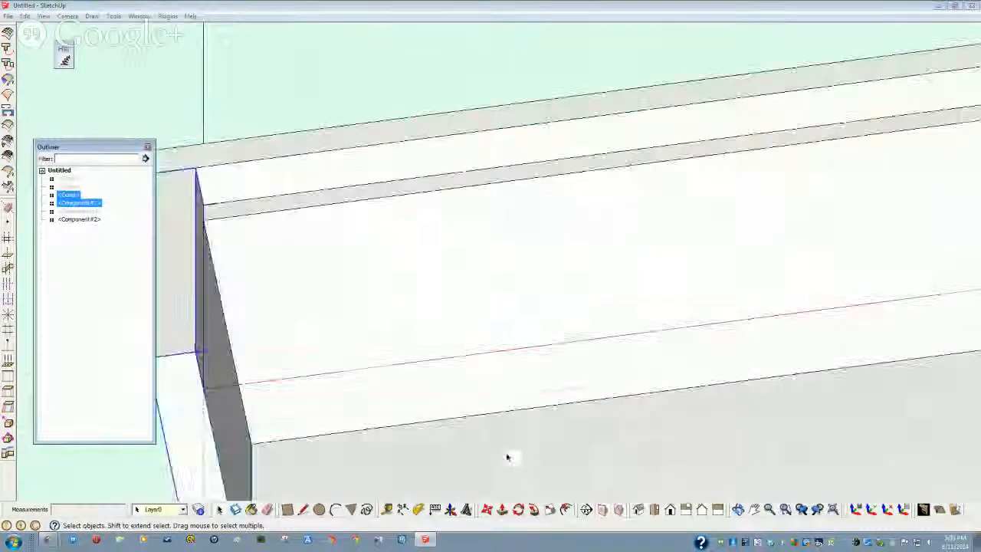
{"action": "left_click", "coordinate": [550, 510]}
{"action": "middle_click_drag", "start_coordinate": [464, 304], "coordinate": [463, 319]}
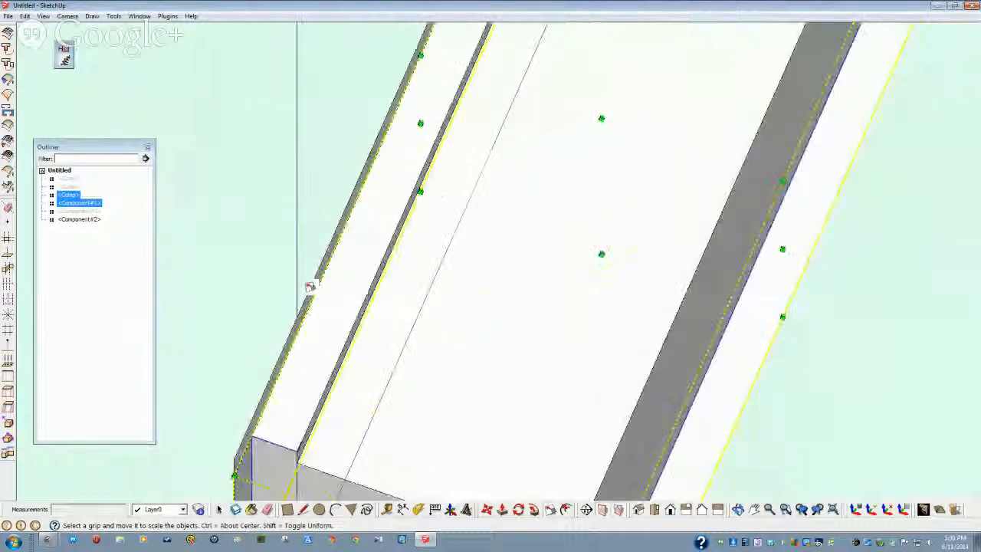
Open the lid component, scale its inset underside face uniformly about its center to 0.96, and leave the component
{"action": "double_click", "coordinate": [85, 221]}
{"action": "left_click", "coordinate": [84, 220]}
{"action": "middle_click_drag", "start_coordinate": [396, 287], "coordinate": [442, 317]}
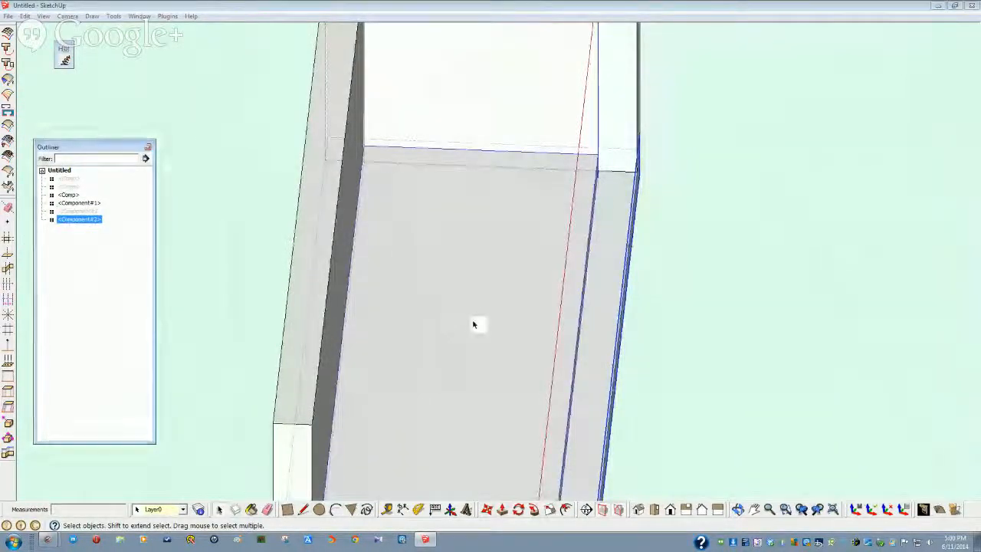
{"action": "double_click", "coordinate": [473, 325]}
{"action": "double_click", "coordinate": [473, 325]}
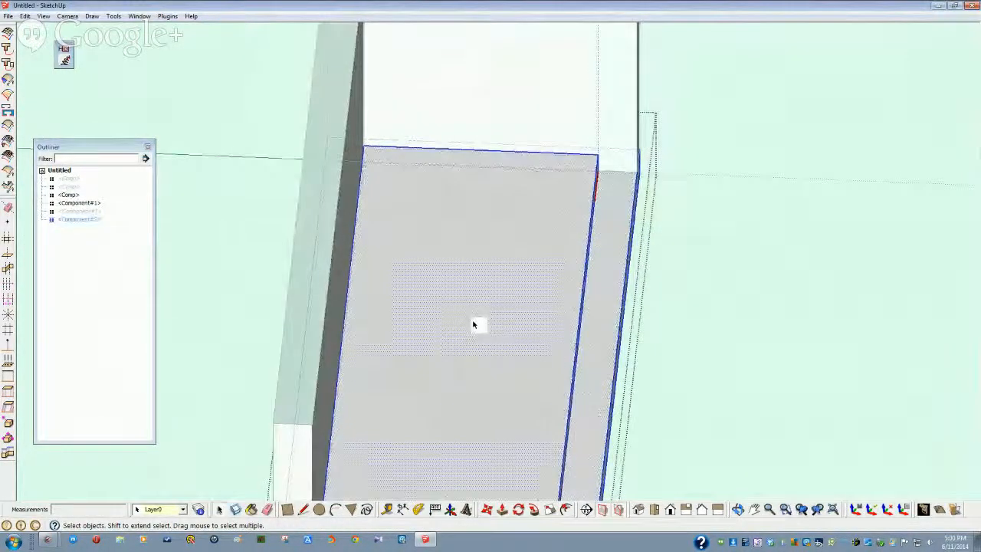
{"action": "scroll", "coordinate": [618, 414], "scroll_direction": "down", "scroll_amount": 5}
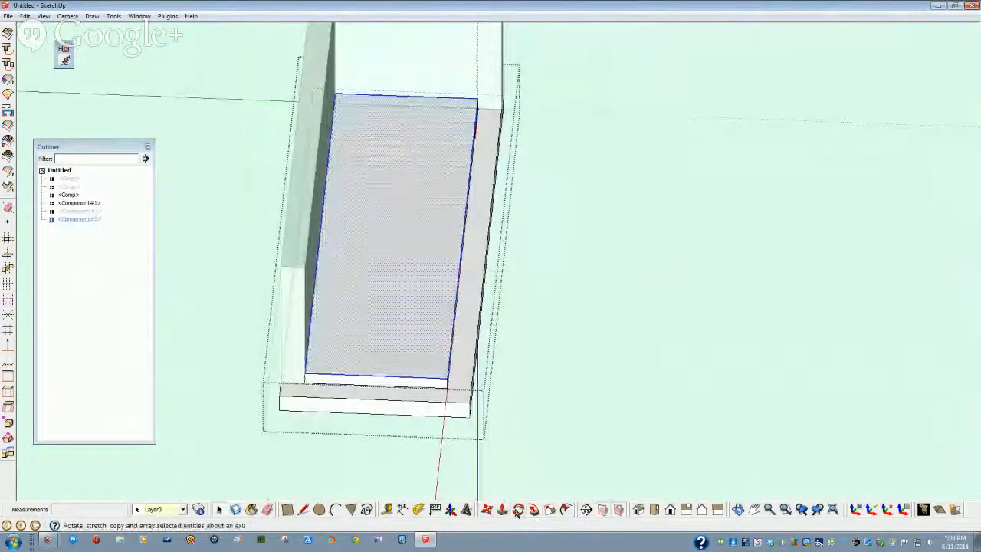
{"action": "left_click", "coordinate": [551, 511]}
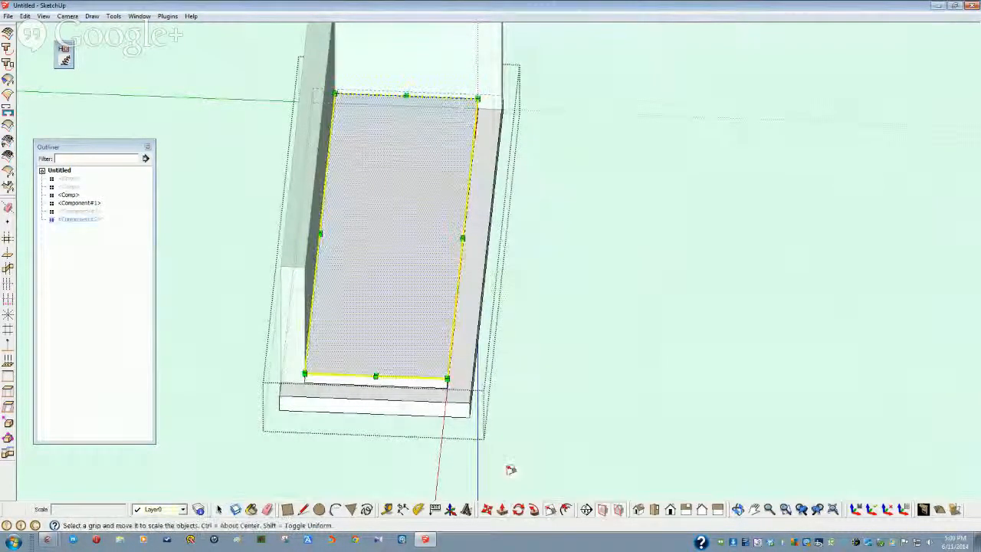
{"action": "middle_click_drag", "start_coordinate": [466, 411], "coordinate": [344, 256]}
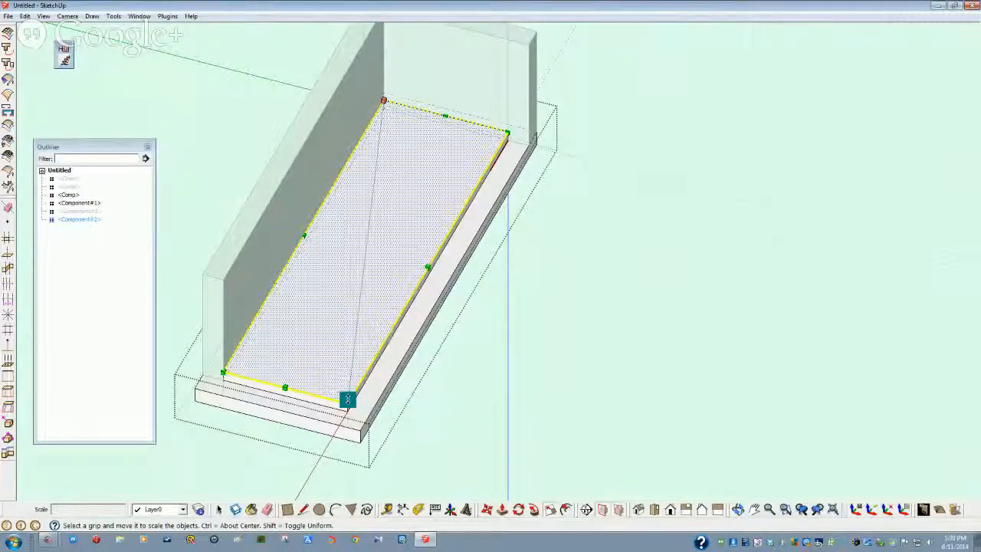
{"action": "key", "text": "ctrl"}
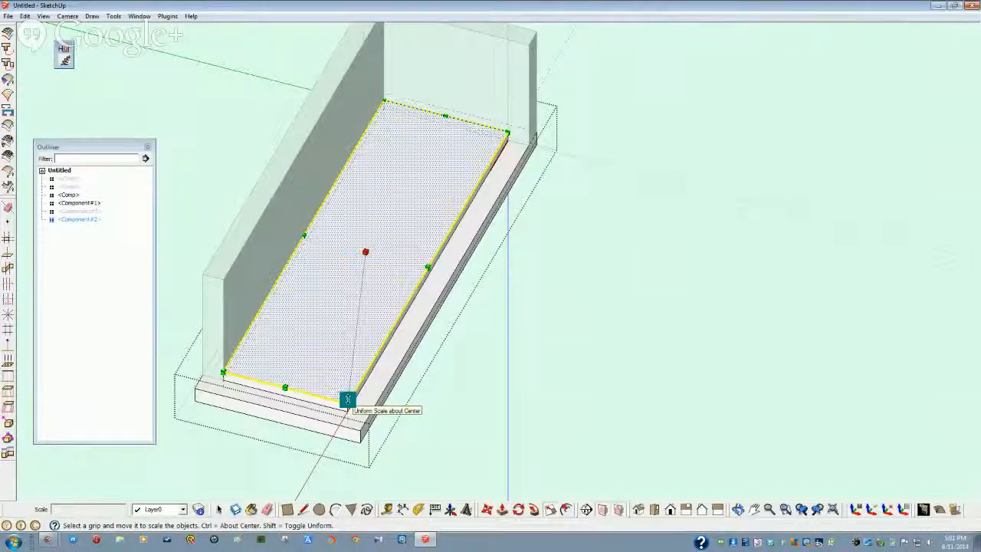
{"action": "left_click", "coordinate": [347, 399]}
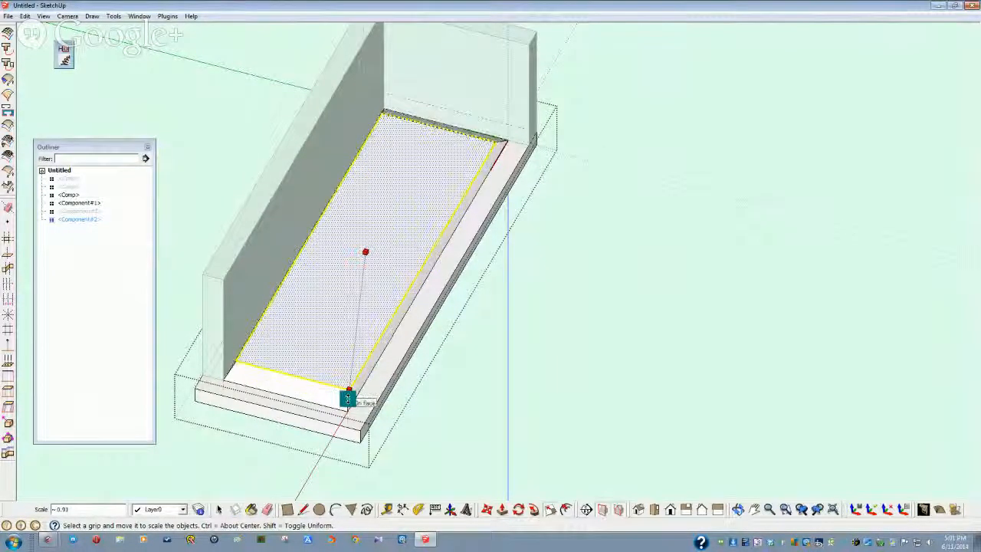
{"action": "left_click", "coordinate": [349, 399]}
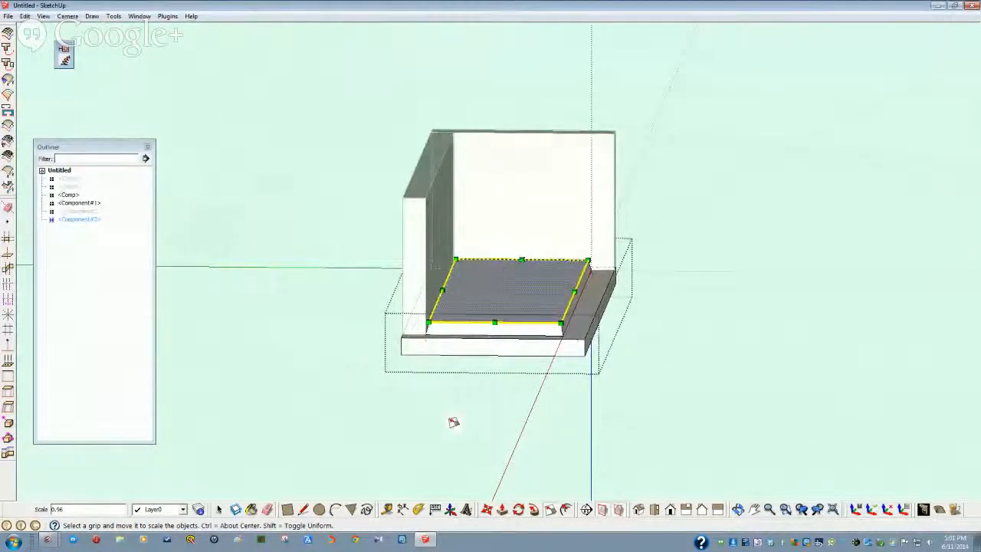
{"action": "middle_click_drag", "start_coordinate": [453, 422], "coordinate": [456, 377]}
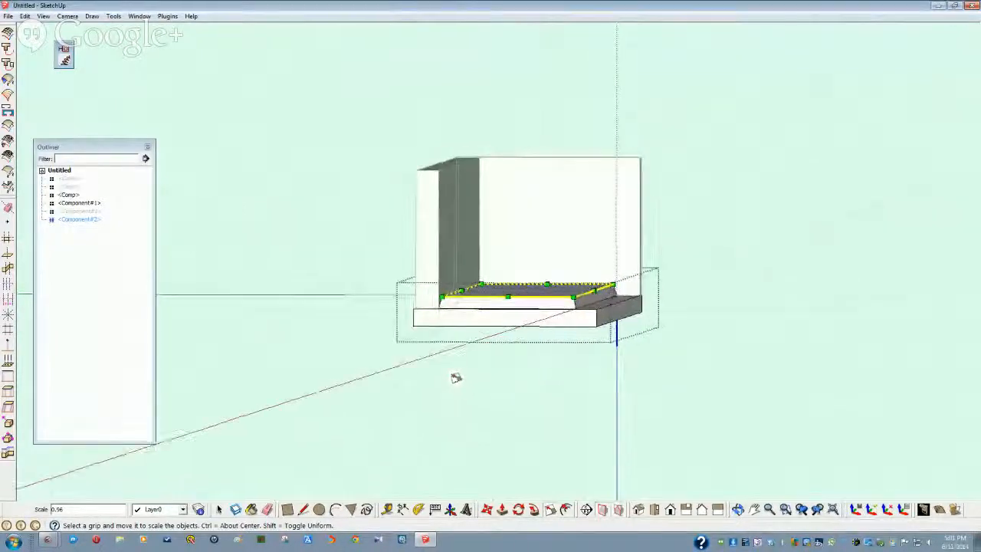
{"action": "middle_click_drag", "start_coordinate": [508, 352], "coordinate": [391, 396]}
{"action": "key", "text": "space"}
{"action": "left_click", "coordinate": [282, 306]}
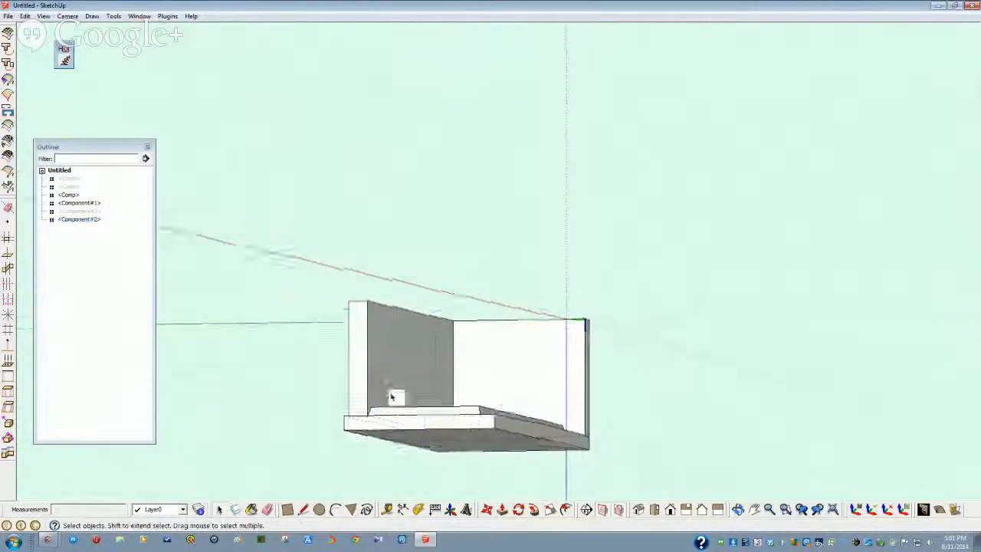
Unhide the remaining bottom, side and end boards so the whole box is shown with its lid
{"action": "left_click", "coordinate": [74, 181]}
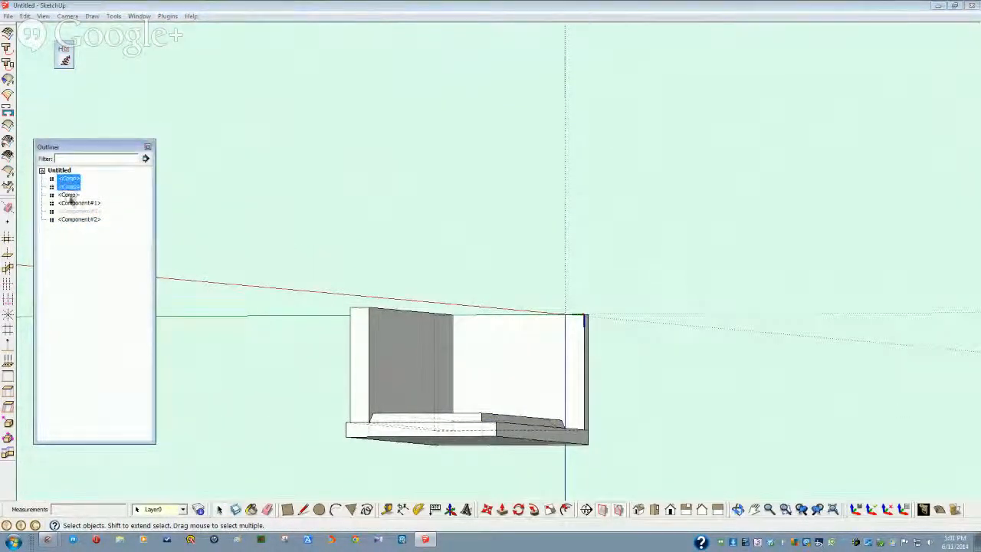
{"action": "left_click", "coordinate": [70, 212], "text": "shift"}
{"action": "right_click", "coordinate": [71, 211]}
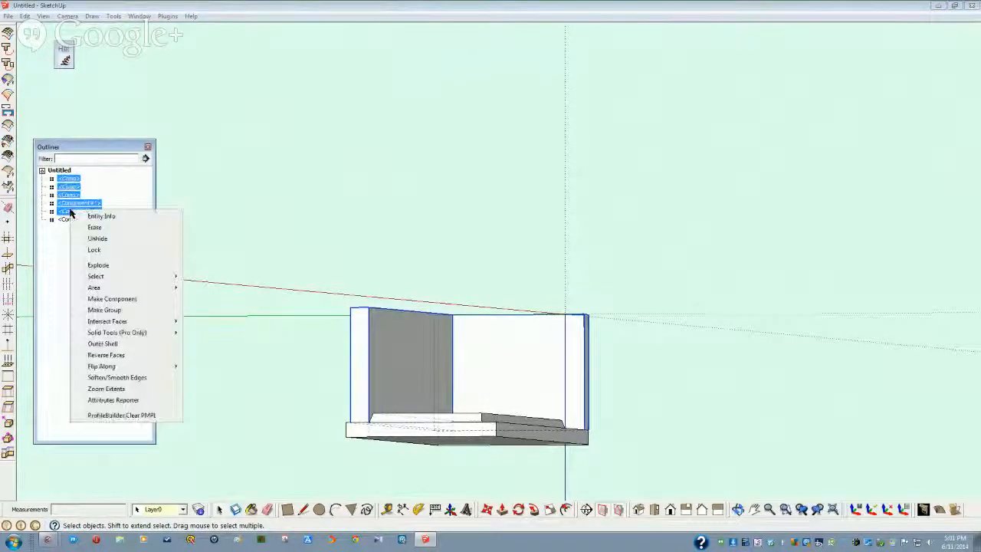
{"action": "left_click", "coordinate": [218, 242]}
{"action": "middle_click_drag", "start_coordinate": [399, 439], "coordinate": [398, 392]}
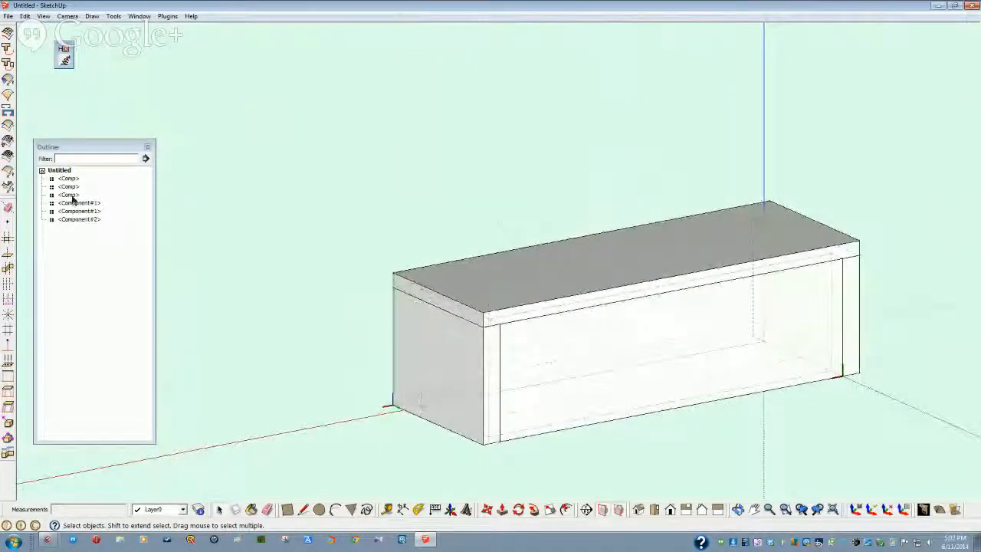
Hide the lid component to expose the upper edges of the box's boards
{"action": "left_click", "coordinate": [75, 220]}
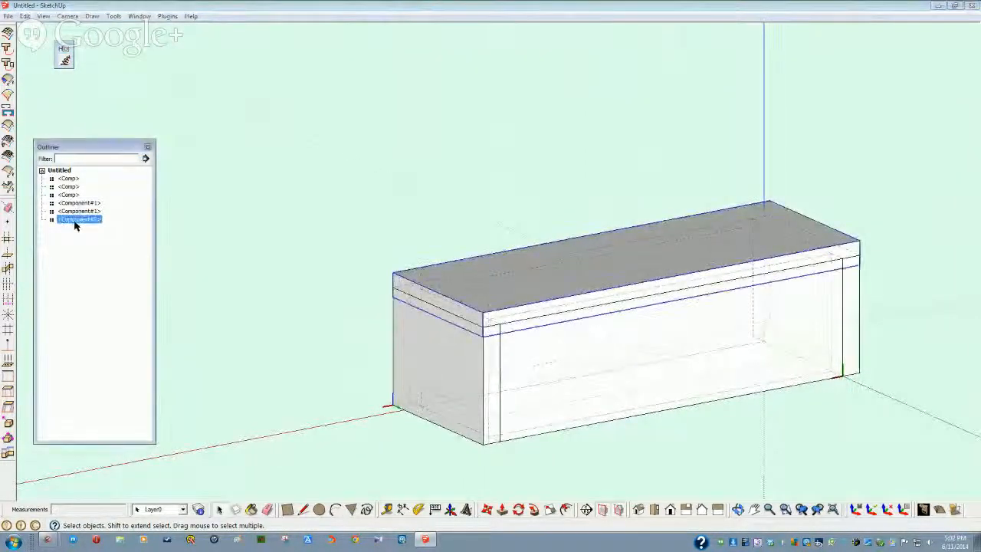
{"action": "right_click", "coordinate": [75, 222]}
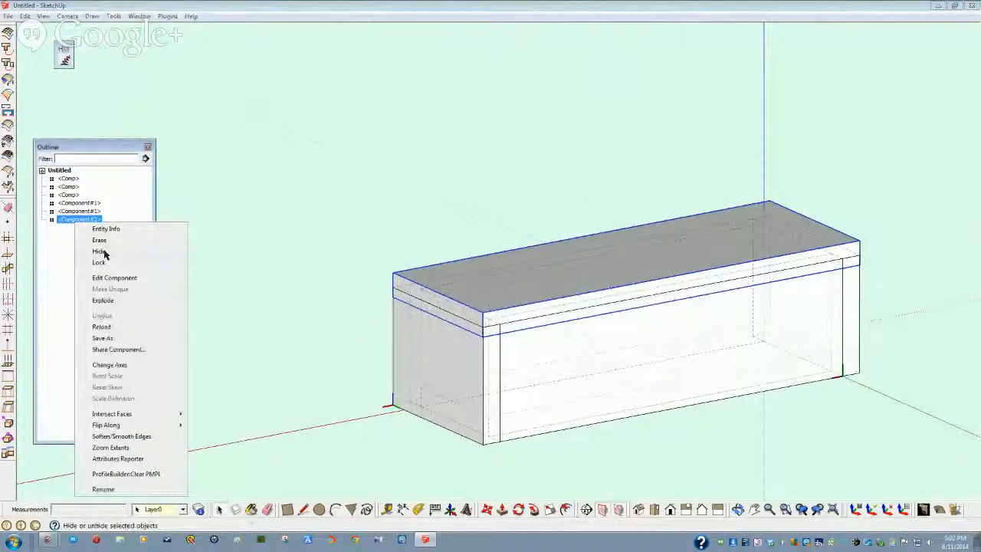
{"action": "left_click", "coordinate": [99, 252]}
{"action": "scroll", "coordinate": [337, 322], "scroll_direction": "up", "scroll_amount": 6}
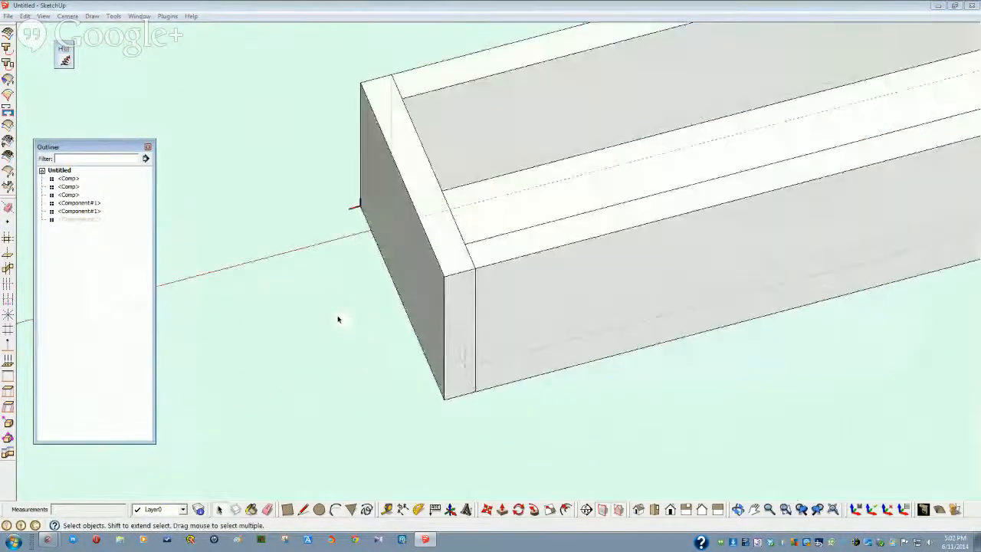
{"action": "scroll", "coordinate": [435, 283], "scroll_direction": "up", "scroll_amount": 1}
{"action": "middle_click_drag", "start_coordinate": [435, 283], "coordinate": [488, 278]}
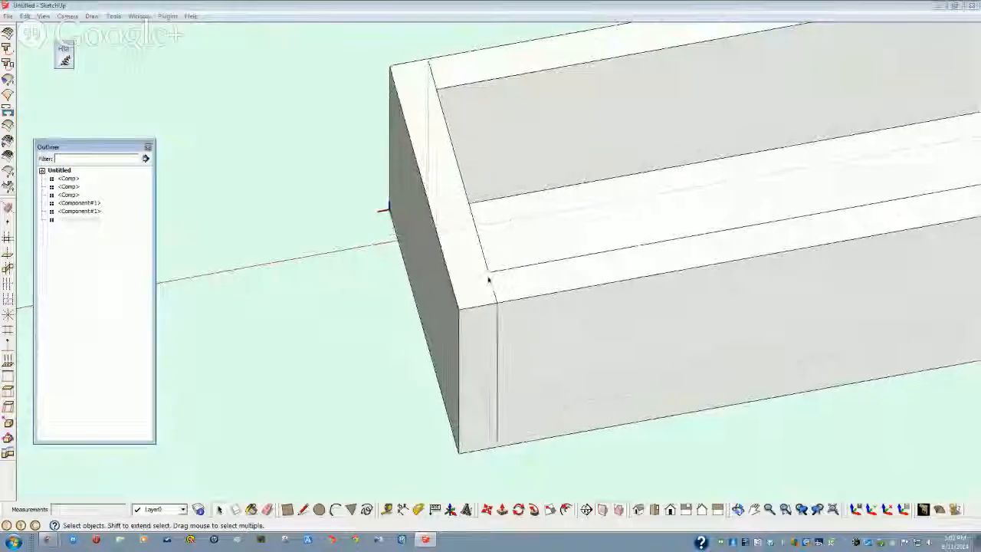
Open the near end board's component and add a Tape Measure guide line along its upper outer edge
{"action": "middle_click_drag", "start_coordinate": [394, 61], "coordinate": [438, 227]}
{"action": "left_click", "coordinate": [438, 226]}
{"action": "double_click", "coordinate": [438, 226]}
{"action": "middle_click_drag", "start_coordinate": [459, 264], "coordinate": [449, 278]}
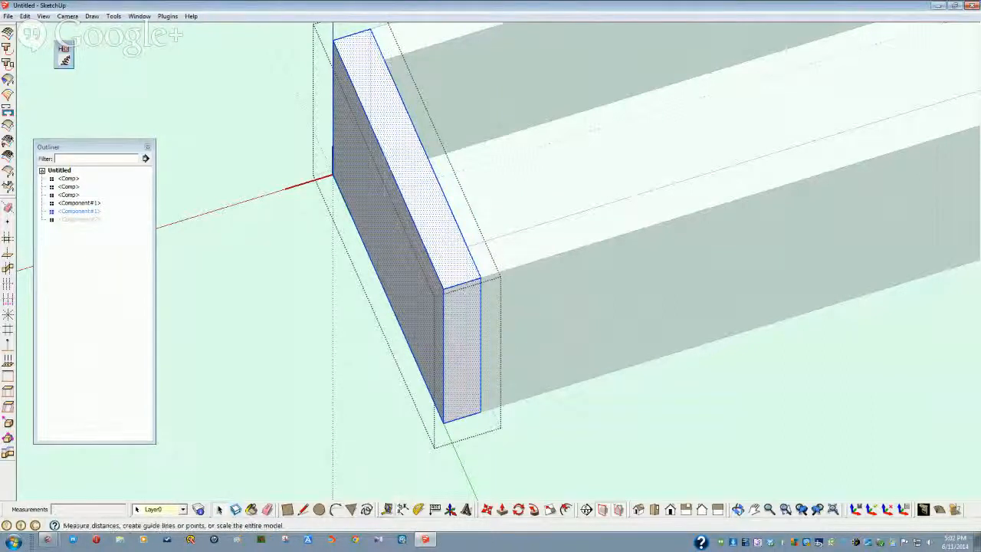
{"action": "left_click", "coordinate": [387, 509]}
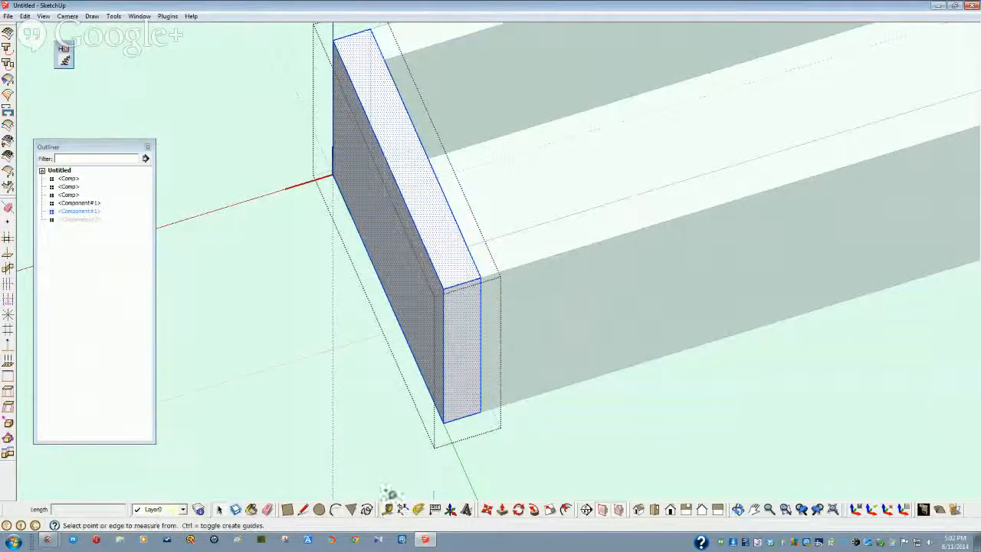
{"action": "left_click", "coordinate": [439, 277]}
{"action": "middle_click_drag", "start_coordinate": [443, 276], "coordinate": [333, 301]}
{"action": "scroll", "coordinate": [333, 302], "scroll_direction": "down", "scroll_amount": 6}
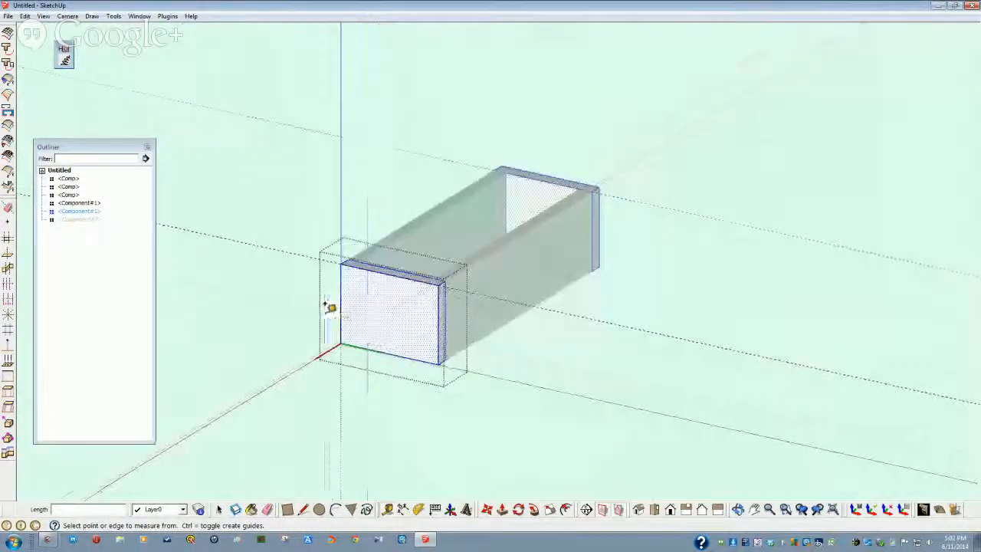
{"action": "scroll", "coordinate": [330, 306], "scroll_direction": "up", "scroll_amount": 10}
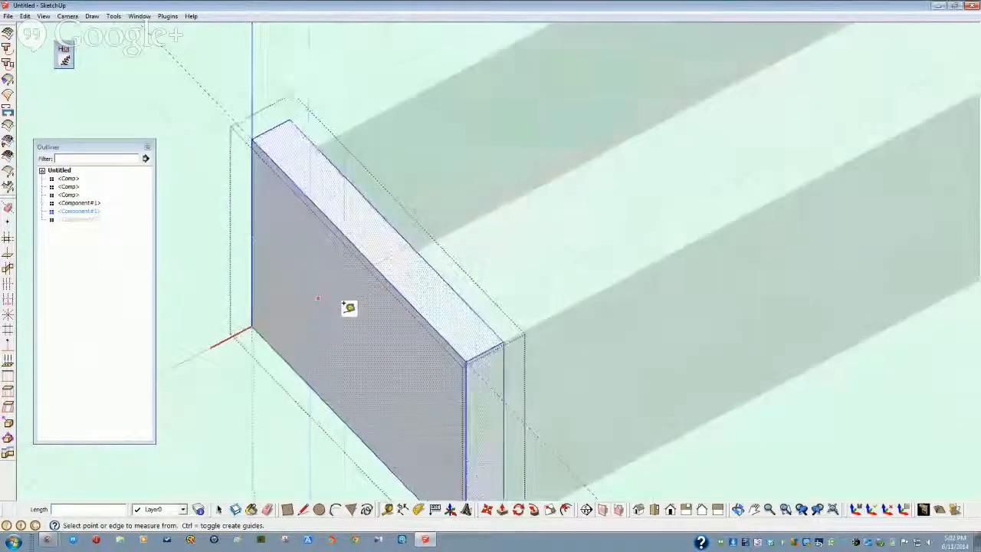
Add an angled Protractor guide from the end board's upper outer corner across its top face, measured from the outer edge
{"action": "middle_click_drag", "start_coordinate": [331, 302], "coordinate": [401, 309]}
{"action": "middle_click_drag", "start_coordinate": [427, 342], "coordinate": [401, 491]}
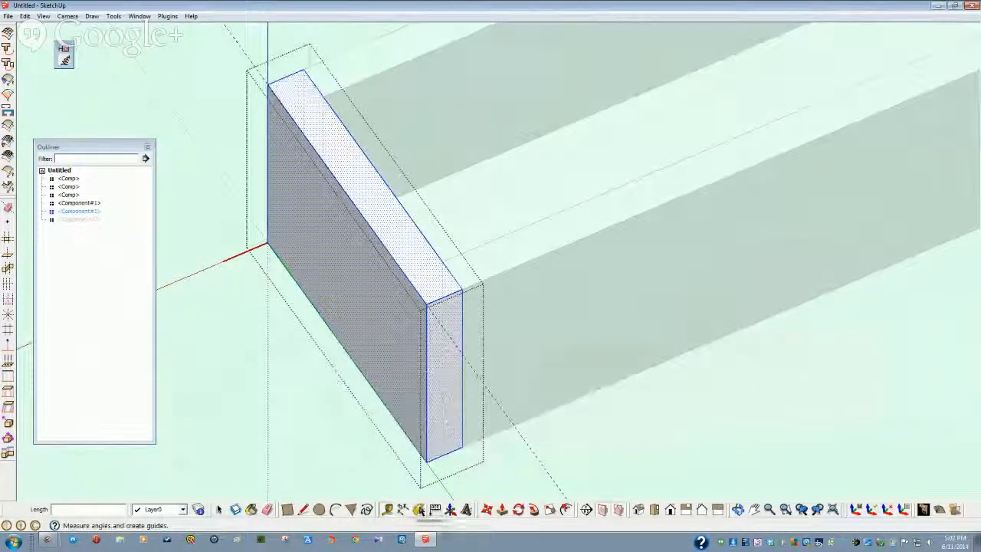
{"action": "left_click", "coordinate": [419, 510]}
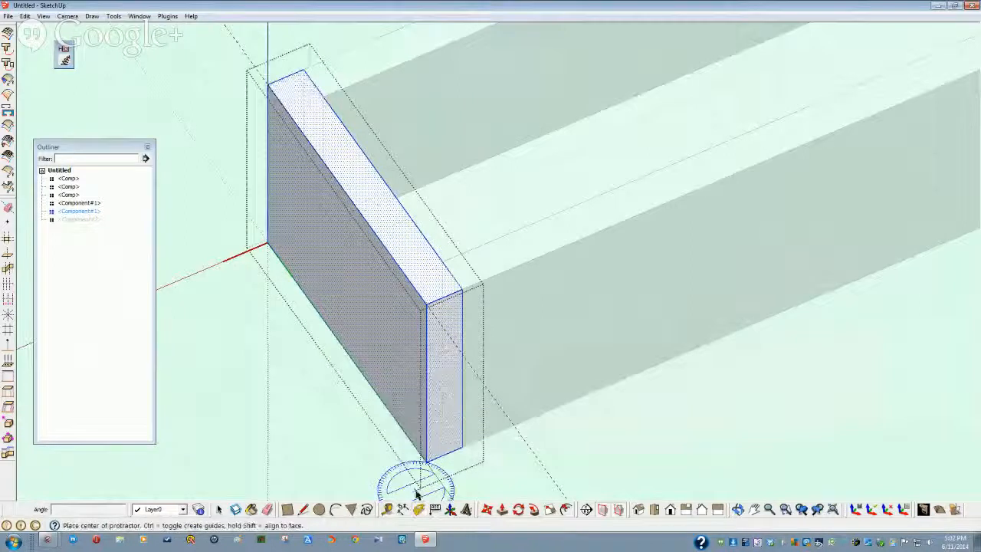
{"action": "left_click", "coordinate": [427, 305]}
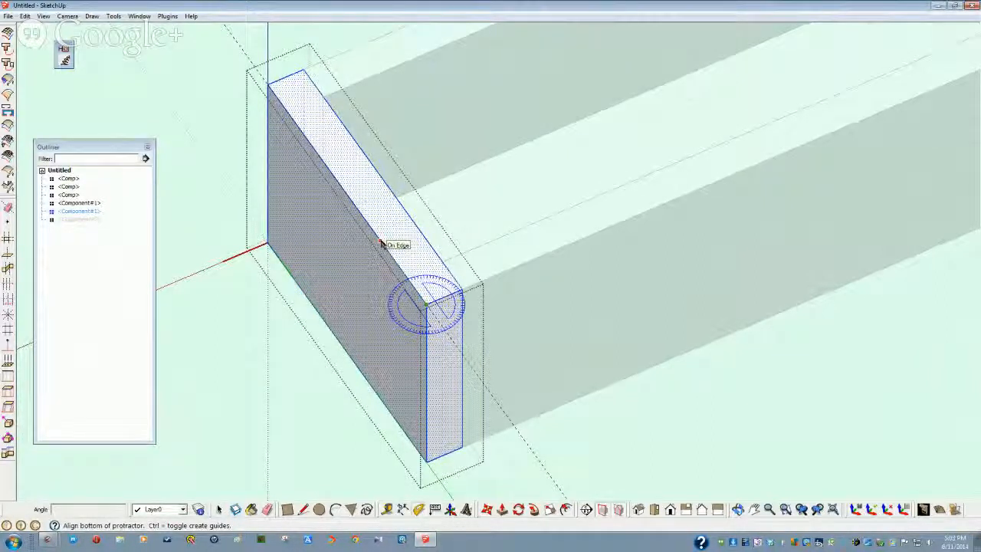
{"action": "left_click", "coordinate": [380, 242]}
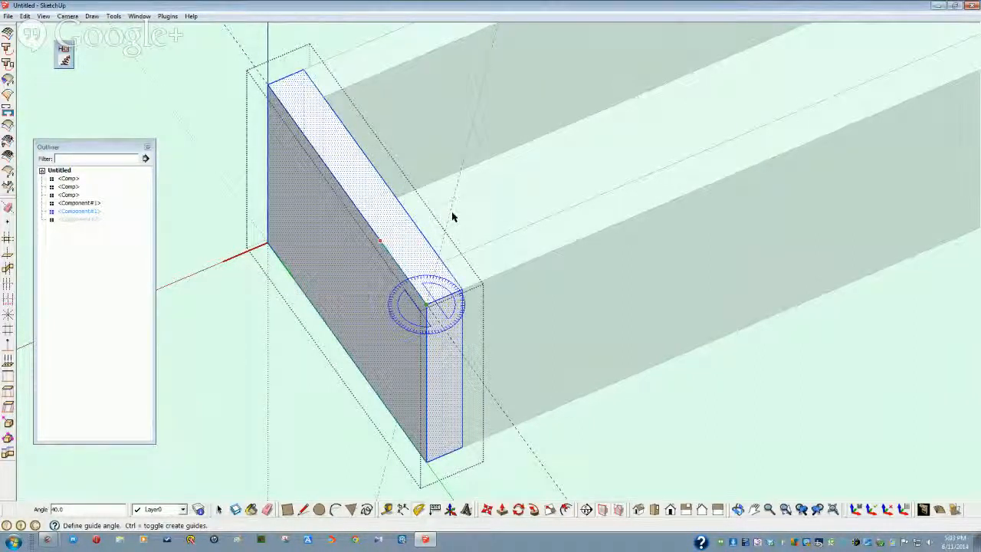
{"action": "key", "text": "Return"}
{"action": "key", "text": "space"}
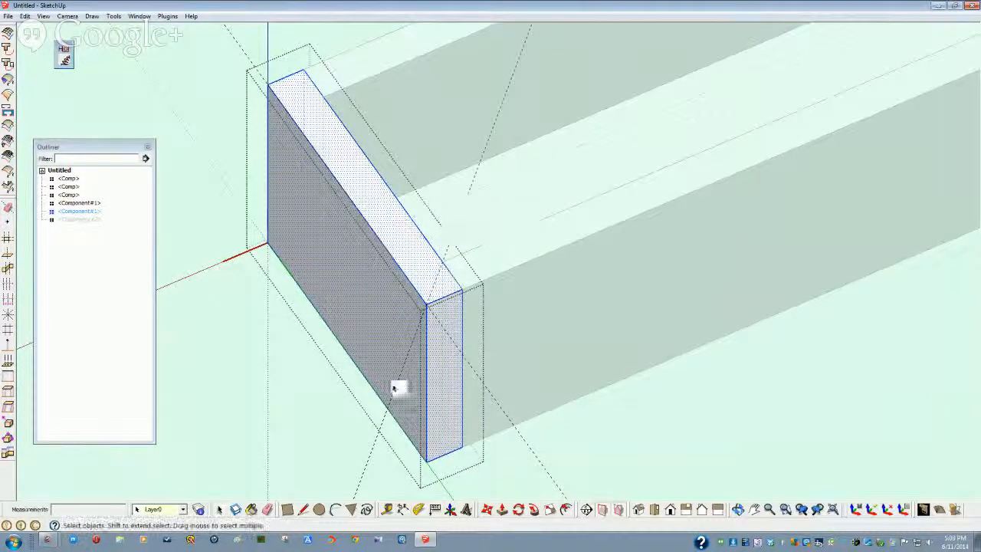
Draw a line about 45/64" long on the end board's top face, from the outer corner along the angled guide to the inner edge
{"action": "left_click", "coordinate": [303, 512]}
{"action": "left_click", "coordinate": [426, 304]}
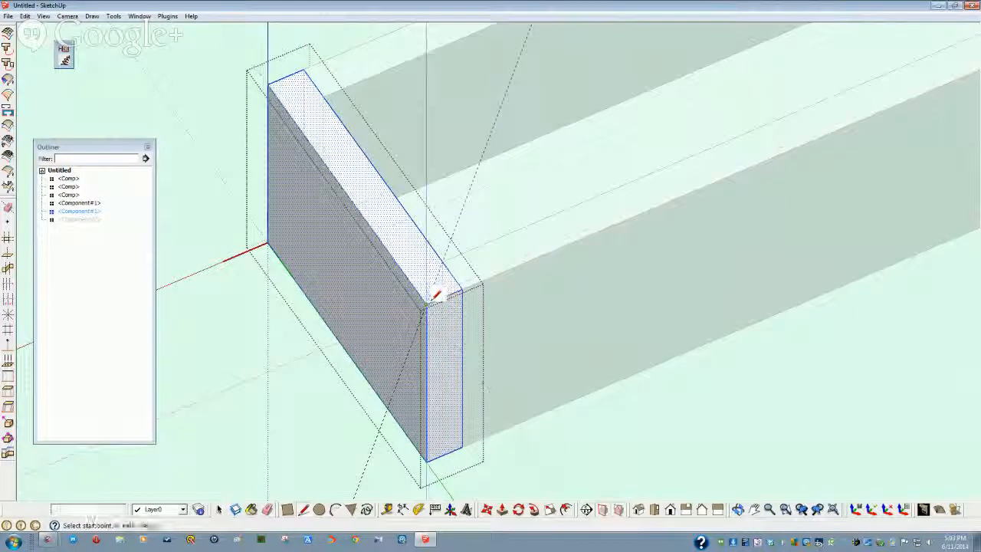
{"action": "key", "text": "Escape"}
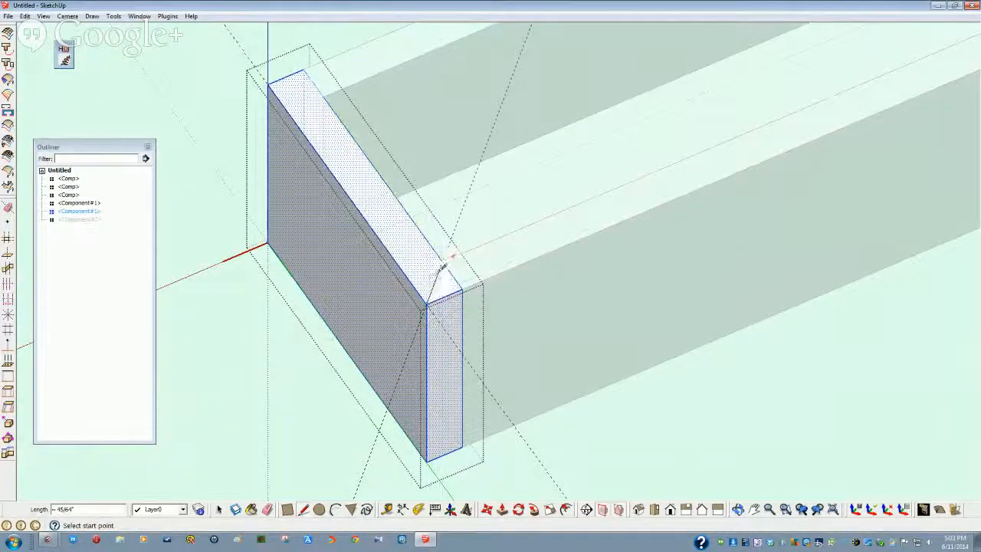
{"action": "key", "text": "space"}
Push the triangular corner face of the end board down 3 inches to cut the mitre
{"action": "left_click", "coordinate": [399, 295]}
{"action": "left_click", "coordinate": [414, 275]}
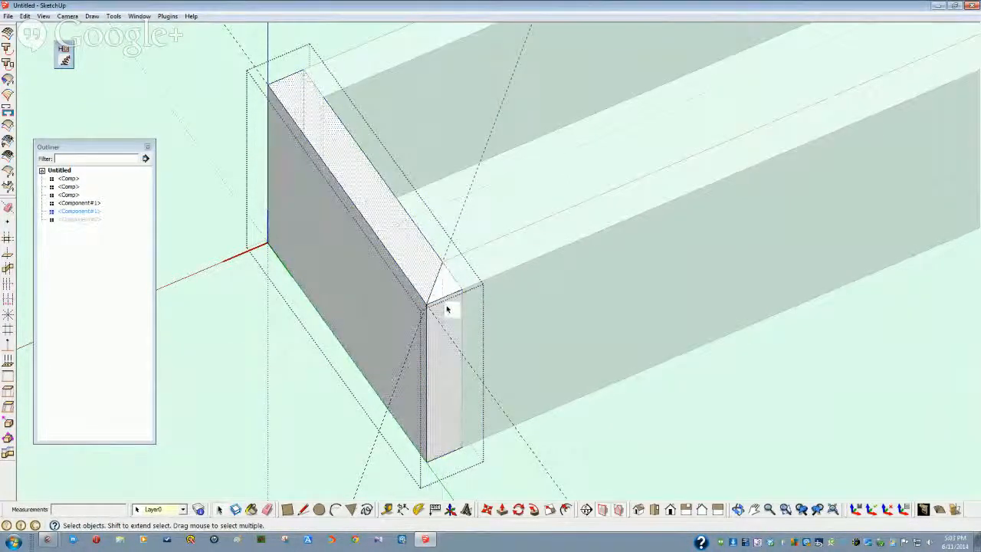
{"action": "left_click", "coordinate": [449, 309]}
{"action": "left_click", "coordinate": [422, 248]}
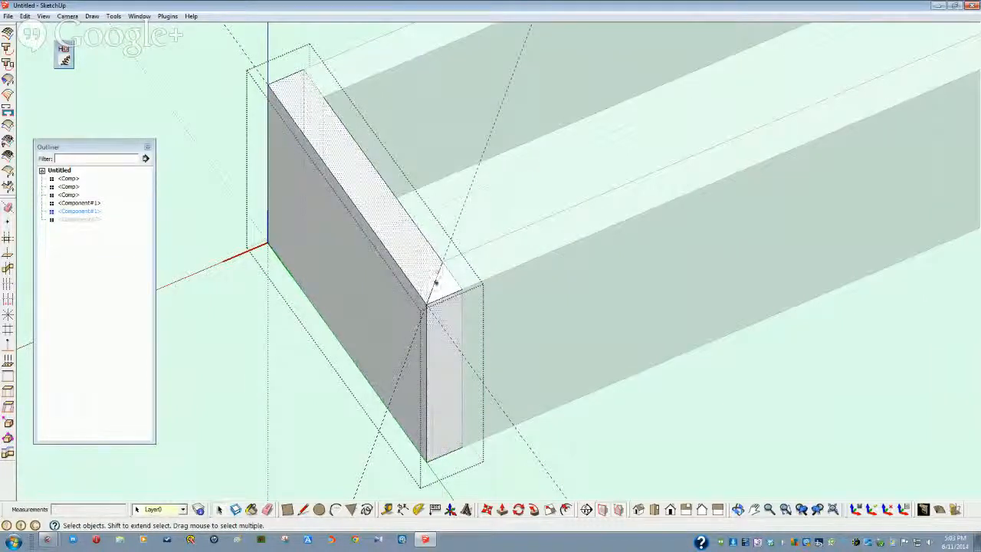
{"action": "left_click", "coordinate": [447, 282]}
{"action": "left_click", "coordinate": [421, 263]}
{"action": "left_click", "coordinate": [443, 282]}
{"action": "left_click", "coordinate": [502, 509]}
{"action": "left_click", "coordinate": [441, 287]}
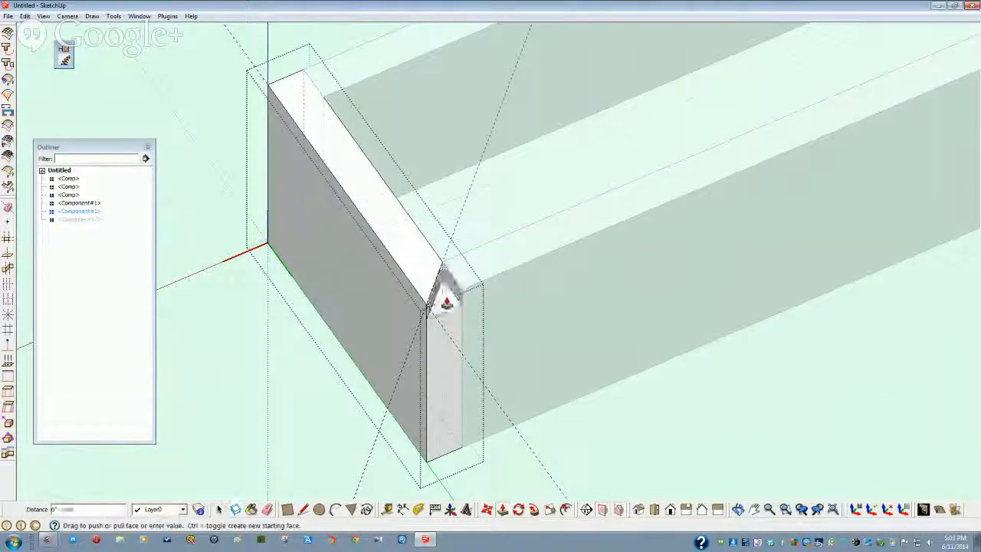
{"action": "type", "text": "3"}
{"action": "key", "text": "Return"}
Leave the end board's component and hide the uncut end board at the opposite end of the box
{"action": "left_click", "coordinate": [552, 508]}
{"action": "middle_click_drag", "start_coordinate": [383, 459], "coordinate": [470, 357]}
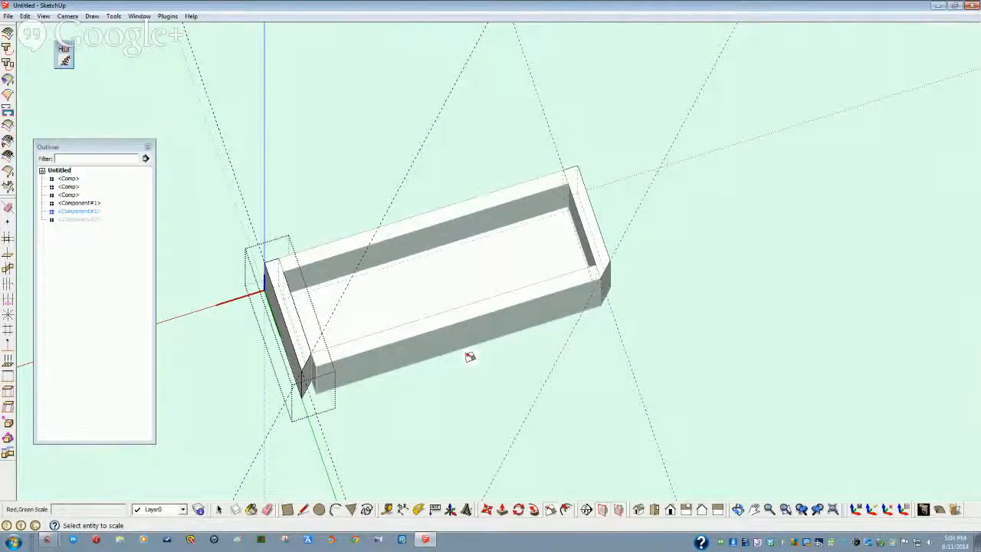
{"action": "middle_click_drag", "start_coordinate": [470, 357], "coordinate": [431, 352]}
{"action": "key", "text": "space"}
{"action": "left_click", "coordinate": [598, 254]}
{"action": "left_click", "coordinate": [598, 254]}
{"action": "right_click", "coordinate": [597, 253]}
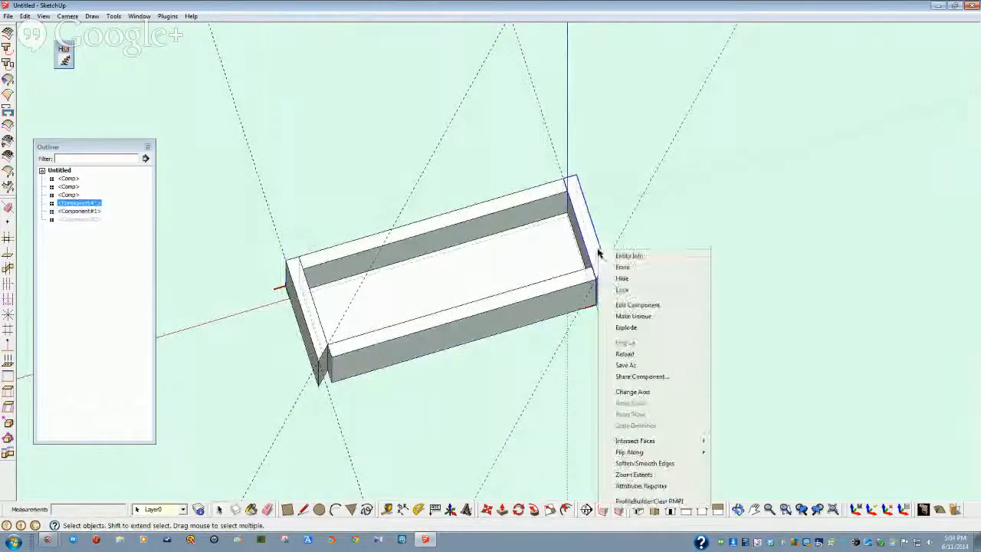
{"action": "left_click", "coordinate": [622, 278]}
Draw a diagonal reference line about 10 7/16" long between opposite corners of the box's inside bottom
{"action": "middle_click_drag", "start_coordinate": [624, 281], "coordinate": [277, 301]}
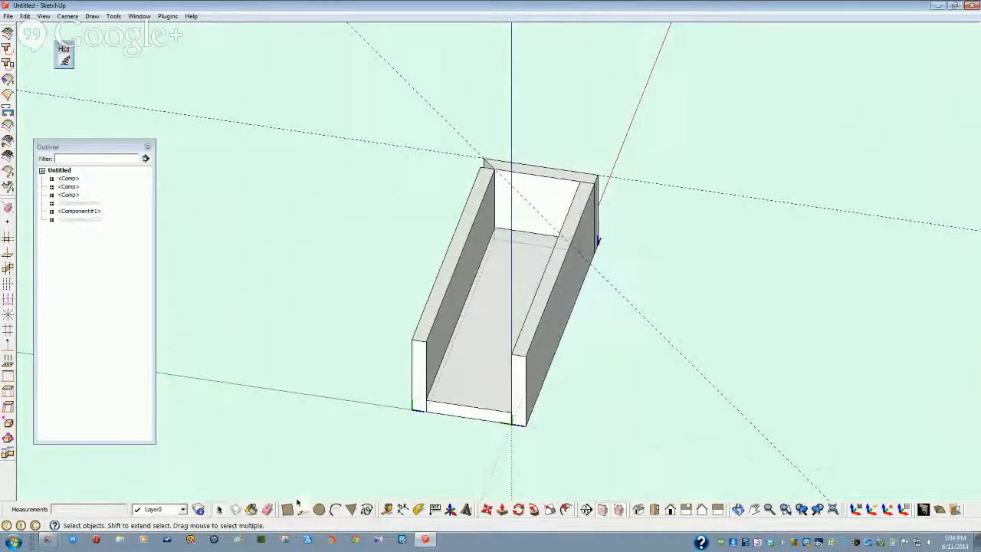
{"action": "key", "text": "l"}
{"action": "left_click", "coordinate": [496, 229]}
{"action": "middle_click_drag", "start_coordinate": [498, 233], "coordinate": [558, 239]}
{"action": "left_click", "coordinate": [544, 404]}
{"action": "key", "text": "Escape"}
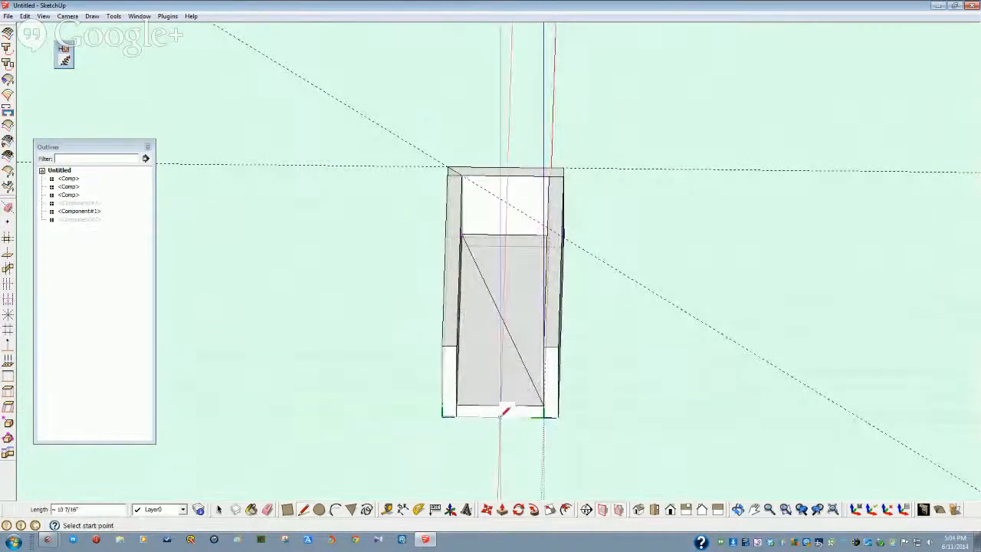
{"action": "key", "text": "space"}
{"action": "left_click", "coordinate": [499, 313]}
Rotate a copy of the mitred end board about the diagonal's midpoint to place it at the open end of the box
{"action": "middle_click_drag", "start_coordinate": [394, 380], "coordinate": [357, 308]}
{"action": "left_click", "coordinate": [381, 348]}
{"action": "middle_click_drag", "start_coordinate": [477, 373], "coordinate": [486, 384]}
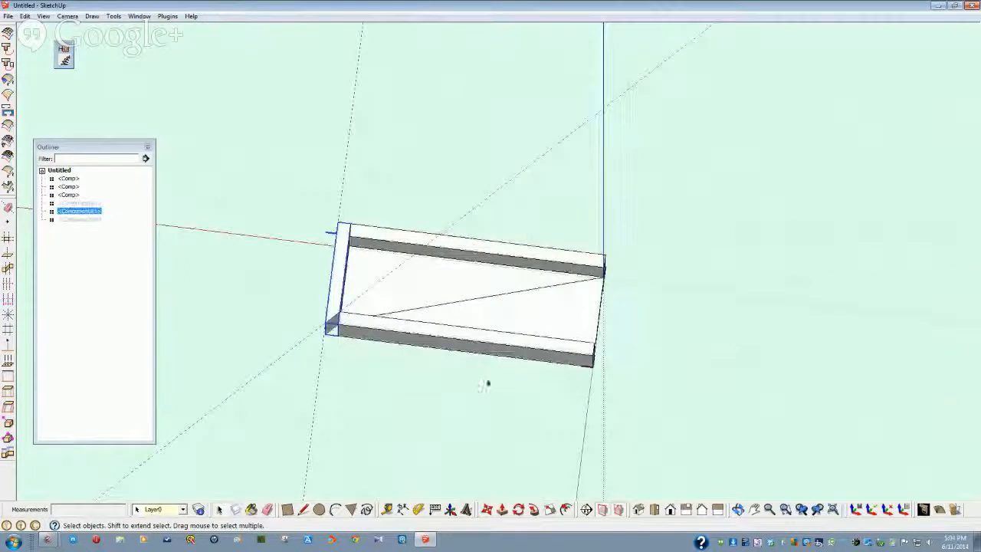
{"action": "left_click", "coordinate": [519, 511]}
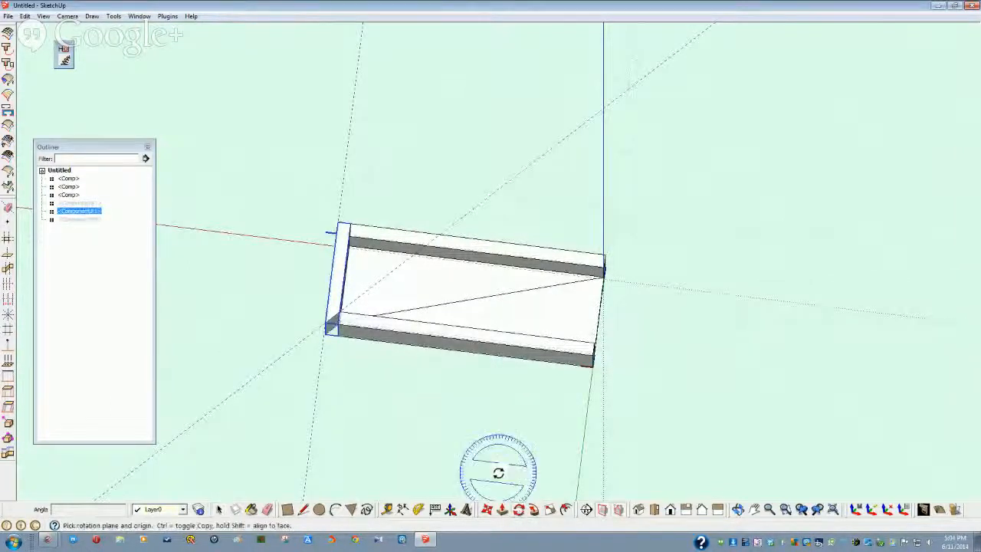
{"action": "left_click", "coordinate": [472, 300]}
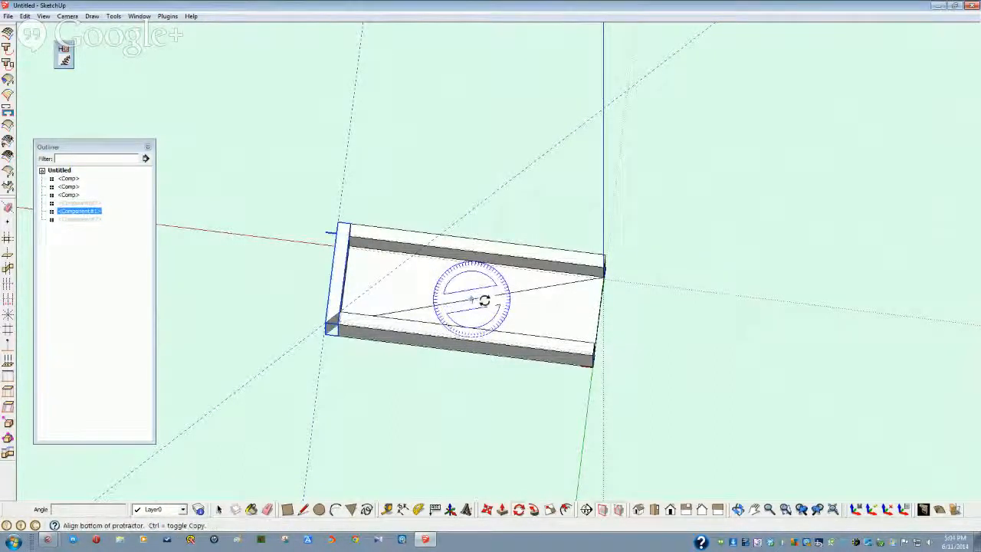
{"action": "left_click", "coordinate": [537, 288]}
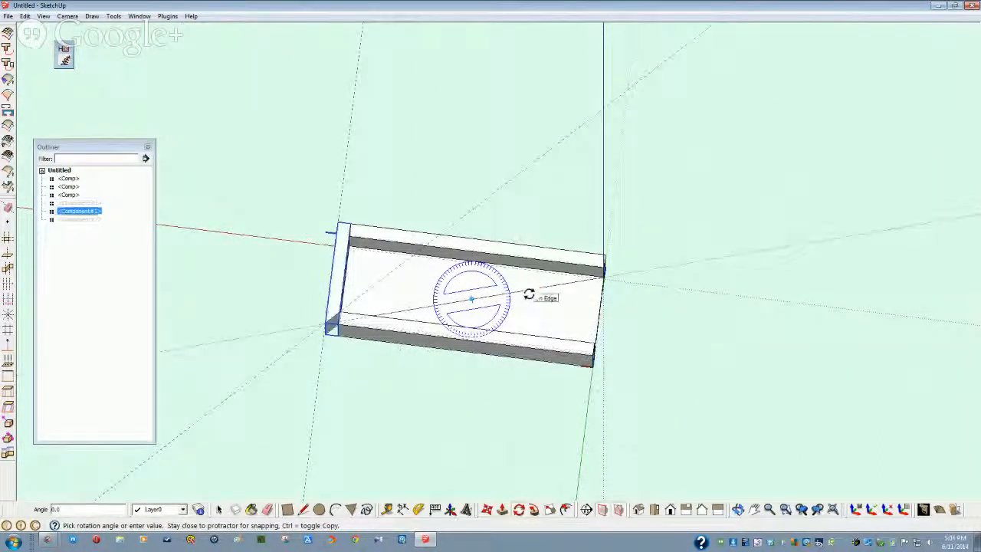
{"action": "left_click", "coordinate": [305, 329]}
{"action": "key", "text": "space"}
{"action": "left_click", "coordinate": [292, 427]}
Open the near side board's component and draw a top triangle to the end board's outer corner, with a 45/64" diagonal and 1/2" outer edge
{"action": "middle_click_drag", "start_coordinate": [178, 460], "coordinate": [457, 369]}
{"action": "middle_click_drag", "start_coordinate": [602, 305], "coordinate": [523, 375]}
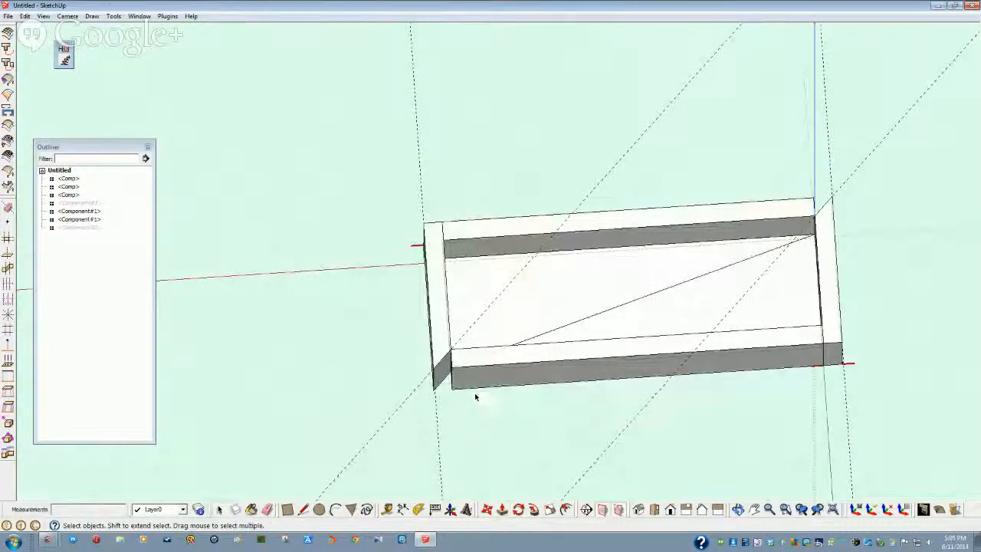
{"action": "middle_click_drag", "start_coordinate": [472, 387], "coordinate": [541, 347]}
{"action": "left_click", "coordinate": [569, 399]}
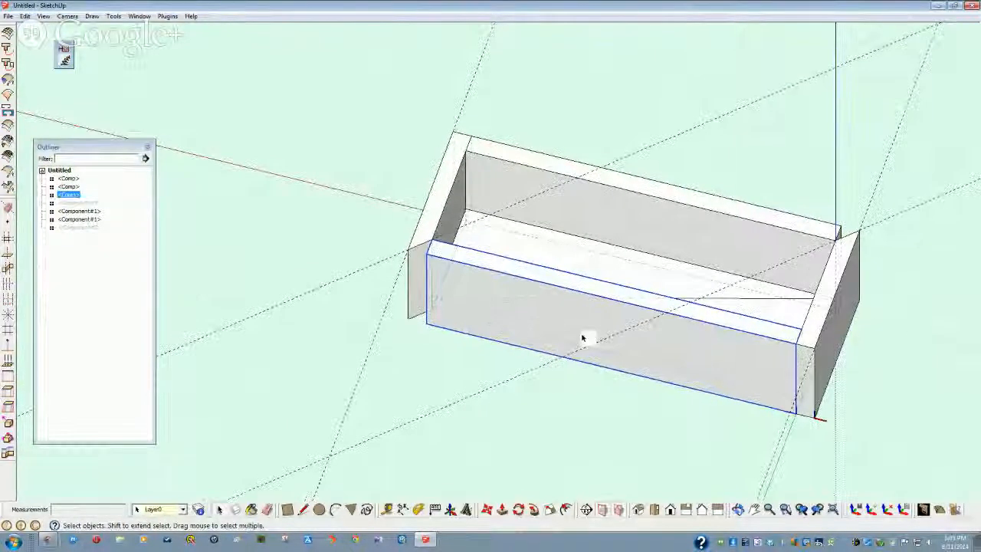
{"action": "scroll", "coordinate": [579, 331], "scroll_direction": "up", "scroll_amount": 5}
{"action": "double_click", "coordinate": [617, 341]}
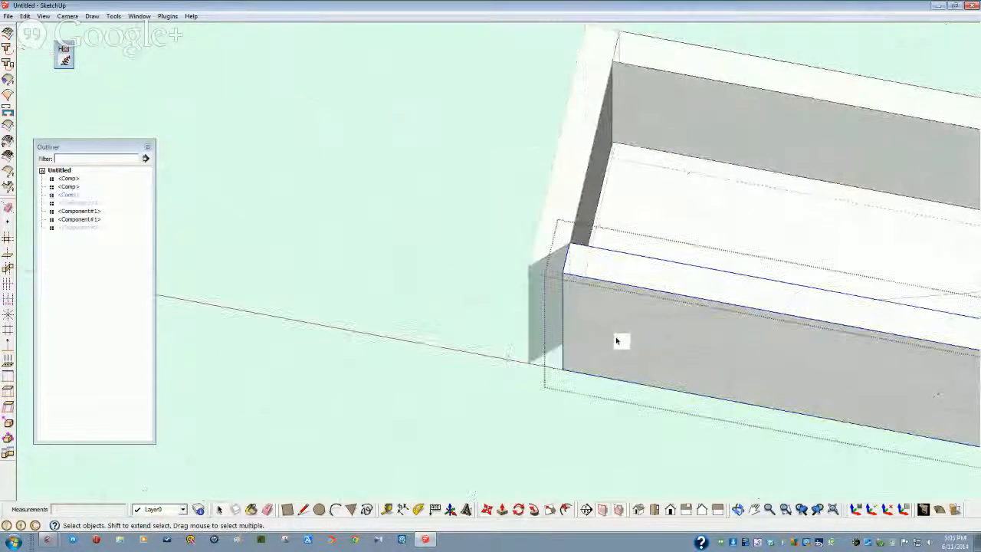
{"action": "scroll", "coordinate": [482, 302], "scroll_direction": "down", "scroll_amount": 4}
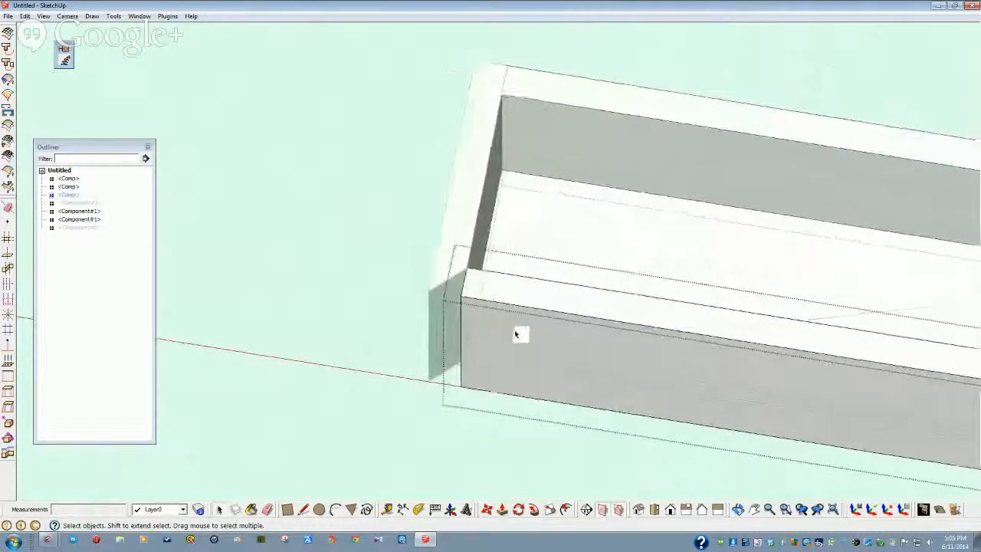
{"action": "mouse_move", "coordinate": [401, 331]}
{"action": "middle_mouse_down"}
{"action": "mouse_move", "coordinate": [512, 331]}
{"action": "mouse_move", "coordinate": [340, 300]}
{"action": "mouse_move", "coordinate": [493, 332]}
{"action": "mouse_move", "coordinate": [53, 193]}
{"action": "mouse_move", "coordinate": [302, 305]}
{"action": "mouse_move", "coordinate": [580, 322]}
{"action": "mouse_move", "coordinate": [514, 349]}
{"action": "middle_mouse_up"}
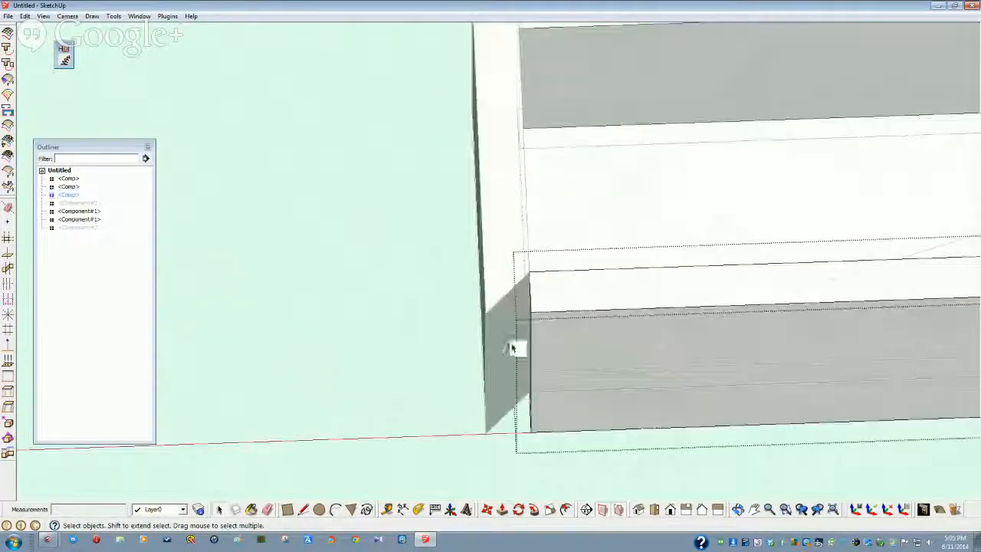
{"action": "left_click", "coordinate": [303, 511]}
{"action": "left_click", "coordinate": [529, 272]}
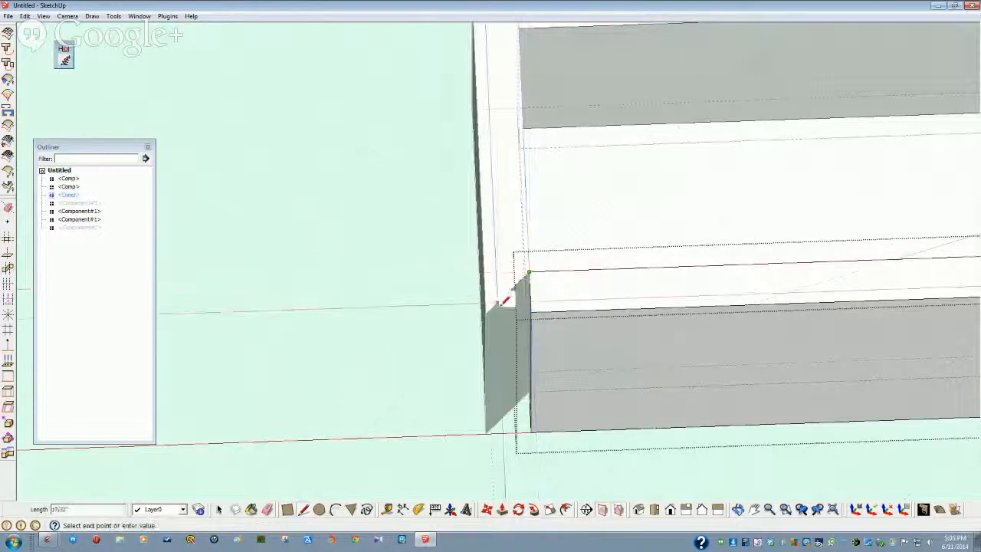
{"action": "left_click", "coordinate": [483, 314]}
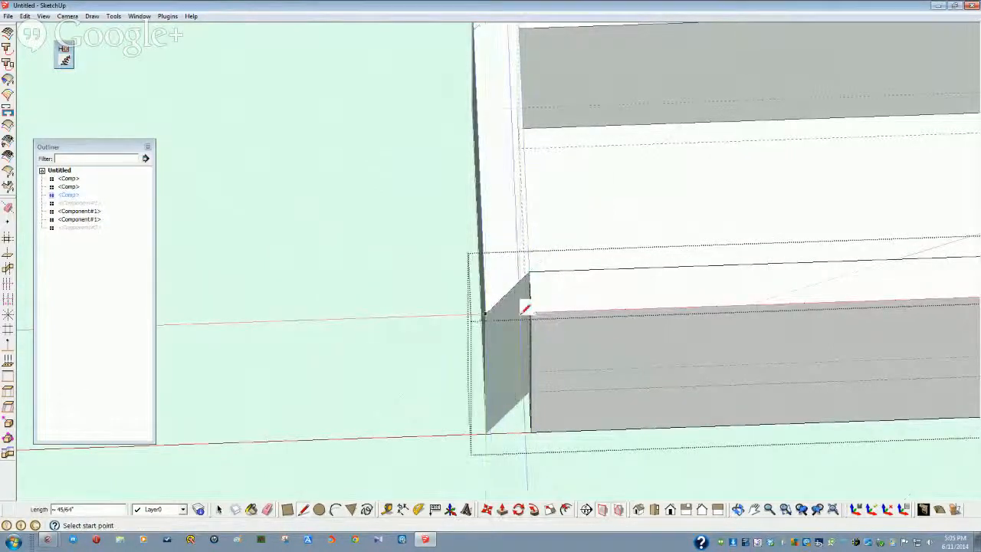
{"action": "left_click", "coordinate": [486, 314]}
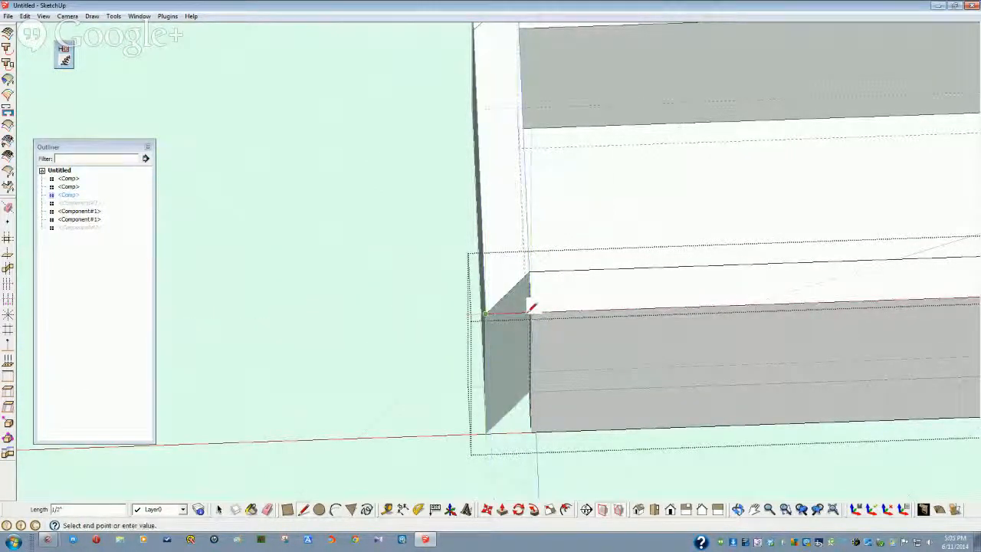
{"action": "key", "text": "space"}
Push the side board's new triangular top face down to the board's bottom edge to form its mitred end
{"action": "middle_click_drag", "start_coordinate": [526, 403], "coordinate": [534, 263]}
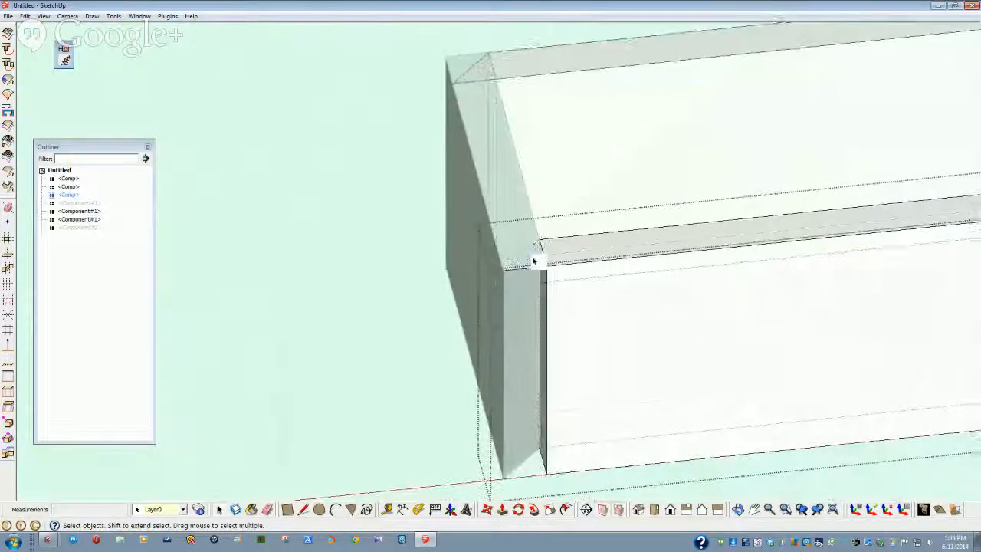
{"action": "left_click", "coordinate": [502, 510]}
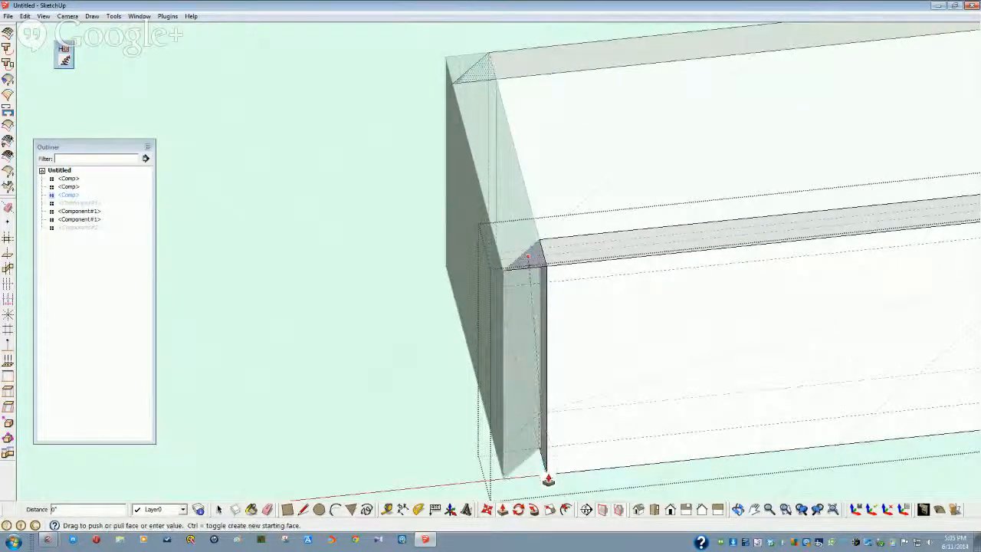
{"action": "scroll", "coordinate": [546, 479], "scroll_direction": "up", "scroll_amount": 4}
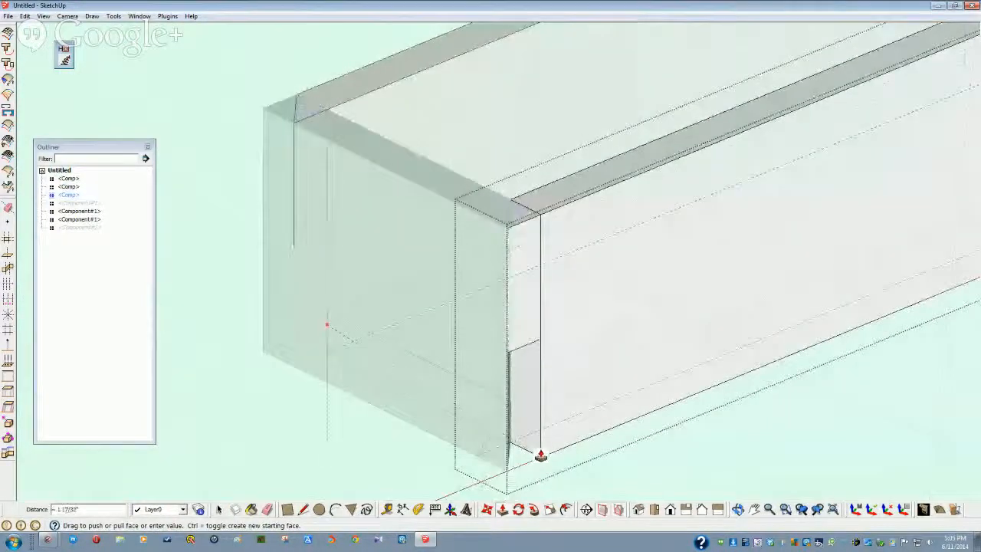
{"action": "scroll", "coordinate": [543, 482], "scroll_direction": "down", "scroll_amount": 3}
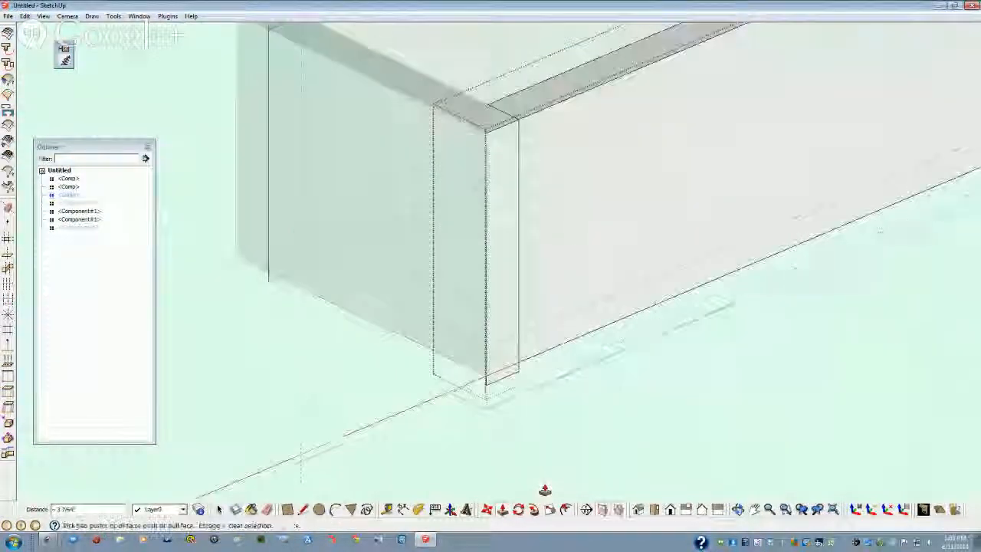
{"action": "scroll", "coordinate": [544, 490], "scroll_direction": "down", "scroll_amount": 2}
{"action": "scroll", "coordinate": [536, 479], "scroll_direction": "up", "scroll_amount": 5}
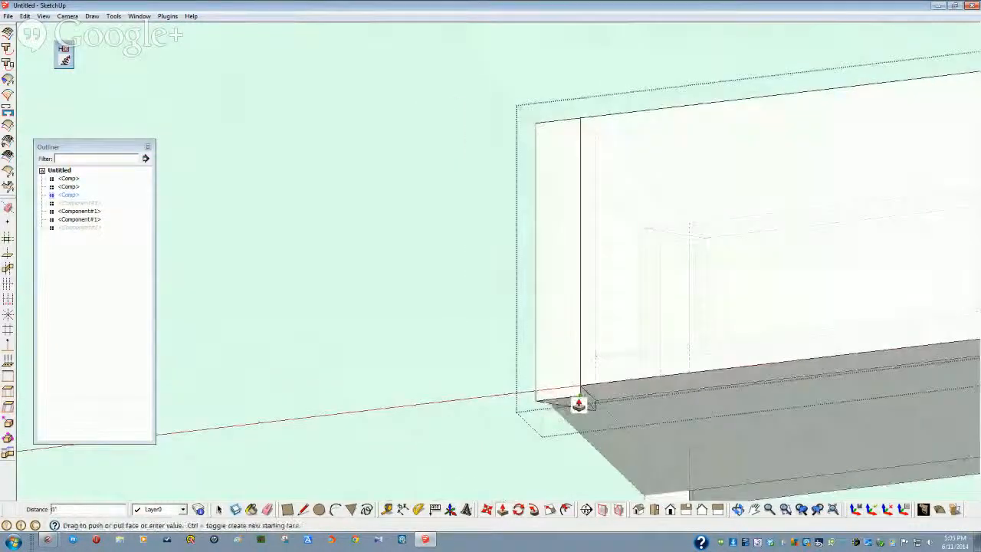
Leave the side board's component and hide the adjoining end board to expose the mitred side board ends
{"action": "middle_click_drag", "start_coordinate": [453, 409], "coordinate": [422, 302]}
{"action": "key", "text": "space"}
{"action": "middle_click_drag", "start_coordinate": [521, 99], "coordinate": [518, 116]}
{"action": "right_click", "coordinate": [518, 116]}
{"action": "middle_click_drag", "start_coordinate": [528, 158], "coordinate": [591, 335]}
{"action": "left_click", "coordinate": [415, 387]}
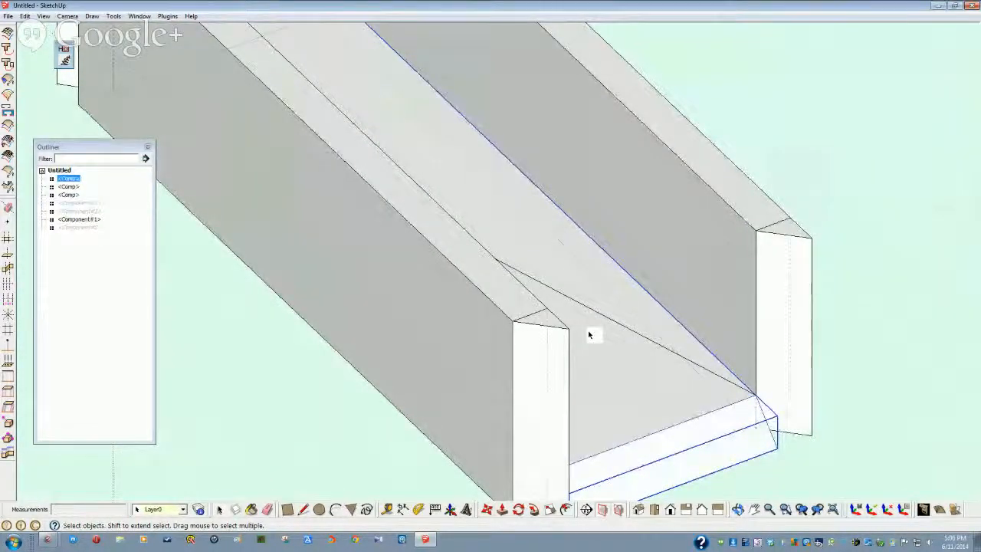
{"action": "middle_click_drag", "start_coordinate": [588, 334], "coordinate": [457, 354]}
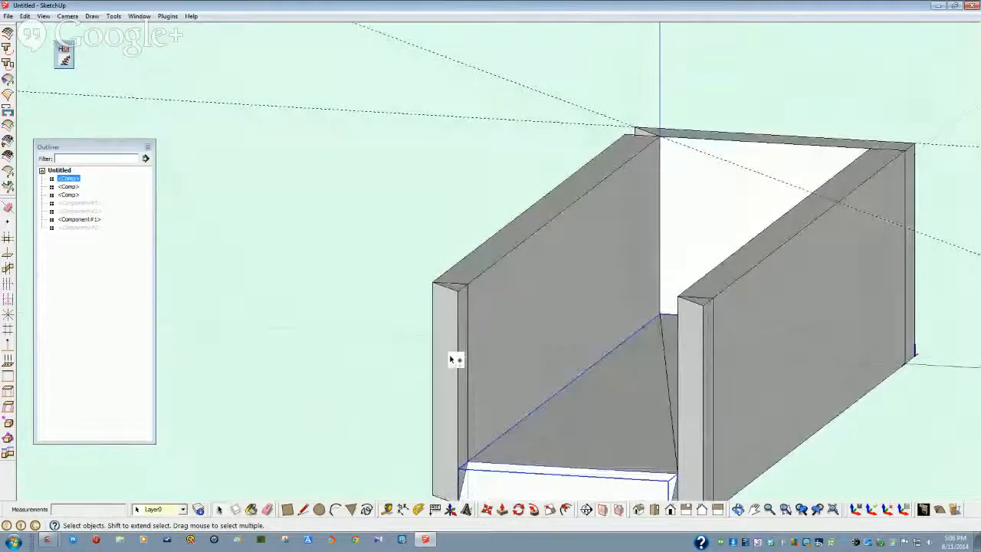
Undo hiding the end board and extruding the side board's mitre triangle
{"action": "key", "text": "ctrl+z"}
{"action": "key", "text": "ctrl+z"}
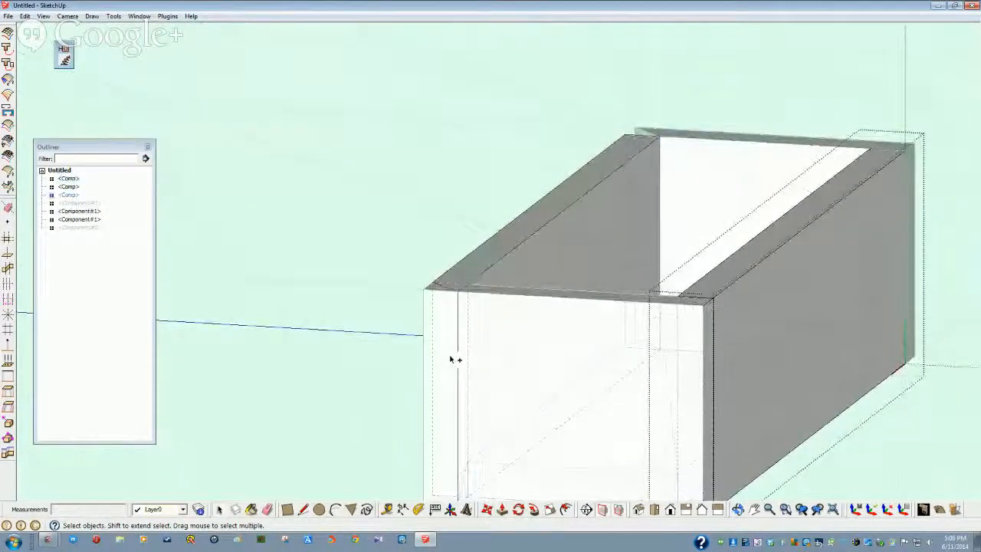
{"action": "key", "text": "ctrl+z"}
{"action": "key", "text": "ctrl+z"}
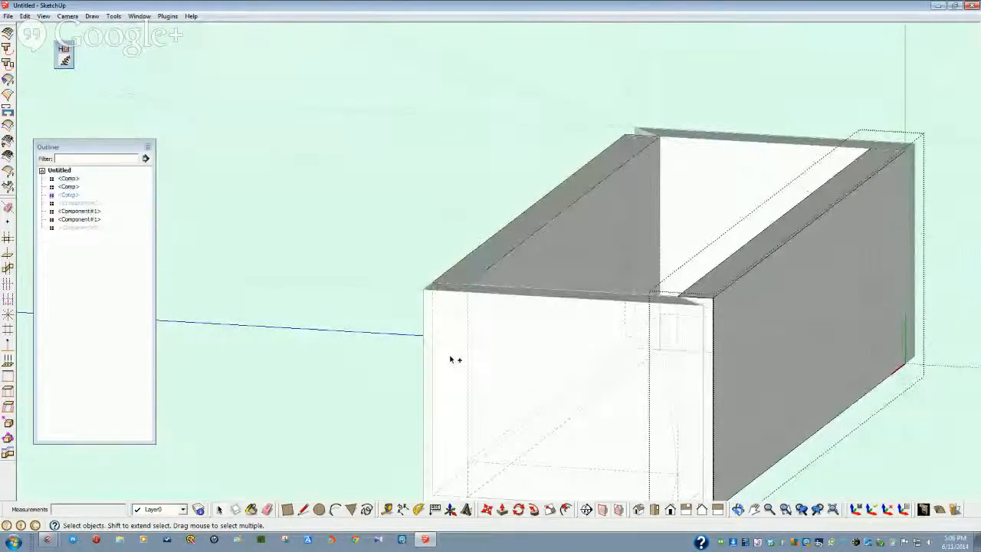
Leave the side board's component and make the bottom board a unique component, independent of the side boards
{"action": "middle_click_drag", "start_coordinate": [568, 359], "coordinate": [493, 346]}
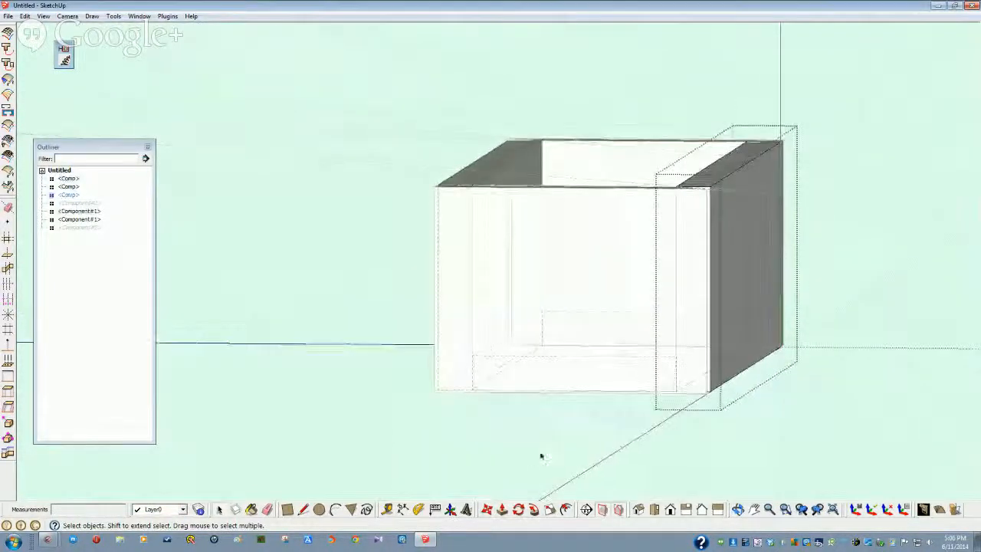
{"action": "left_click", "coordinate": [68, 181]}
{"action": "right_click", "coordinate": [68, 181]}
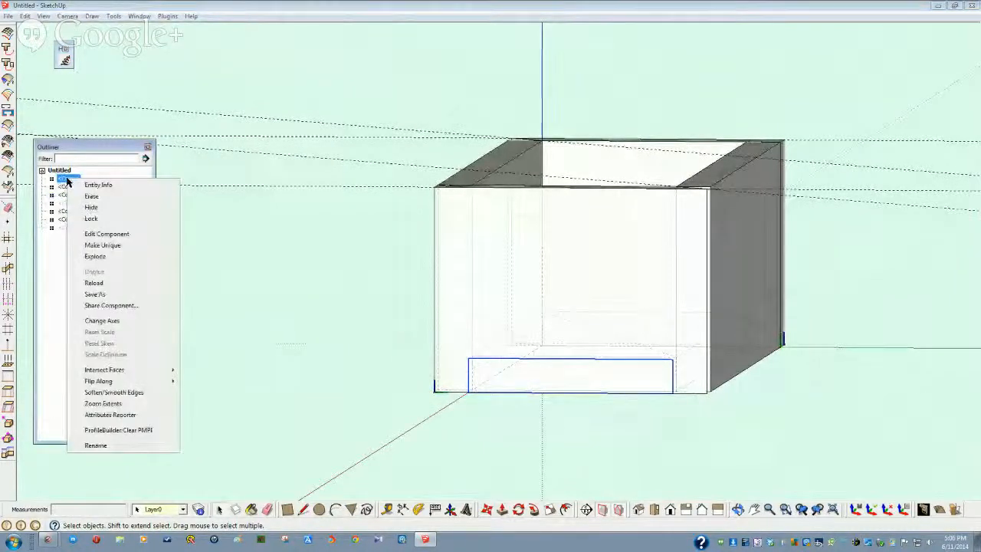
{"action": "left_click", "coordinate": [115, 245]}
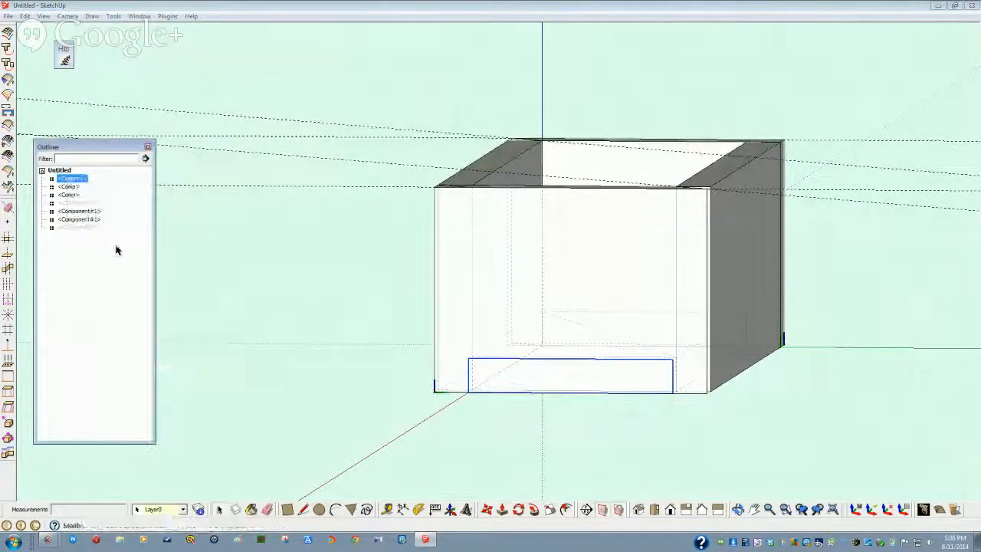
{"action": "left_click", "coordinate": [257, 379]}
Inside the near side board's component, draw a top triangle to the end board's outer corner, with a 45/64" diagonal and 1/2" outer edge
{"action": "middle_click_drag", "start_coordinate": [269, 375], "coordinate": [490, 385]}
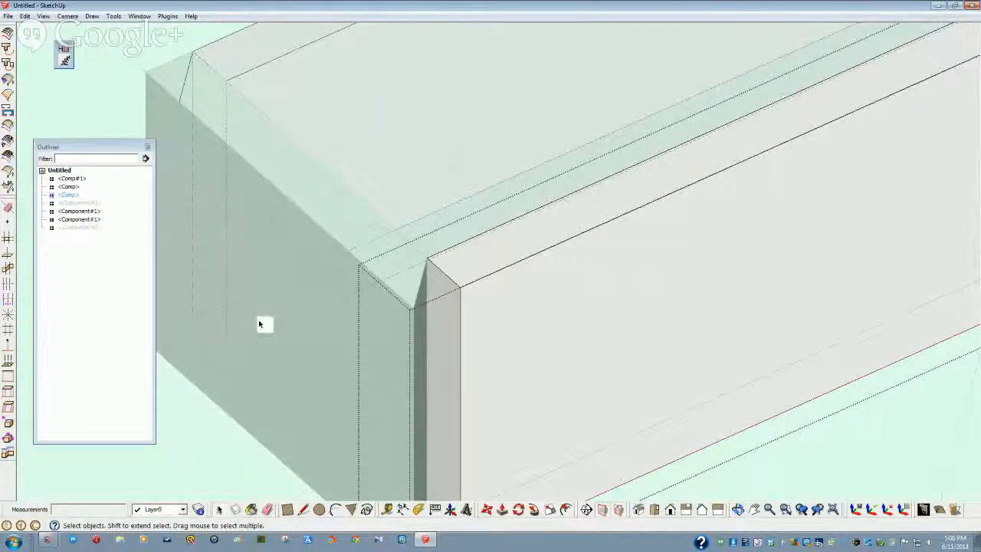
{"action": "middle_click_drag", "start_coordinate": [272, 311], "coordinate": [280, 320]}
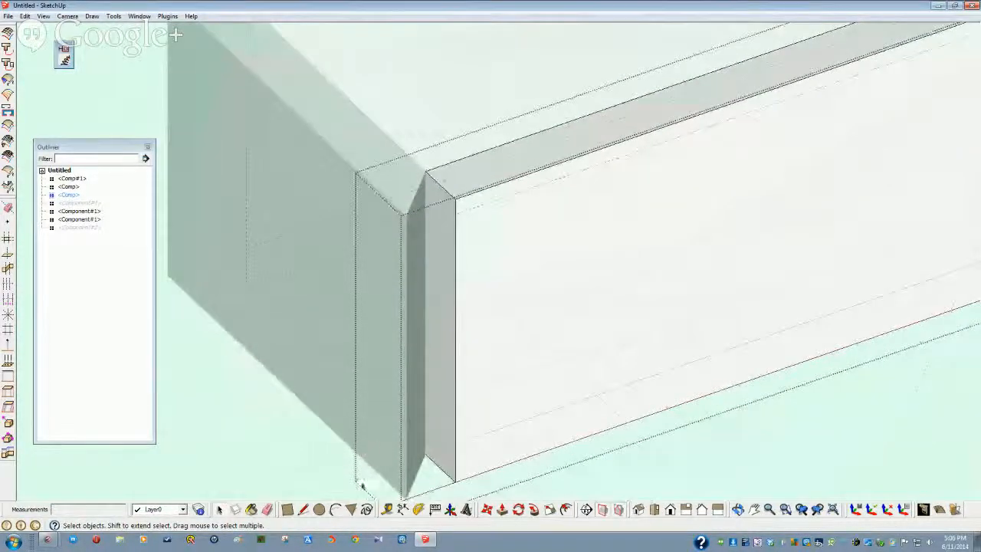
{"action": "left_click", "coordinate": [304, 511]}
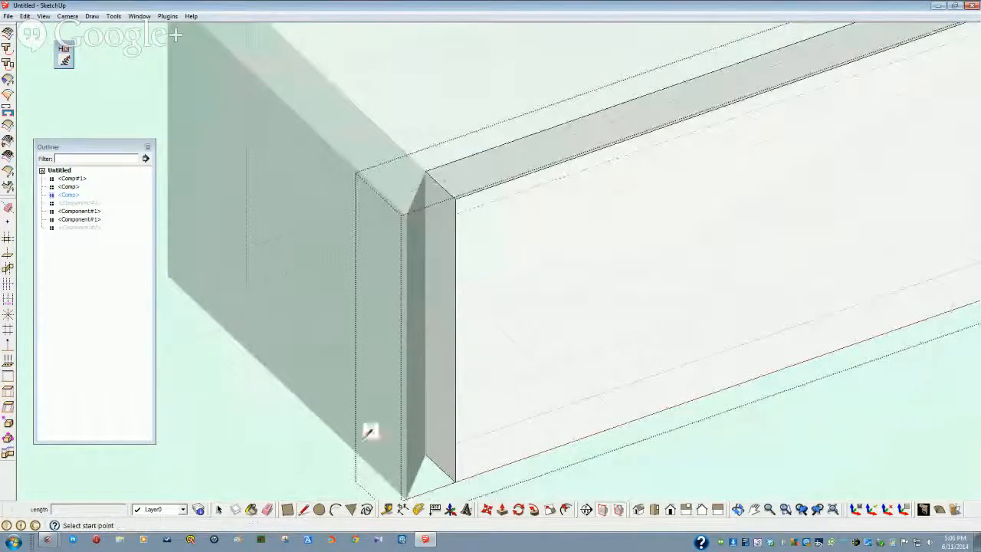
{"action": "left_click", "coordinate": [427, 170]}
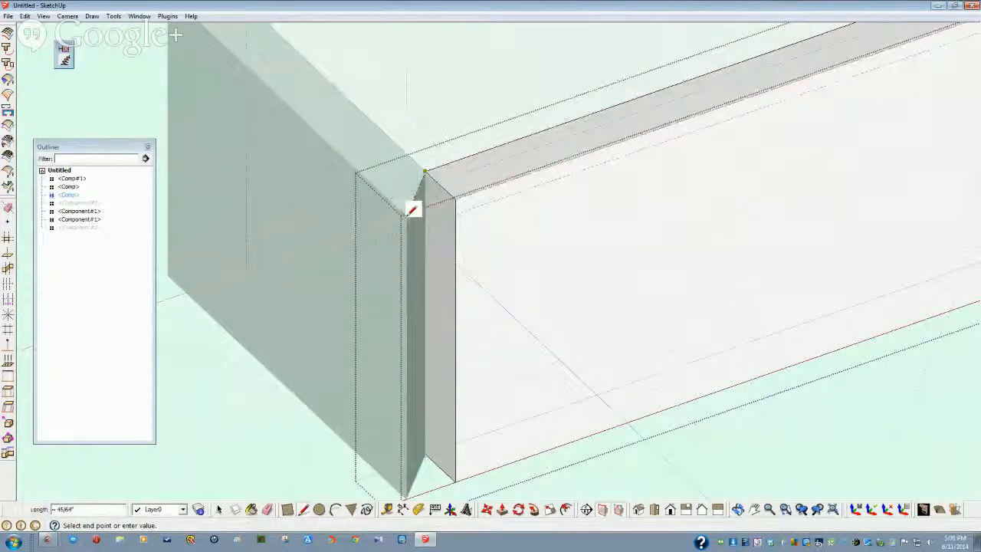
{"action": "left_click", "coordinate": [407, 216]}
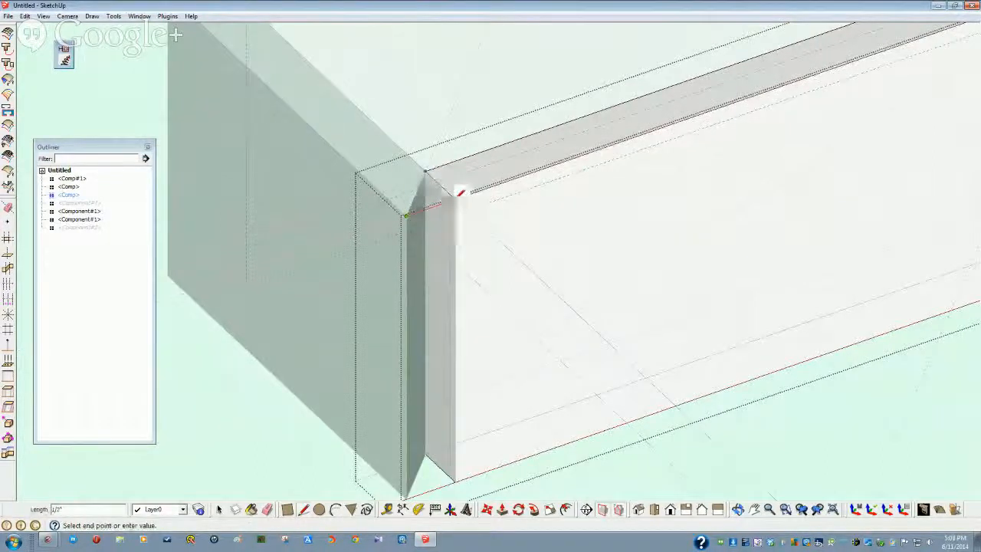
{"action": "left_click", "coordinate": [458, 197]}
{"action": "key", "text": "space"}
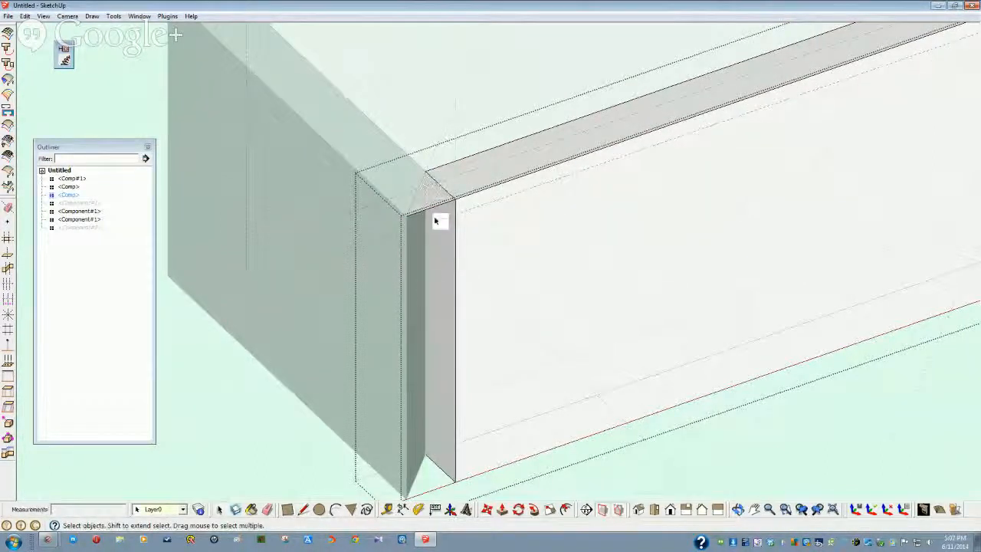
Push/Pull the triangular top face down to the side board's bottom edge to form its mitred end, and leave the component
{"action": "left_click", "coordinate": [503, 510]}
{"action": "left_click_drag", "start_coordinate": [446, 246], "coordinate": [457, 485]}
{"action": "middle_click_drag", "start_coordinate": [458, 485], "coordinate": [501, 463]}
{"action": "key", "text": "space"}
Hide the near end board to expose the mitred ends of the side boards
{"action": "left_click", "coordinate": [310, 261]}
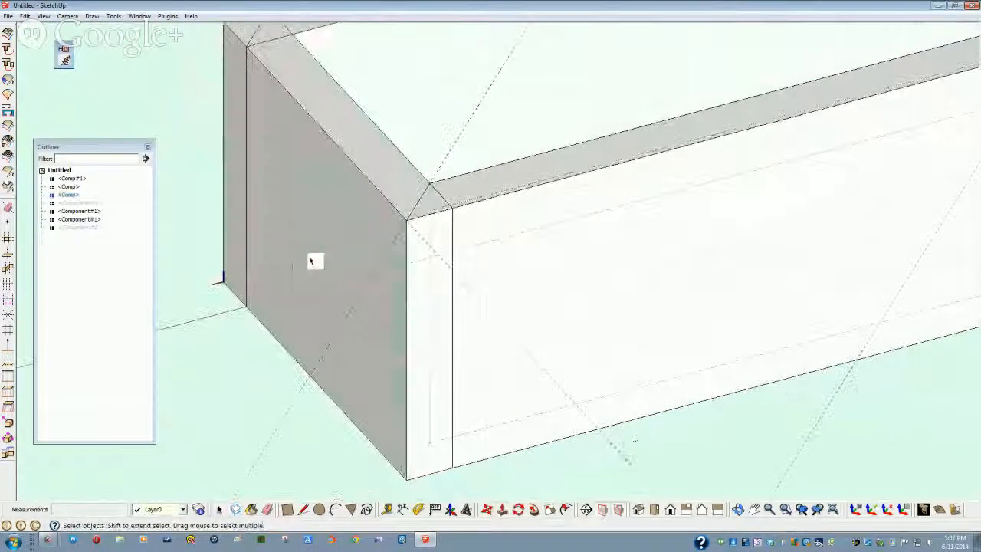
{"action": "right_click", "coordinate": [310, 261]}
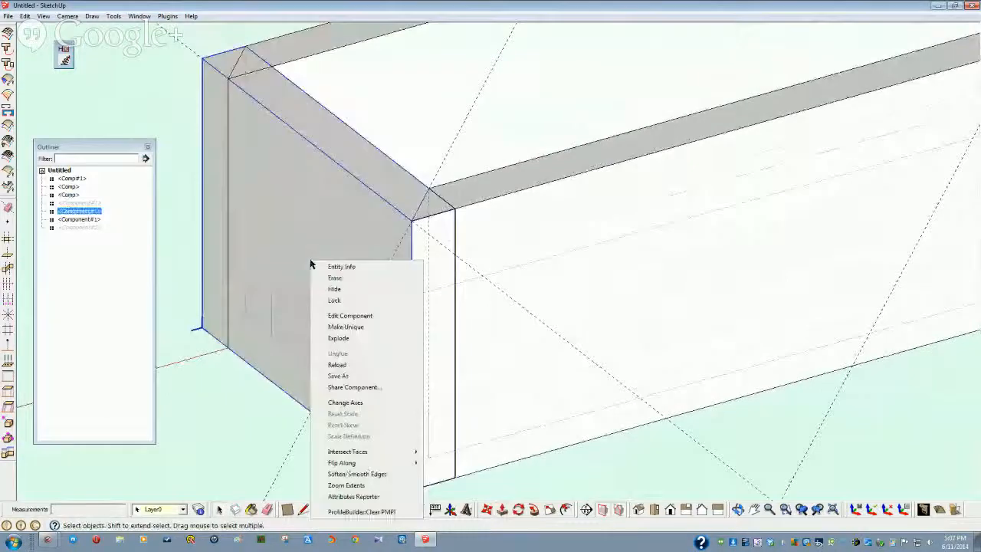
{"action": "left_click", "coordinate": [335, 289]}
Open the near side board's component and erase the leftover seam edges between the board and its mitred end
{"action": "middle_click_drag", "start_coordinate": [342, 306], "coordinate": [500, 221]}
{"action": "left_click", "coordinate": [499, 217]}
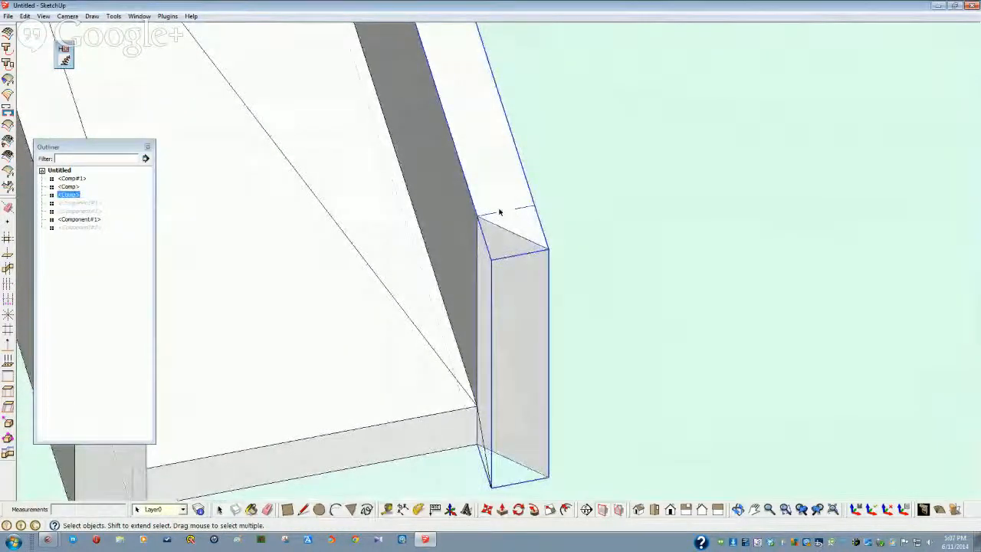
{"action": "double_click", "coordinate": [499, 214]}
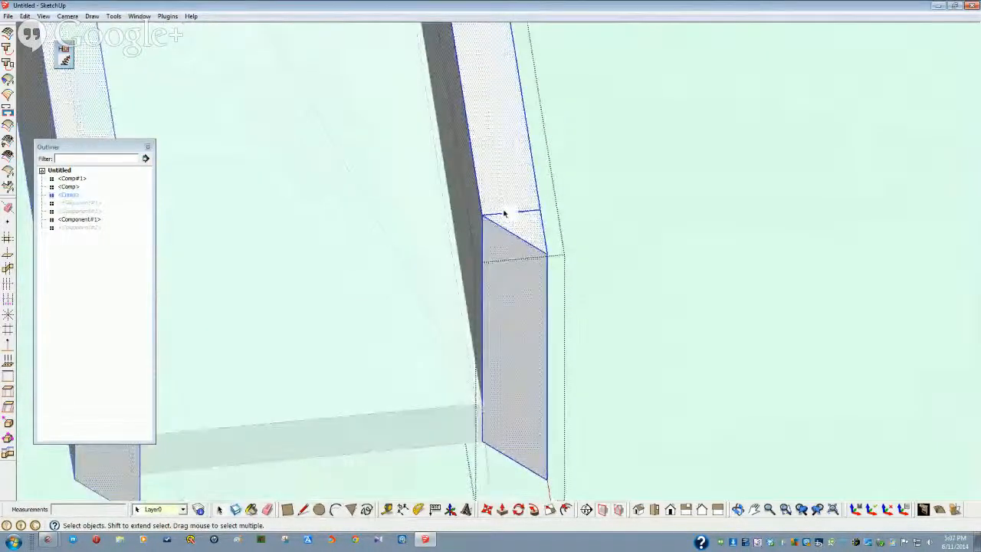
{"action": "middle_click_drag", "start_coordinate": [554, 272], "coordinate": [525, 303]}
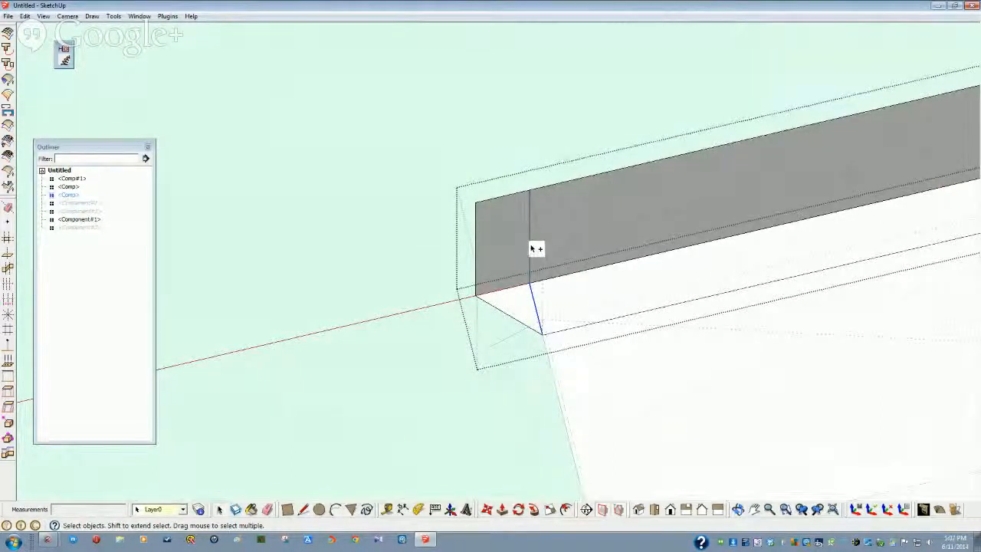
{"action": "middle_click_drag", "start_coordinate": [508, 276], "coordinate": [522, 230]}
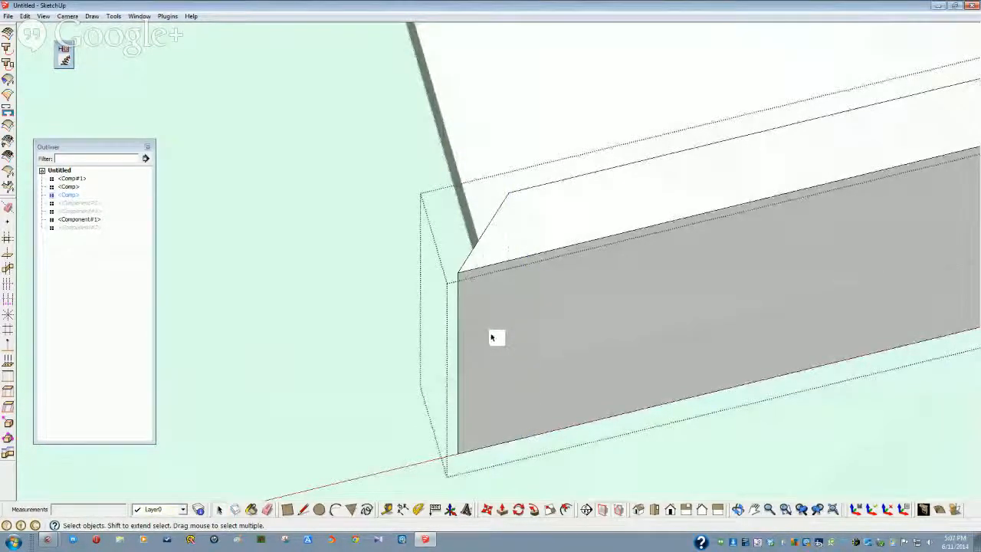
{"action": "mouse_move", "coordinate": [483, 350]}
{"action": "middle_mouse_down"}
{"action": "mouse_move", "coordinate": [468, 317]}
{"action": "mouse_move", "coordinate": [465, 265]}
{"action": "mouse_move", "coordinate": [532, 182]}
{"action": "mouse_move", "coordinate": [674, 162]}
{"action": "middle_mouse_up"}
{"action": "scroll", "coordinate": [468, 316], "scroll_direction": "down", "scroll_amount": 3}
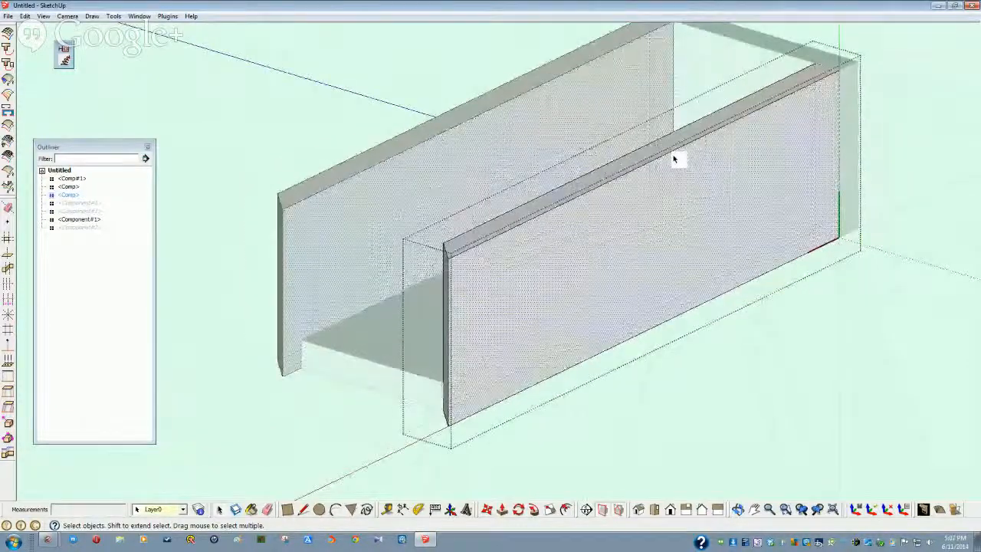
{"action": "middle_click_drag", "start_coordinate": [555, 239], "coordinate": [239, 340]}
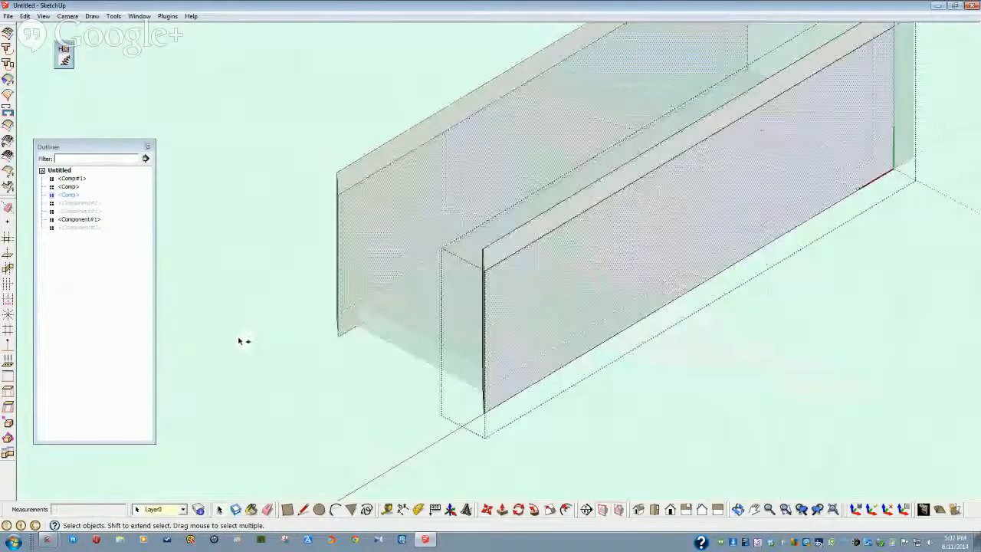
Undo the mitre cuts and the bottom board's separation back to square board ends, and leave the end board's component
{"action": "key", "text": "ctrl+z"}
{"action": "key", "text": "ctrl+z"}
{"action": "key", "text": "ctrl+z"}
{"action": "key", "text": "ctrl+z"}
{"action": "key", "text": "ctrl+z"}
{"action": "key", "text": "ctrl+z"}
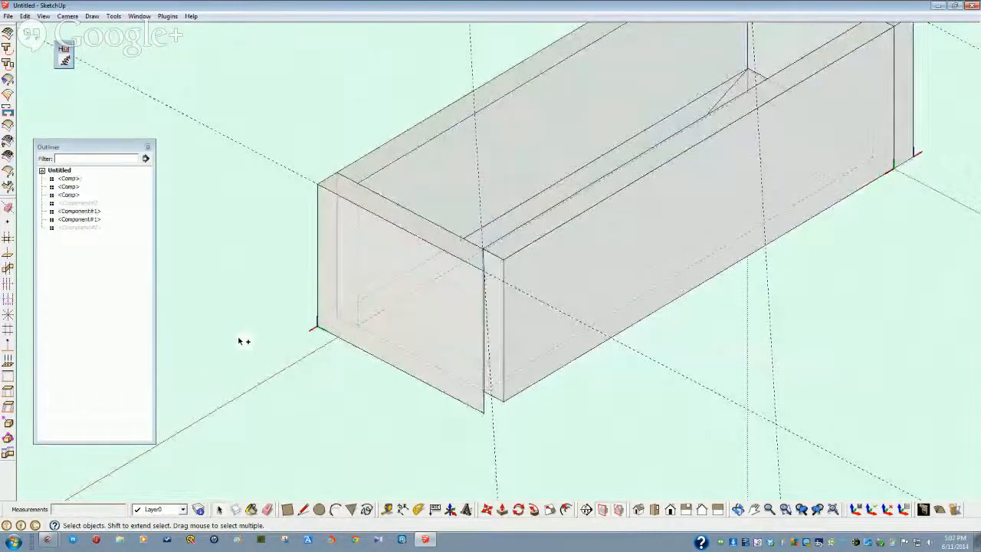
{"action": "key", "text": "ctrl+z"}
{"action": "key", "text": "ctrl+z"}
{"action": "key", "text": "ctrl+z"}
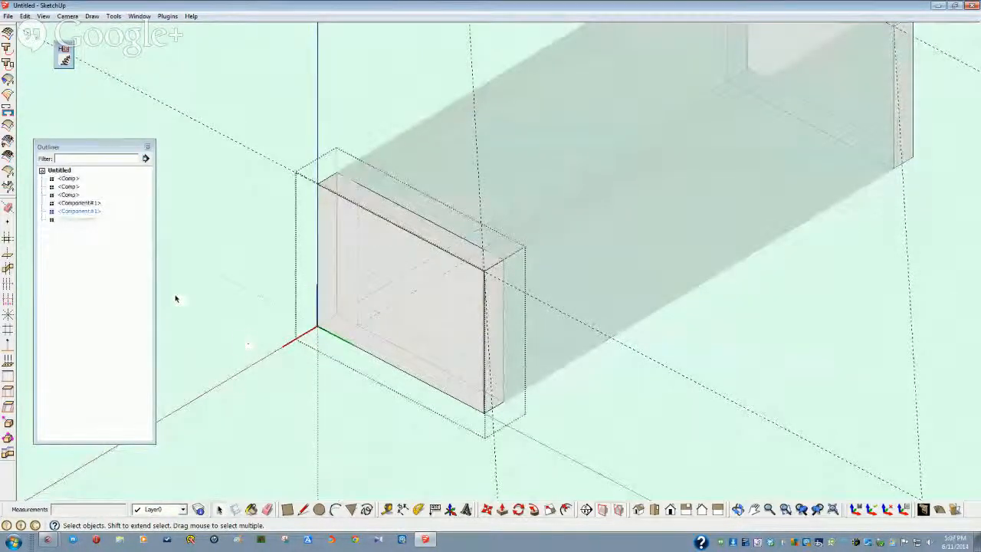
{"action": "left_click", "coordinate": [372, 288]}
Hide the near end board to expose the square ends of the side and bottom boards
{"action": "scroll", "coordinate": [372, 289], "scroll_direction": "up", "scroll_amount": 6}
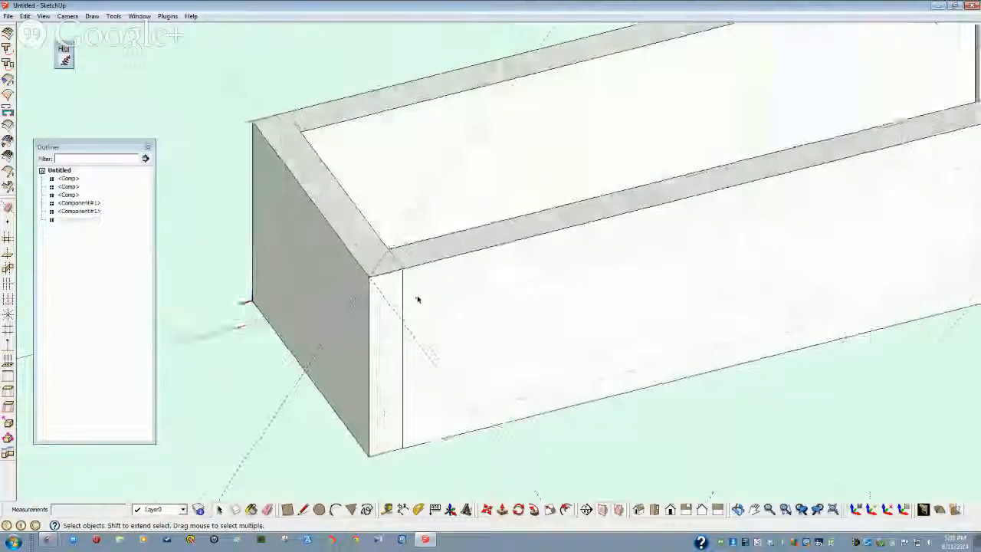
{"action": "middle_click_drag", "start_coordinate": [417, 297], "coordinate": [403, 290]}
{"action": "scroll", "coordinate": [366, 296], "scroll_direction": "down", "scroll_amount": 2}
{"action": "scroll", "coordinate": [379, 307], "scroll_direction": "up", "scroll_amount": 1}
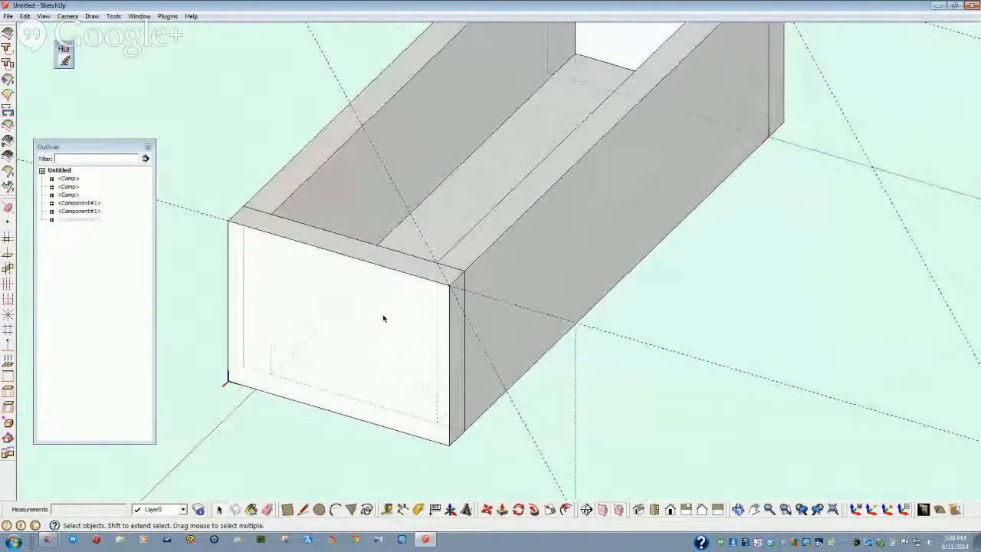
{"action": "mouse_move", "coordinate": [384, 318]}
{"action": "middle_mouse_down"}
{"action": "mouse_move", "coordinate": [412, 302]}
{"action": "mouse_move", "coordinate": [401, 300]}
{"action": "mouse_move", "coordinate": [525, 300]}
{"action": "middle_mouse_up"}
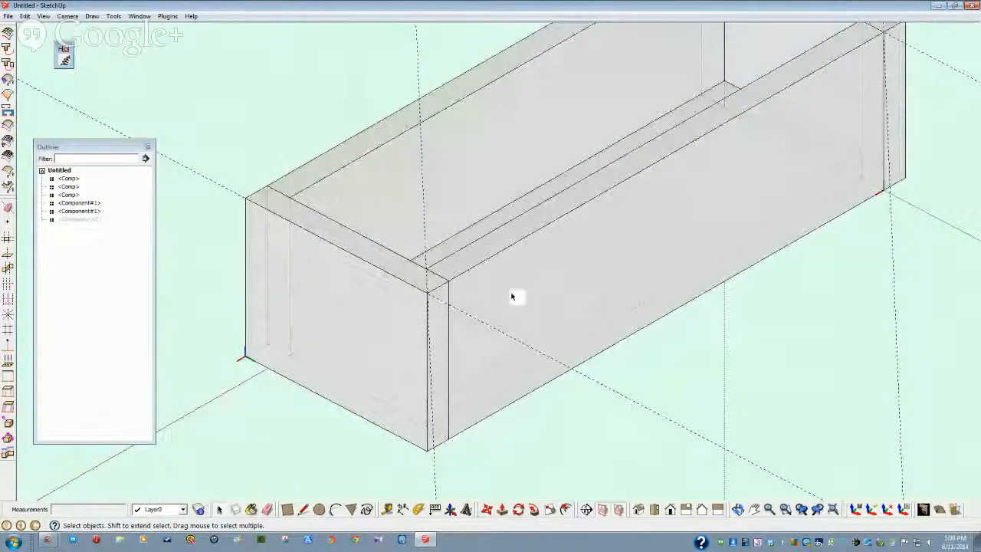
{"action": "middle_click_drag", "start_coordinate": [511, 282], "coordinate": [338, 306]}
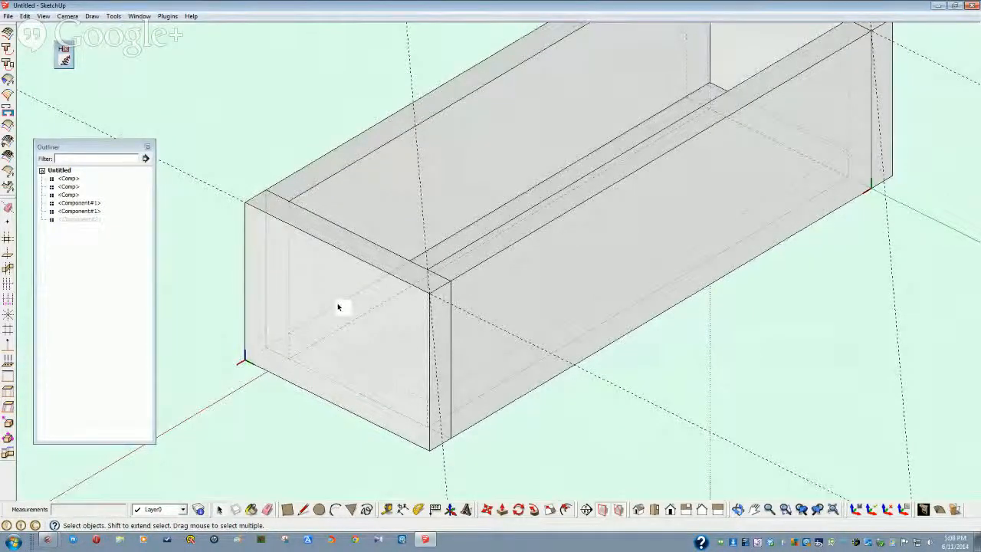
{"action": "left_click", "coordinate": [349, 165]}
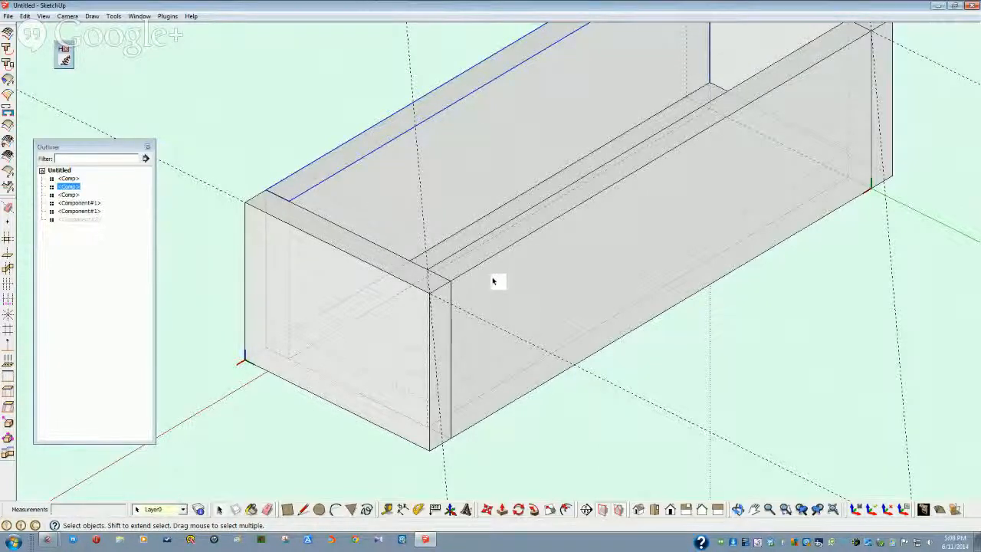
{"action": "left_click", "coordinate": [361, 300]}
{"action": "right_click", "coordinate": [362, 299]}
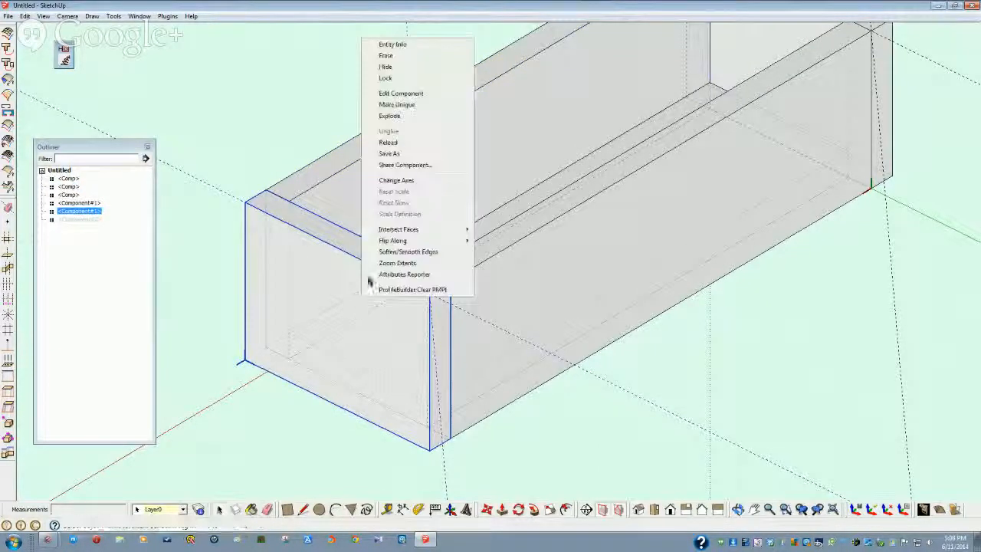
{"action": "left_click", "coordinate": [387, 67]}
Open the near side board's component and offset its end face outline inward by about 9/64"
{"action": "scroll", "coordinate": [456, 239], "scroll_direction": "up", "scroll_amount": 5}
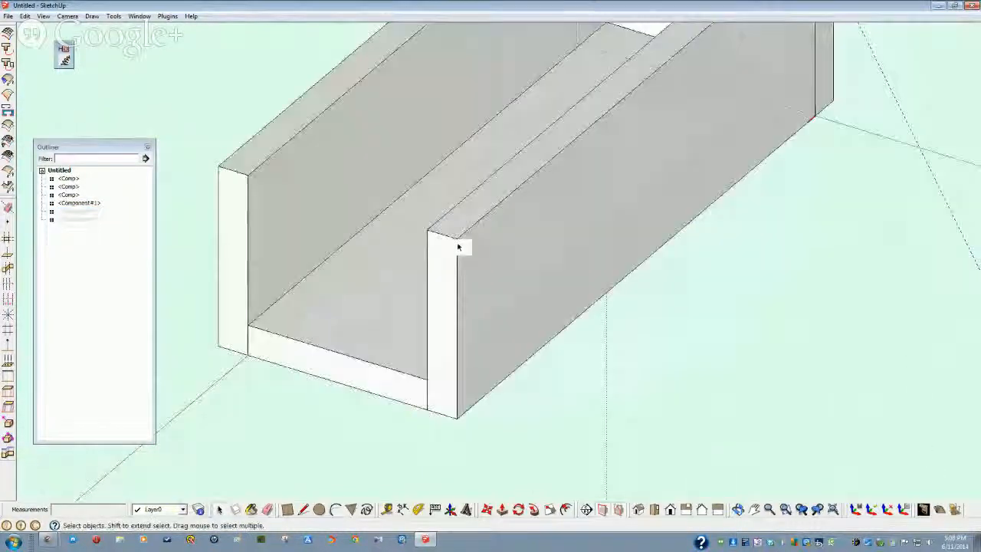
{"action": "scroll", "coordinate": [454, 230], "scroll_direction": "down", "scroll_amount": 4}
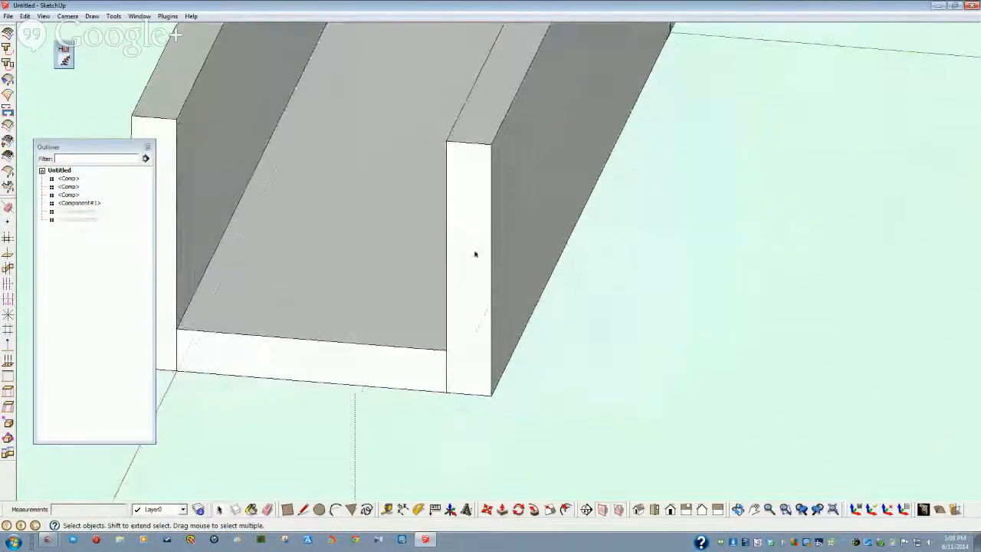
{"action": "left_click", "coordinate": [471, 231]}
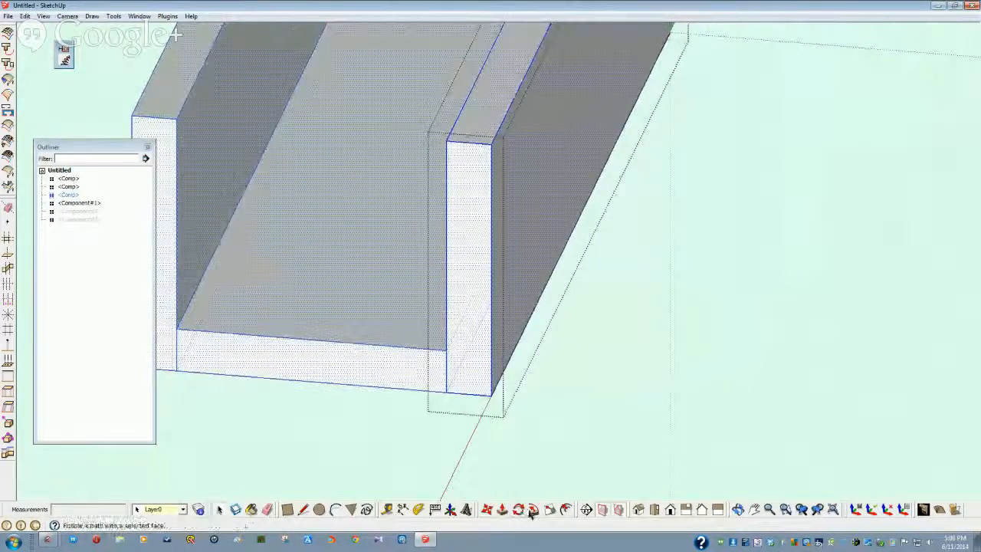
{"action": "left_click", "coordinate": [567, 512]}
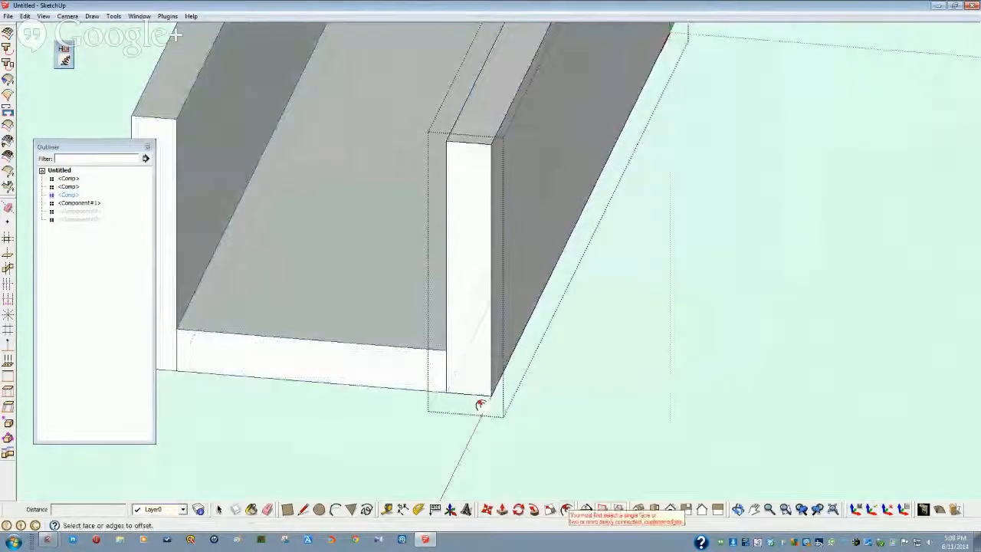
{"action": "left_click", "coordinate": [450, 314]}
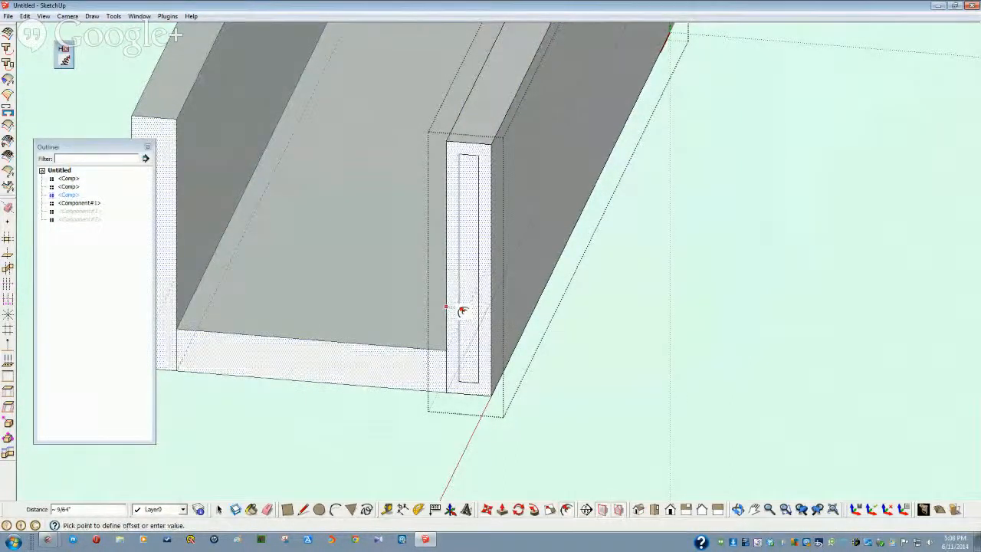
{"action": "type", "text": "5/64"}
{"action": "key", "text": "Return"}
{"action": "middle_click_drag", "start_coordinate": [462, 311], "coordinate": [325, 417]}
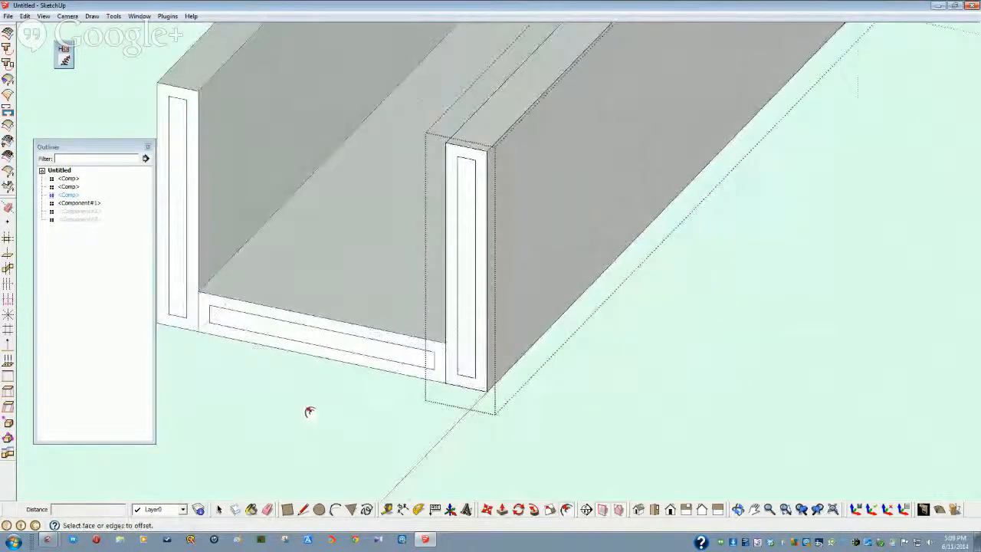
Push/Pull the inset rectangle on the side board's end outward to form a tenon, and leave the component
{"action": "scroll", "coordinate": [299, 404], "scroll_direction": "down", "scroll_amount": 5}
{"action": "scroll", "coordinate": [296, 403], "scroll_direction": "up", "scroll_amount": 3}
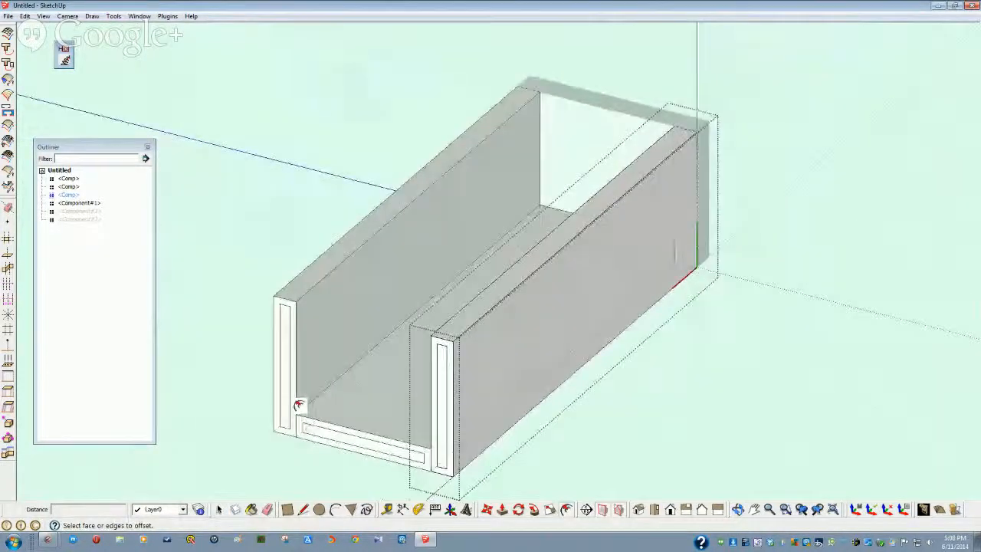
{"action": "scroll", "coordinate": [312, 423], "scroll_direction": "up", "scroll_amount": 2}
{"action": "key", "text": "space"}
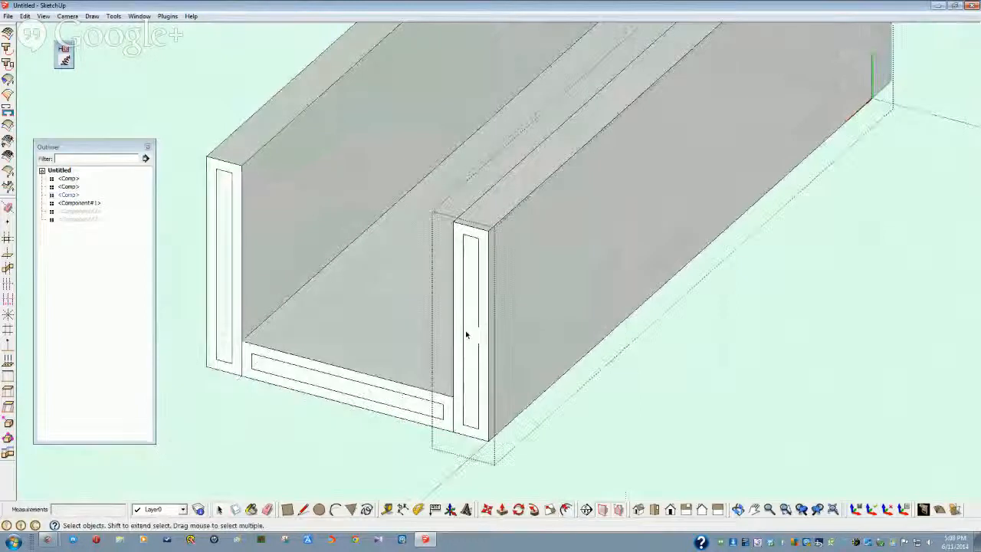
{"action": "left_click", "coordinate": [471, 333]}
{"action": "left_click", "coordinate": [472, 333]}
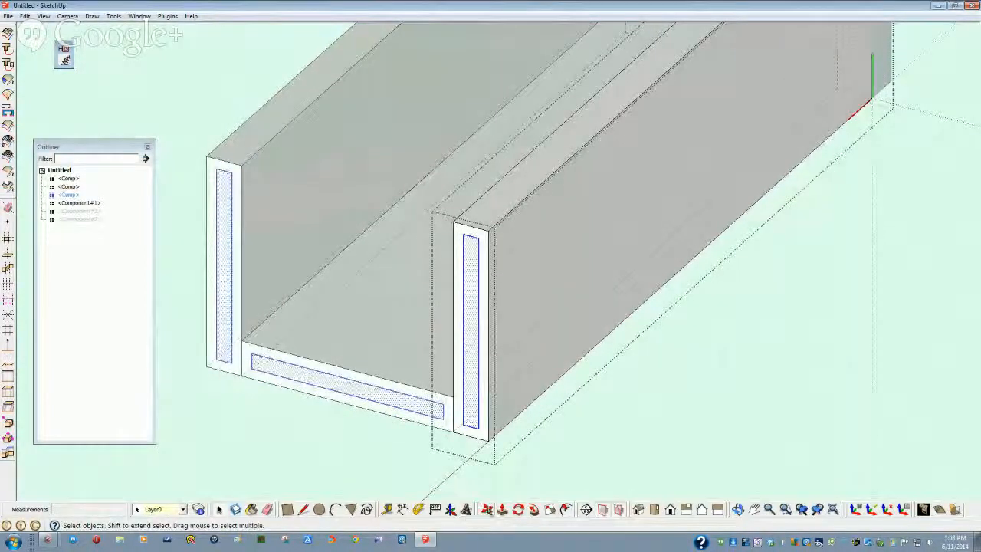
{"action": "left_click", "coordinate": [502, 510]}
{"action": "left_click", "coordinate": [466, 401]}
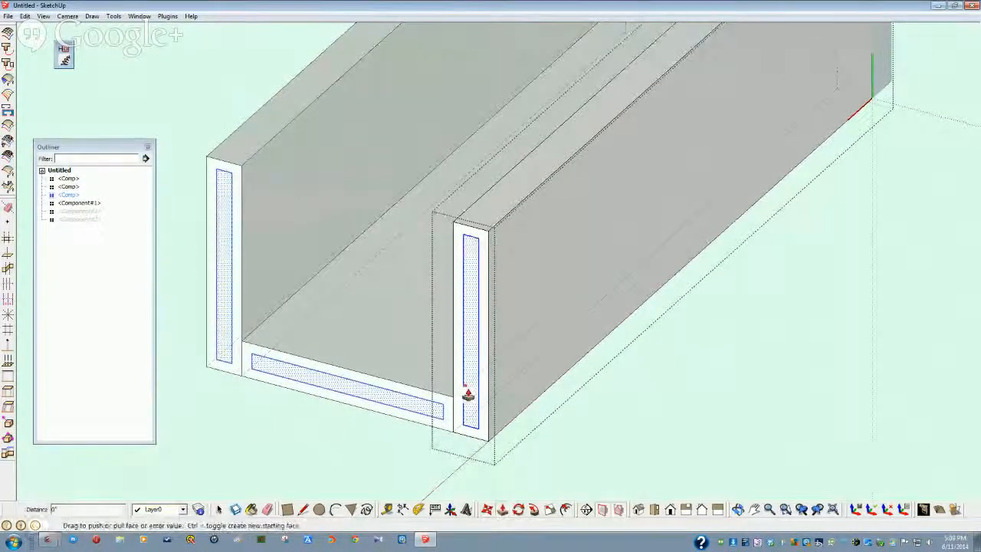
{"action": "left_click", "coordinate": [462, 404]}
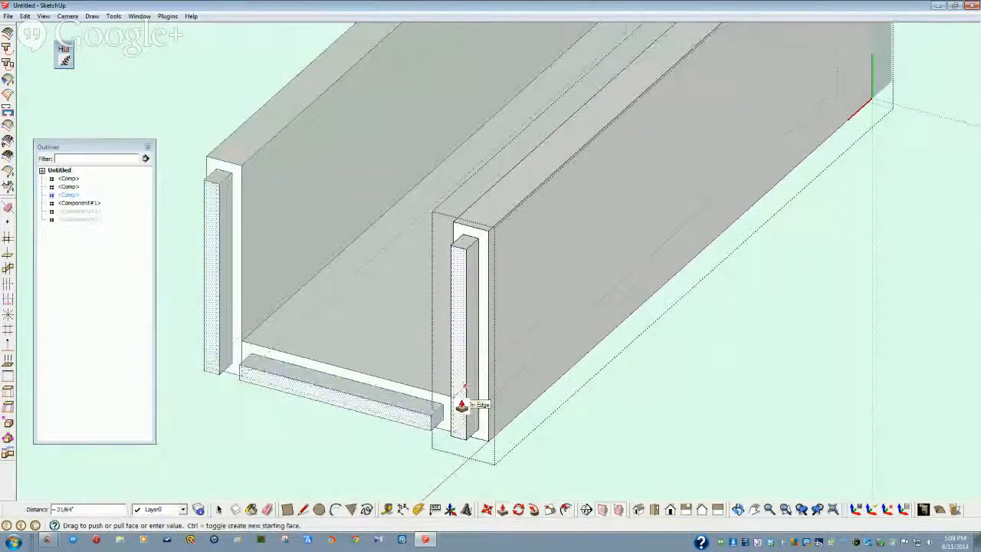
{"action": "key", "text": "space"}
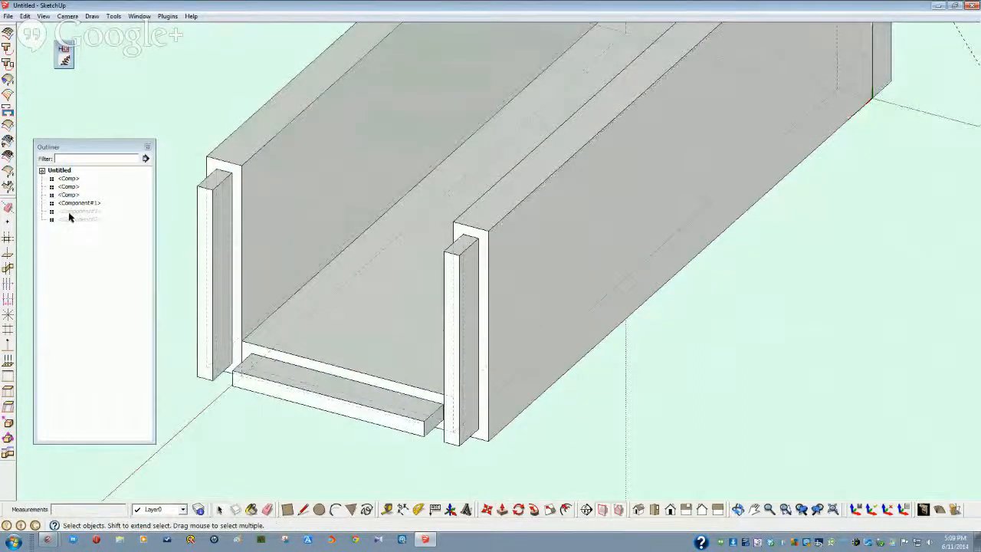
Unhide the near end board
{"action": "left_click", "coordinate": [73, 220]}
{"action": "left_click", "coordinate": [72, 212]}
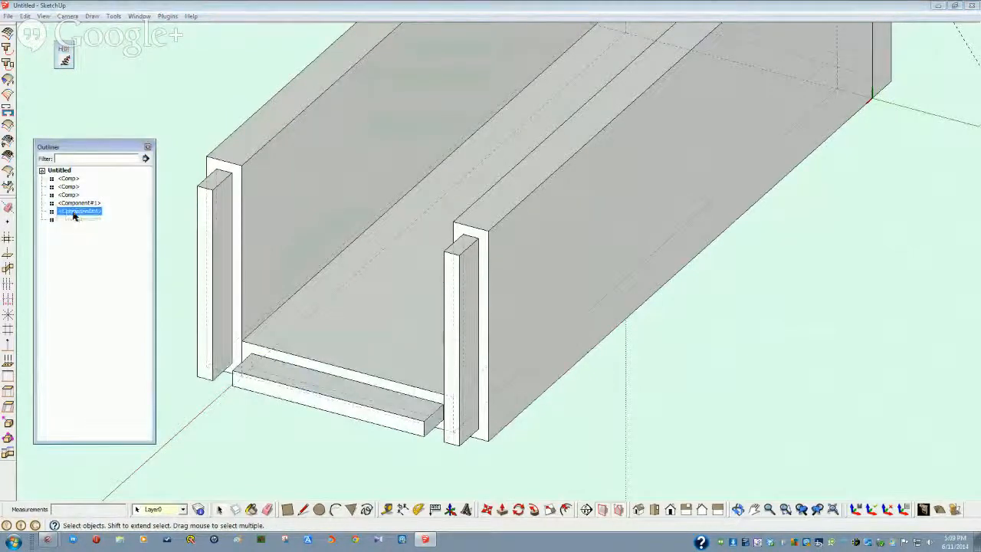
{"action": "right_click", "coordinate": [74, 213]}
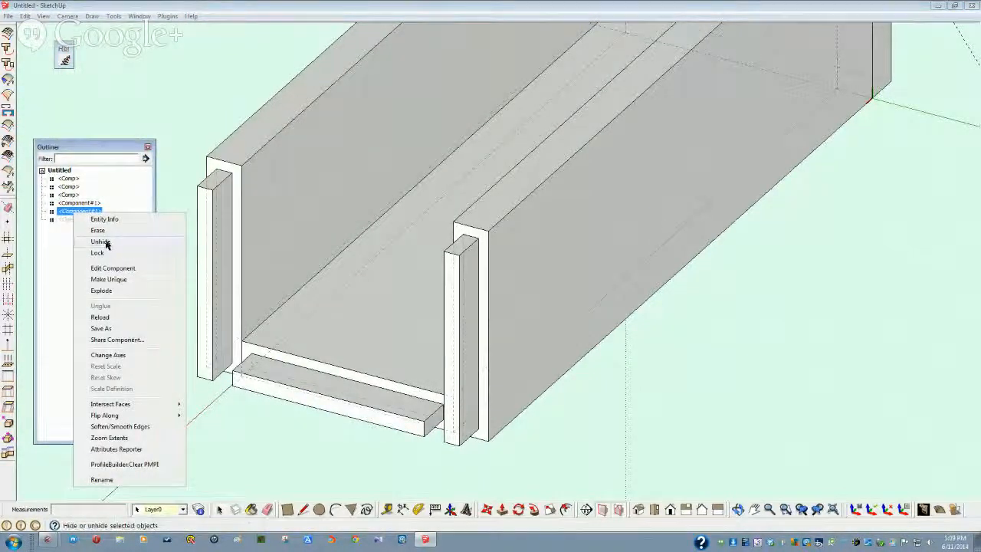
{"action": "left_click", "coordinate": [106, 243]}
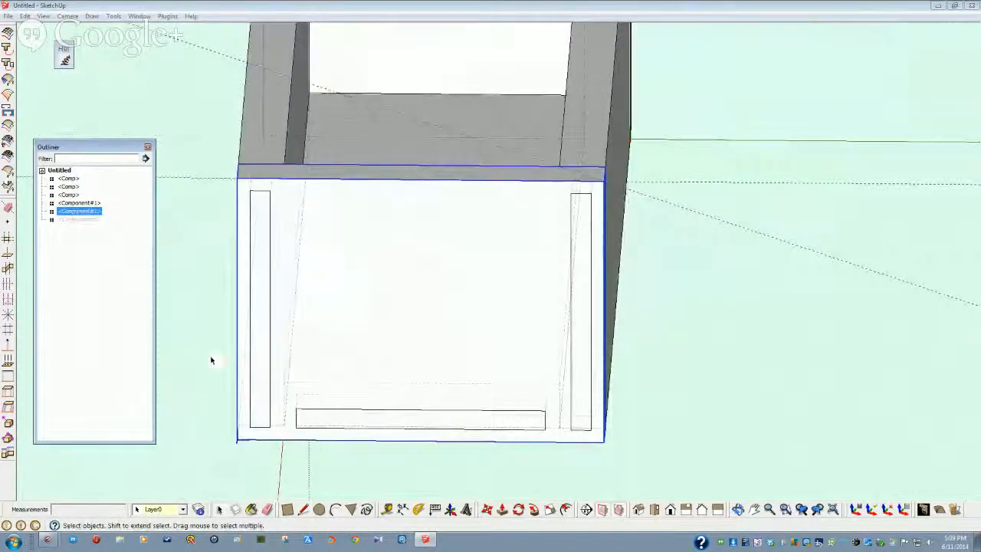
Open the near end board's component and trace rectangles over the ends of the three tenons on its outer face
{"action": "double_click", "coordinate": [393, 310]}
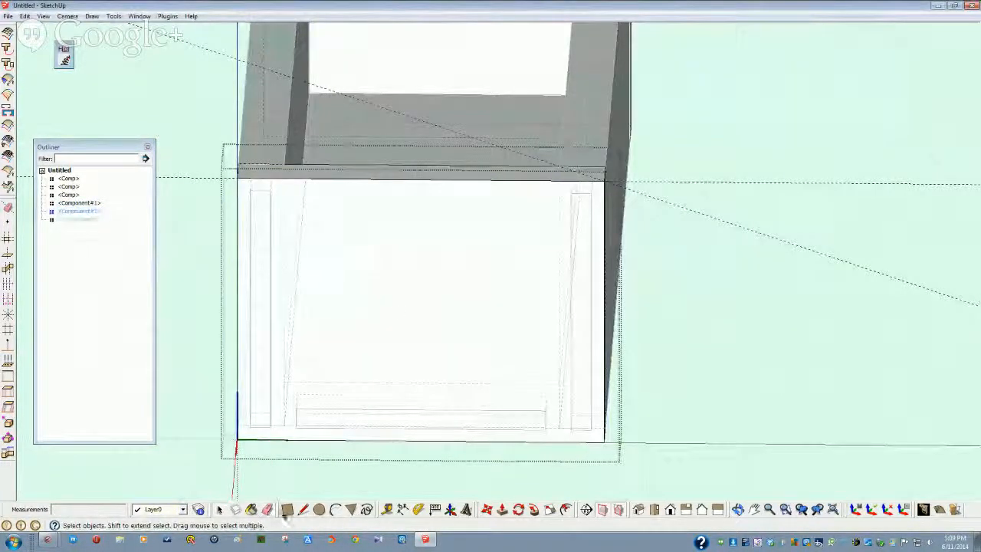
{"action": "left_click", "coordinate": [287, 509]}
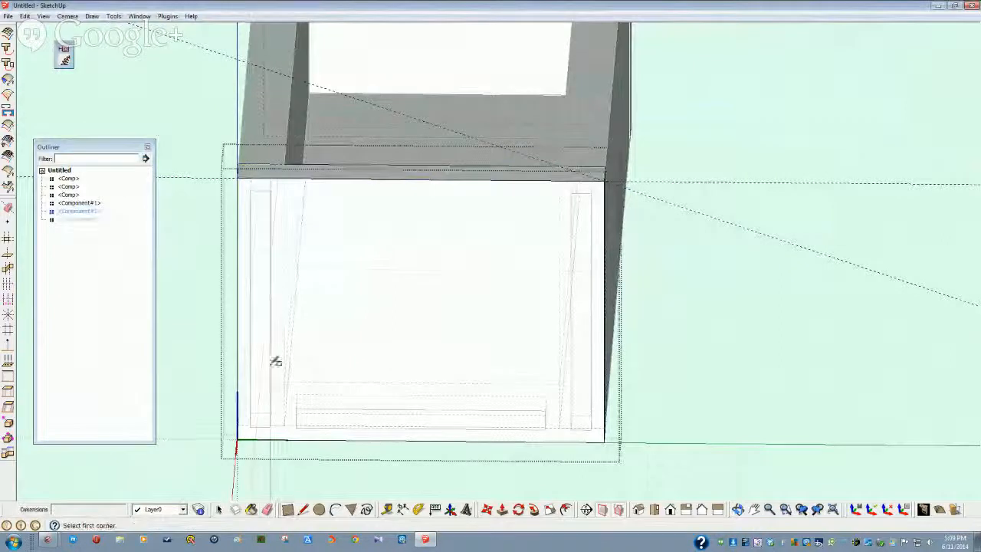
{"action": "left_click", "coordinate": [251, 190]}
{"action": "left_click", "coordinate": [272, 426]}
{"action": "left_click", "coordinate": [296, 409]}
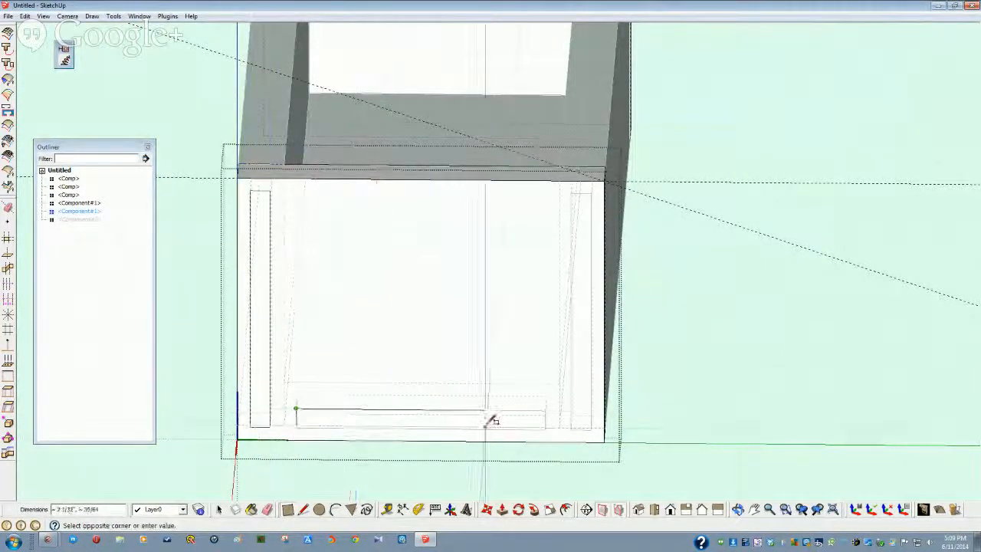
{"action": "left_click", "coordinate": [545, 428]}
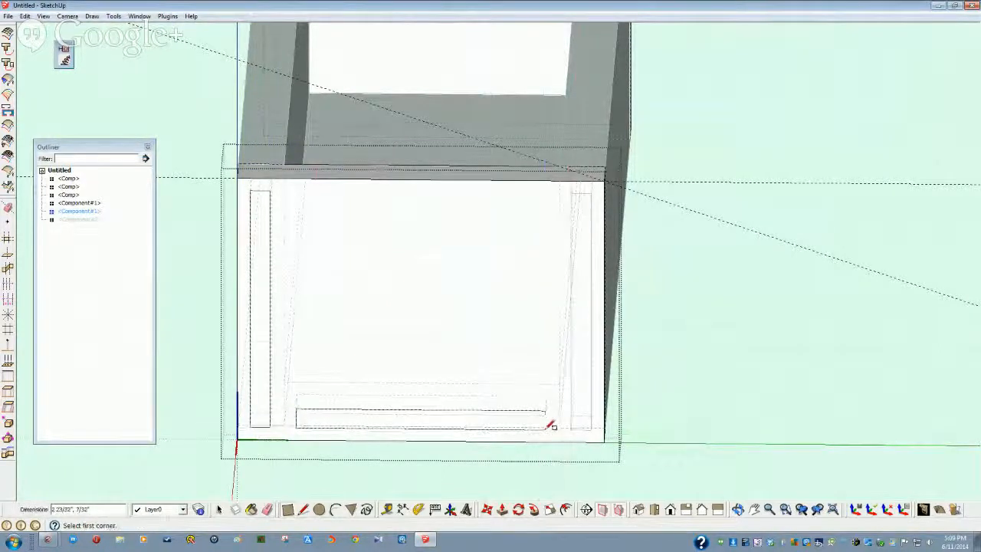
{"action": "left_click", "coordinate": [571, 192]}
{"action": "left_click", "coordinate": [591, 430]}
{"action": "key", "text": "space"}
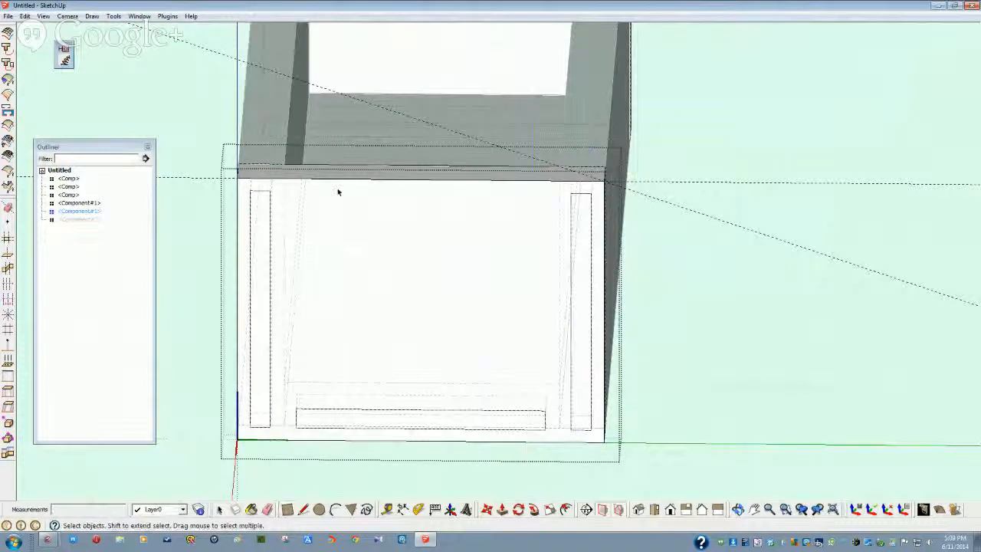
Hide the two side boards and the bottom board, leaving the two end boards exposed
{"action": "left_click", "coordinate": [71, 179]}
{"action": "left_click", "coordinate": [75, 195], "text": "shift"}
{"action": "right_click", "coordinate": [72, 196]}
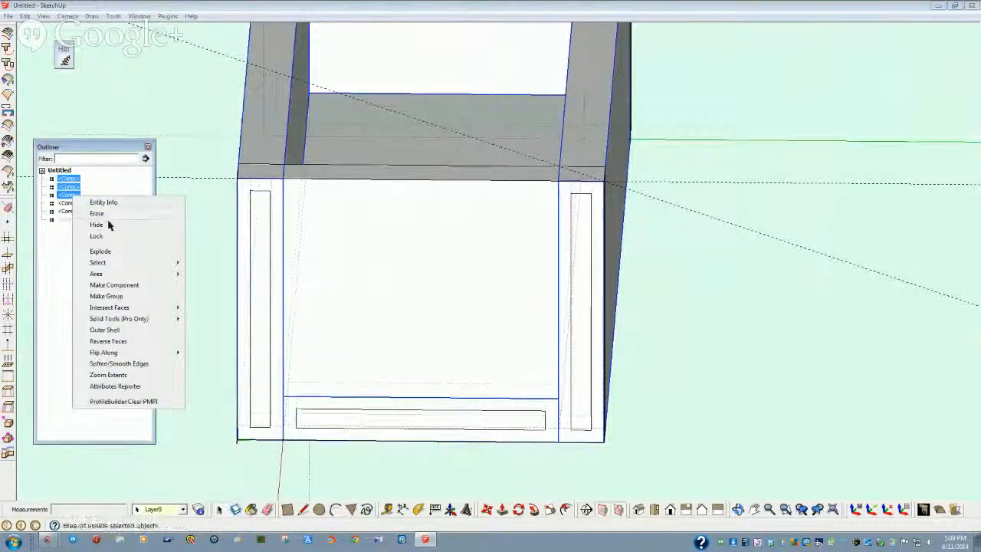
{"action": "left_click", "coordinate": [97, 225]}
{"action": "middle_click_drag", "start_coordinate": [268, 288], "coordinate": [294, 325]}
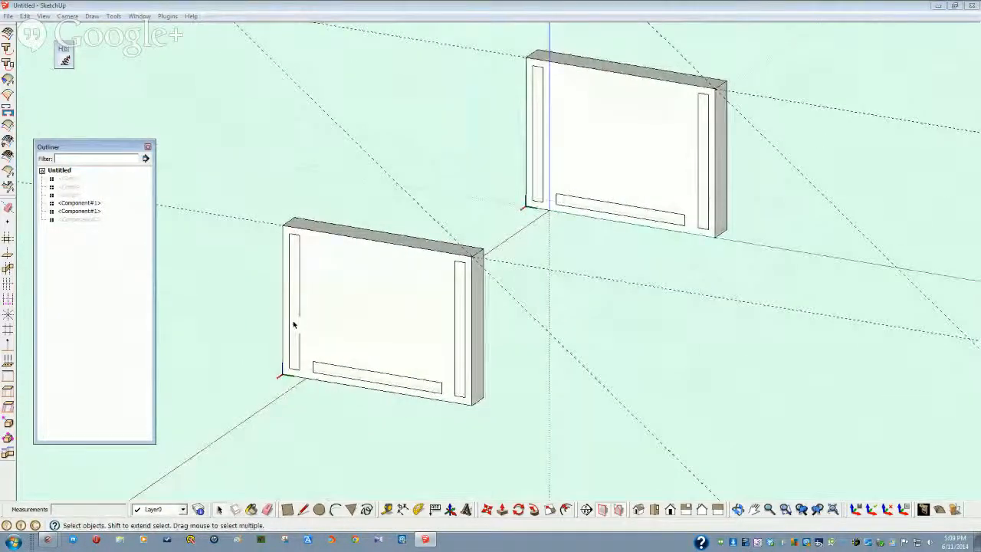
Open the near end board's component and push the horizontal rectangle 1/2" through the board to cut a slot
{"action": "double_click", "coordinate": [293, 325]}
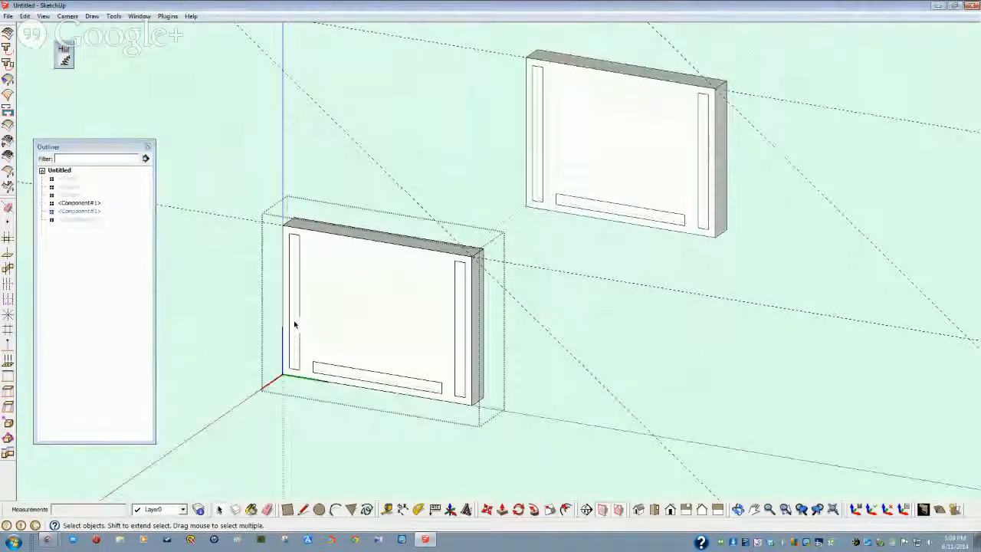
{"action": "triple_click", "coordinate": [293, 325]}
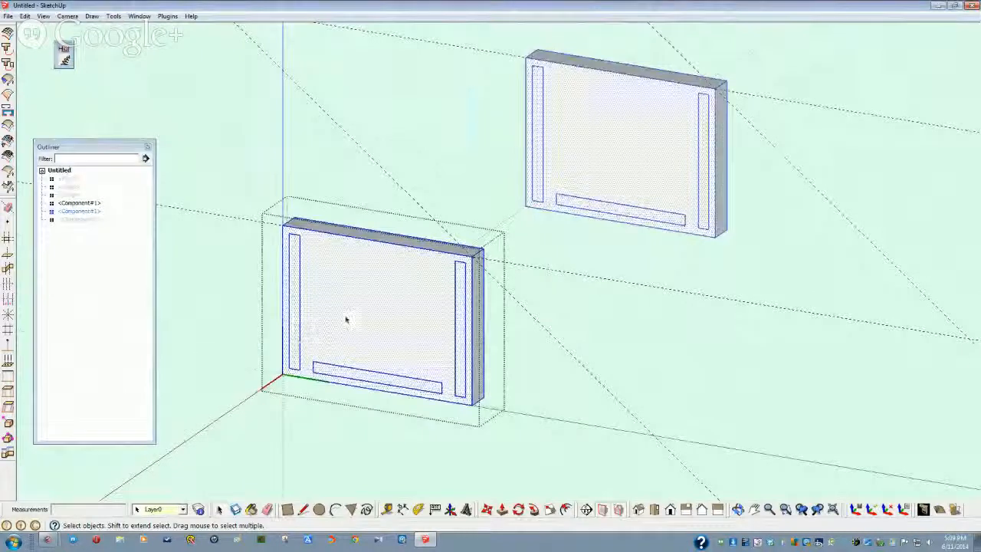
{"action": "left_click", "coordinate": [335, 317]}
{"action": "left_click", "coordinate": [293, 322]}
{"action": "middle_click_drag", "start_coordinate": [293, 322], "coordinate": [295, 338]}
{"action": "scroll", "coordinate": [295, 338], "scroll_direction": "up", "scroll_amount": 3}
{"action": "left_click", "coordinate": [331, 353]}
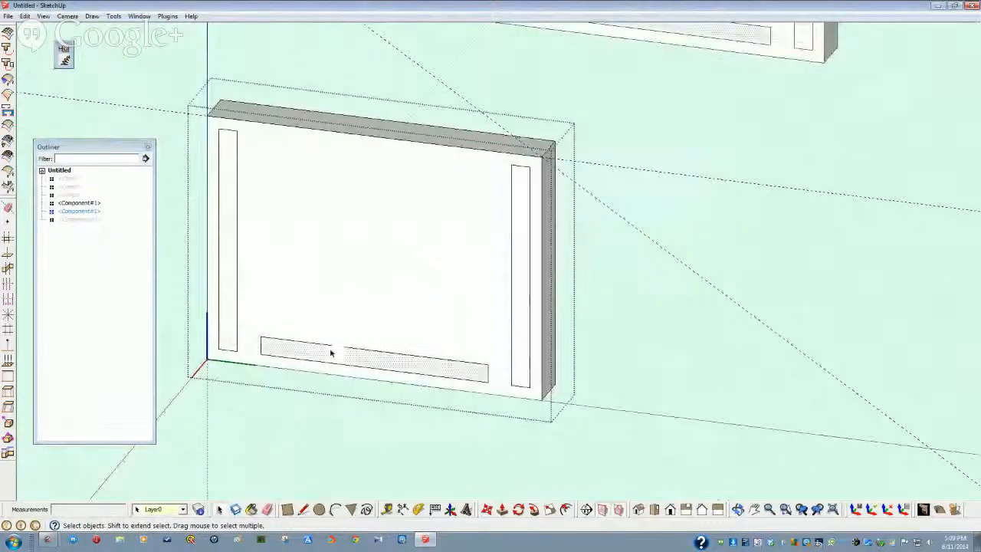
{"action": "left_click", "coordinate": [502, 510]}
{"action": "left_click_drag", "start_coordinate": [462, 373], "coordinate": [483, 366]}
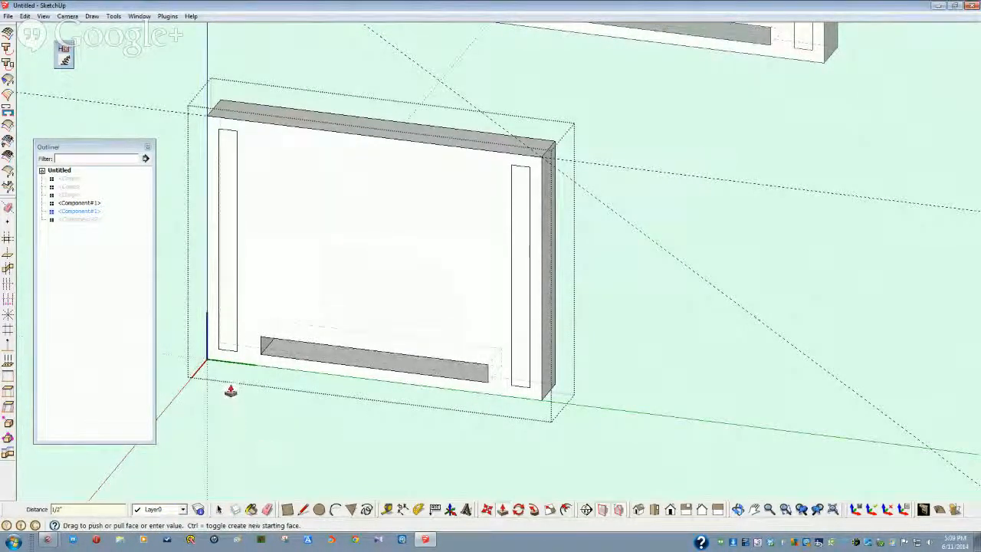
Try to repeat the last push on the two upright rectangles, and undo both extrusions
{"action": "double_click", "coordinate": [224, 296]}
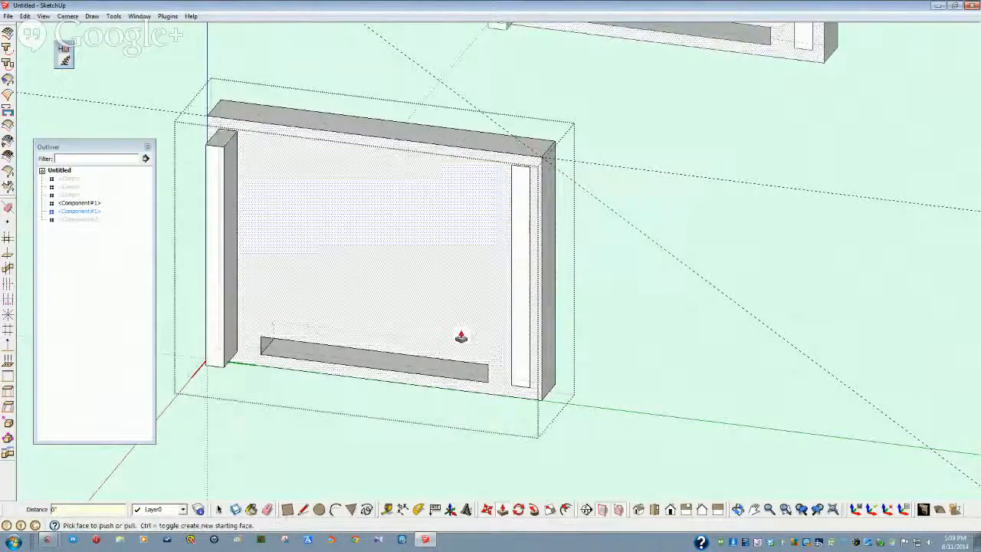
{"action": "double_click", "coordinate": [522, 328]}
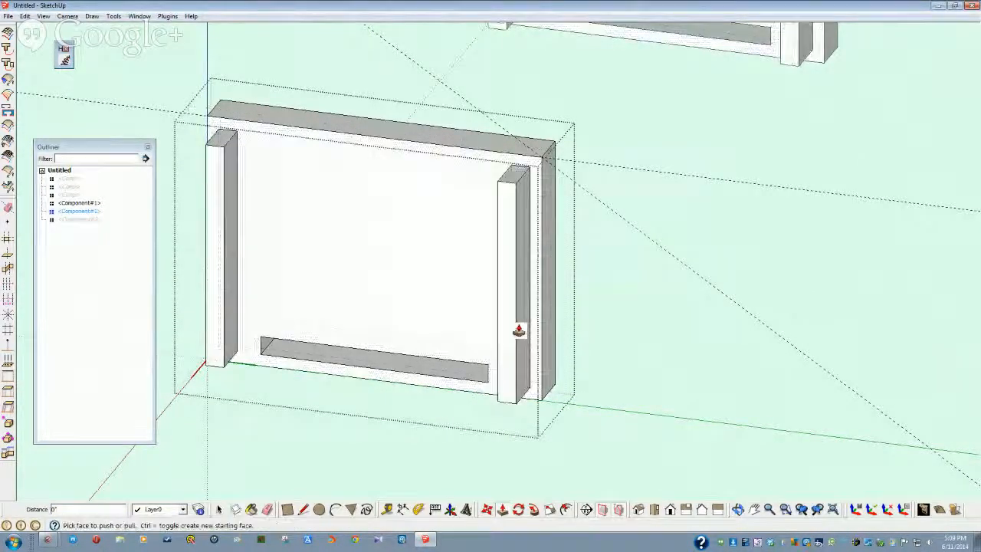
{"action": "key", "text": "ctrl+z"}
{"action": "key", "text": "ctrl+z"}
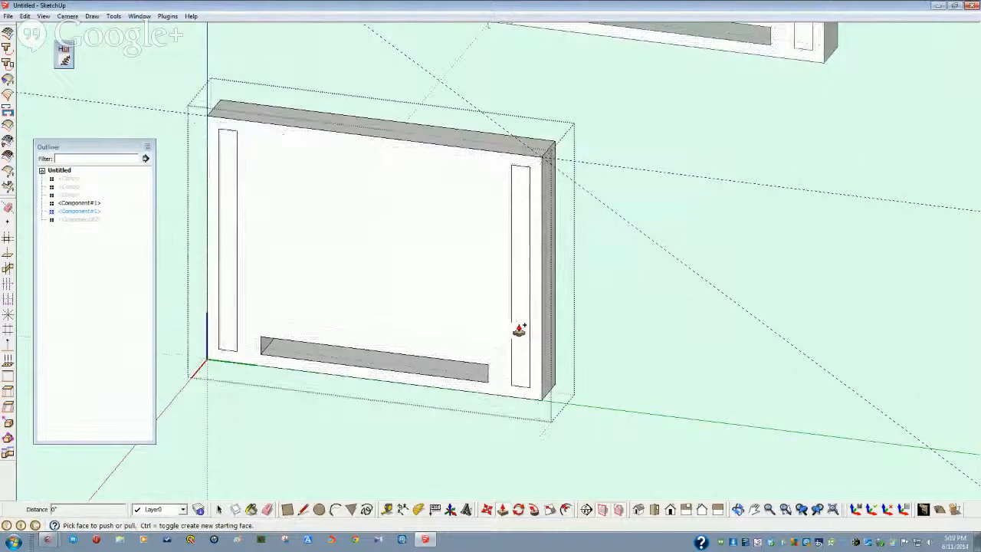
Push the two upright rectangles 1/2" through the end board to cut slots, and leave the component
{"action": "middle_click_drag", "start_coordinate": [248, 347], "coordinate": [339, 284]}
{"action": "left_click", "coordinate": [341, 284]}
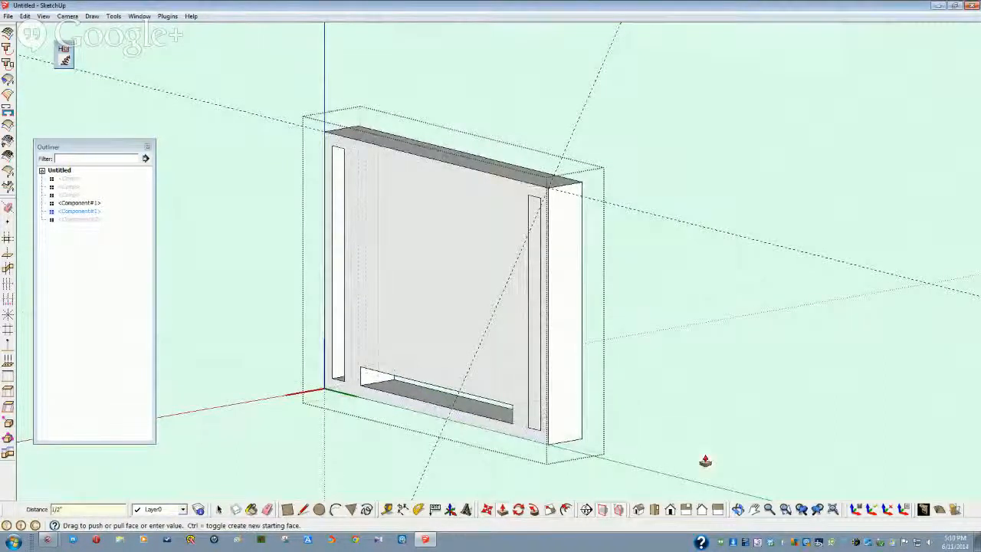
{"action": "left_click", "coordinate": [533, 398]}
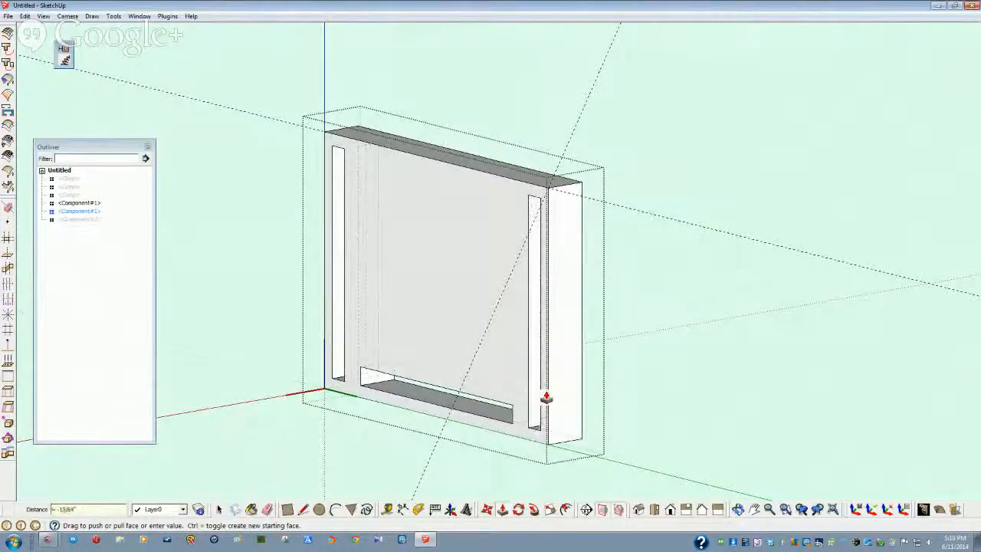
{"action": "key", "text": "Return"}
{"action": "key", "text": "space"}
{"action": "left_click", "coordinate": [711, 331]}
Unhide the two side boards and the bottom board
{"action": "scroll", "coordinate": [711, 331], "scroll_direction": "down", "scroll_amount": 4}
{"action": "middle_click_drag", "start_coordinate": [654, 364], "coordinate": [673, 377]}
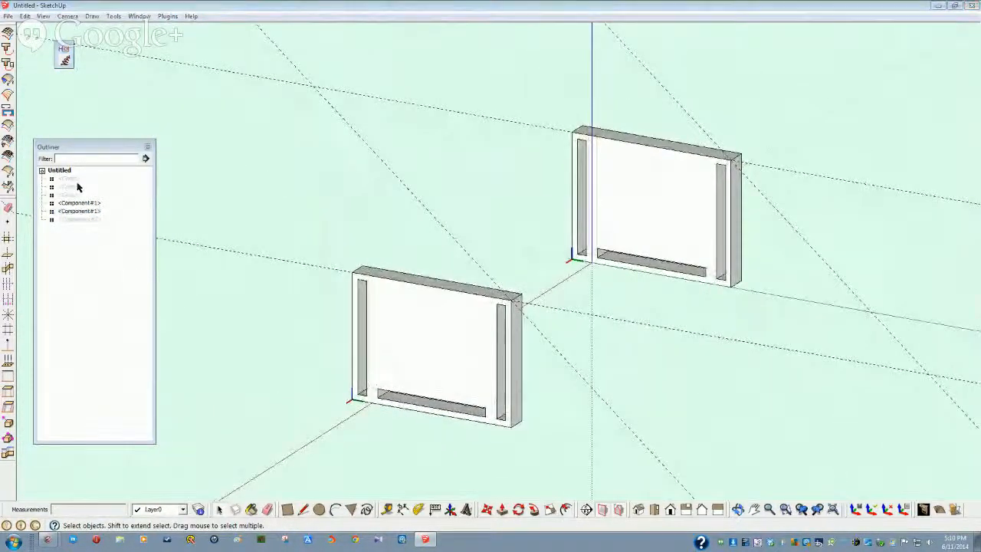
{"action": "left_click", "coordinate": [69, 178]}
{"action": "right_click", "coordinate": [71, 196]}
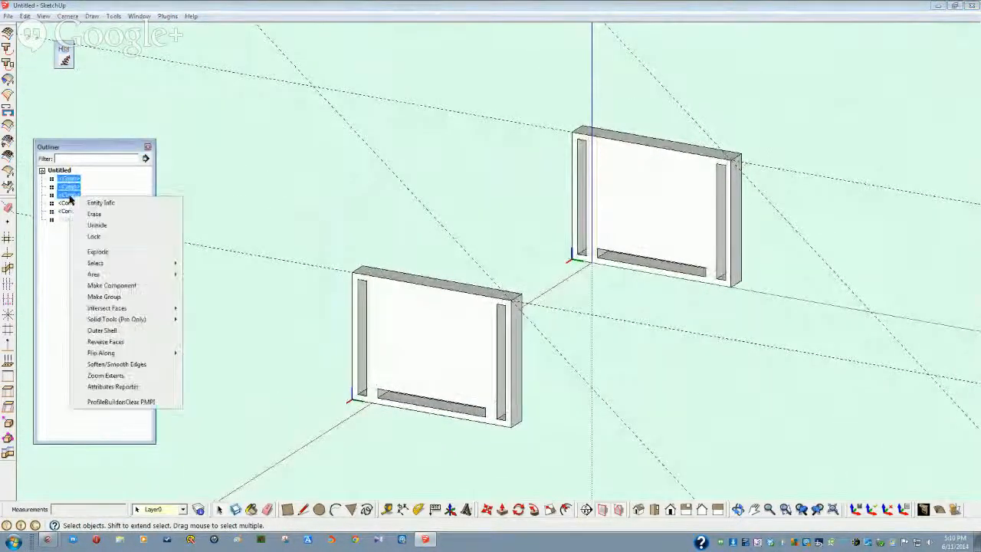
{"action": "left_click", "coordinate": [98, 232]}
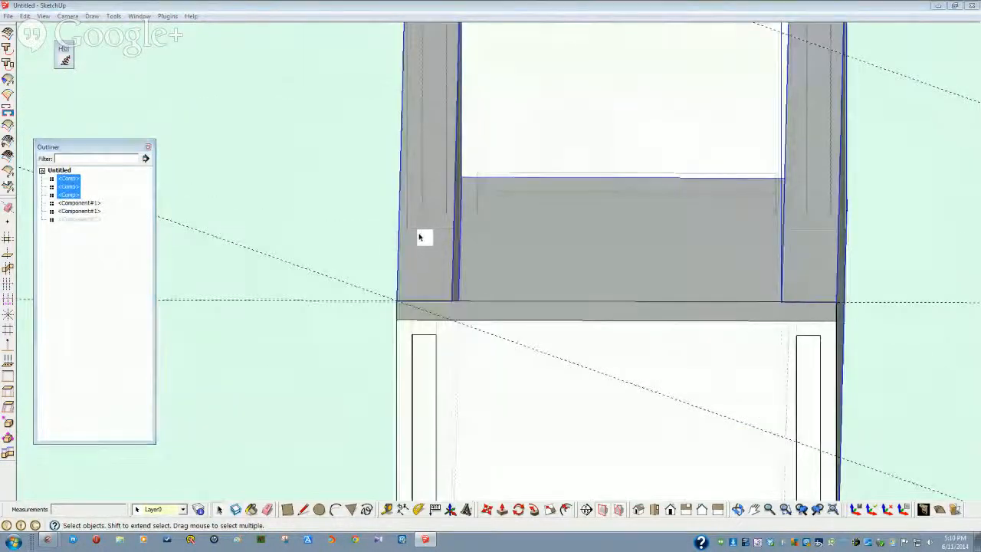
Open the side board's component at the far end, draw a 2 23/32" by 7/32" rectangle matching the slot on its end face, and leave the component
{"action": "double_click", "coordinate": [420, 235]}
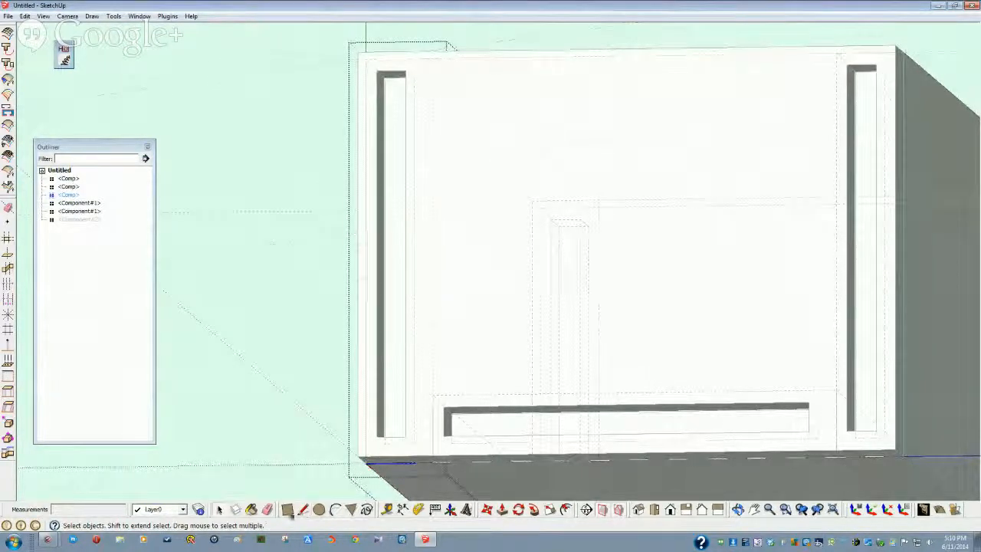
{"action": "left_click", "coordinate": [288, 510]}
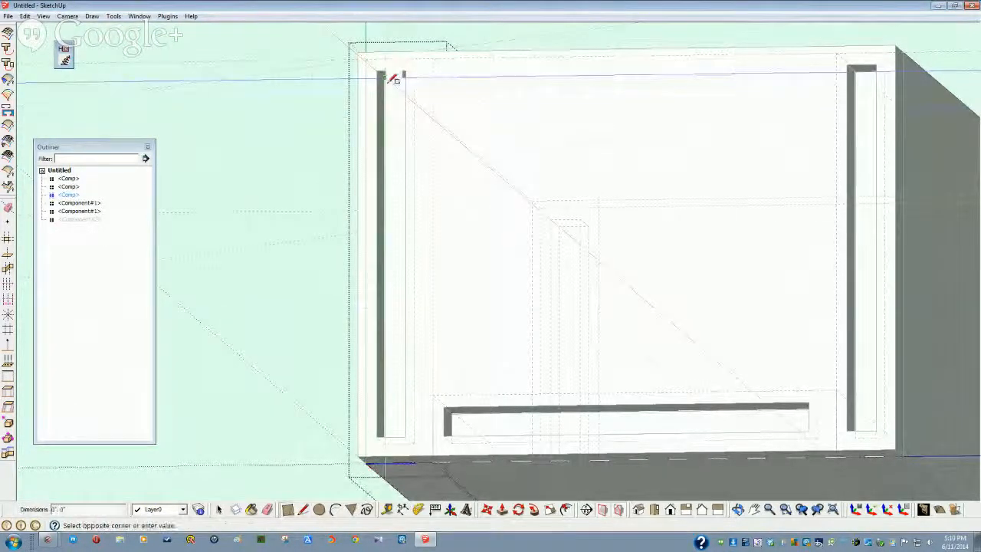
{"action": "left_click", "coordinate": [386, 78]}
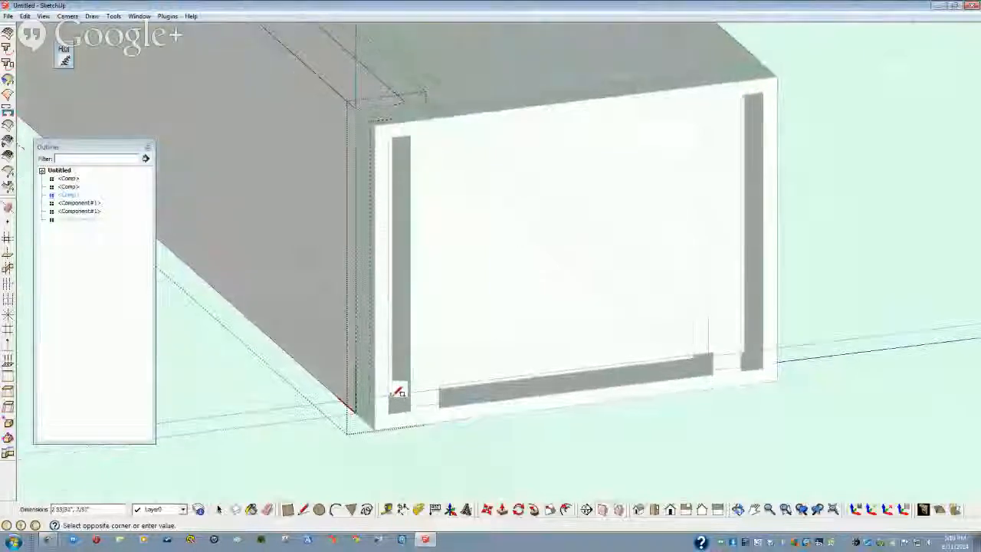
{"action": "left_click", "coordinate": [399, 399]}
{"action": "middle_click_drag", "start_coordinate": [398, 401], "coordinate": [448, 397]}
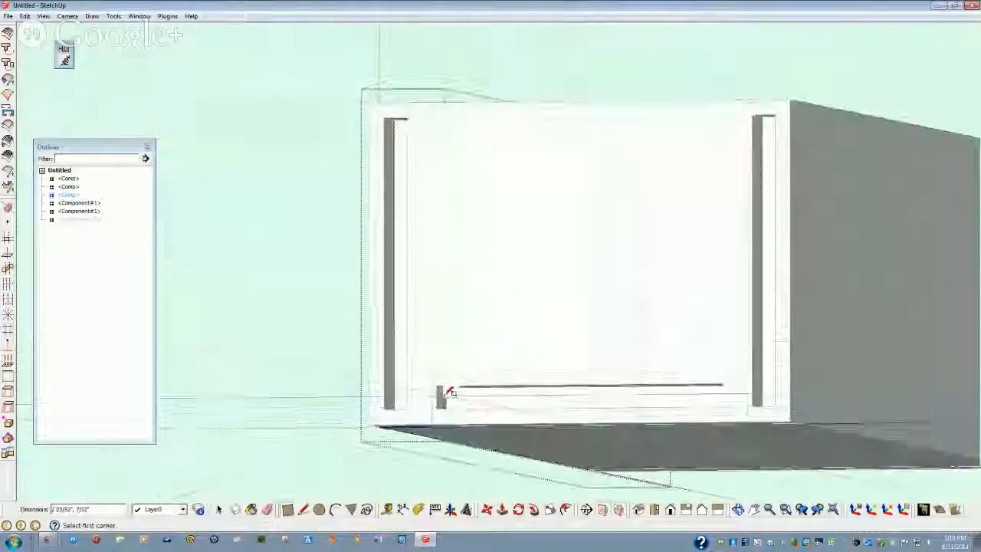
{"action": "left_click", "coordinate": [442, 389]}
{"action": "middle_click_drag", "start_coordinate": [547, 405], "coordinate": [650, 302]}
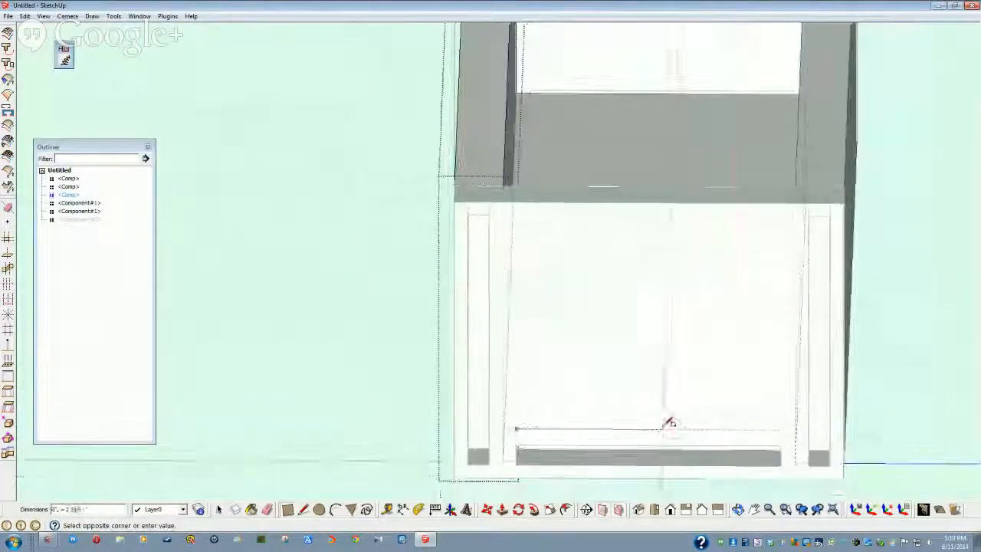
{"action": "key", "text": "space"}
{"action": "left_click", "coordinate": [270, 342]}
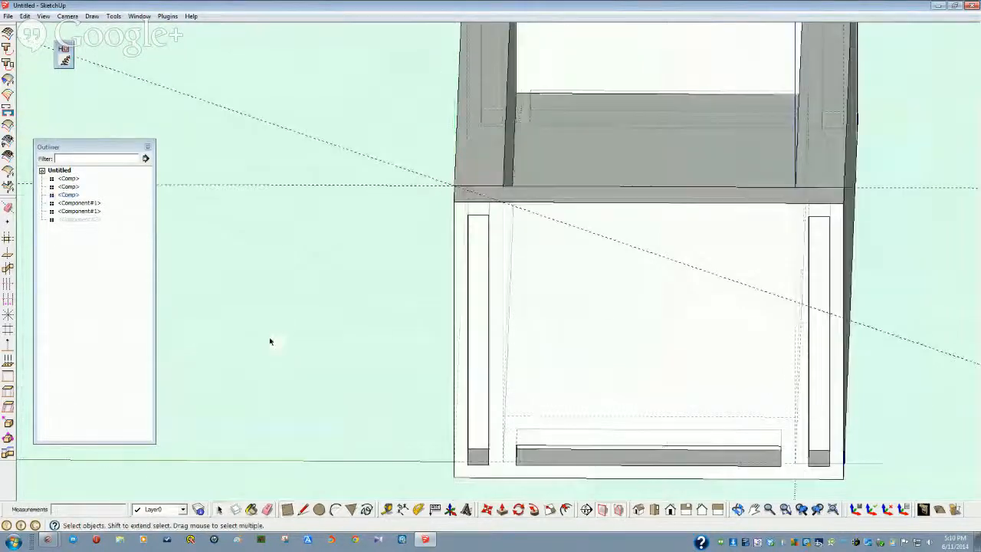
{"action": "middle_click_drag", "start_coordinate": [476, 256], "coordinate": [491, 237]}
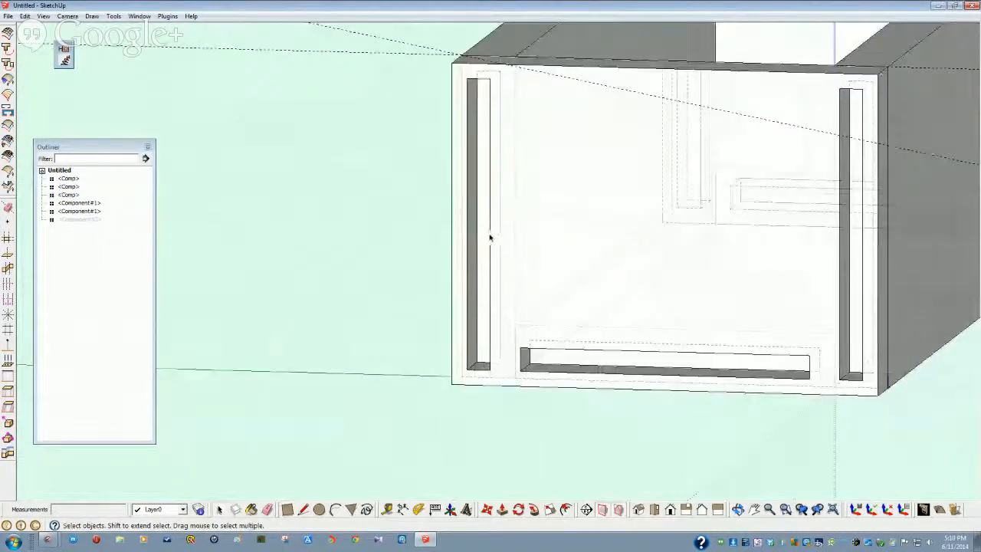
Open the side board's component, pull the three end-face rectangles out 0.5" together to form tenons, and leave the component
{"action": "double_click", "coordinate": [497, 67]}
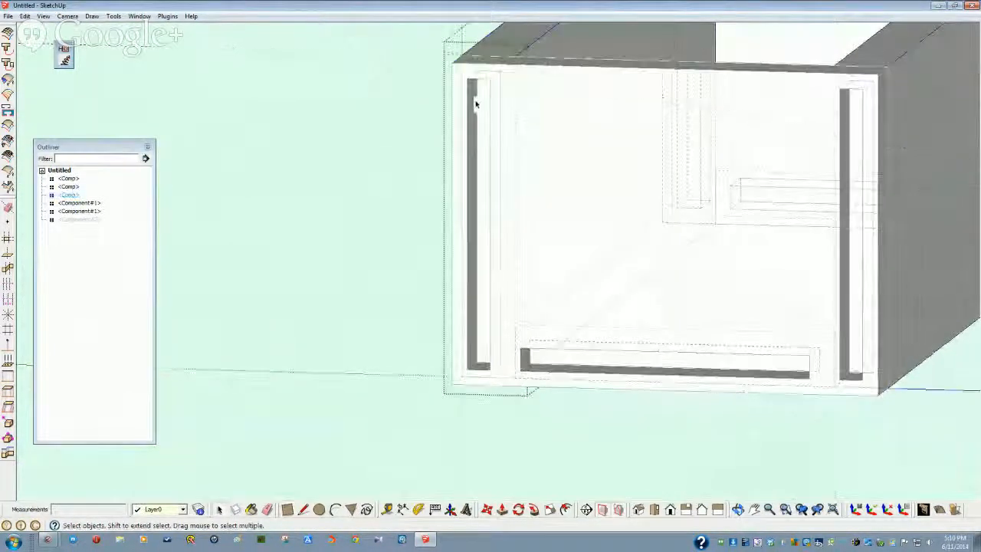
{"action": "left_click", "coordinate": [481, 157]}
{"action": "middle_click_drag", "start_coordinate": [480, 157], "coordinate": [482, 210]}
{"action": "left_click", "coordinate": [502, 509]}
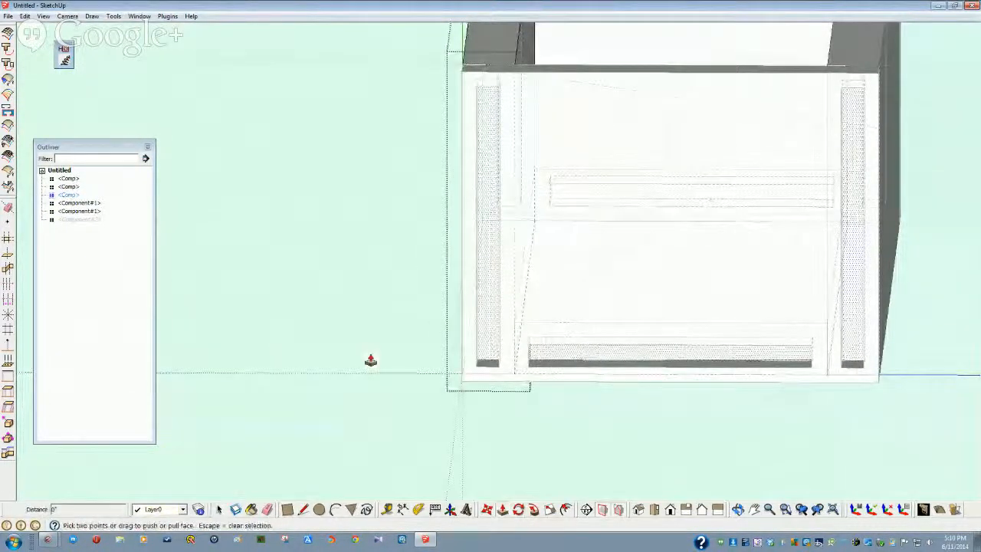
{"action": "left_click", "coordinate": [368, 360]}
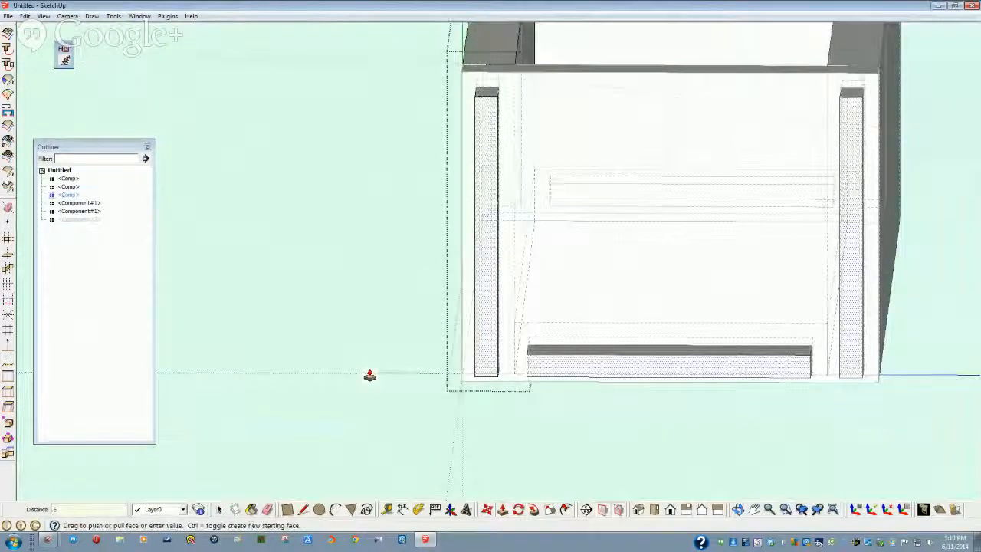
{"action": "left_click", "coordinate": [368, 375]}
{"action": "key", "text": "space"}
{"action": "mouse_move", "coordinate": [565, 313]}
{"action": "middle_mouse_down"}
{"action": "mouse_move", "coordinate": [458, 337]}
{"action": "mouse_move", "coordinate": [434, 315]}
{"action": "mouse_move", "coordinate": [464, 334]}
{"action": "mouse_move", "coordinate": [471, 361]}
{"action": "mouse_move", "coordinate": [311, 346]}
{"action": "mouse_move", "coordinate": [250, 401]}
{"action": "mouse_move", "coordinate": [453, 385]}
{"action": "middle_mouse_up"}
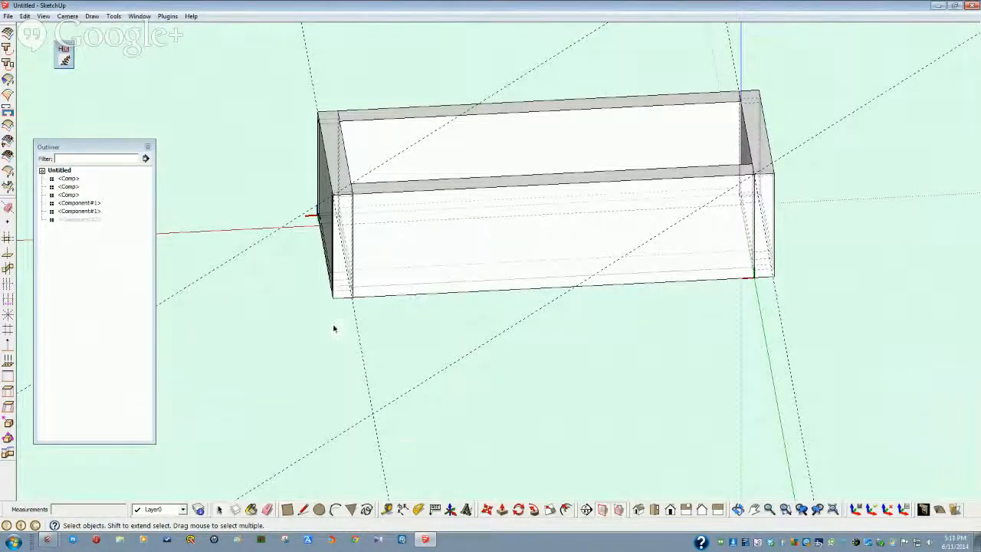
Dimension the side board's length along its lower edge and the end board's height at the near corner
{"action": "middle_click_drag", "start_coordinate": [345, 302], "coordinate": [409, 278]}
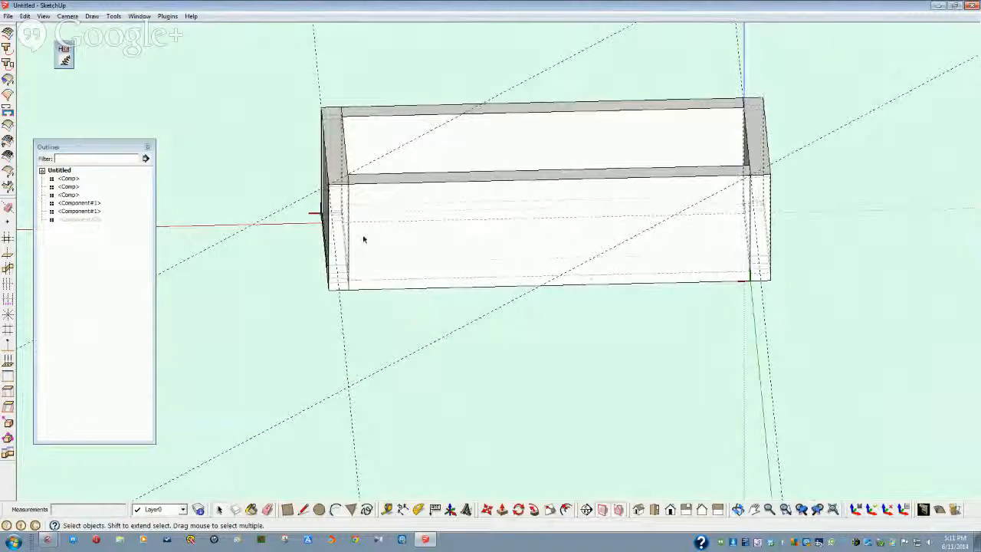
{"action": "middle_click_drag", "start_coordinate": [364, 239], "coordinate": [363, 256]}
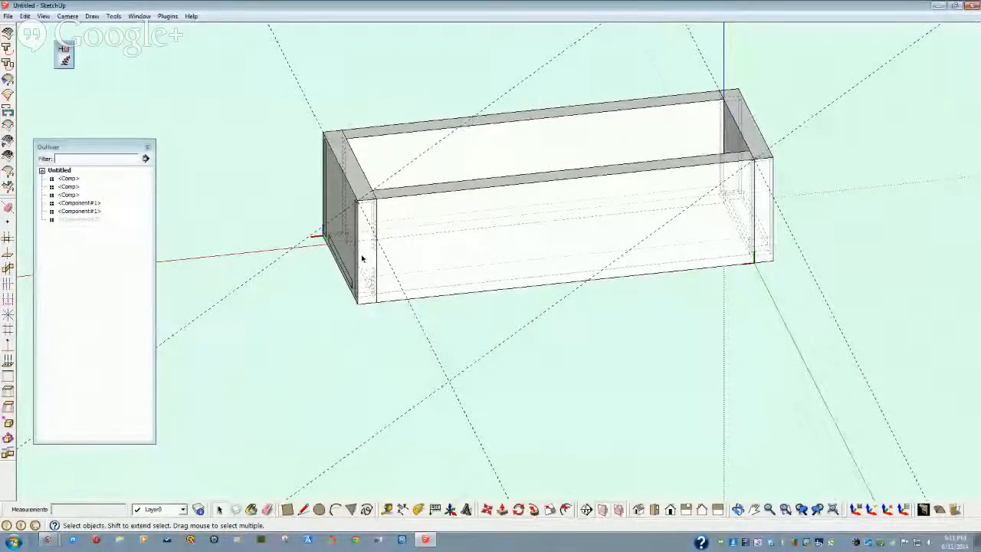
{"action": "left_click", "coordinate": [404, 512]}
{"action": "left_click", "coordinate": [377, 302]}
{"action": "left_click", "coordinate": [677, 322]}
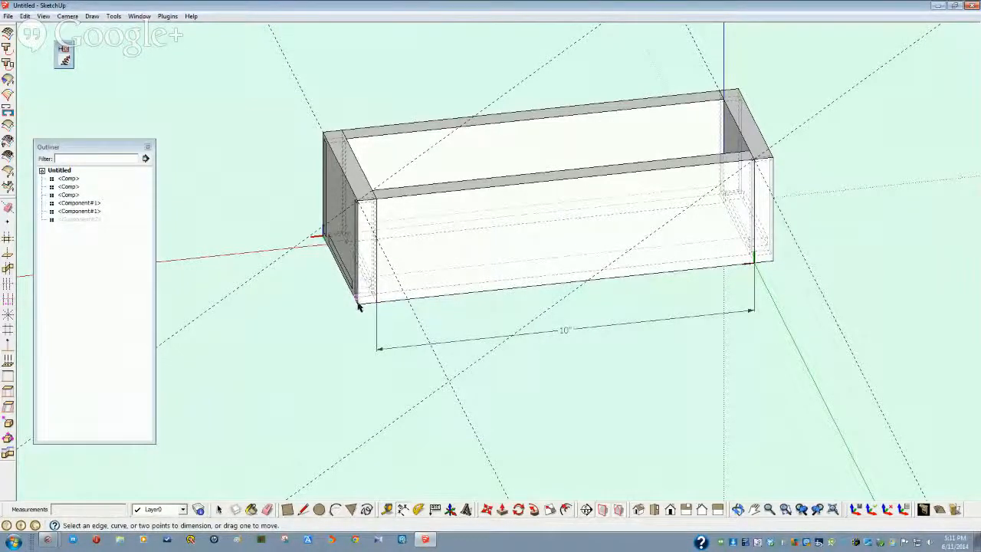
{"action": "scroll", "coordinate": [358, 305], "scroll_direction": "up", "scroll_amount": 5}
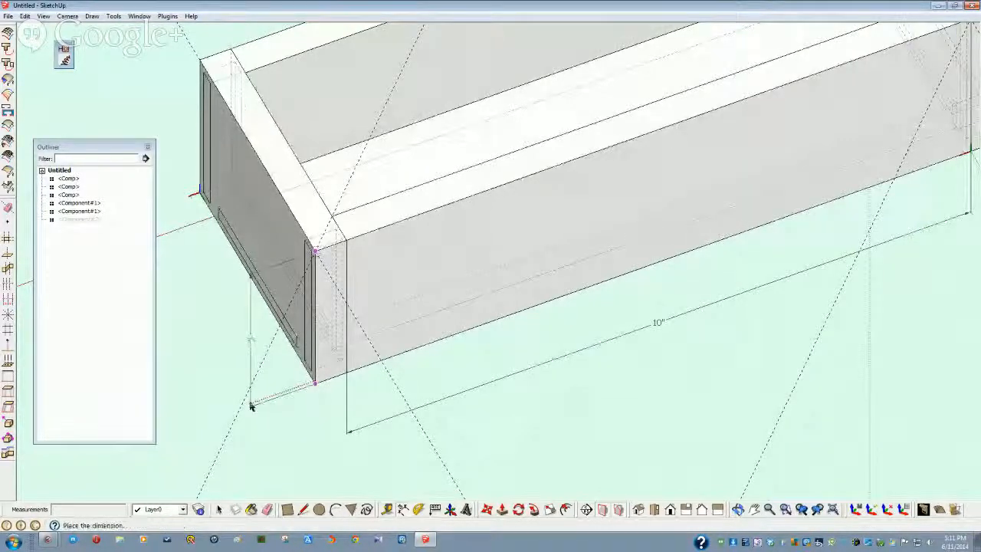
{"action": "scroll", "coordinate": [373, 366], "scroll_direction": "down", "scroll_amount": 3}
{"action": "key", "text": "space"}
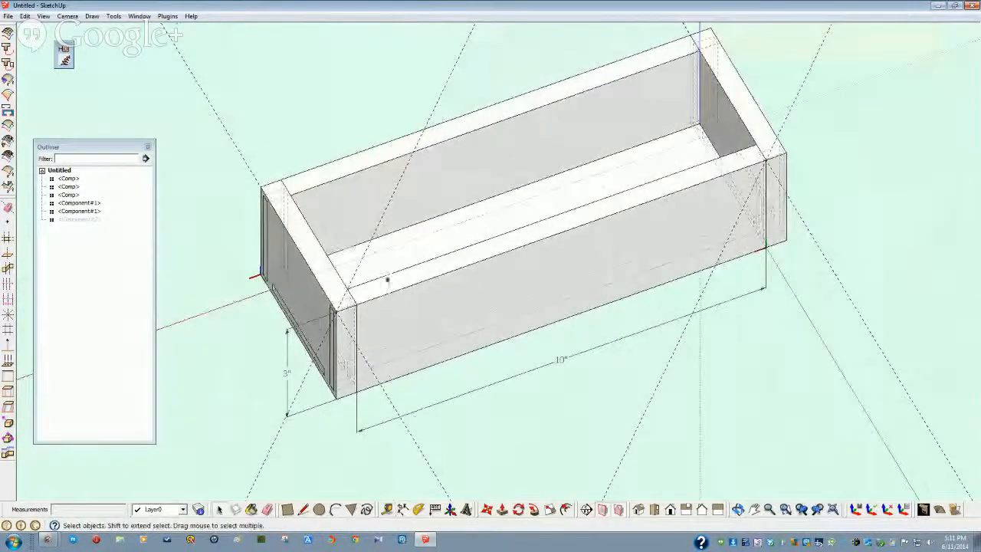
Open the end board's component, dimension its overall width and the length of its bottom slot below the board, and leave the component
{"action": "left_click", "coordinate": [391, 283]}
{"action": "mouse_move", "coordinate": [357, 294]}
{"action": "middle_mouse_down"}
{"action": "mouse_move", "coordinate": [351, 302]}
{"action": "mouse_move", "coordinate": [401, 361]}
{"action": "mouse_move", "coordinate": [426, 366]}
{"action": "mouse_move", "coordinate": [364, 254]}
{"action": "mouse_move", "coordinate": [372, 216]}
{"action": "mouse_move", "coordinate": [486, 302]}
{"action": "mouse_move", "coordinate": [473, 333]}
{"action": "middle_mouse_up"}
{"action": "left_click", "coordinate": [482, 312]}
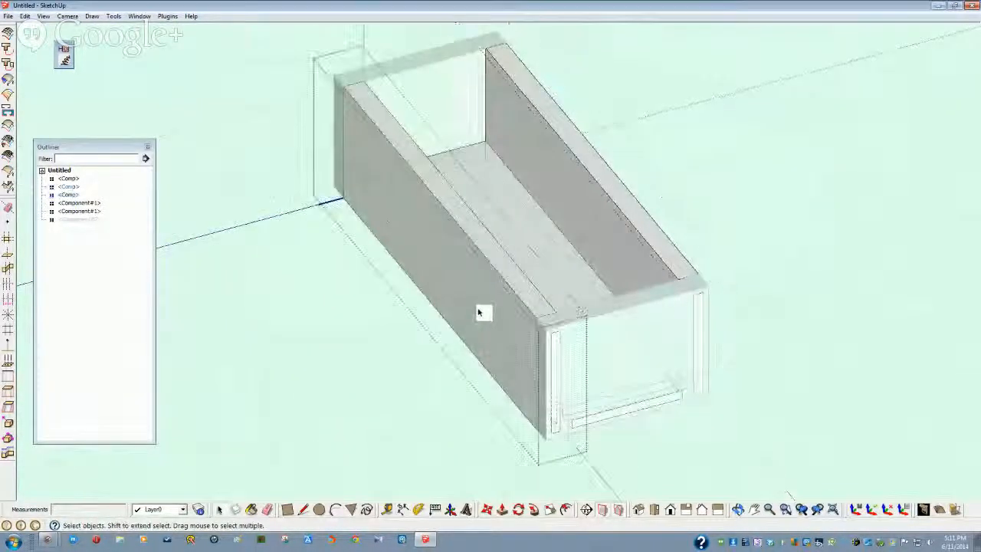
{"action": "double_click", "coordinate": [651, 364]}
{"action": "middle_click_drag", "start_coordinate": [557, 430], "coordinate": [476, 503]}
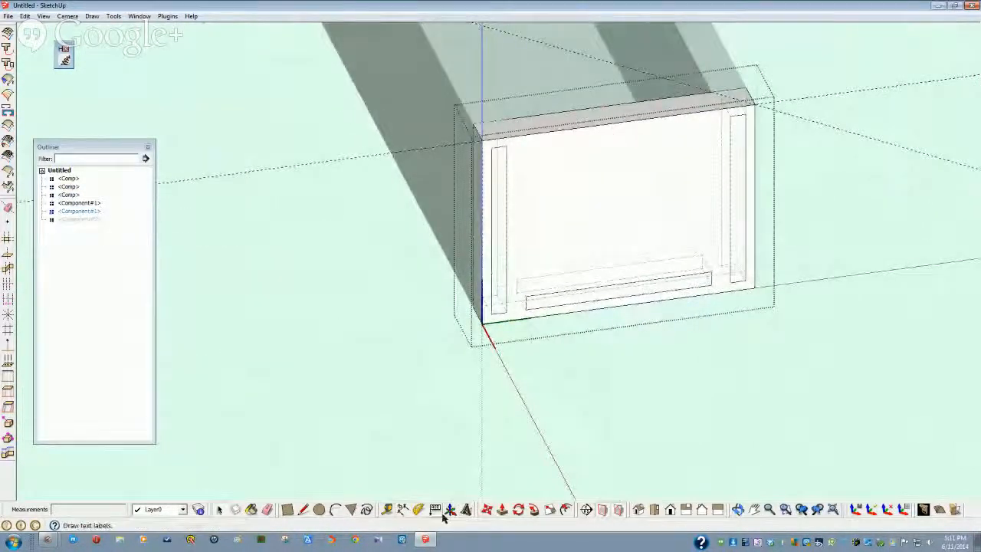
{"action": "left_click", "coordinate": [403, 509]}
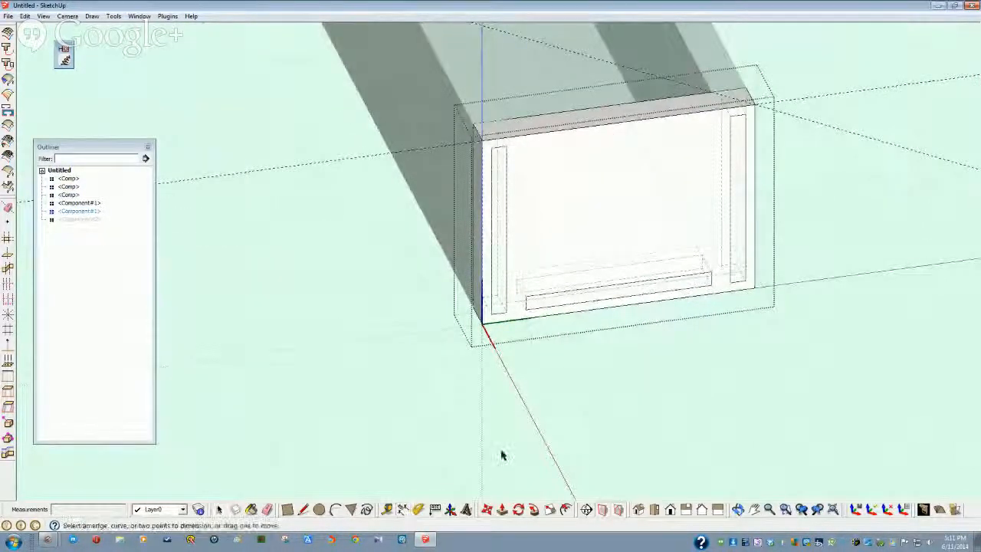
{"action": "left_click", "coordinate": [535, 320]}
{"action": "left_click", "coordinate": [537, 383]}
{"action": "left_click", "coordinate": [551, 309]}
{"action": "left_click", "coordinate": [552, 354]}
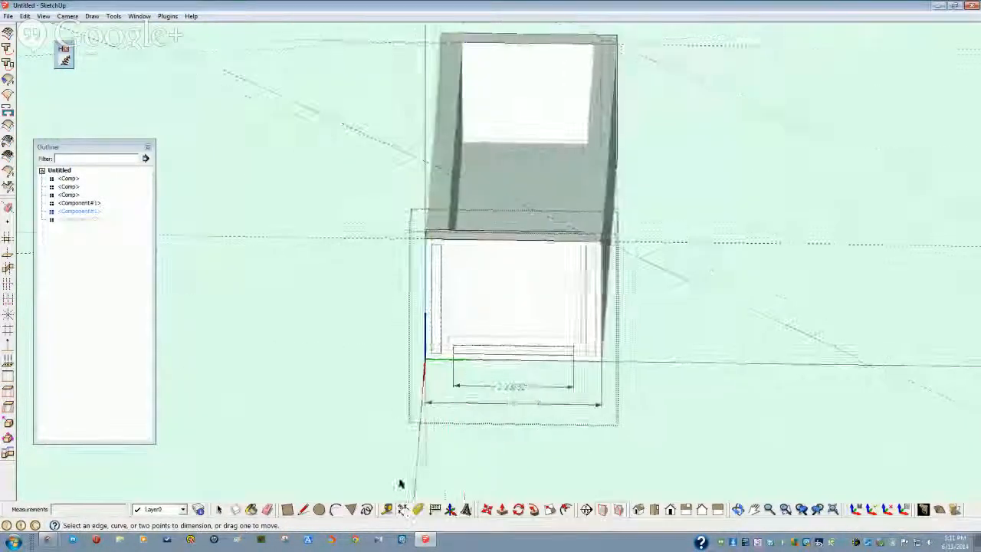
{"action": "key", "text": "space"}
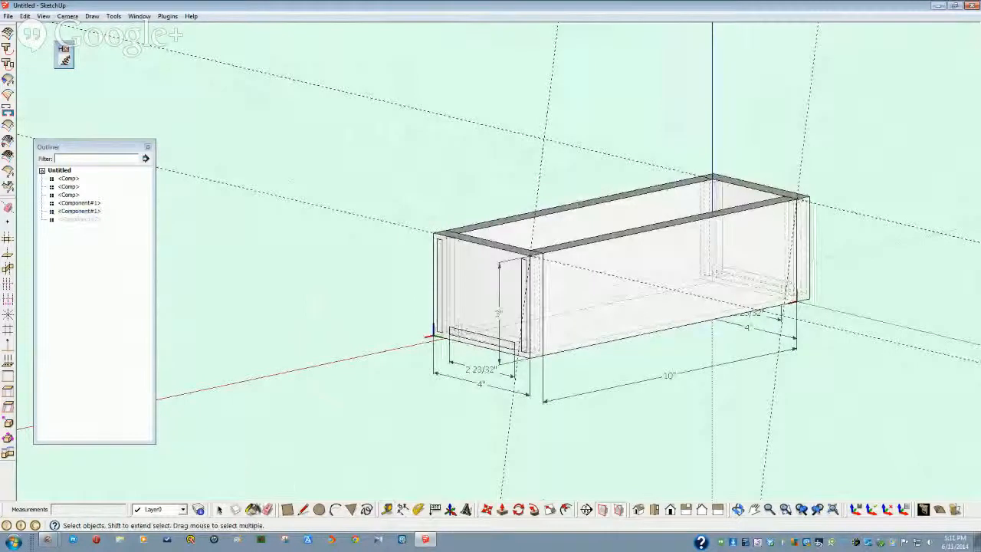
Paint the side boards and the bottom board with the Birch wood material
{"action": "left_click", "coordinate": [252, 511]}
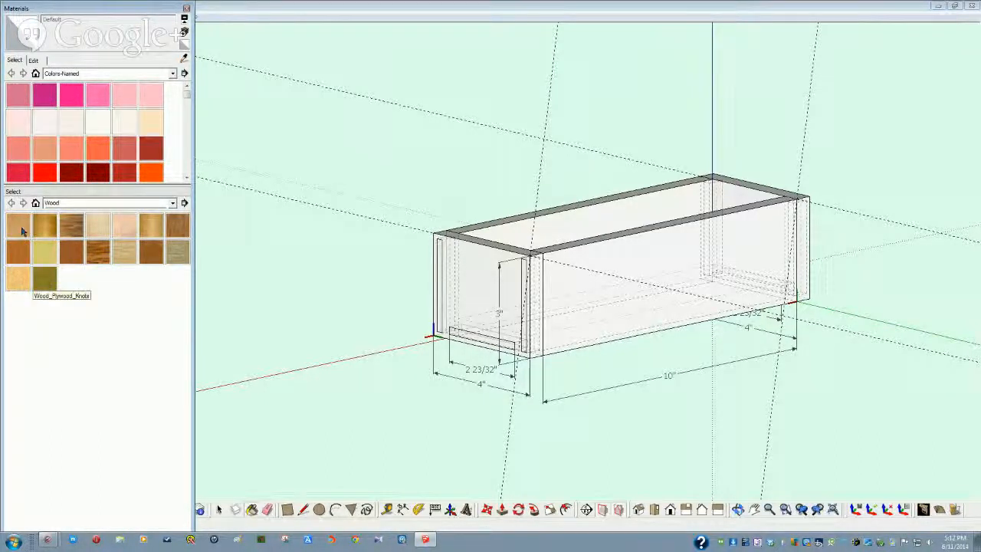
{"action": "left_click", "coordinate": [19, 225]}
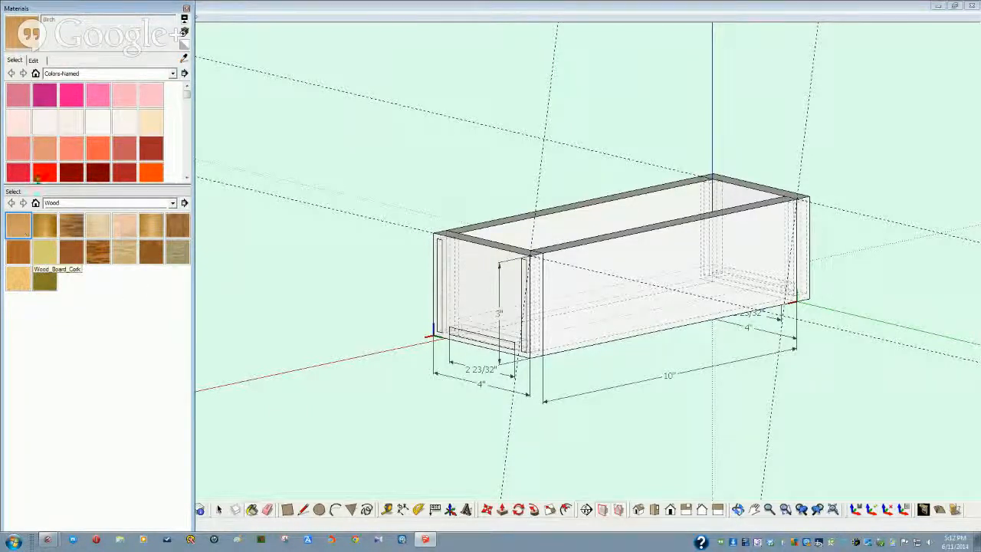
{"action": "left_click", "coordinate": [577, 313]}
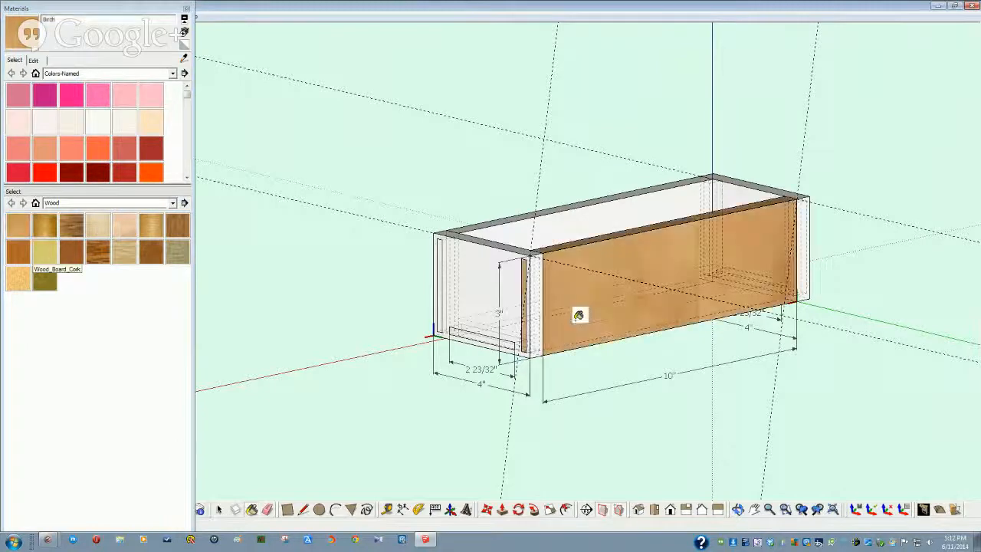
{"action": "middle_click_drag", "start_coordinate": [561, 228], "coordinate": [326, 329]}
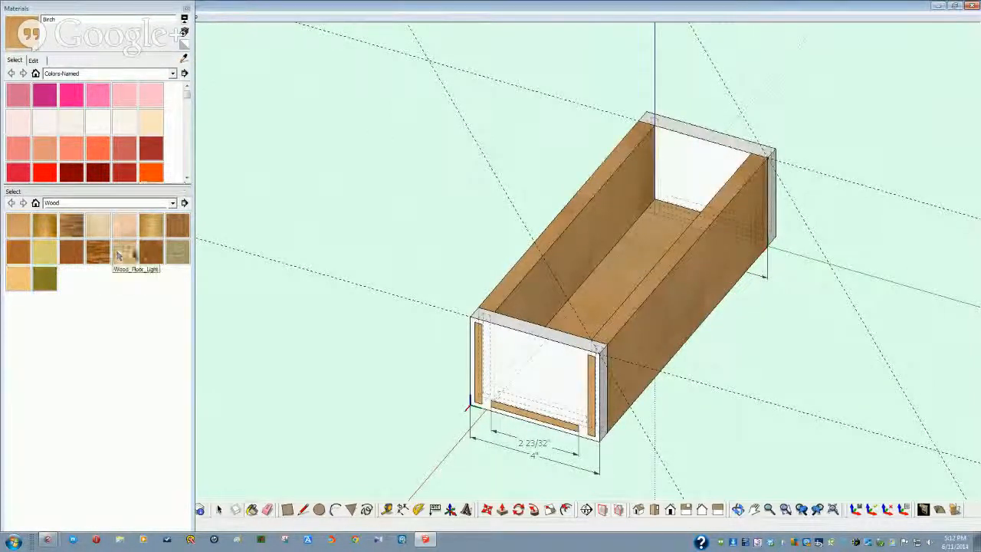
Try the Wood_Plywood_Knots material on the end boards, and replace it with red oak
{"action": "left_click", "coordinate": [47, 284]}
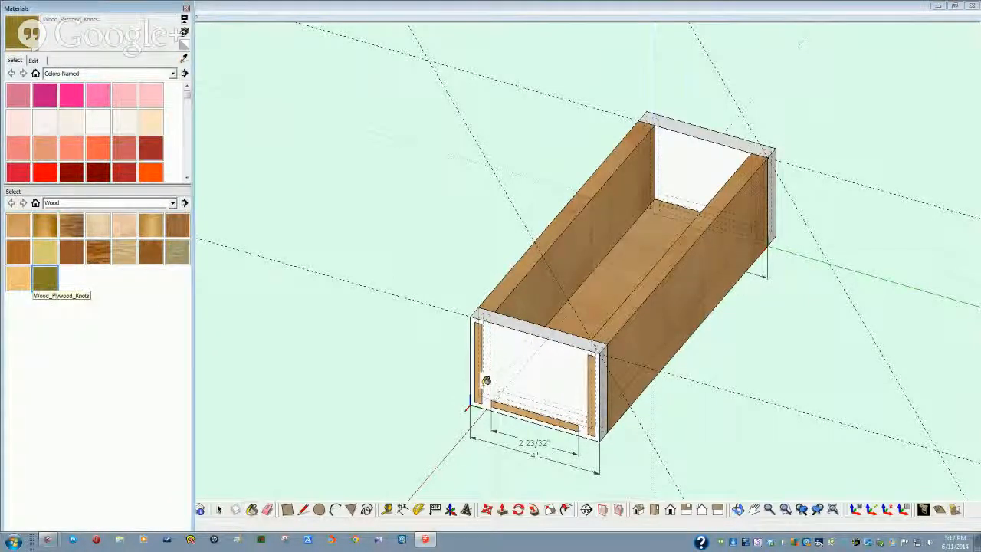
{"action": "left_click", "coordinate": [551, 380]}
{"action": "mouse_move", "coordinate": [400, 455]}
{"action": "middle_mouse_down"}
{"action": "mouse_move", "coordinate": [373, 440]}
{"action": "mouse_move", "coordinate": [365, 403]}
{"action": "mouse_move", "coordinate": [253, 321]}
{"action": "middle_mouse_up"}
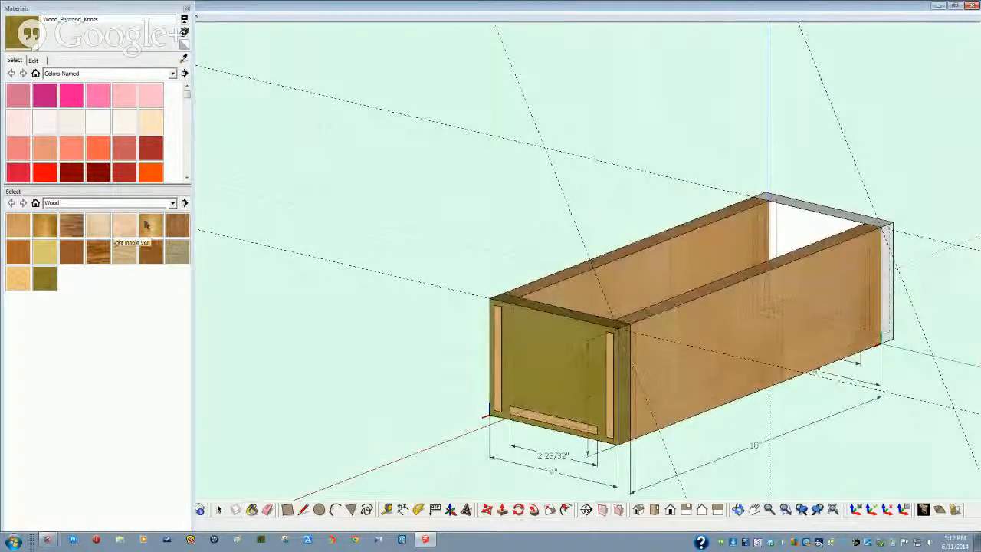
{"action": "left_click", "coordinate": [151, 225]}
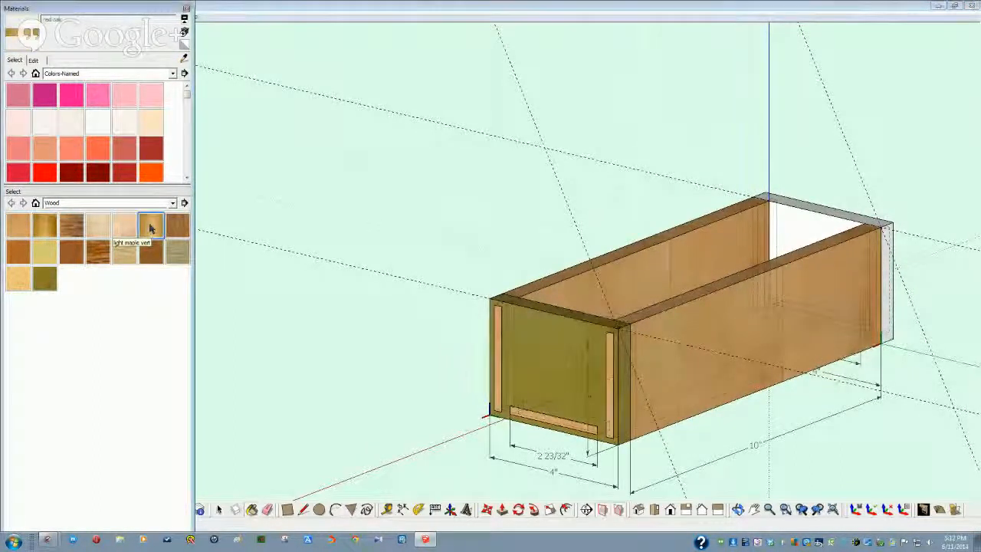
{"action": "left_click", "coordinate": [557, 366]}
{"action": "mouse_move", "coordinate": [557, 366]}
{"action": "middle_mouse_down"}
{"action": "mouse_move", "coordinate": [631, 340]}
{"action": "mouse_move", "coordinate": [560, 424]}
{"action": "mouse_move", "coordinate": [497, 386]}
{"action": "mouse_move", "coordinate": [421, 365]}
{"action": "middle_mouse_up"}
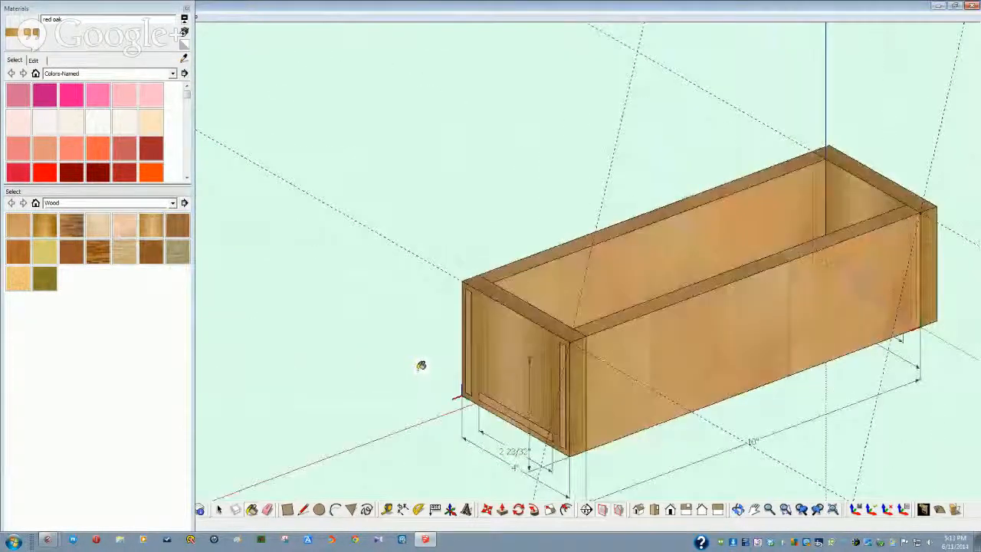
Paint both end boards with the named color 0073_MediumSeaGreen
{"action": "left_click_drag", "start_coordinate": [190, 98], "coordinate": [188, 131]}
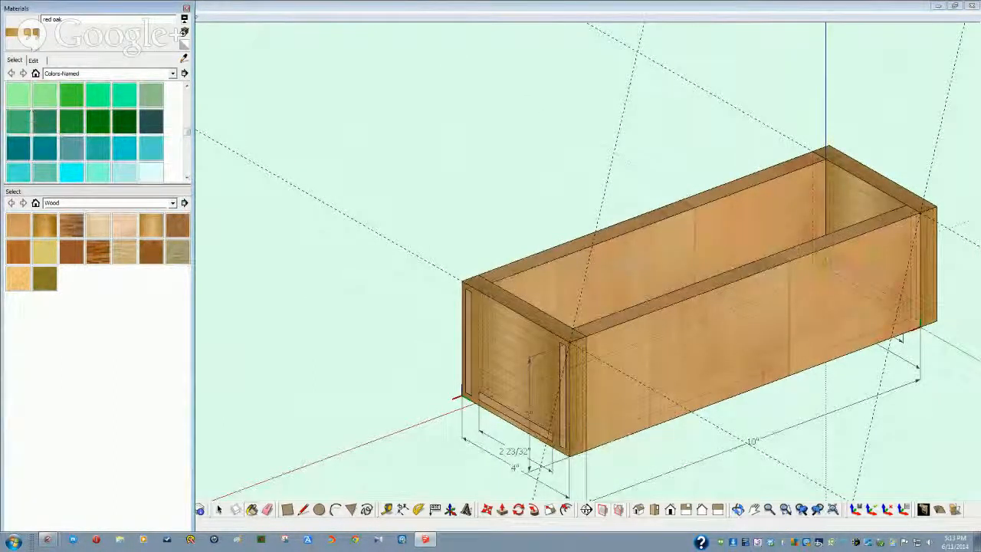
{"action": "left_click", "coordinate": [18, 132]}
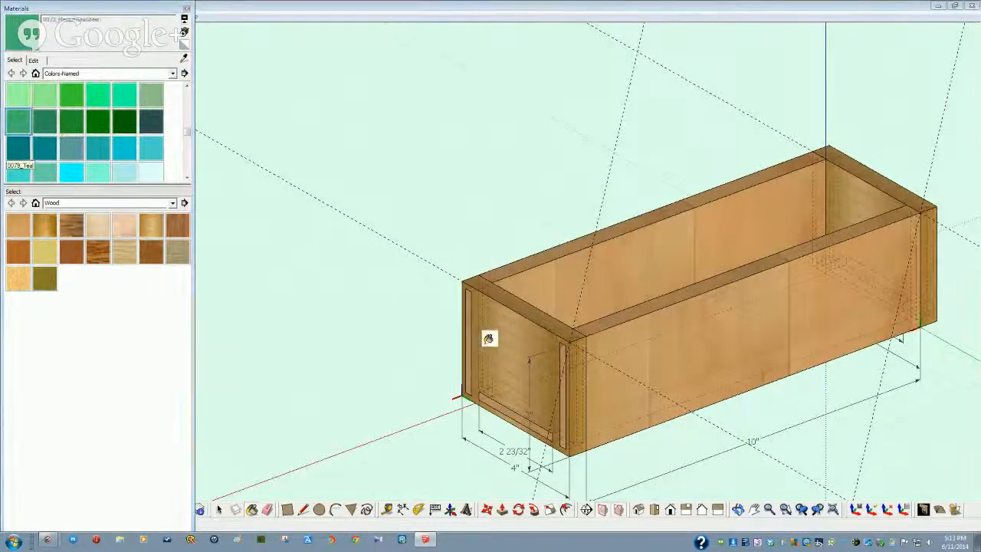
{"action": "left_click", "coordinate": [529, 337]}
{"action": "left_click", "coordinate": [866, 201]}
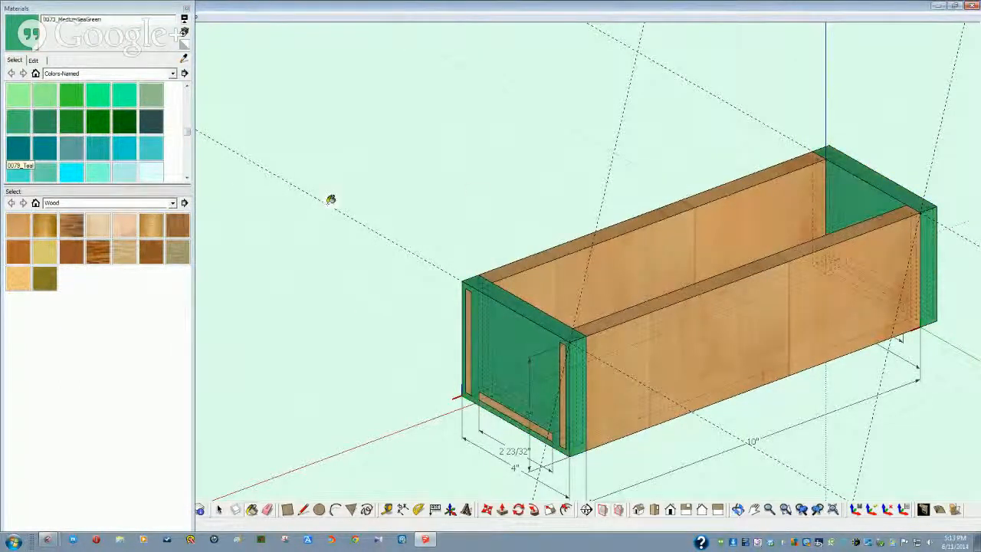
Paint the side and bottom boards with the named color 0014_DarkSalmon, and close the materials browser
{"action": "left_click_drag", "start_coordinate": [187, 134], "coordinate": [186, 94]}
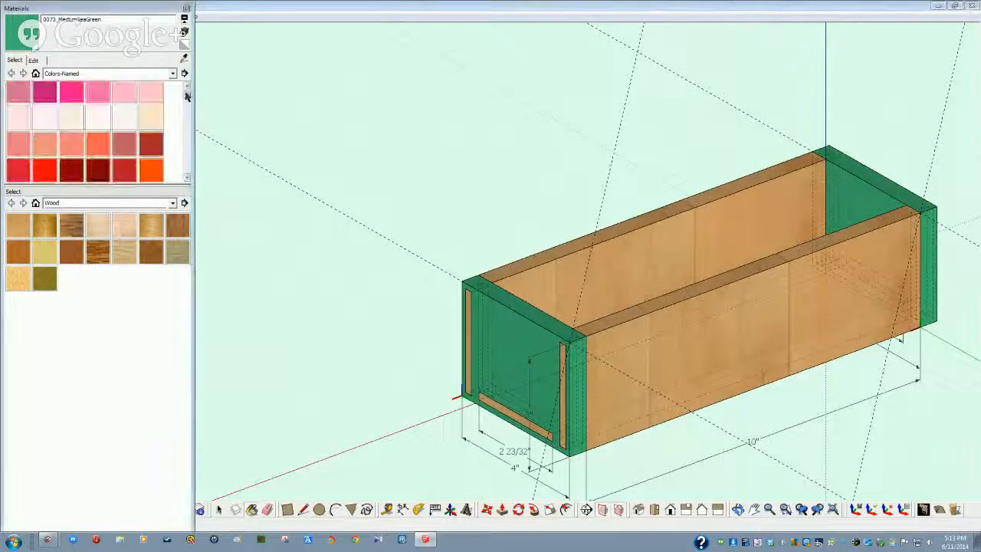
{"action": "left_click", "coordinate": [44, 143]}
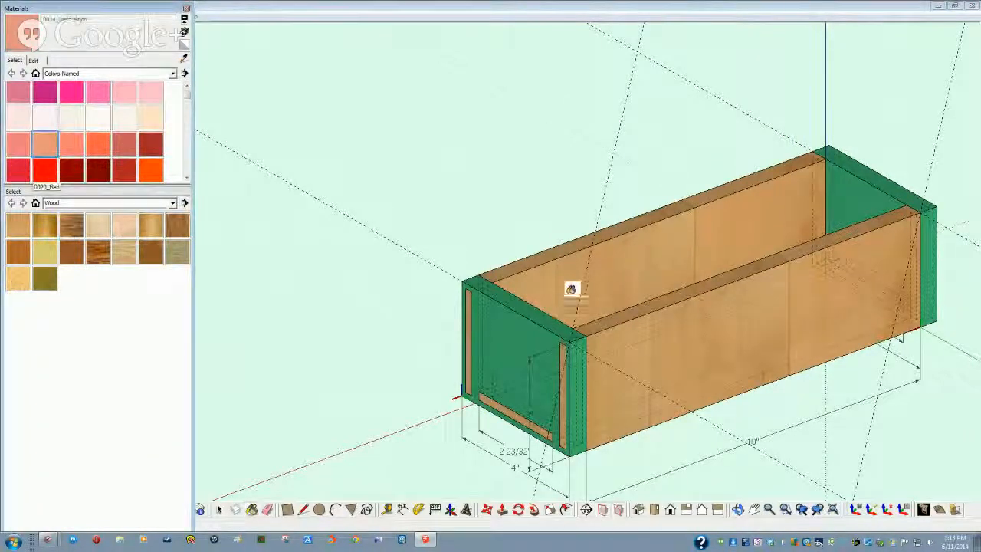
{"action": "left_click", "coordinate": [639, 344]}
{"action": "middle_click_drag", "start_coordinate": [638, 344], "coordinate": [252, 305]}
{"action": "left_click", "coordinate": [187, 8]}
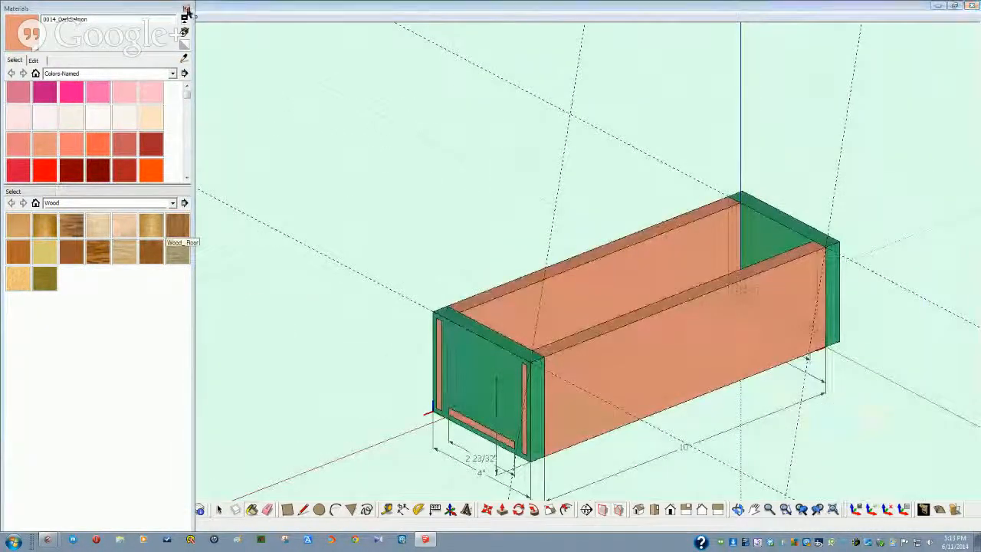
{"action": "middle_click_drag", "start_coordinate": [286, 293], "coordinate": [223, 298]}
Unhide the lid component on top of the box and clear the selection
{"action": "left_click", "coordinate": [85, 220]}
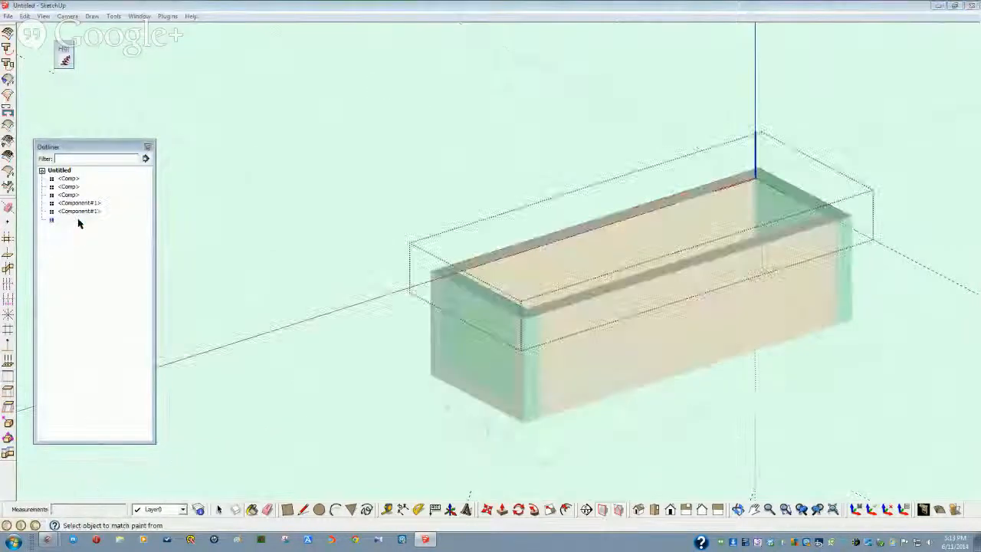
{"action": "right_click", "coordinate": [79, 221]}
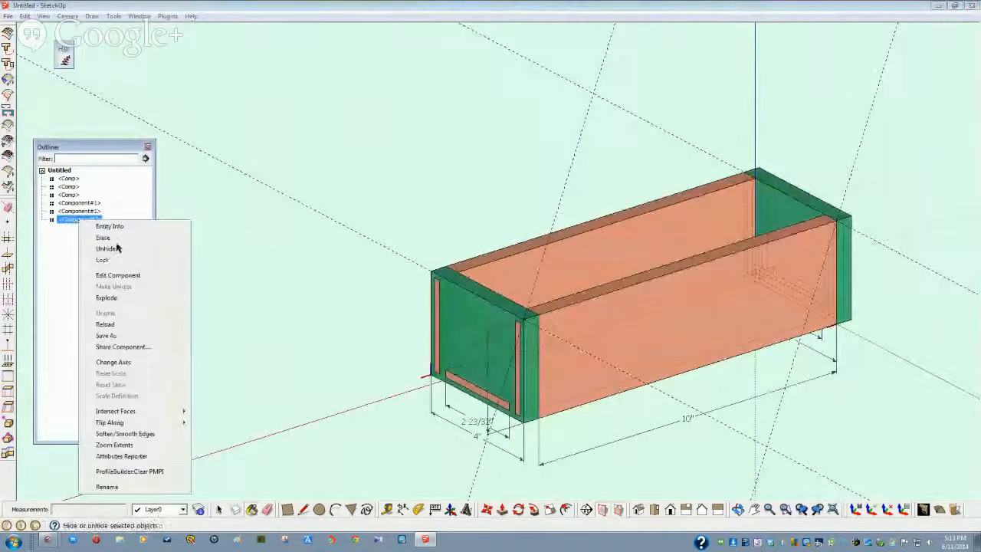
{"action": "left_click", "coordinate": [116, 249]}
{"action": "middle_click_drag", "start_coordinate": [385, 306], "coordinate": [390, 314]}
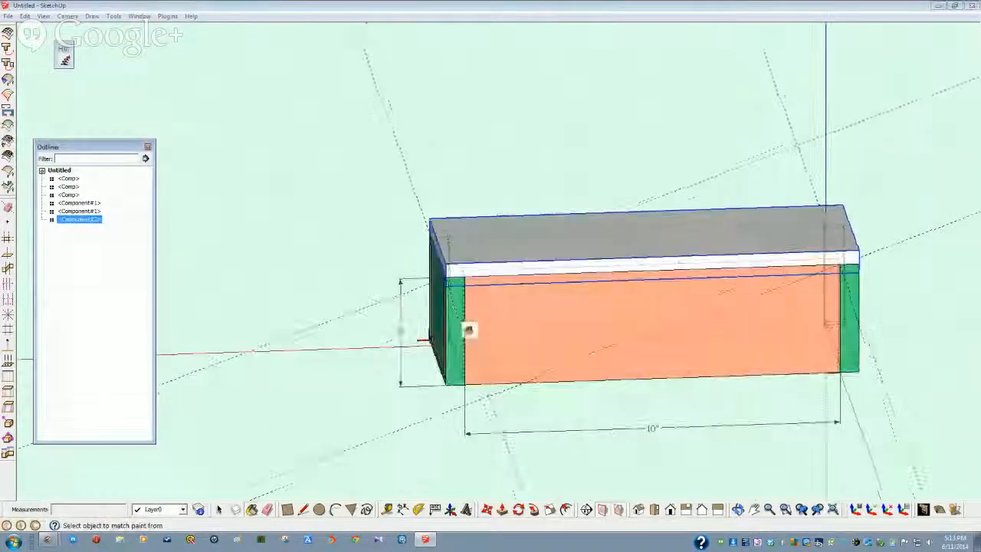
{"action": "middle_click_drag", "start_coordinate": [509, 279], "coordinate": [501, 279]}
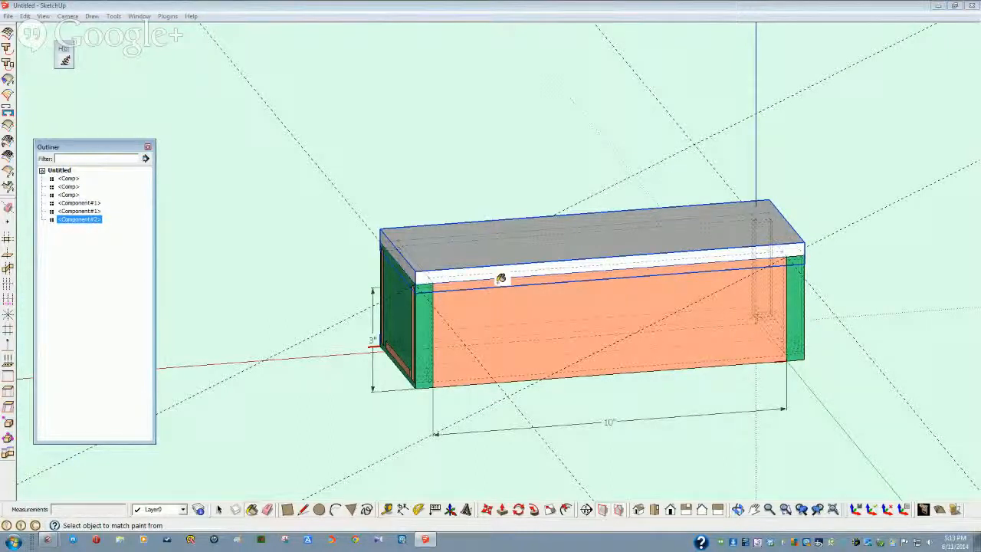
{"action": "key", "text": "space"}
{"action": "left_click", "coordinate": [304, 411]}
{"action": "middle_click_drag", "start_coordinate": [306, 415], "coordinate": [388, 411]}
{"action": "scroll", "coordinate": [462, 388], "scroll_direction": "up", "scroll_amount": 3}
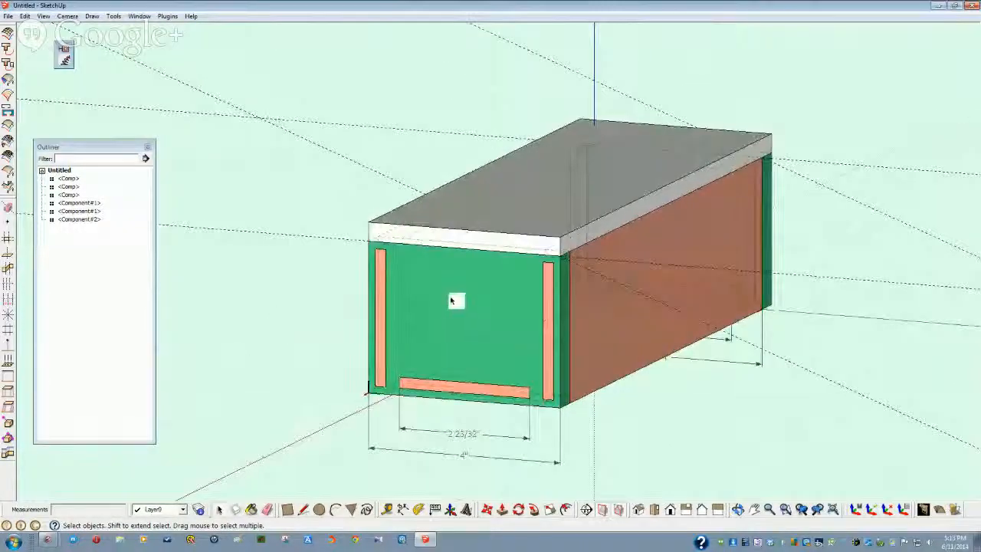
{"action": "left_click", "coordinate": [448, 285]}
{"action": "triple_click", "coordinate": [450, 285]}
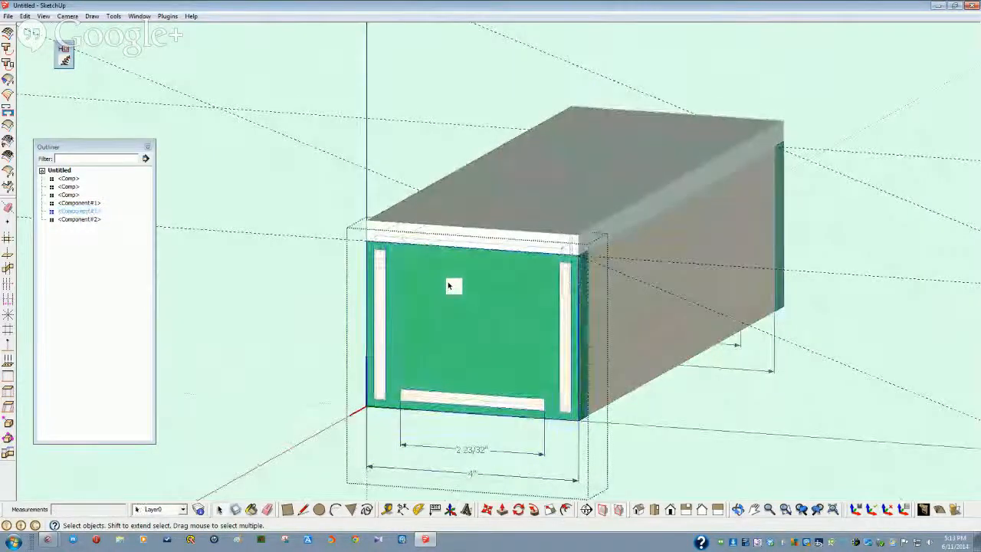
{"action": "middle_click_drag", "start_coordinate": [438, 315], "coordinate": [484, 295]}
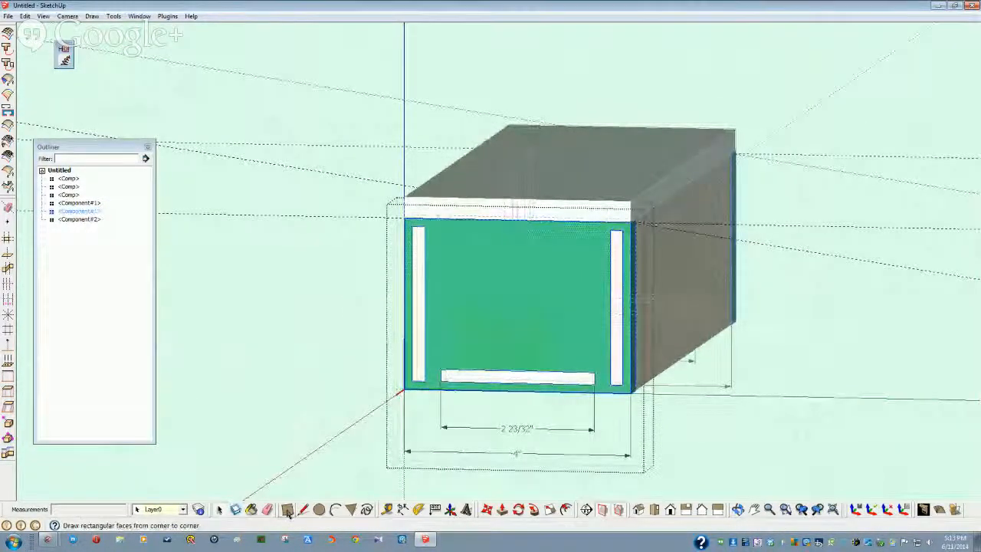
{"action": "left_click", "coordinate": [298, 360]}
{"action": "left_click", "coordinate": [412, 363]}
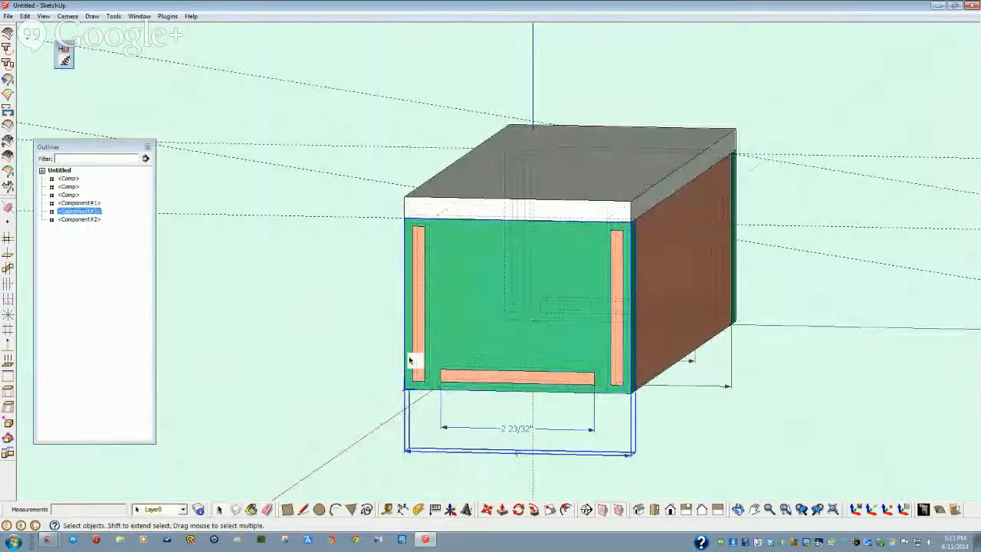
Draw a rectangle about 2 1/8" wide and 21/32" high on the upper part of the green end board
{"action": "left_click", "coordinate": [287, 510]}
{"action": "left_click", "coordinate": [459, 241]}
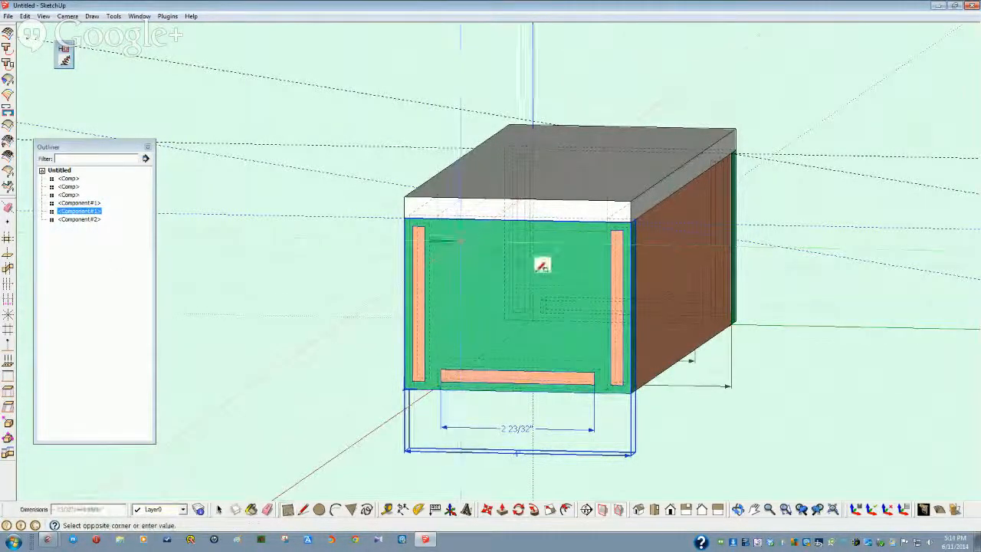
{"action": "left_click", "coordinate": [582, 280]}
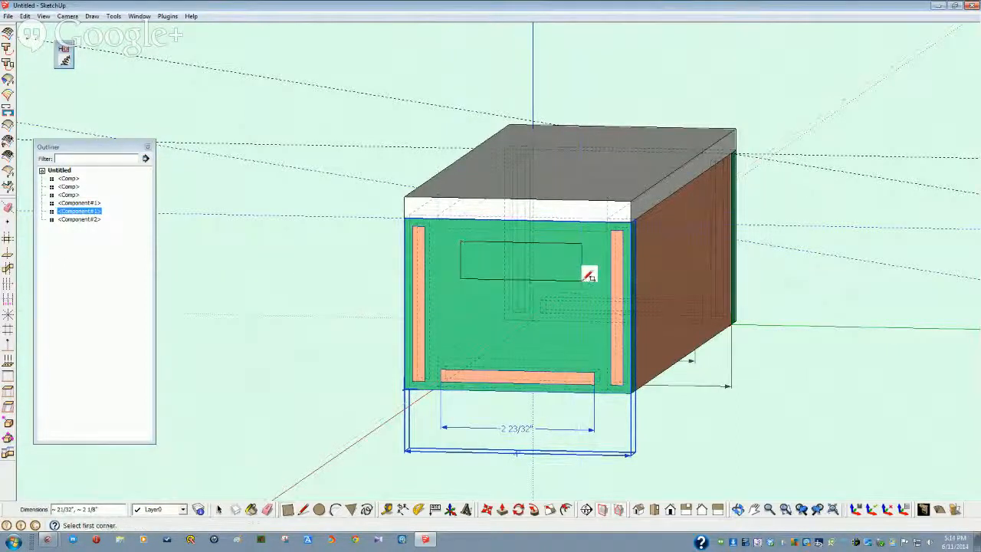
Round both ends of the rectangle with arcs of about 21/64" bulge and remove the leftover corner edges to form a slot outline
{"action": "left_click", "coordinate": [335, 510]}
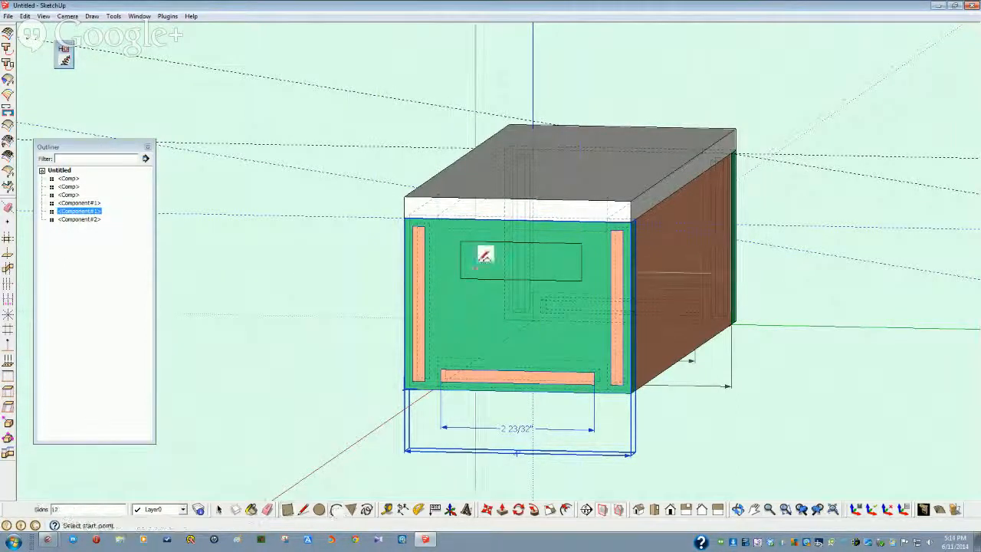
{"action": "left_click", "coordinate": [478, 240]}
{"action": "left_click", "coordinate": [477, 279]}
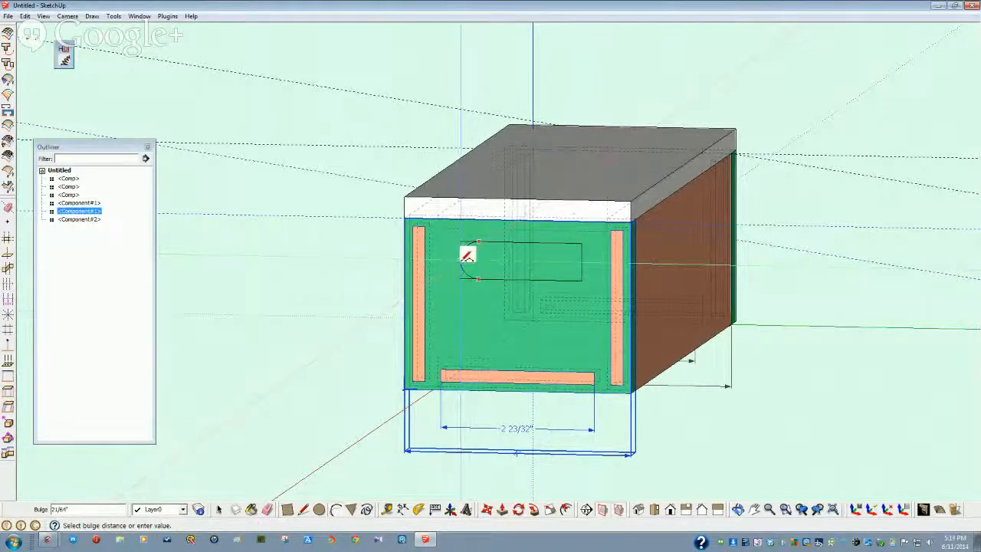
{"action": "left_click", "coordinate": [467, 255]}
{"action": "left_click", "coordinate": [565, 277]}
{"action": "left_click", "coordinate": [565, 243]}
{"action": "left_click", "coordinate": [583, 258]}
{"action": "key", "text": "space"}
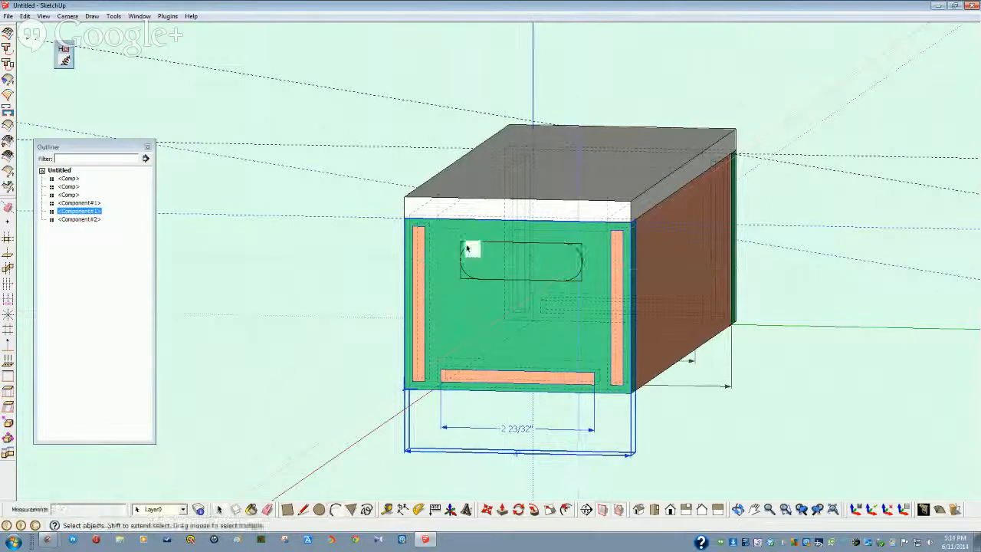
{"action": "left_click", "coordinate": [464, 245]}
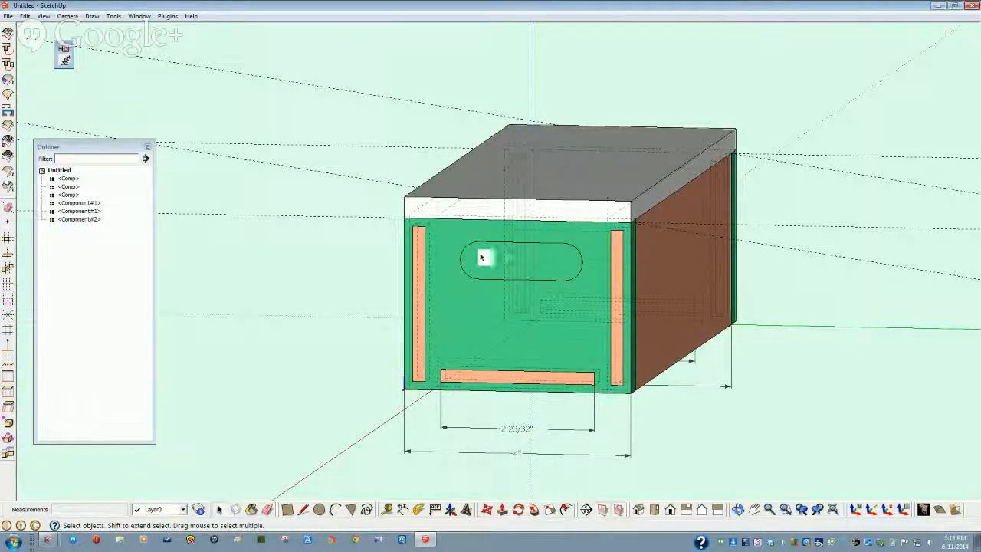
Open the end board component for editing and trace both rounded slot ends with arcs of about 21/64" bulge
{"action": "middle_click_drag", "start_coordinate": [471, 267], "coordinate": [416, 281]}
{"action": "scroll", "coordinate": [463, 289], "scroll_direction": "up", "scroll_amount": 5}
{"action": "scroll", "coordinate": [460, 265], "scroll_direction": "up", "scroll_amount": 4}
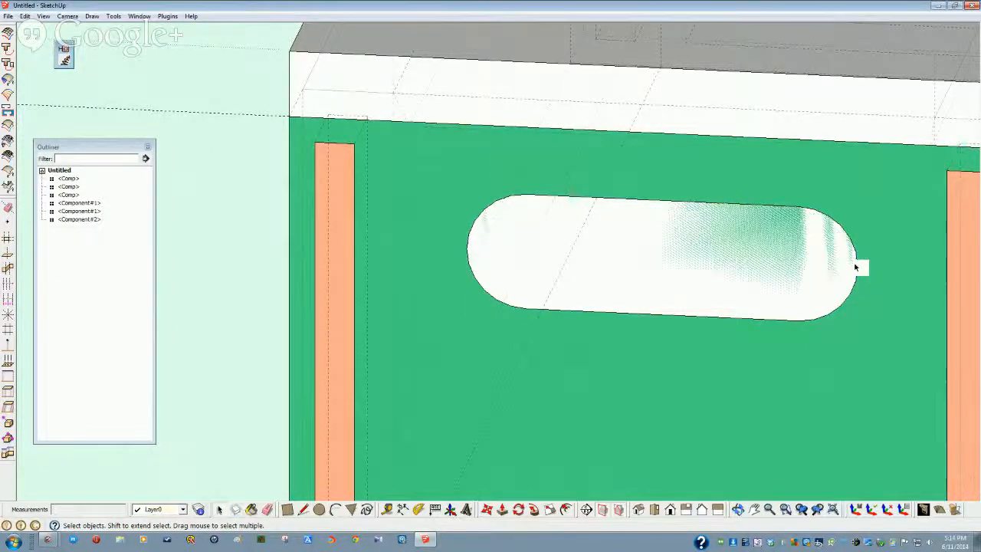
{"action": "scroll", "coordinate": [619, 339], "scroll_direction": "down", "scroll_amount": 3}
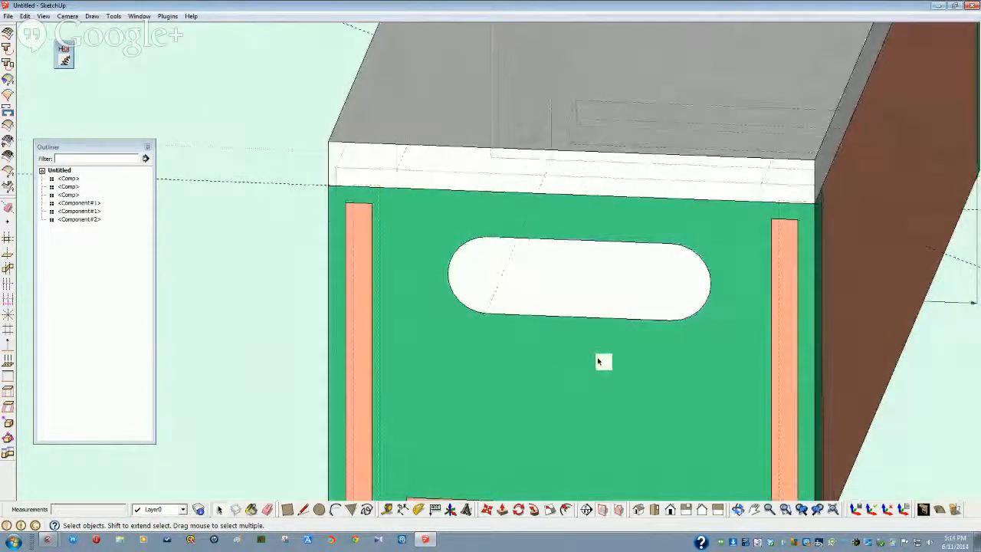
{"action": "scroll", "coordinate": [604, 361], "scroll_direction": "up", "scroll_amount": 2}
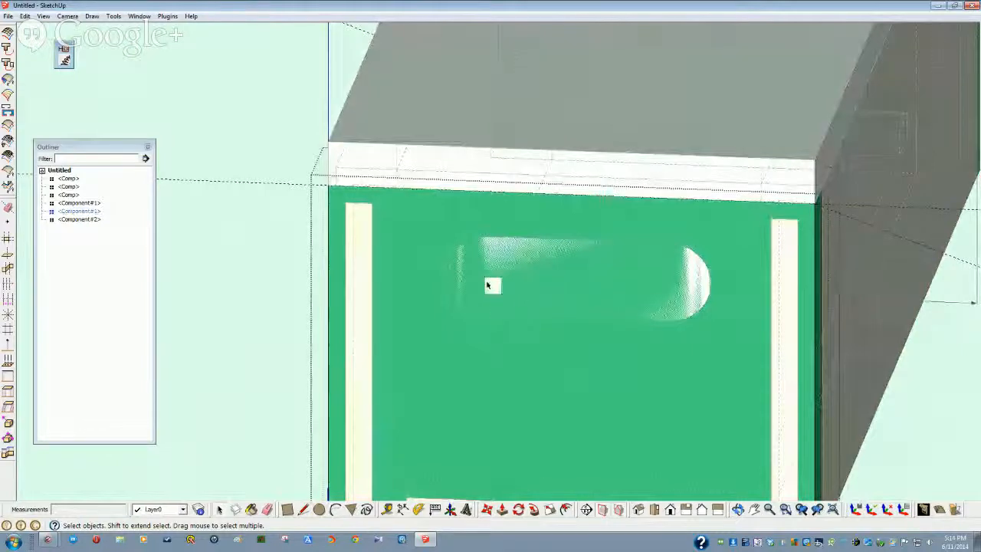
{"action": "scroll", "coordinate": [449, 304], "scroll_direction": "up", "scroll_amount": 1}
{"action": "scroll", "coordinate": [521, 294], "scroll_direction": "up", "scroll_amount": 1}
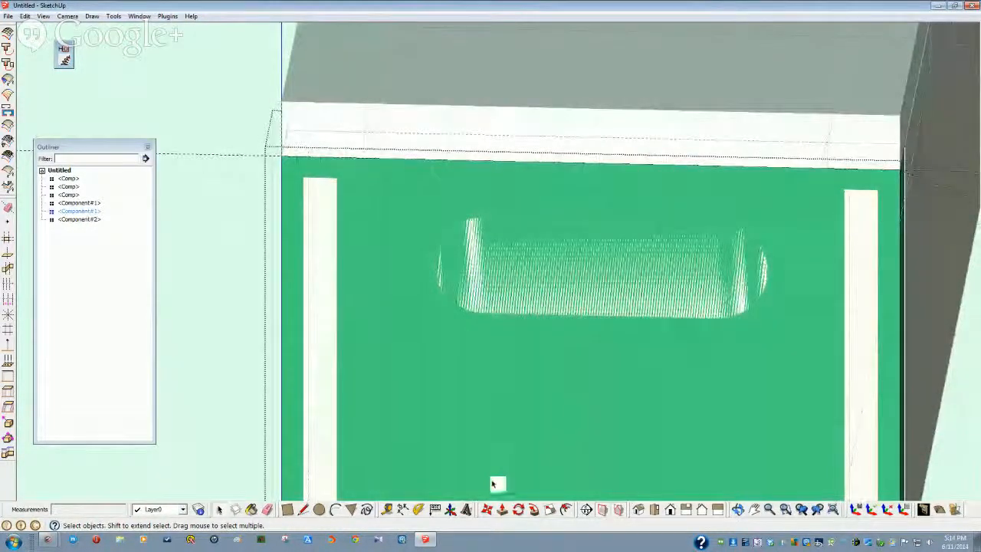
{"action": "left_click", "coordinate": [320, 509]}
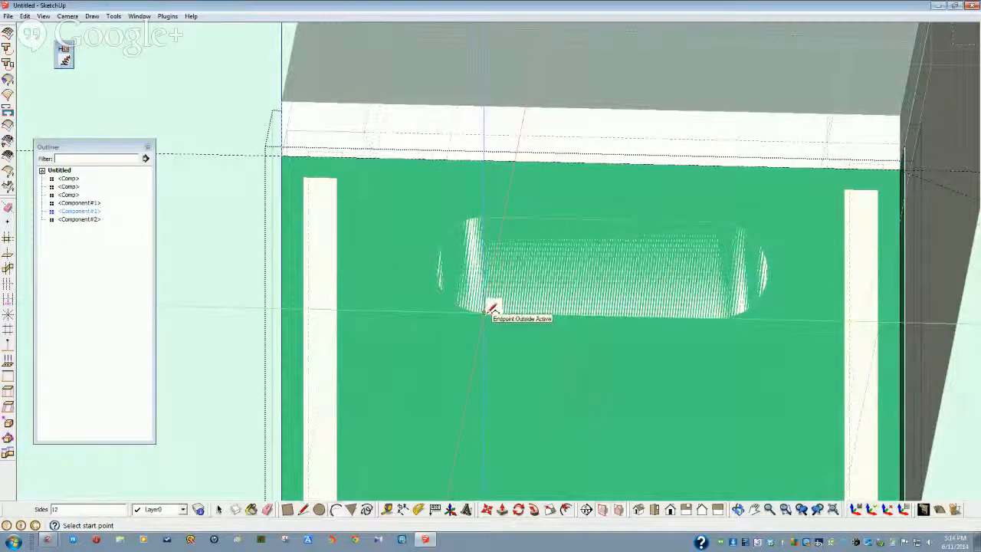
{"action": "left_click", "coordinate": [484, 310]}
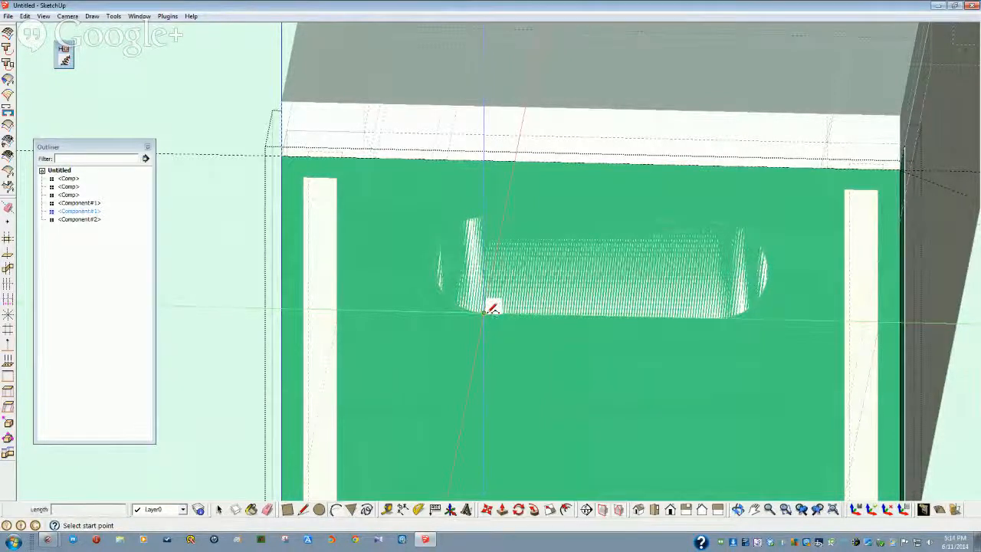
{"action": "left_click", "coordinate": [484, 218]}
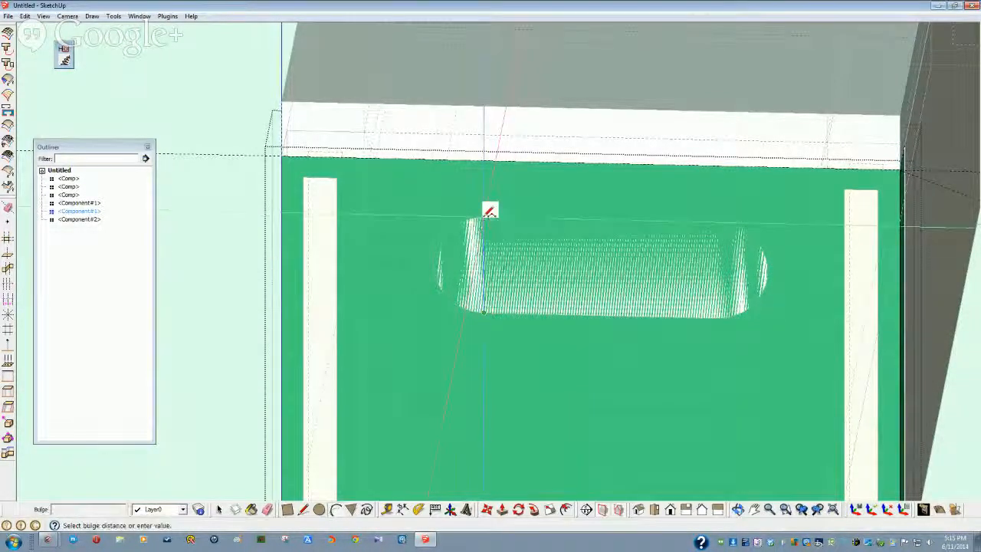
{"action": "left_click", "coordinate": [440, 261]}
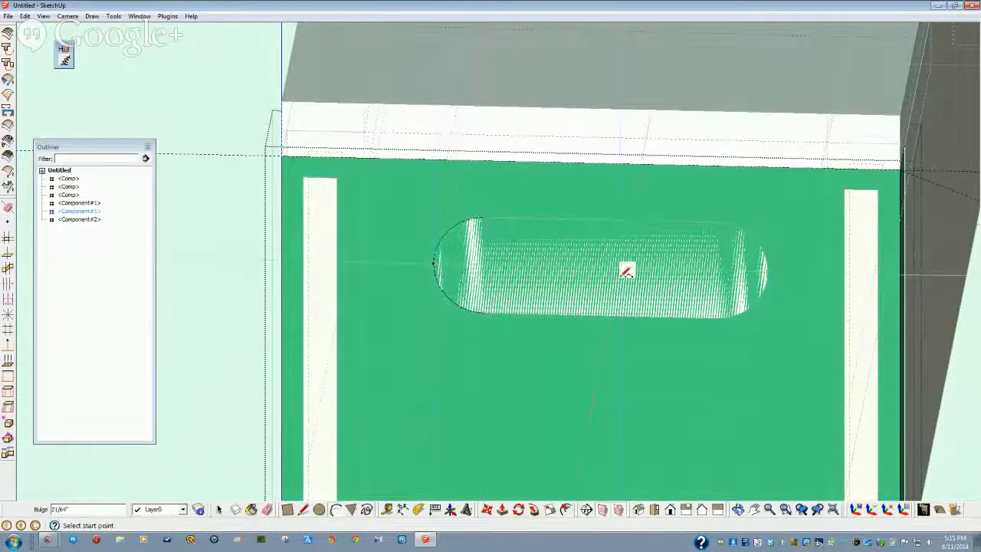
{"action": "left_click", "coordinate": [718, 316]}
{"action": "left_click", "coordinate": [717, 222]}
{"action": "left_click", "coordinate": [769, 267]}
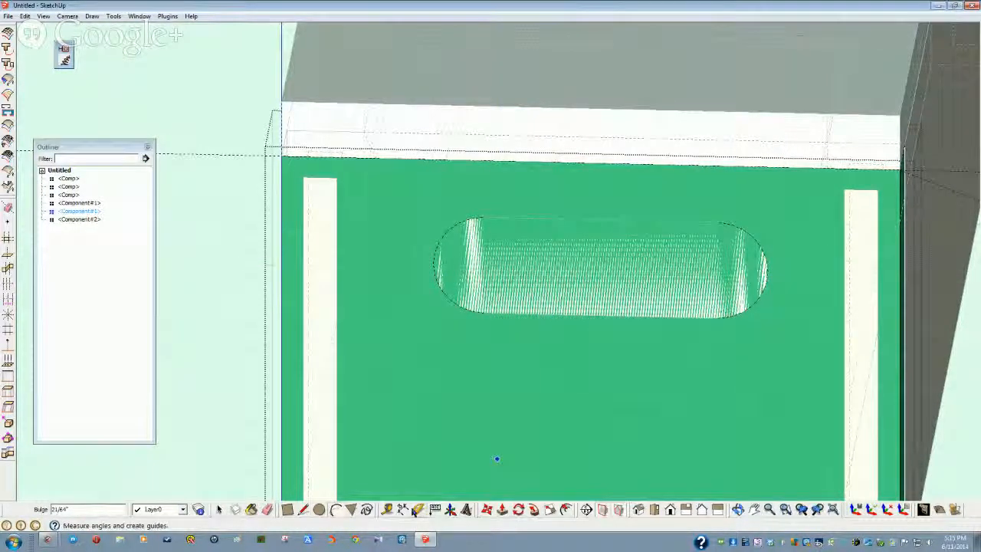
Connect the two arcs with straight upper and lower lines to close the slot outline inside the end board component
{"action": "left_click", "coordinate": [303, 510]}
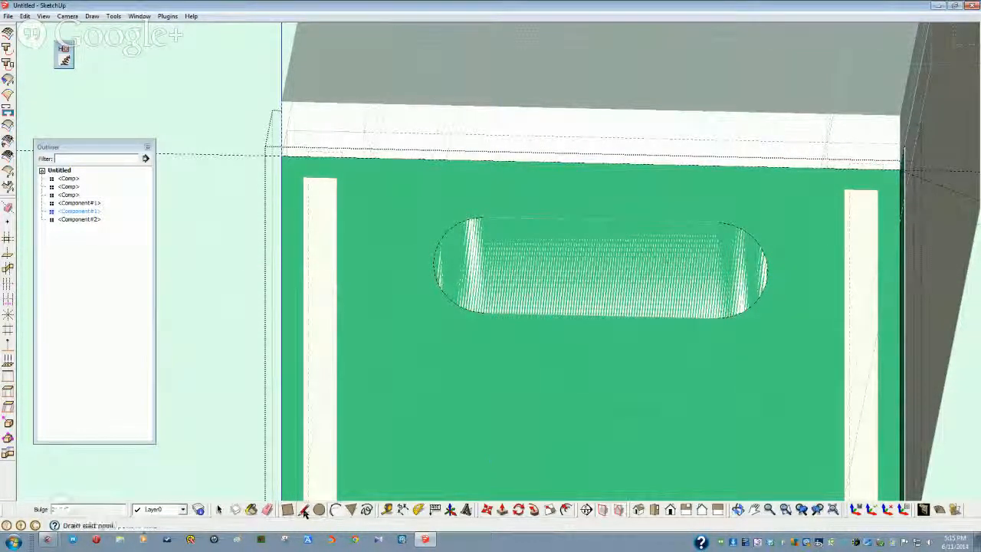
{"action": "left_click", "coordinate": [483, 217]}
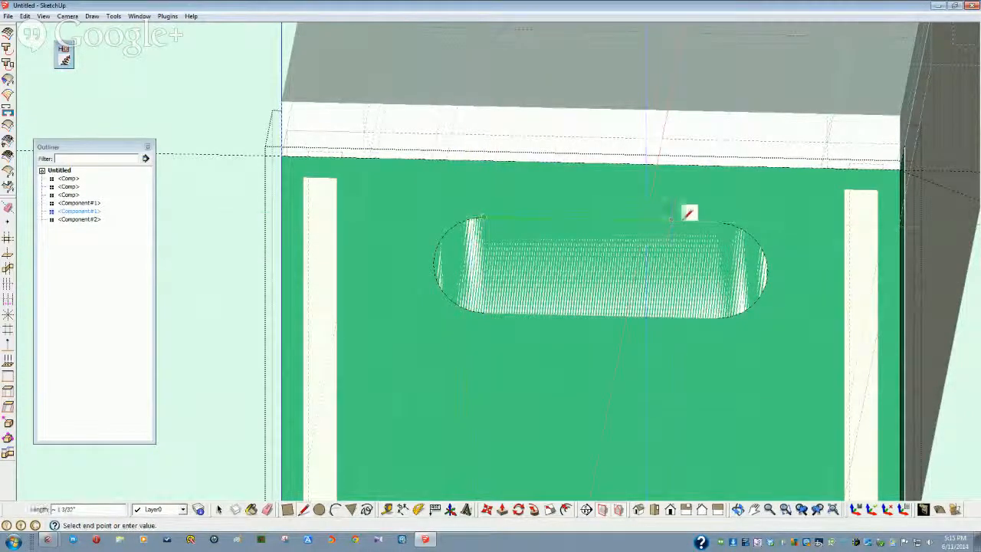
{"action": "left_click", "coordinate": [715, 221]}
{"action": "left_click", "coordinate": [484, 312]}
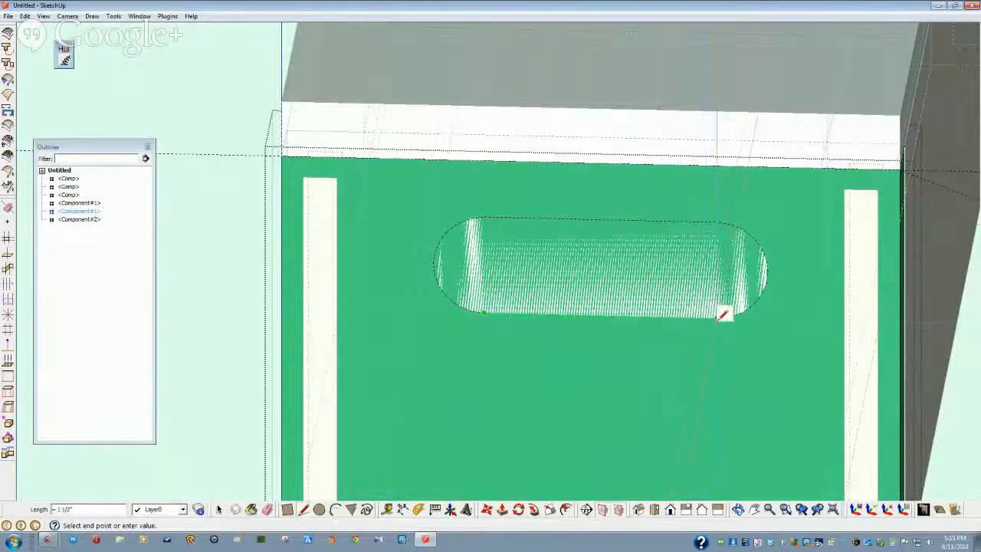
{"action": "left_click", "coordinate": [721, 315]}
Exit the end board component and delete the loose slot face drawn in front of it
{"action": "key", "text": "space"}
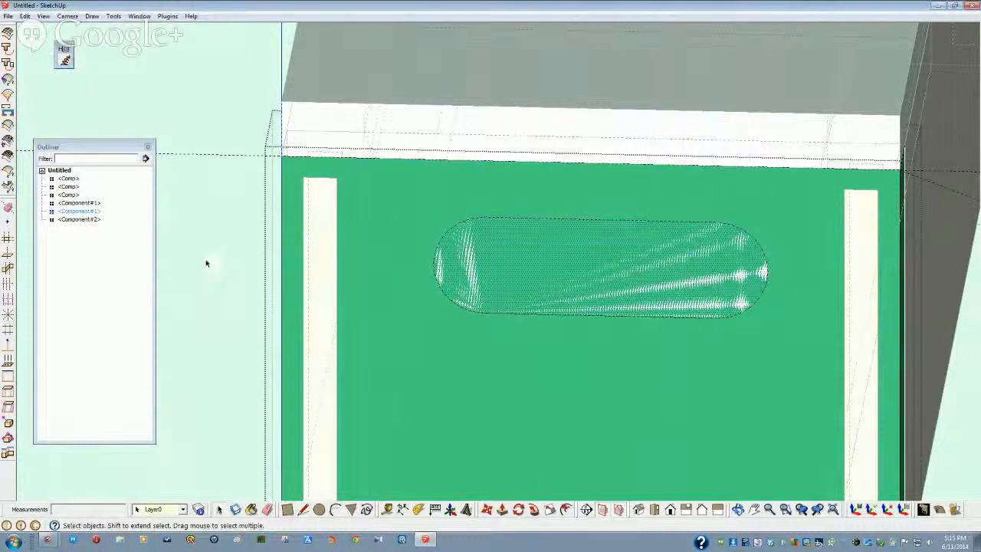
{"action": "left_click", "coordinate": [445, 281]}
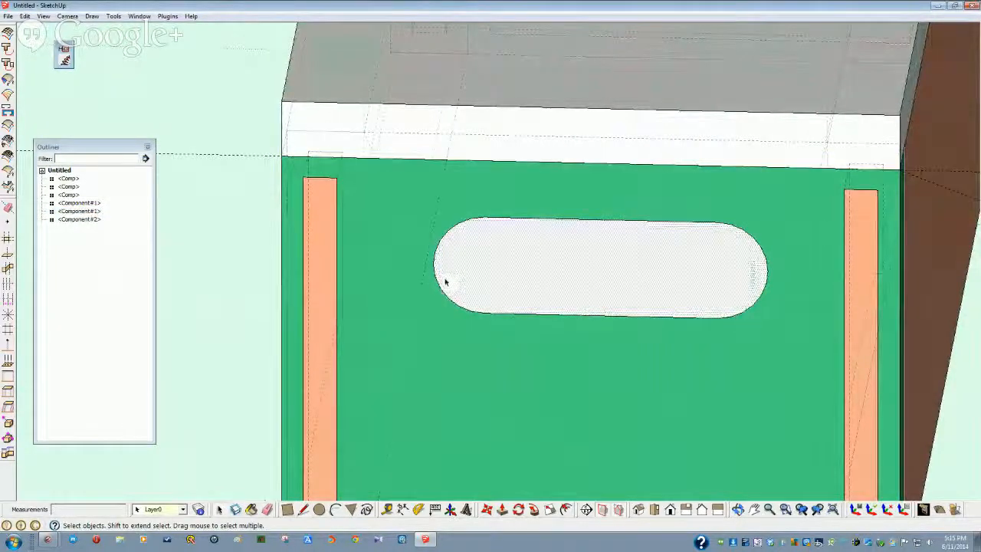
{"action": "key", "text": "Delete"}
Reopen the end board component and push the slot face in 1/2" to cut the handle opening through the board
{"action": "double_click", "coordinate": [444, 283]}
{"action": "left_click", "coordinate": [462, 275]}
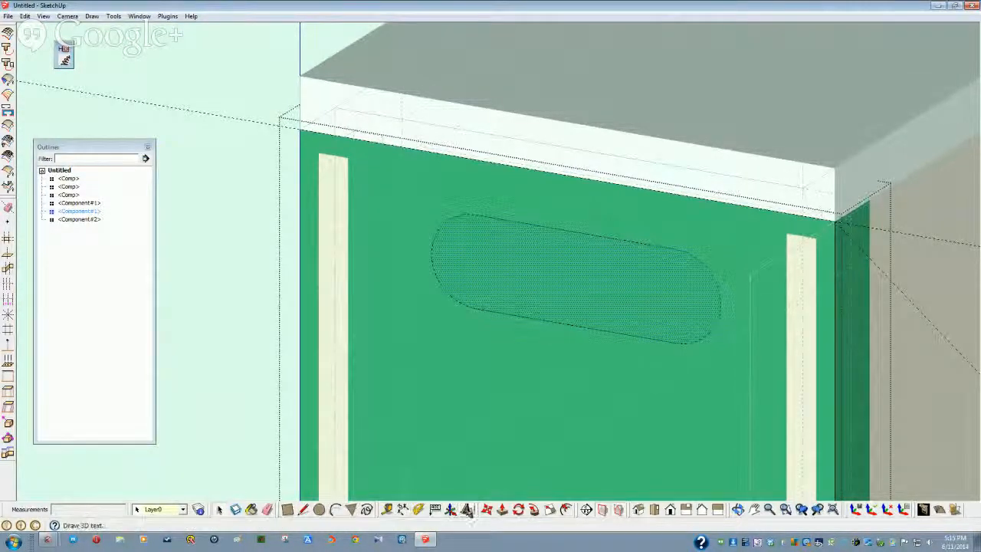
{"action": "left_click", "coordinate": [502, 510]}
{"action": "left_click_drag", "start_coordinate": [519, 303], "coordinate": [534, 291]}
{"action": "key", "text": "Return"}
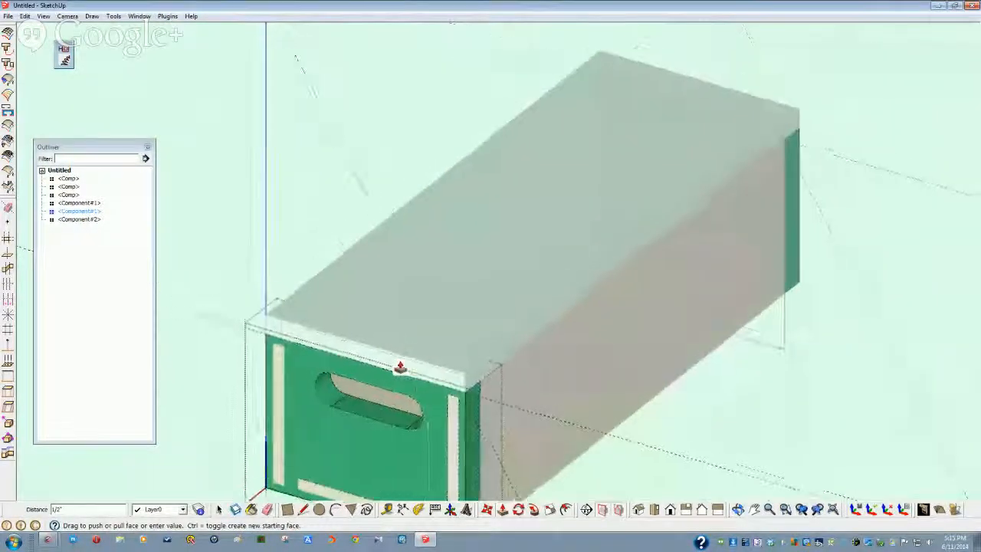
{"action": "key", "text": "space"}
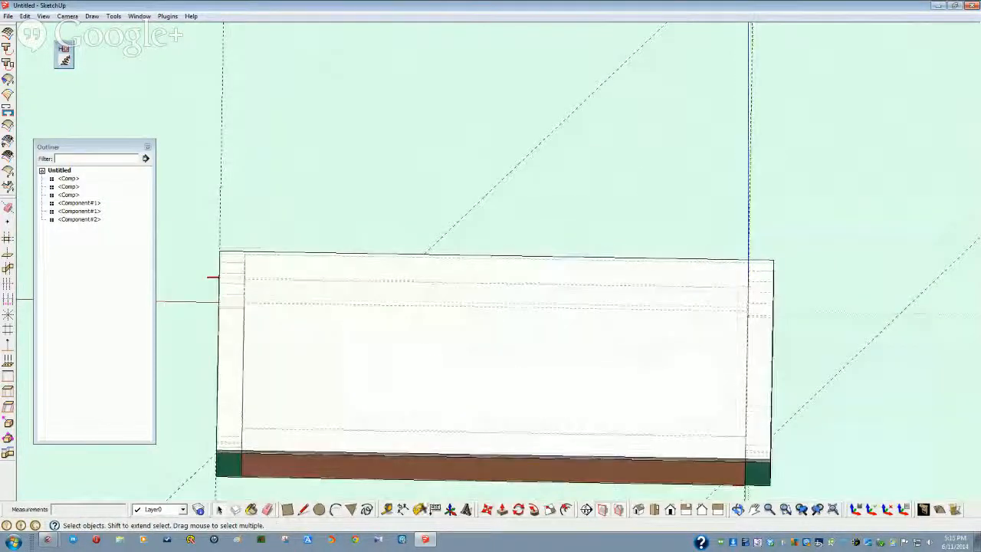
Draw a long, narrow rectangle on the top face of the lid, parallel to the lid's long edges
{"action": "left_click", "coordinate": [288, 510]}
{"action": "left_click", "coordinate": [380, 355]}
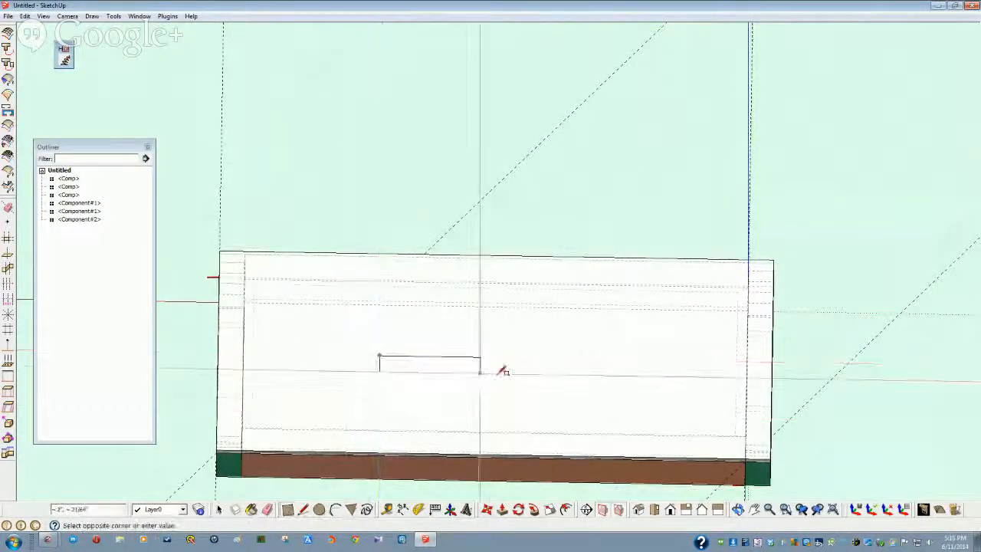
{"action": "left_click", "coordinate": [603, 382]}
{"action": "left_click", "coordinate": [434, 356]}
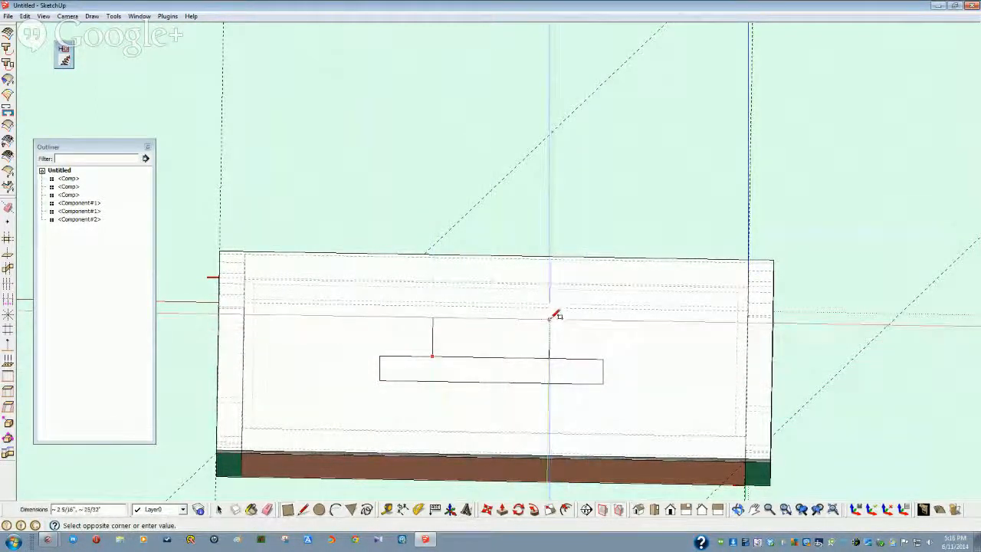
{"action": "key", "text": "Escape"}
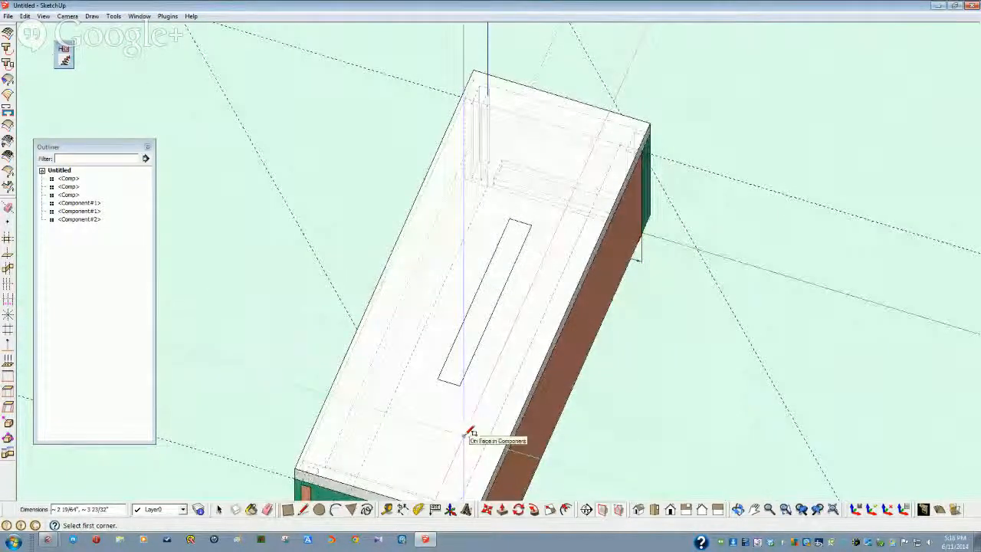
Draw a second rectangle about 2 1/2" by 45/64" on the lid, starting on the narrow rectangle's long edge
{"action": "middle_click_drag", "start_coordinate": [463, 437], "coordinate": [499, 344]}
{"action": "left_click", "coordinate": [494, 350]}
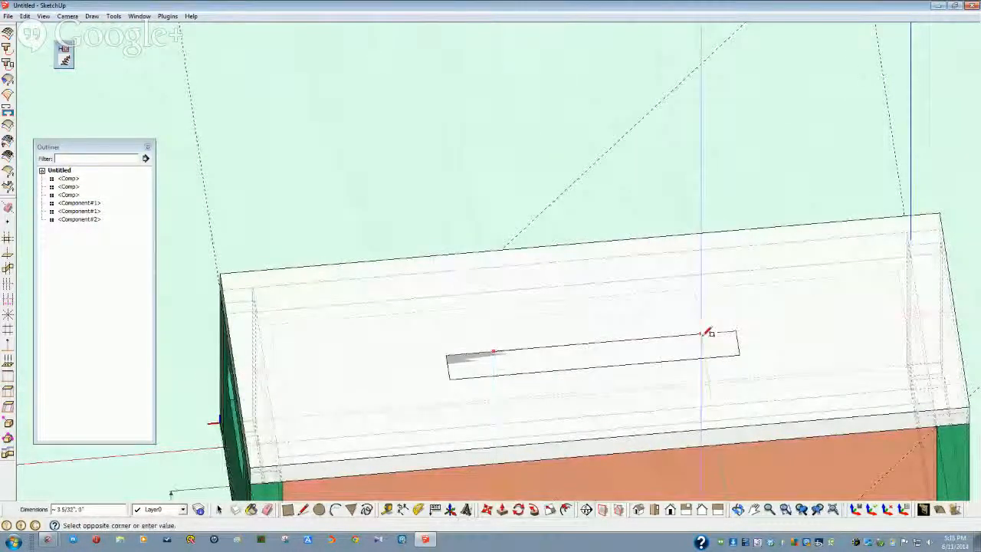
{"action": "left_click", "coordinate": [657, 298]}
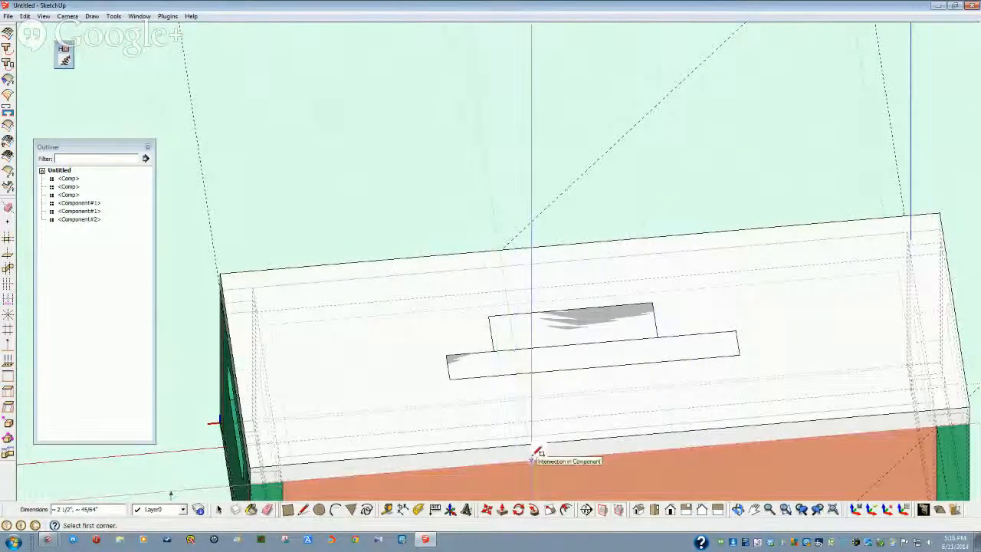
Move the second rectangle's outer long edge about 11/32" away from the narrow rectangle to make it deeper
{"action": "middle_click_drag", "start_coordinate": [537, 454], "coordinate": [667, 350]}
{"action": "key", "text": "space"}
{"action": "left_click", "coordinate": [665, 325]}
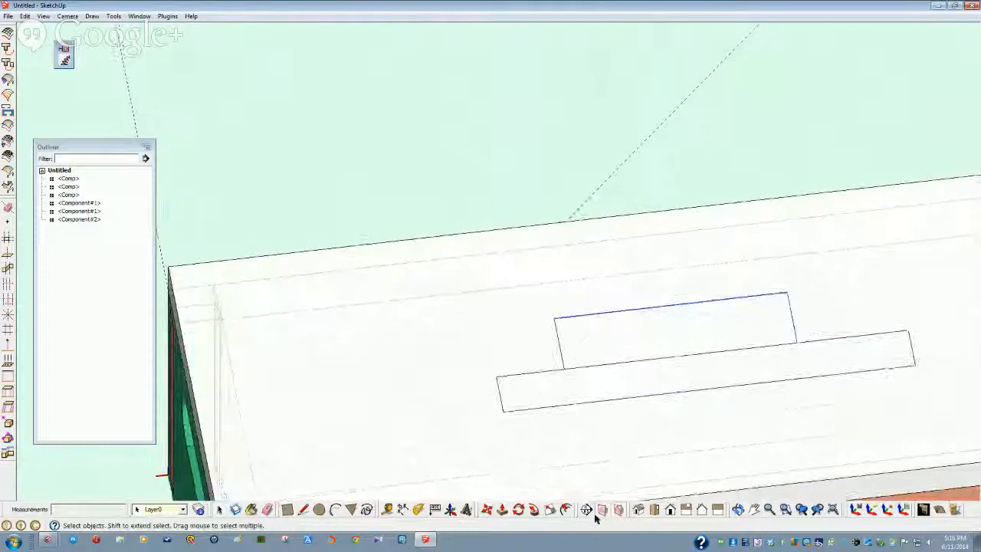
{"action": "left_click", "coordinate": [488, 513]}
{"action": "left_click", "coordinate": [565, 368]}
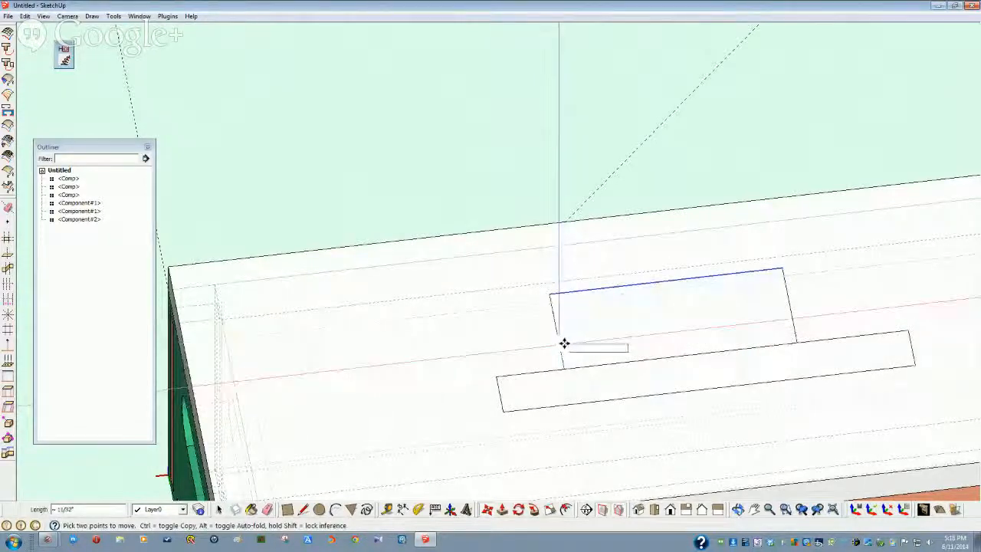
{"action": "left_click", "coordinate": [563, 341]}
{"action": "key", "text": "space"}
Select the faces of the two adjoining rectangles on the lid in turn to check how they are divided
{"action": "left_click", "coordinate": [635, 328]}
{"action": "middle_click_drag", "start_coordinate": [633, 381], "coordinate": [606, 370]}
{"action": "left_click", "coordinate": [580, 389]}
{"action": "left_click", "coordinate": [582, 357]}
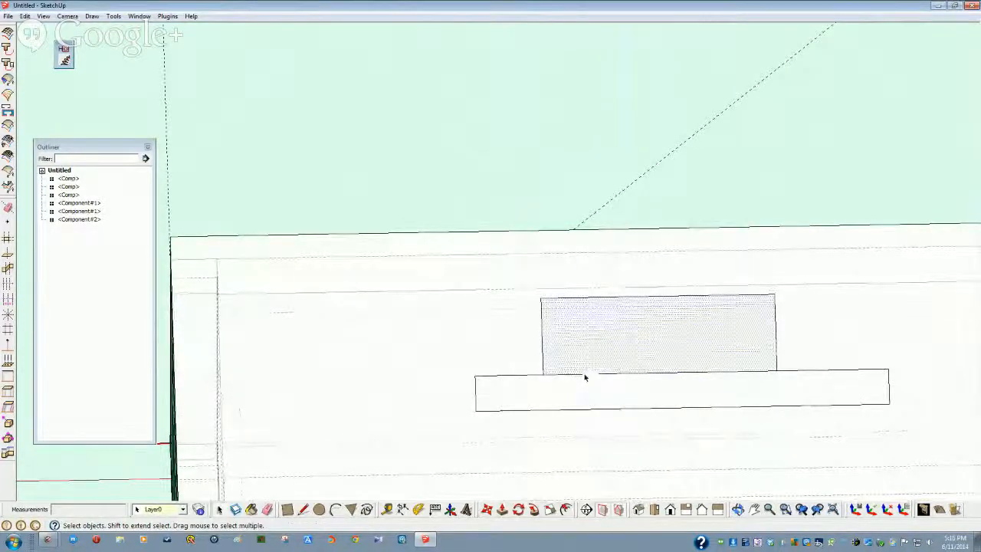
Delete the shared edge between the two rectangles on the lid so they merge, and select the combined face
{"action": "left_click", "coordinate": [584, 374]}
{"action": "left_click", "coordinate": [584, 381]}
{"action": "middle_click_drag", "start_coordinate": [585, 386], "coordinate": [841, 396]}
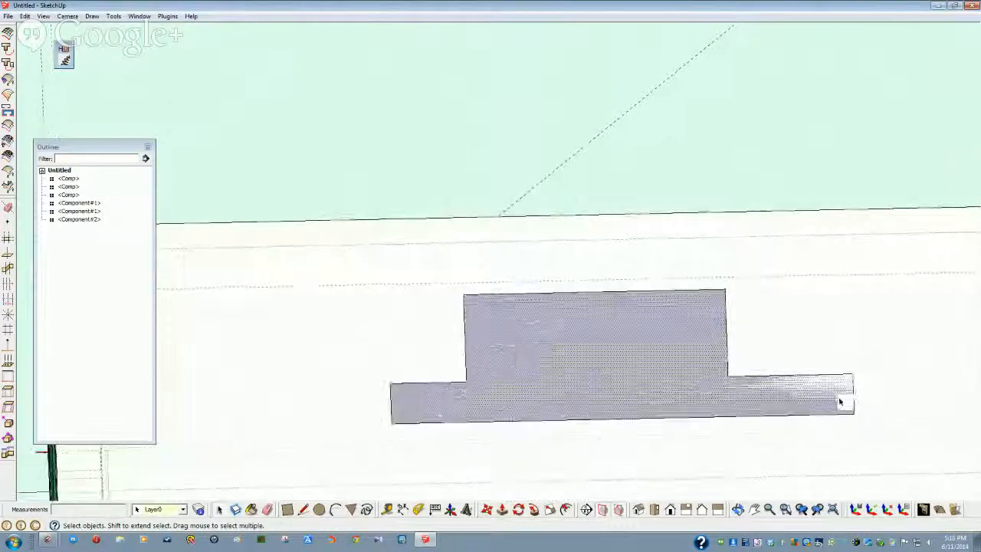
{"action": "mouse_move", "coordinate": [449, 399]}
{"action": "middle_mouse_down"}
{"action": "mouse_move", "coordinate": [767, 396]}
{"action": "mouse_move", "coordinate": [499, 453]}
{"action": "mouse_move", "coordinate": [425, 398]}
{"action": "mouse_move", "coordinate": [440, 409]}
{"action": "mouse_move", "coordinate": [526, 376]}
{"action": "mouse_move", "coordinate": [356, 427]}
{"action": "mouse_move", "coordinate": [366, 416]}
{"action": "mouse_move", "coordinate": [355, 412]}
{"action": "mouse_move", "coordinate": [368, 403]}
{"action": "mouse_move", "coordinate": [423, 422]}
{"action": "mouse_move", "coordinate": [383, 427]}
{"action": "middle_mouse_up"}
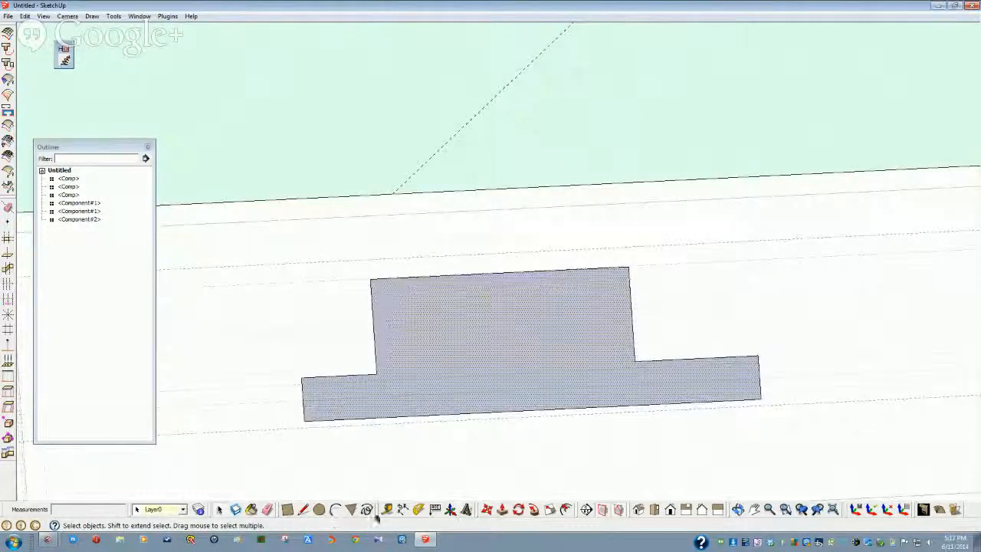
Dimension the two shoulder edges of the combined shape, on either side of its raised middle section
{"action": "left_click", "coordinate": [403, 509]}
{"action": "left_click", "coordinate": [322, 376]}
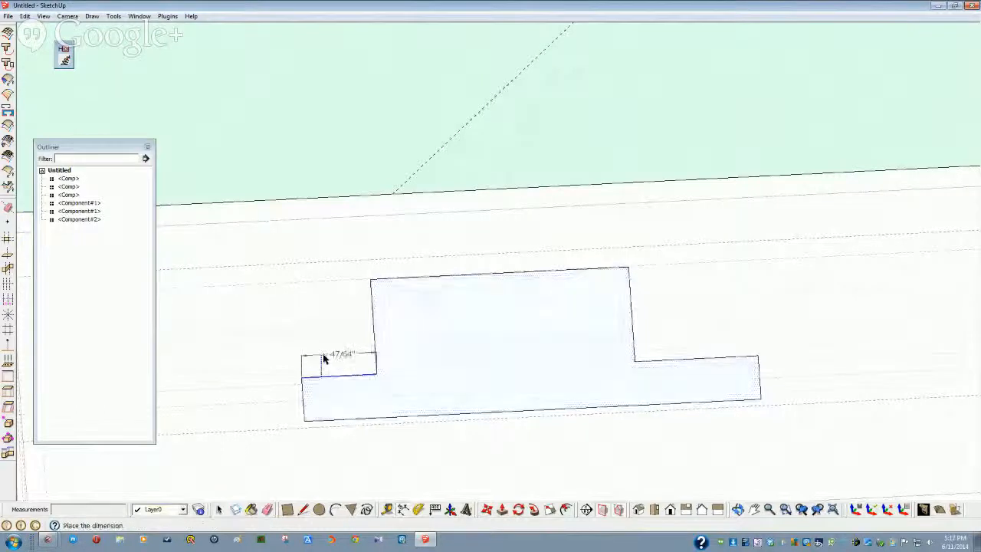
{"action": "left_click", "coordinate": [324, 355]}
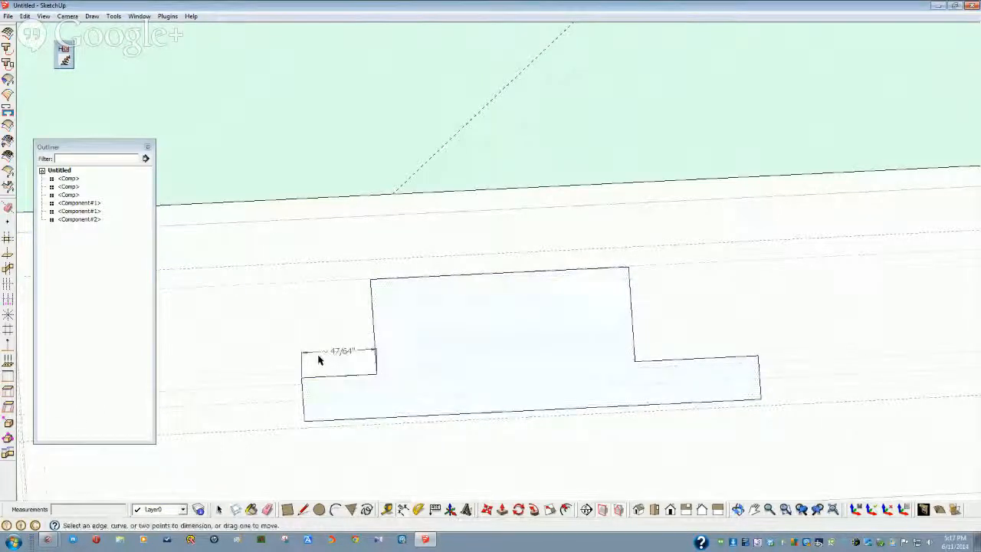
{"action": "left_click", "coordinate": [711, 361]}
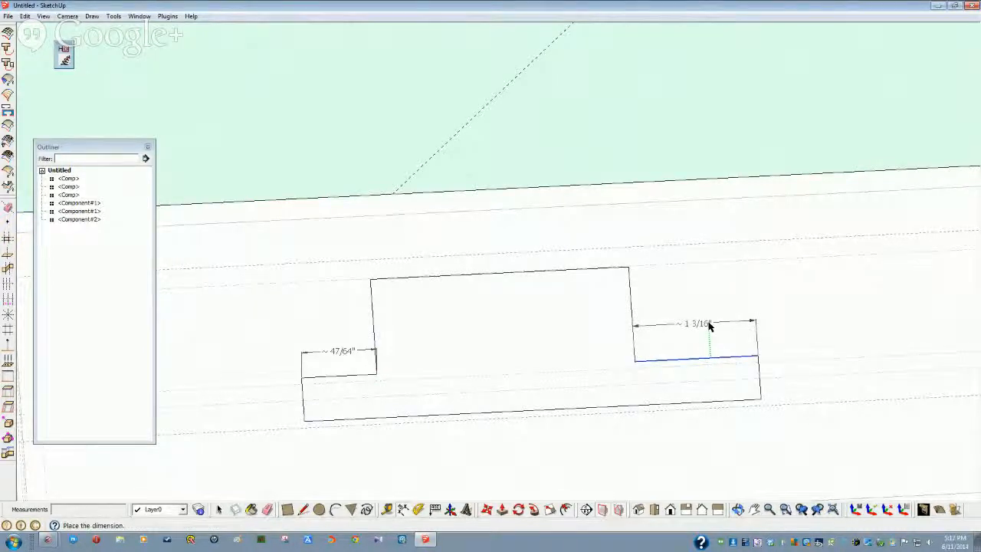
{"action": "left_click", "coordinate": [710, 334]}
{"action": "middle_click_drag", "start_coordinate": [574, 438], "coordinate": [482, 411]}
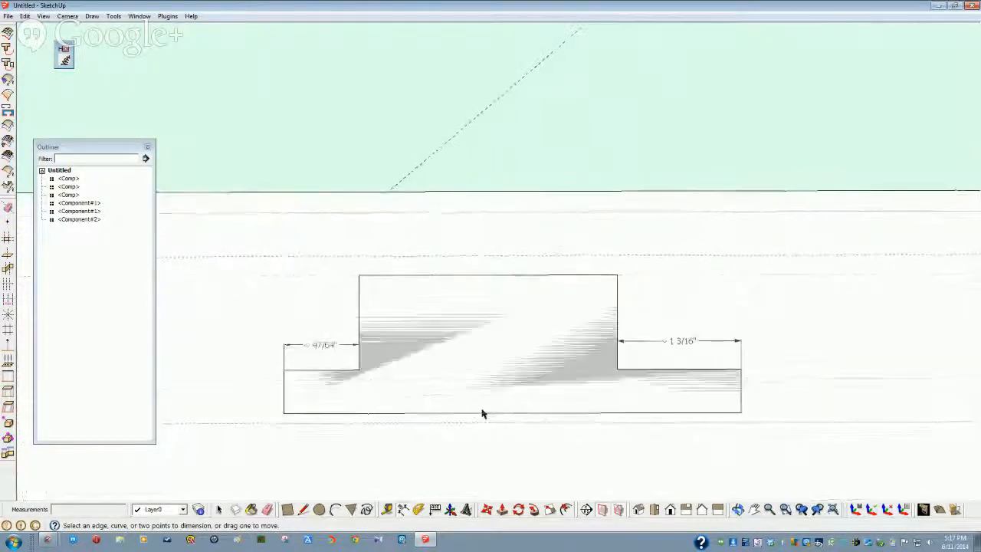
{"action": "mouse_move", "coordinate": [423, 400]}
{"action": "middle_mouse_down"}
{"action": "mouse_move", "coordinate": [376, 361]}
{"action": "mouse_move", "coordinate": [363, 376]}
{"action": "mouse_move", "coordinate": [381, 350]}
{"action": "mouse_move", "coordinate": [333, 279]}
{"action": "mouse_move", "coordinate": [333, 344]}
{"action": "mouse_move", "coordinate": [345, 330]}
{"action": "mouse_move", "coordinate": [422, 306]}
{"action": "mouse_move", "coordinate": [407, 309]}
{"action": "middle_mouse_up"}
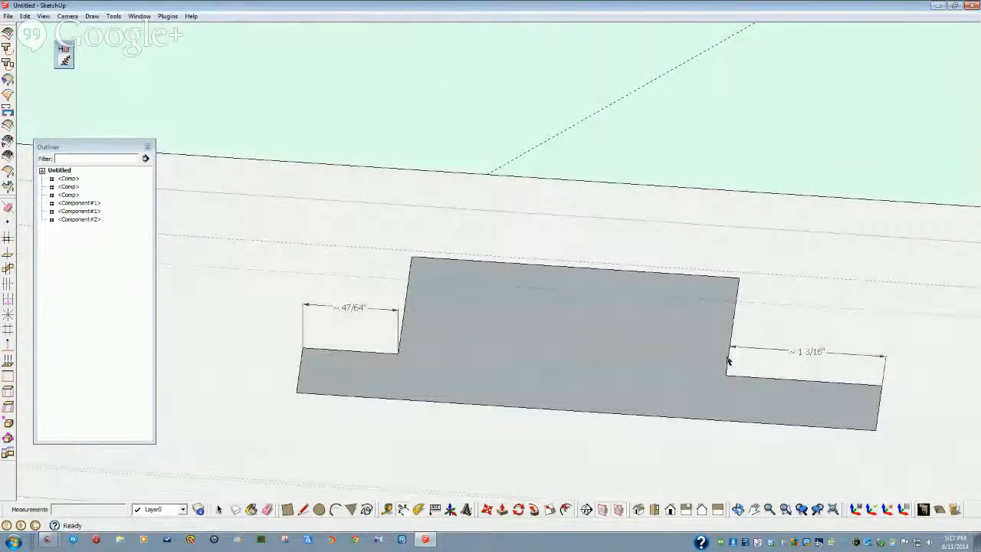
Move the middle section's side edge outward about 1/16" to shorten the 1 3/16" shoulder to 1 1/8"
{"action": "key", "text": "space"}
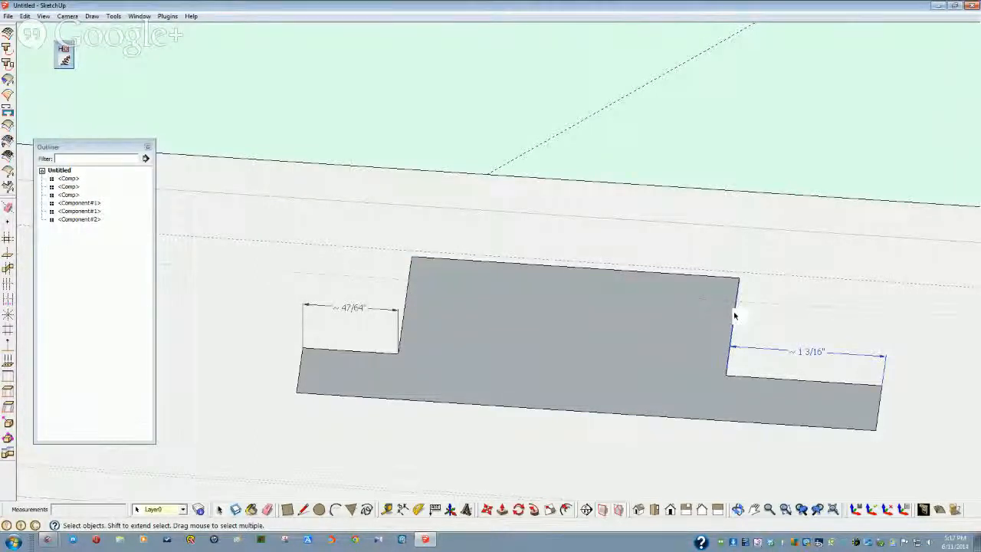
{"action": "left_click", "coordinate": [486, 510]}
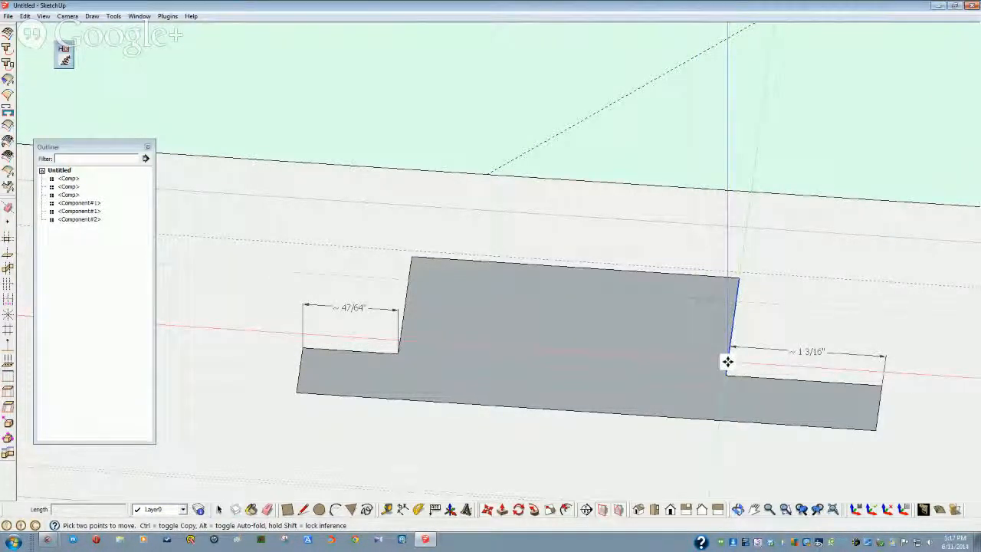
{"action": "left_click", "coordinate": [732, 361]}
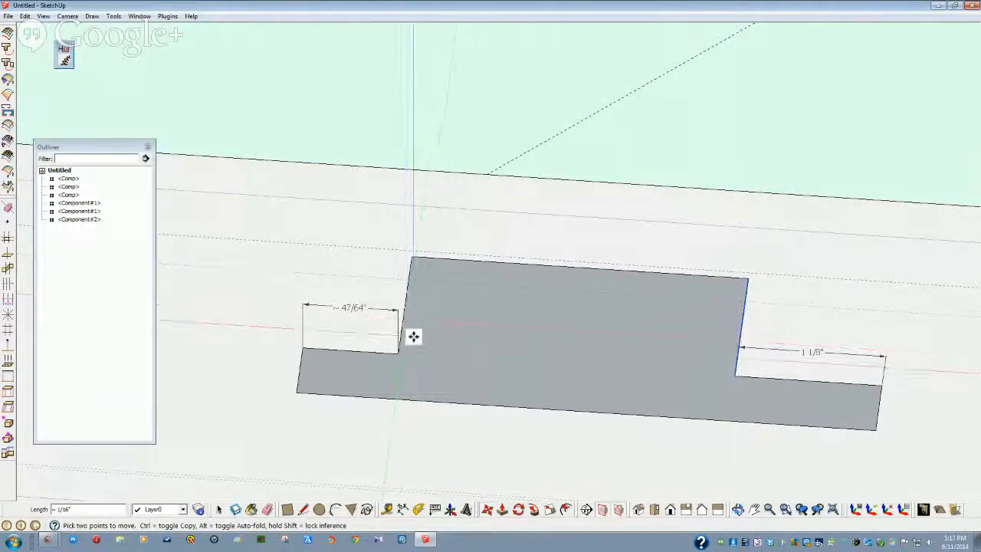
{"action": "key", "text": "space"}
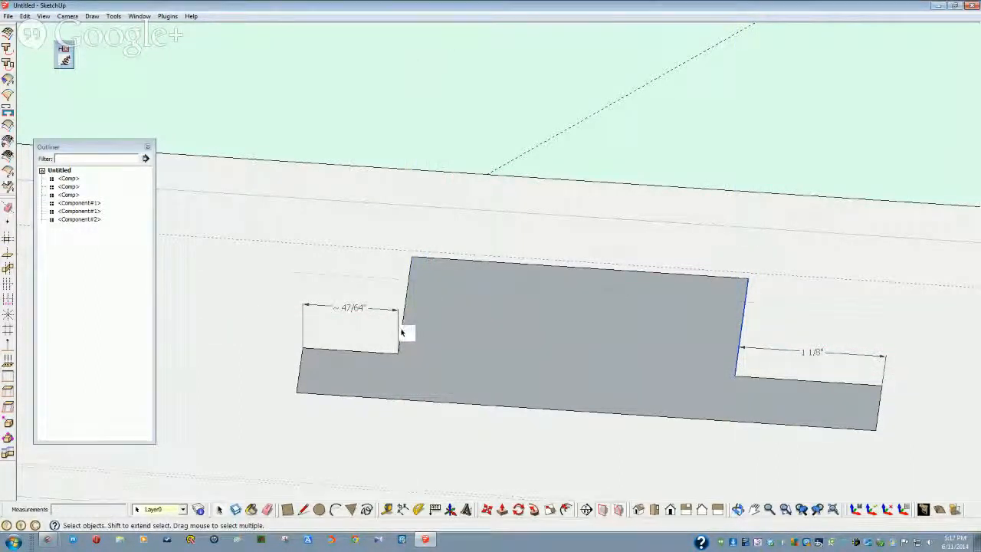
Move the middle section's opposite side edge inward about 15/64" to lengthen the 47/64" shoulder to 31/32"
{"action": "left_click", "coordinate": [489, 510]}
{"action": "left_click", "coordinate": [410, 342]}
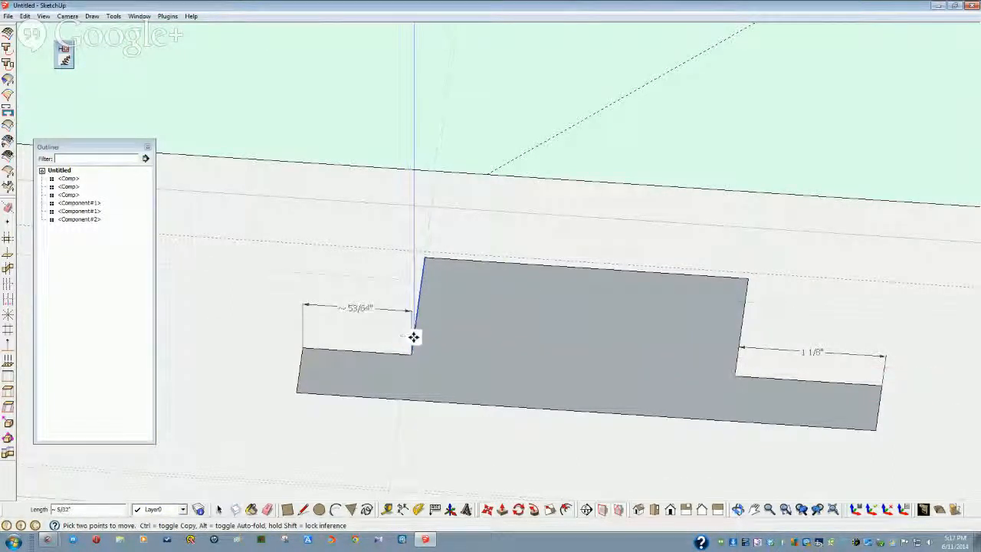
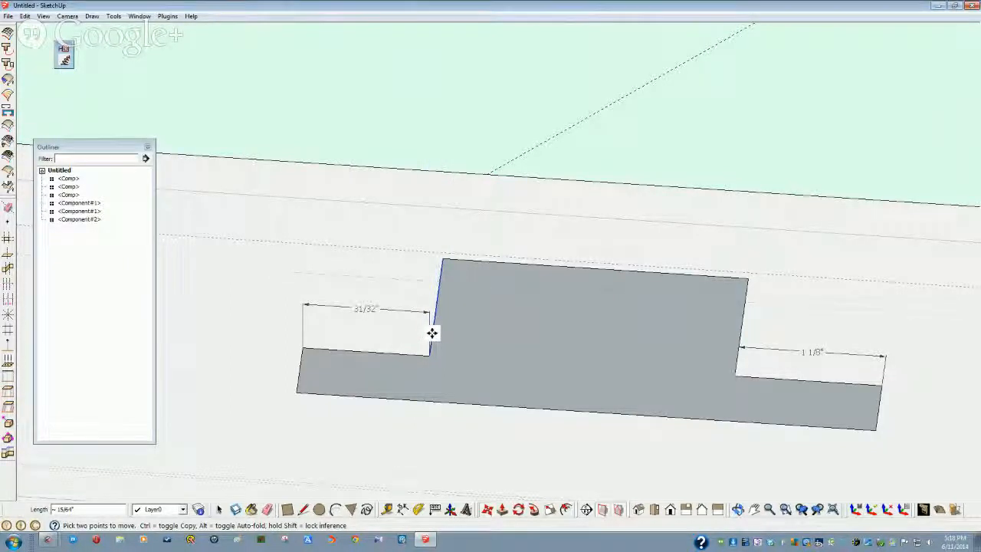
{"action": "left_click", "coordinate": [430, 337]}
{"action": "key", "text": "space"}
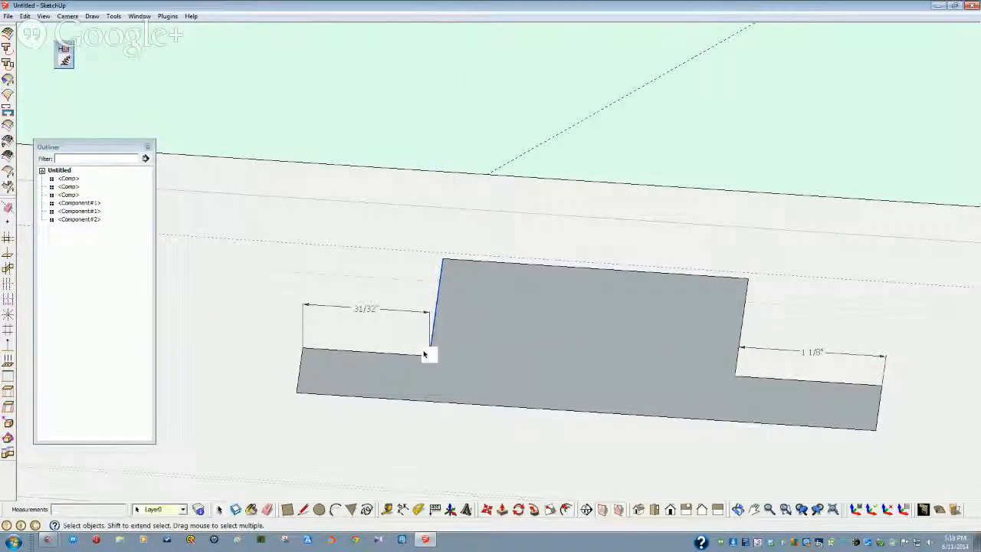
{"action": "left_click", "coordinate": [500, 511]}
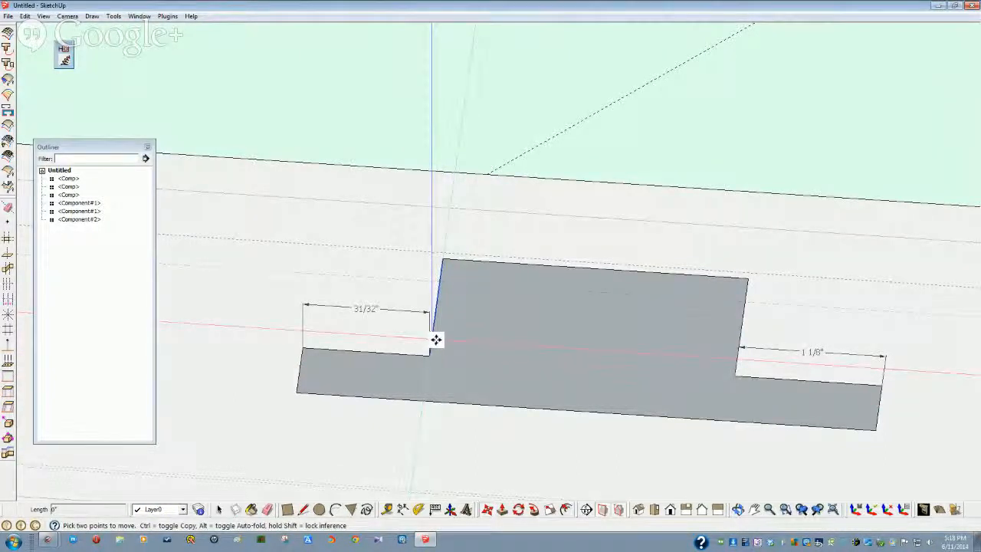
{"action": "left_click", "coordinate": [436, 340]}
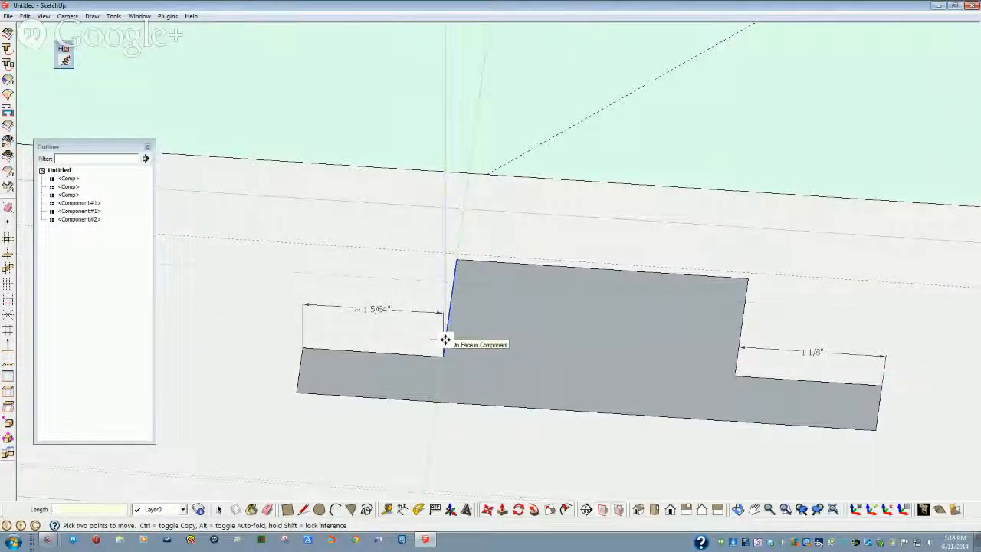
{"action": "type", "text": "1/32"}
{"action": "key", "text": "Return"}
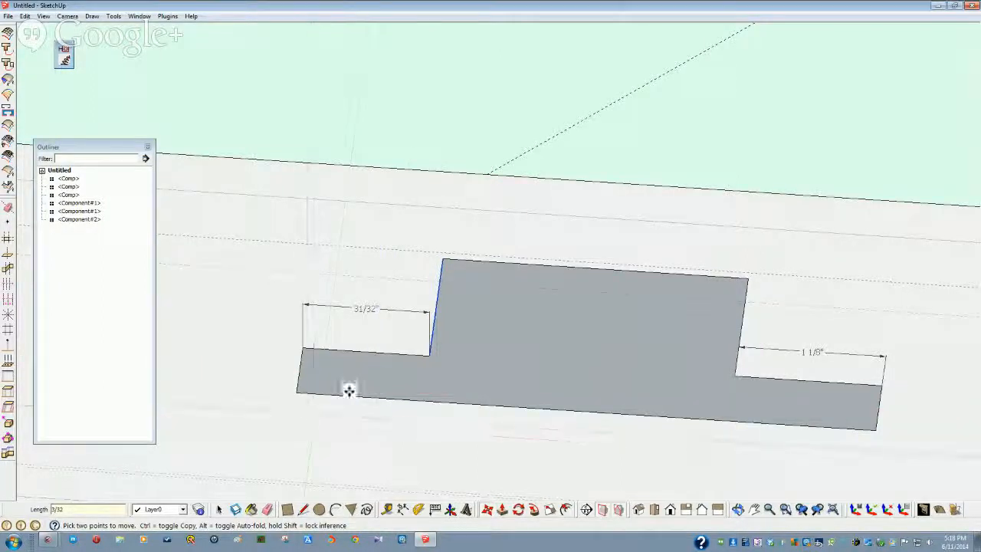
{"action": "key", "text": "space"}
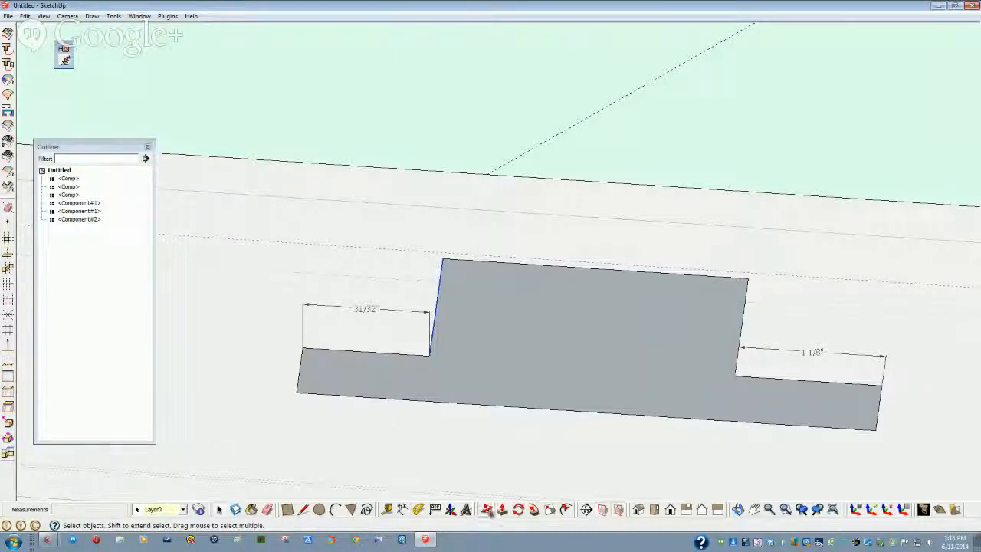
Move the side edge next to the 31/32" shoulder inward by 5/32" so both shoulders match at 1 1/8"
{"action": "left_click", "coordinate": [486, 511]}
{"action": "left_click", "coordinate": [437, 331]}
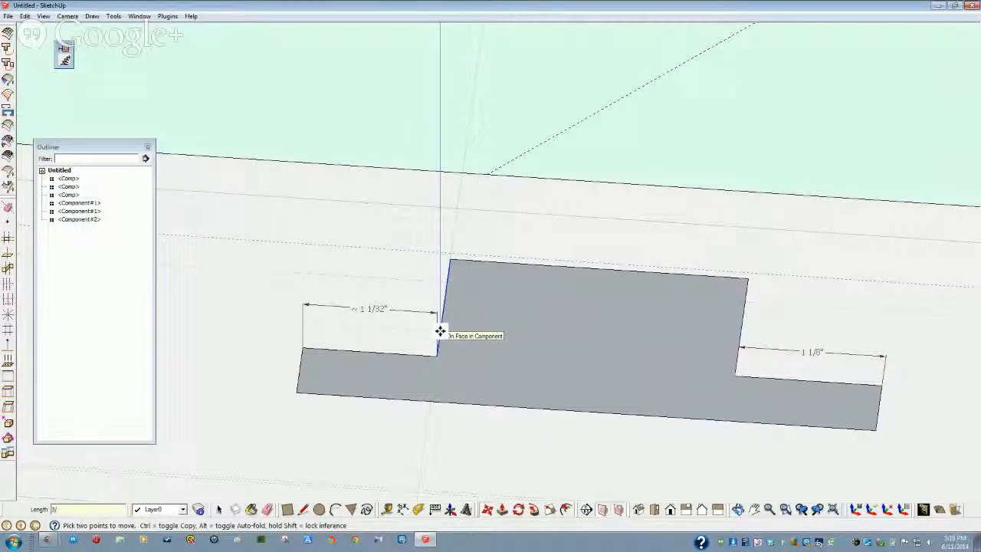
{"action": "key", "text": "Return"}
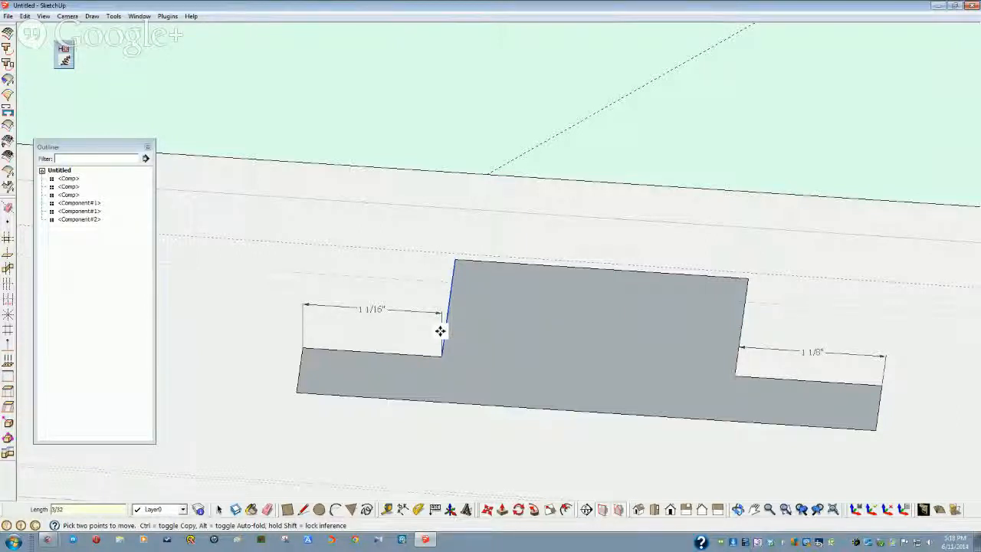
{"action": "type", "text": "5/32"}
{"action": "key", "text": "Return"}
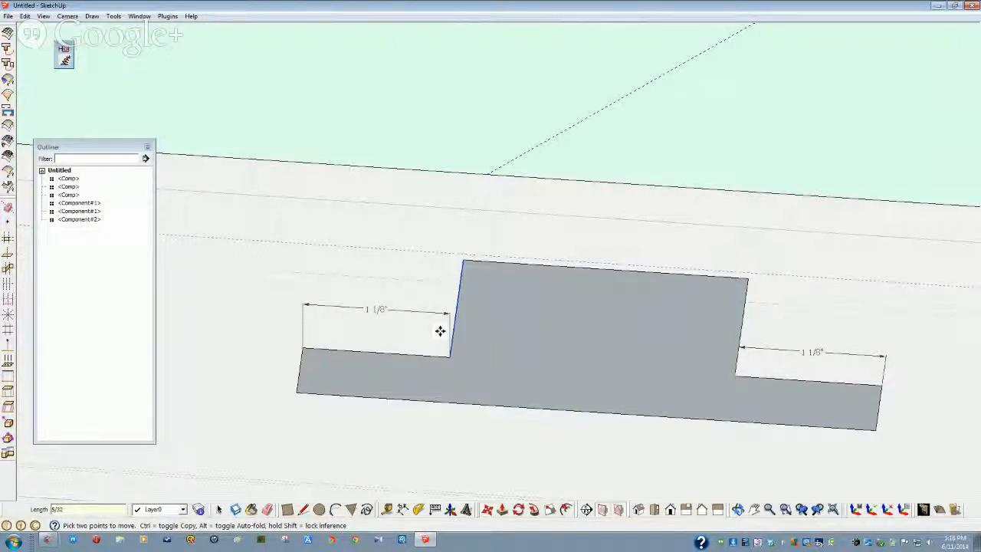
{"action": "key", "text": "space"}
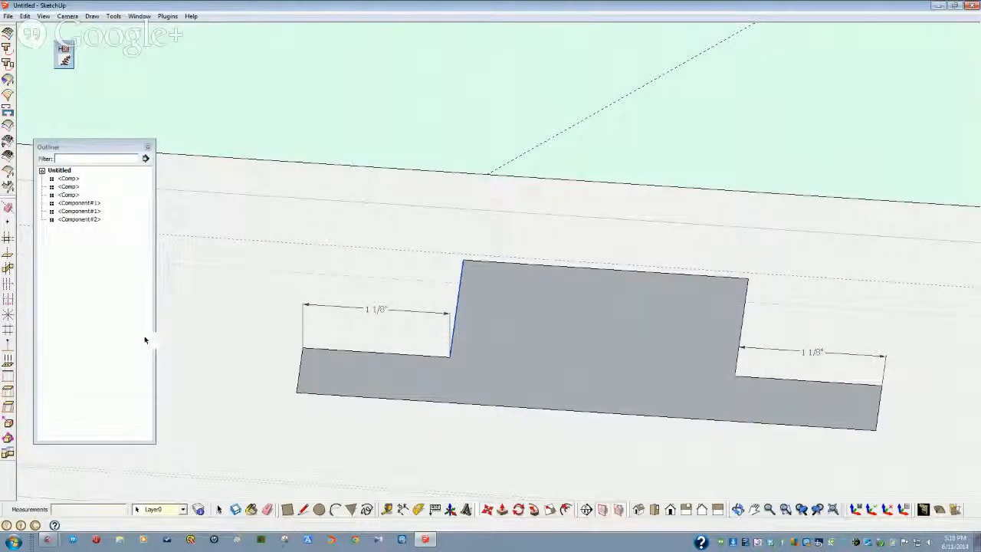
{"action": "left_click", "coordinate": [364, 209]}
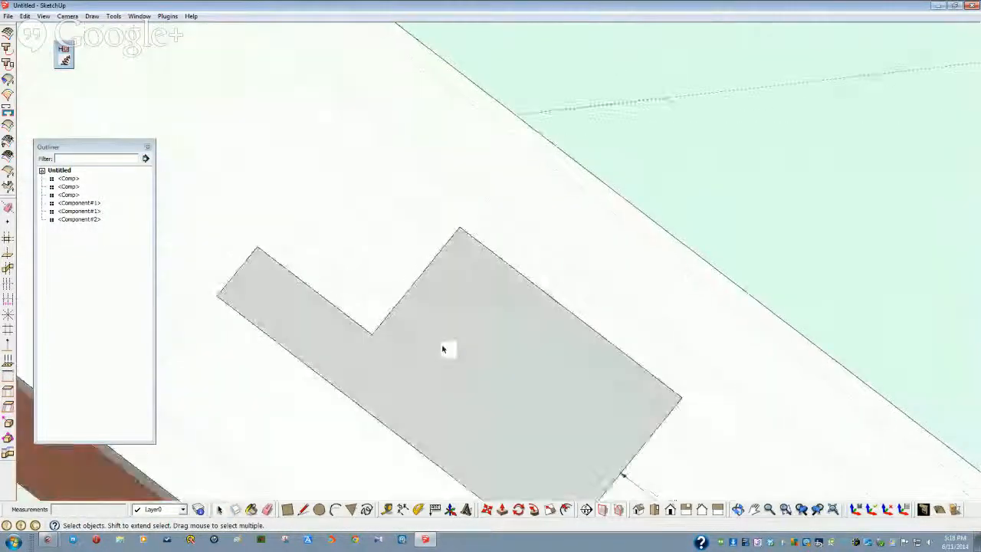
Place guide lines with Tape Measure along the shape's two ends, its shoulder line, and the middle section's sides and outer edge
{"action": "middle_click_drag", "start_coordinate": [442, 349], "coordinate": [323, 360]}
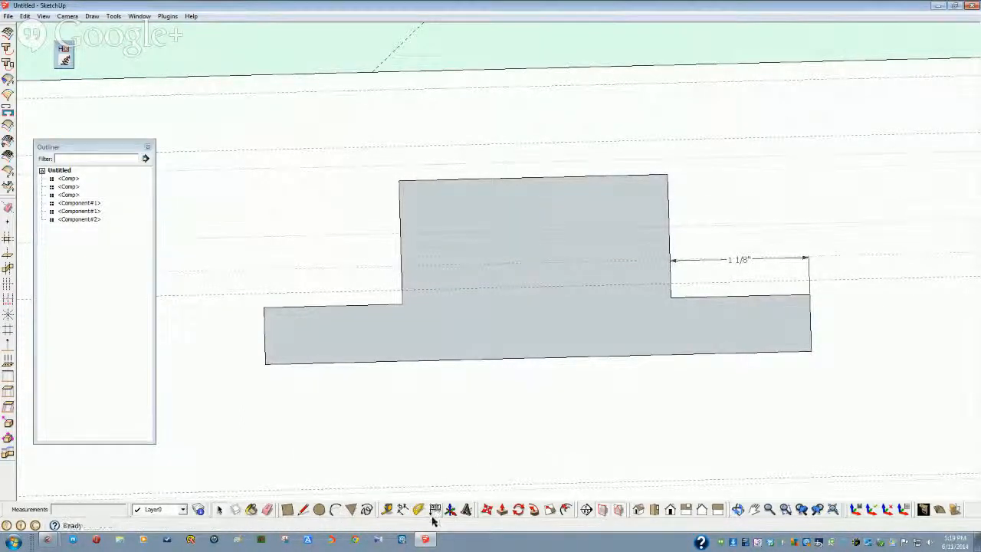
{"action": "left_click", "coordinate": [387, 512]}
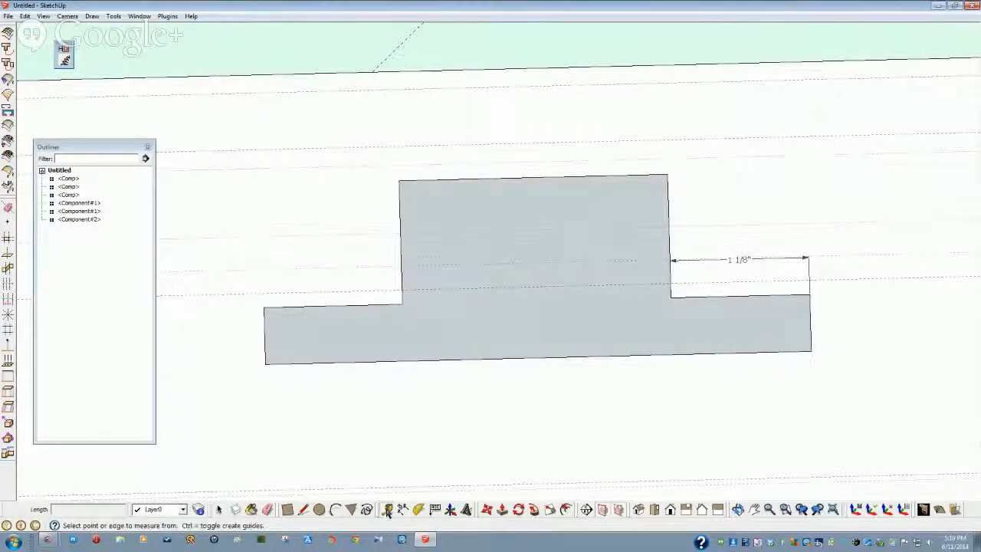
{"action": "double_click", "coordinate": [264, 348]}
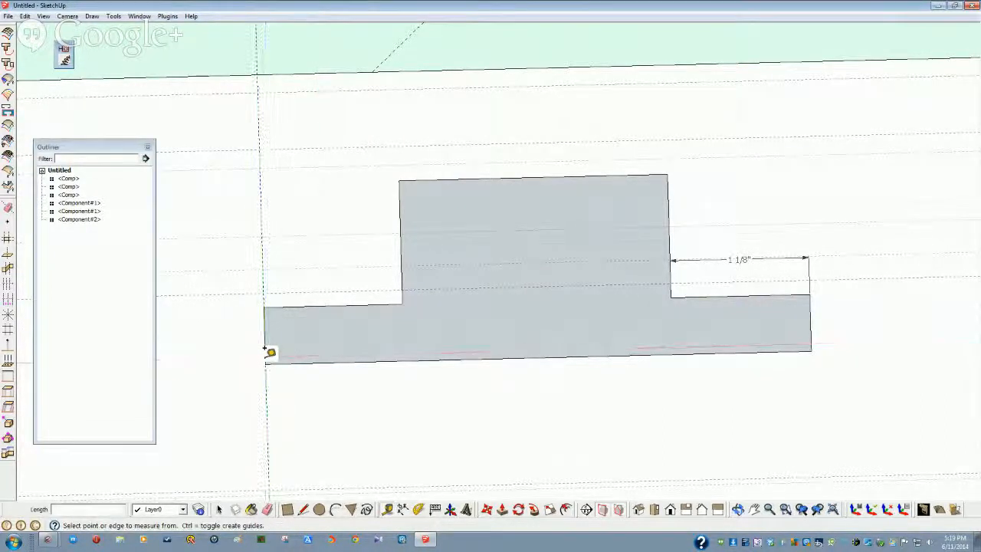
{"action": "double_click", "coordinate": [298, 298]}
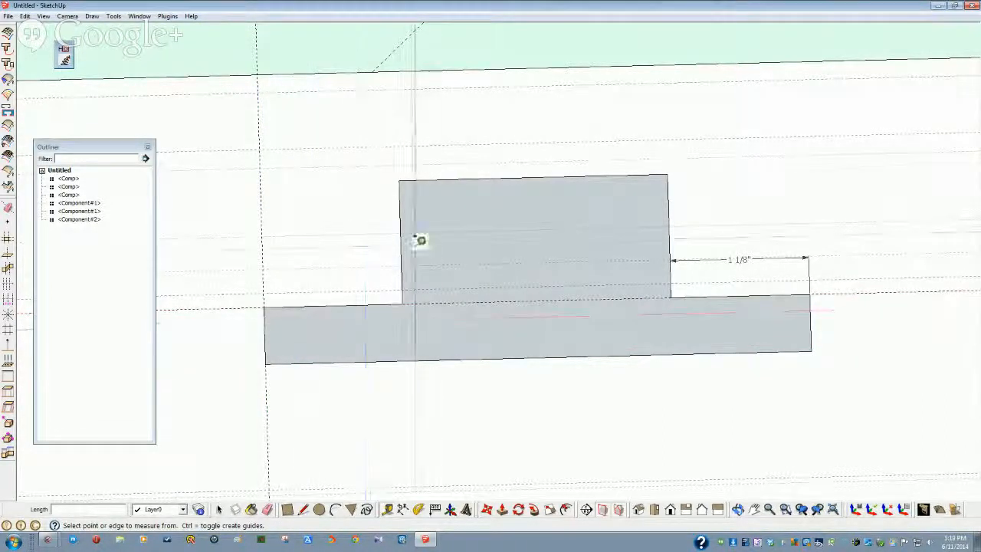
{"action": "double_click", "coordinate": [400, 242]}
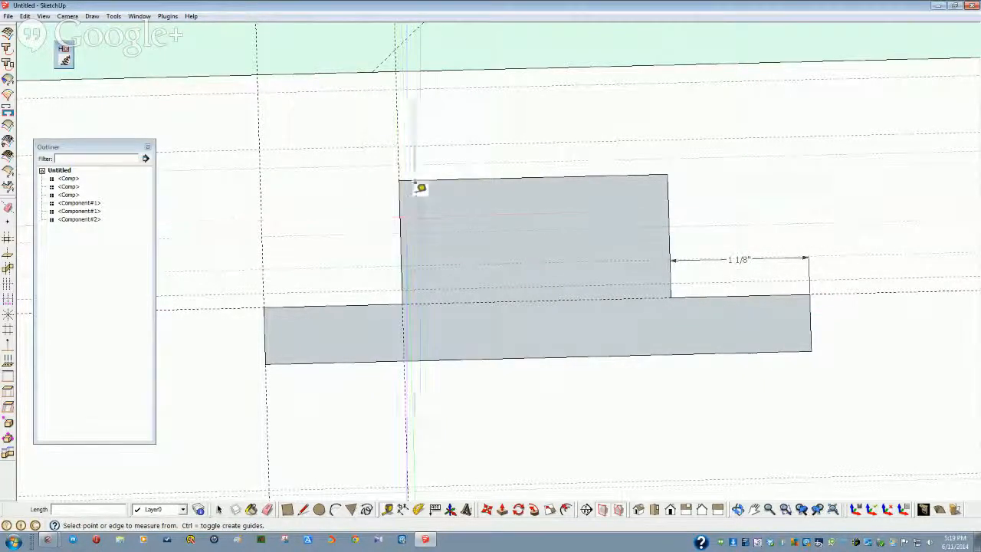
{"action": "double_click", "coordinate": [671, 200]}
{"action": "left_click", "coordinate": [811, 318]}
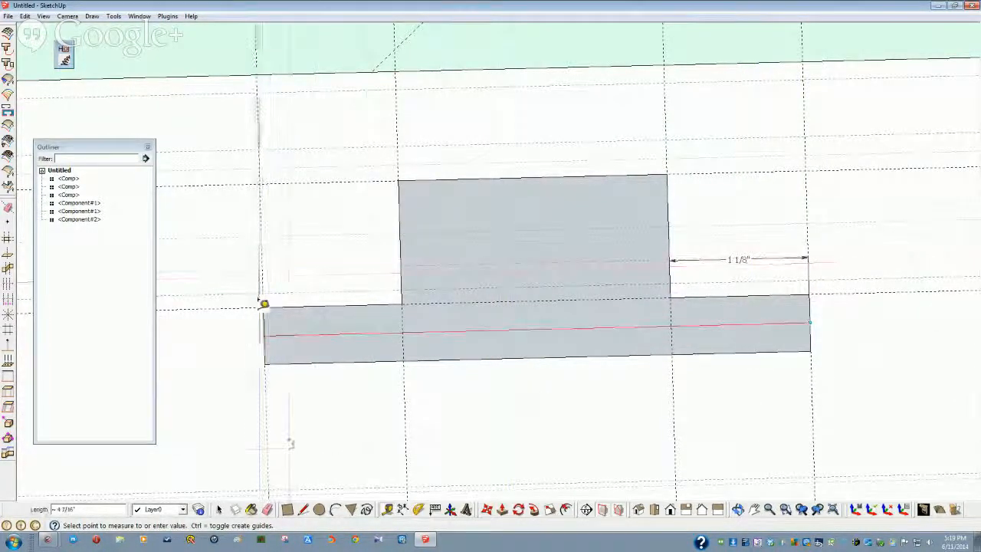
{"action": "key", "text": "space"}
Move the two guides at the shape's undimensioned end and the adjacent side of the middle section inward by 1/4"
{"action": "left_click", "coordinate": [278, 287]}
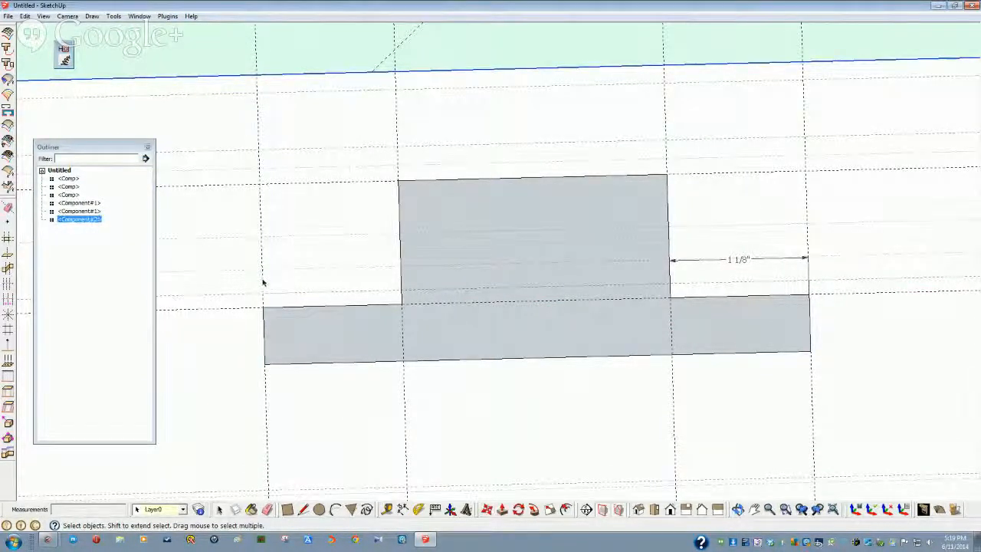
{"action": "left_click", "coordinate": [262, 283]}
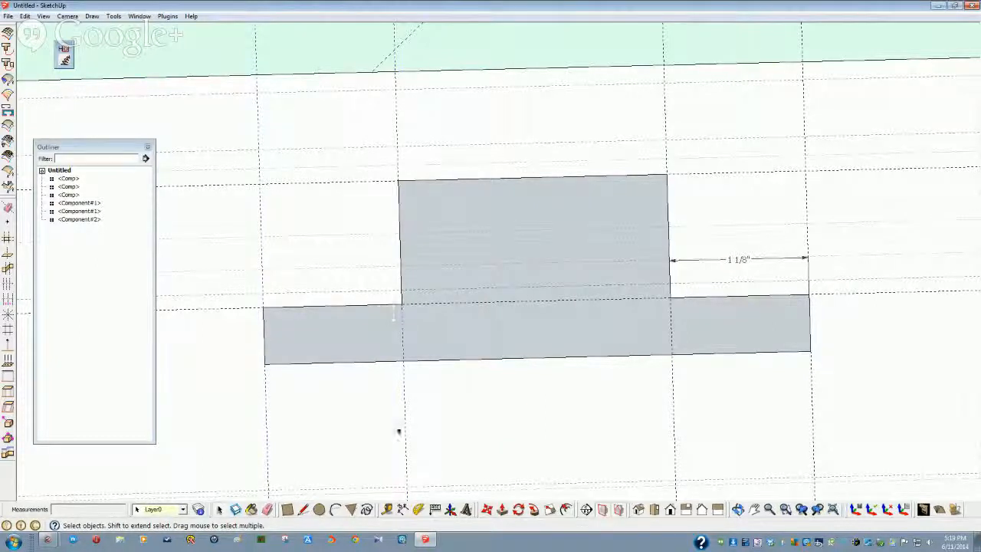
{"action": "left_click", "coordinate": [487, 512]}
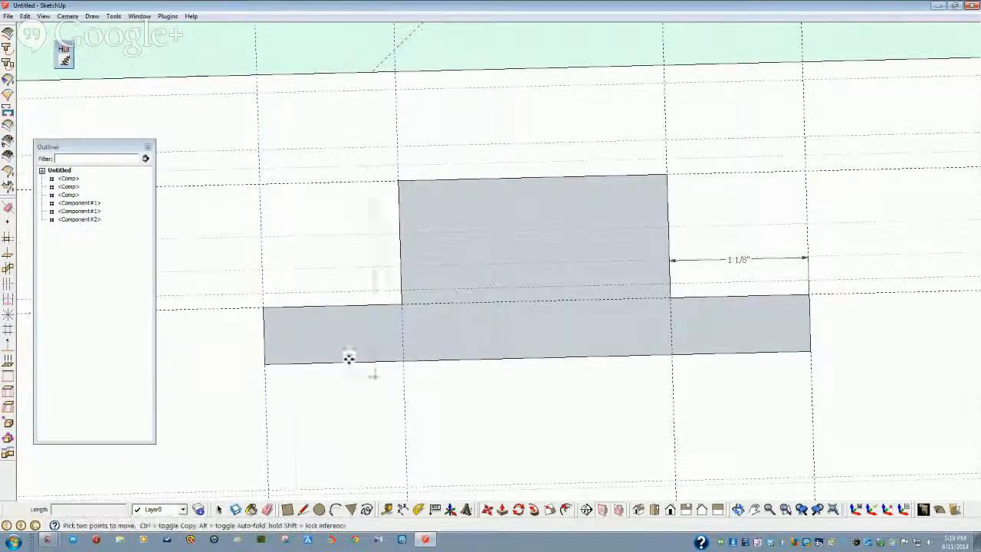
{"action": "key", "text": "ctrl"}
{"action": "left_click", "coordinate": [289, 308]}
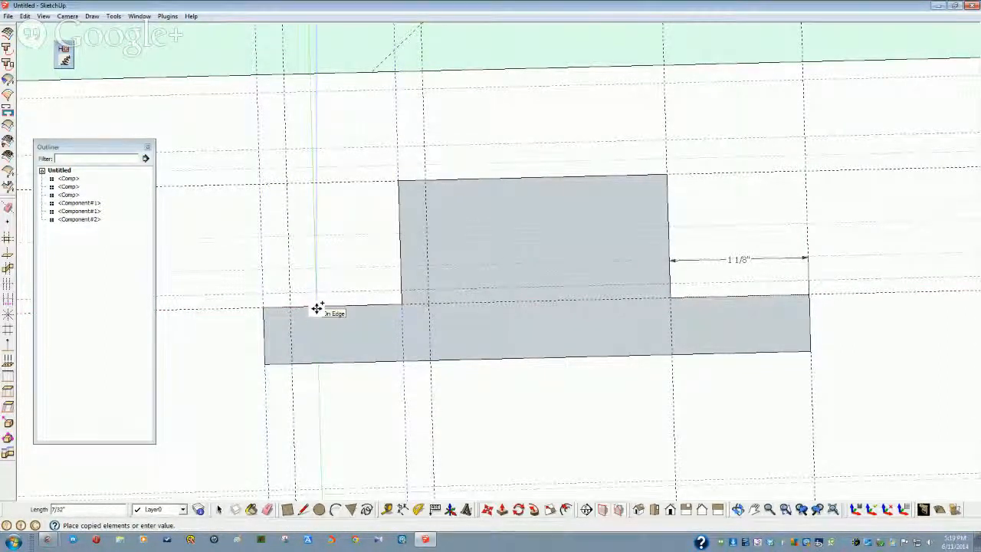
{"action": "key", "text": "Escape"}
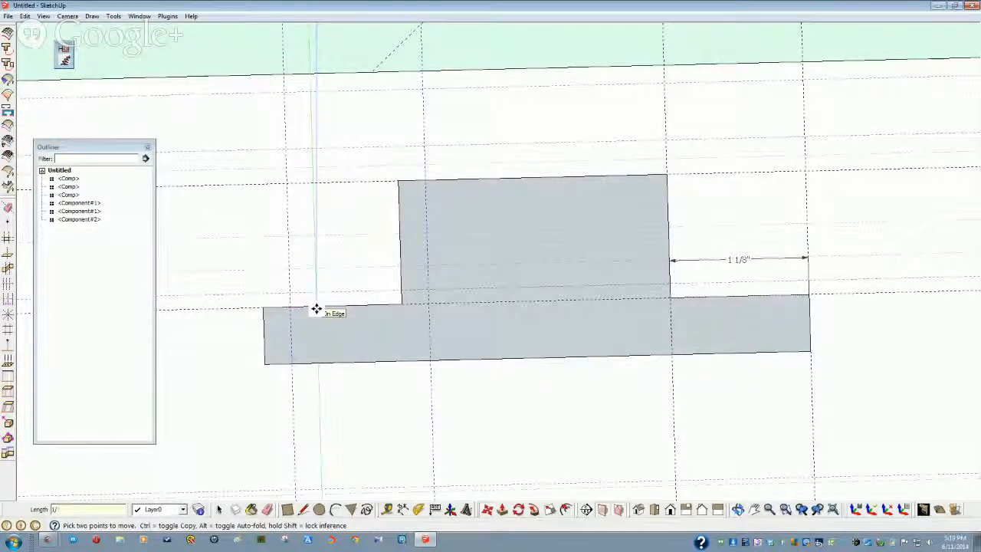
{"action": "key", "text": "Return"}
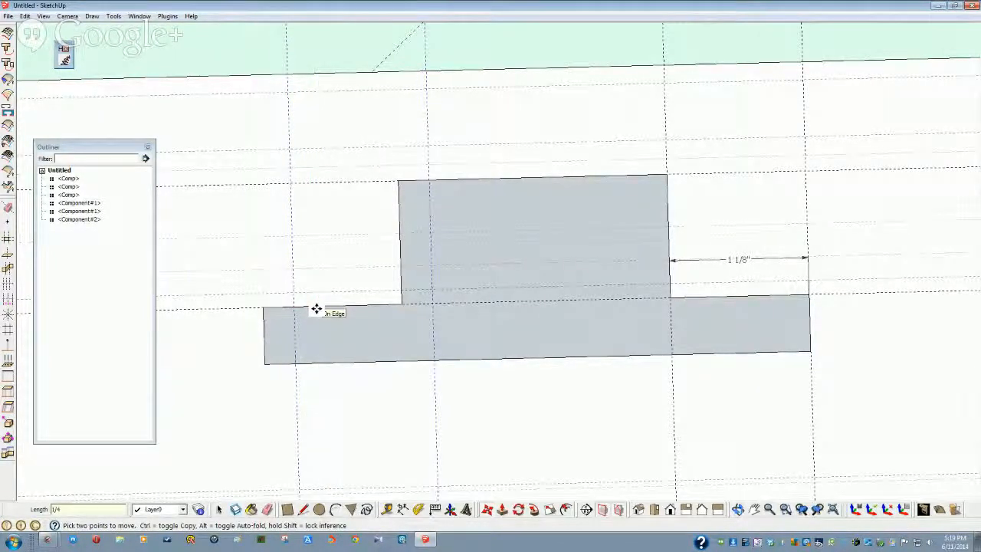
Return the two moved guides to the shape's undimensioned end and the adjacent side edge of the middle section
{"action": "left_click", "coordinate": [306, 361]}
{"action": "left_click", "coordinate": [250, 366]}
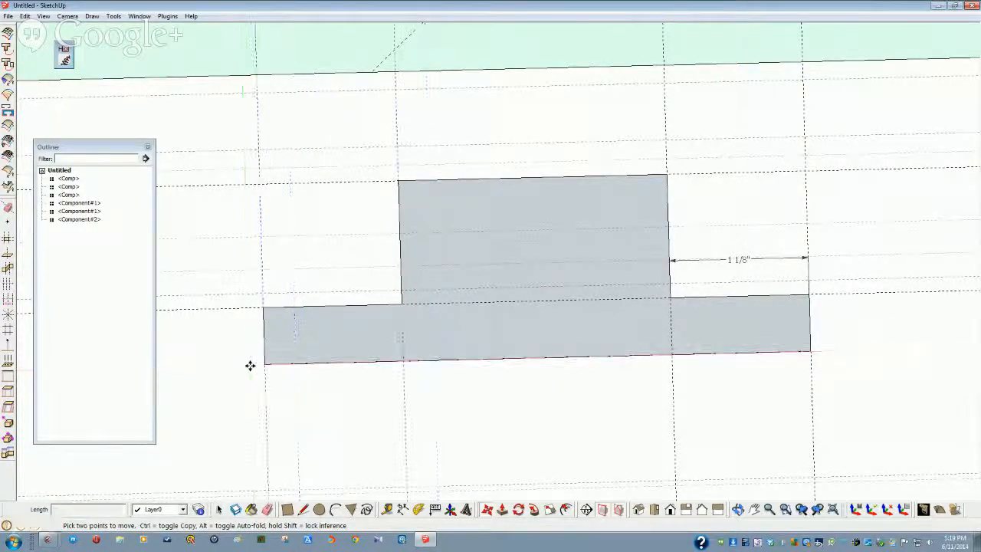
Copy the guides at the shape's undimensioned end and the adjacent side of the middle section inward by 0.25"
{"action": "key", "text": "ctrl"}
{"action": "left_click", "coordinate": [266, 417]}
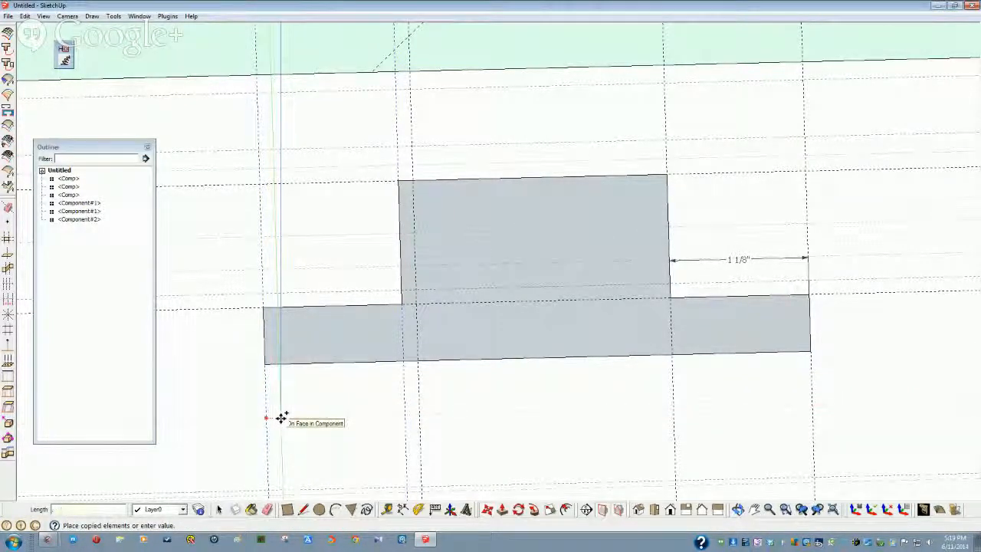
{"action": "type", "text": "5"}
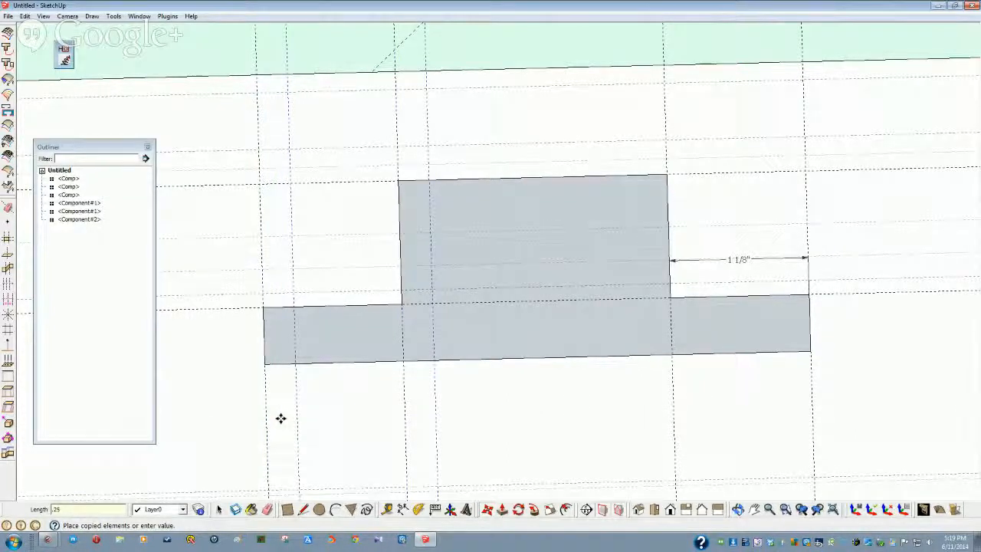
{"action": "key", "text": "Return"}
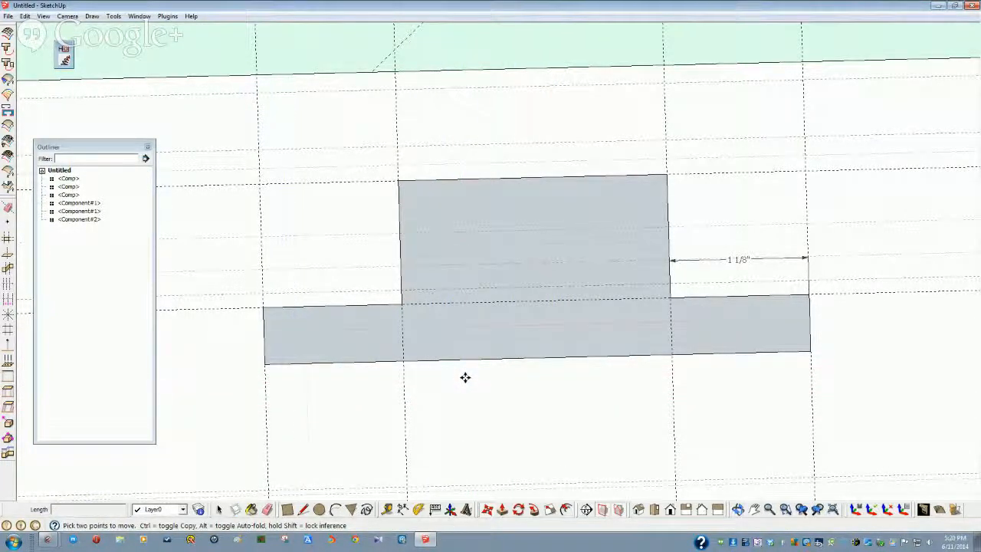
Copy the guides at the undimensioned end and both sides of the middle section 1/4" toward the dimensioned end
{"action": "key", "text": "space"}
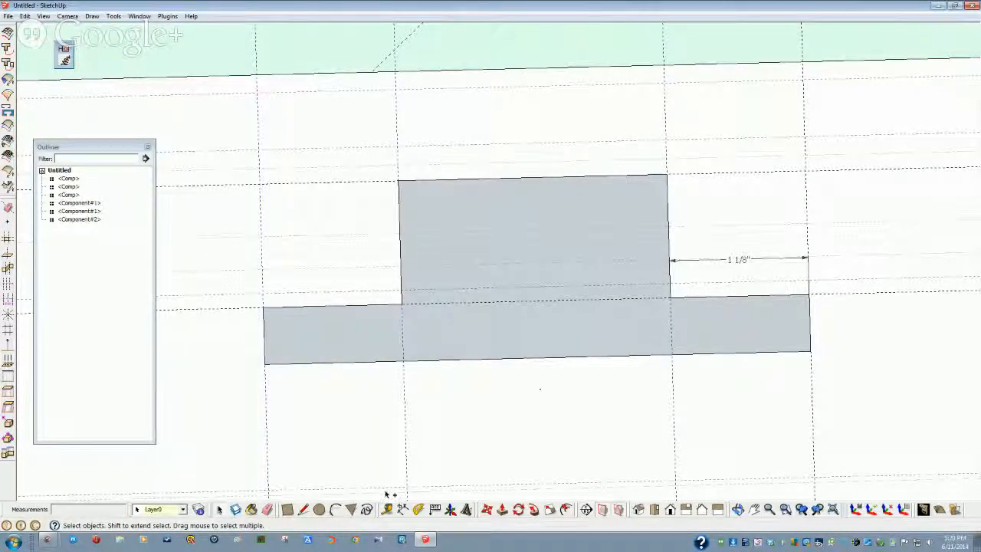
{"action": "left_click", "coordinate": [486, 509]}
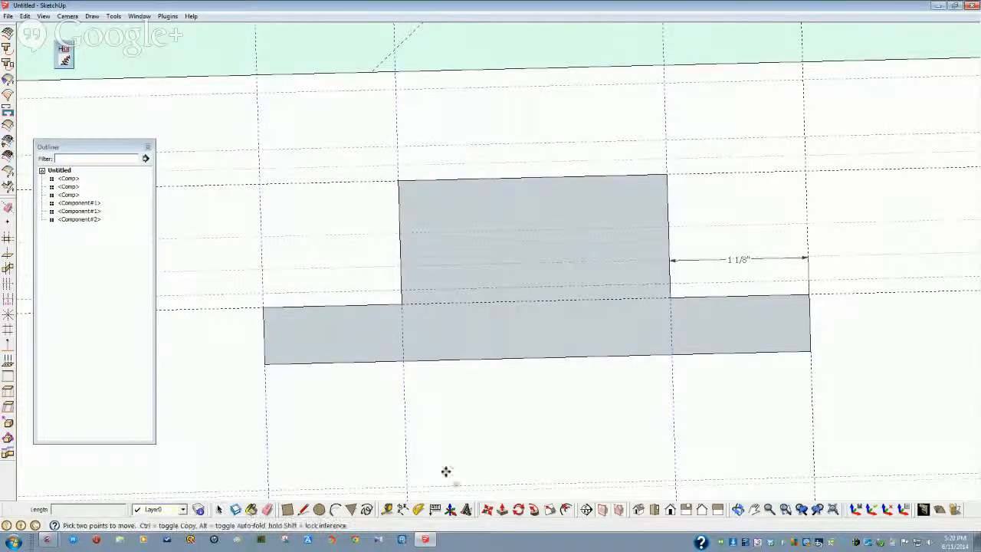
{"action": "left_click", "coordinate": [430, 361]}
{"action": "key", "text": "ctrl"}
{"action": "left_click", "coordinate": [441, 361]}
{"action": "key", "text": "space"}
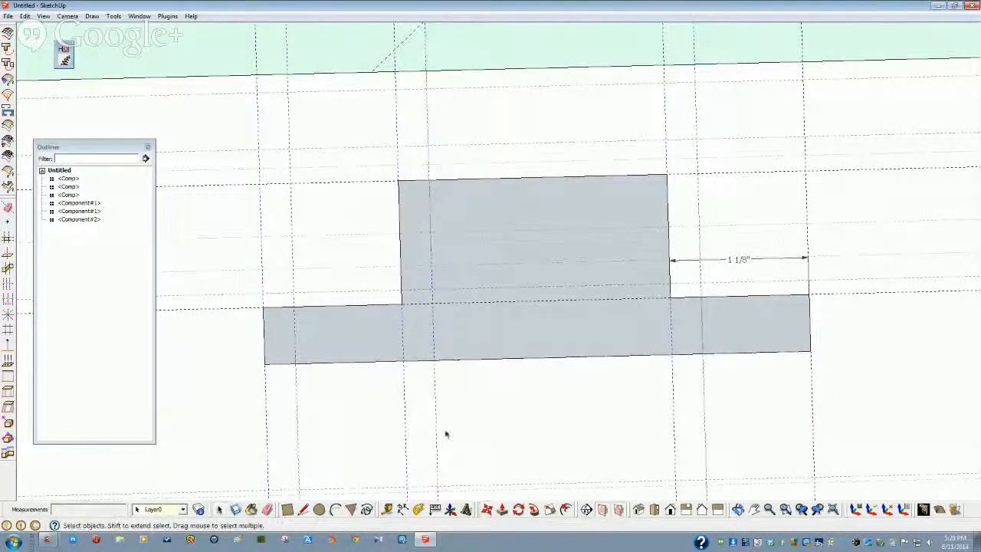
Copy the guides at the dimensioned end and both sides of the middle section 1/4" toward the undimensioned end
{"action": "left_click", "coordinate": [466, 426]}
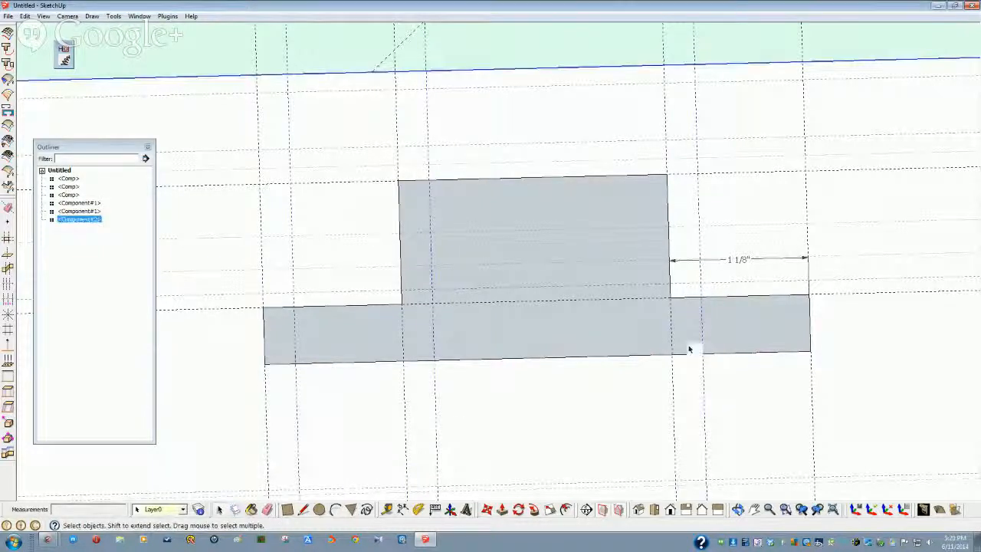
{"action": "left_click", "coordinate": [812, 402]}
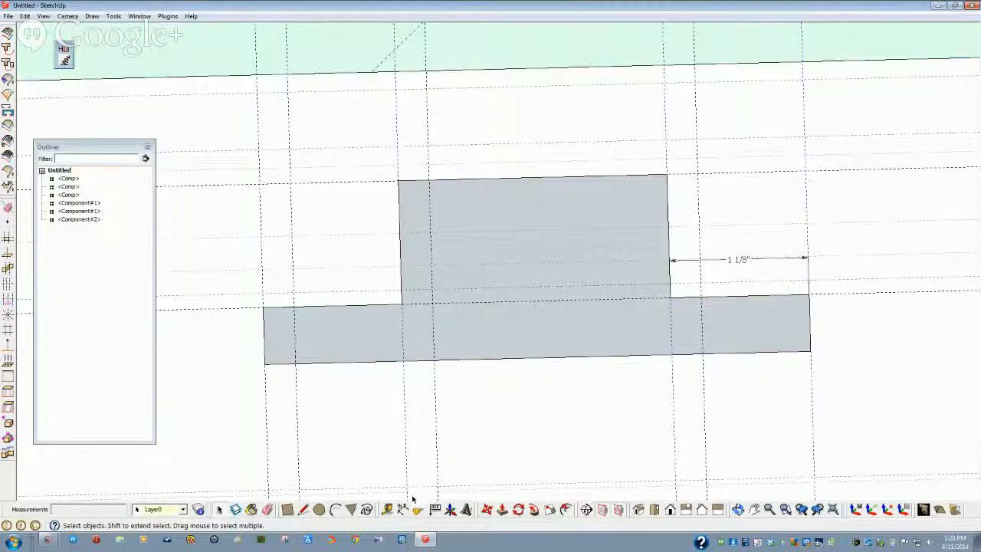
{"action": "left_click", "coordinate": [486, 509]}
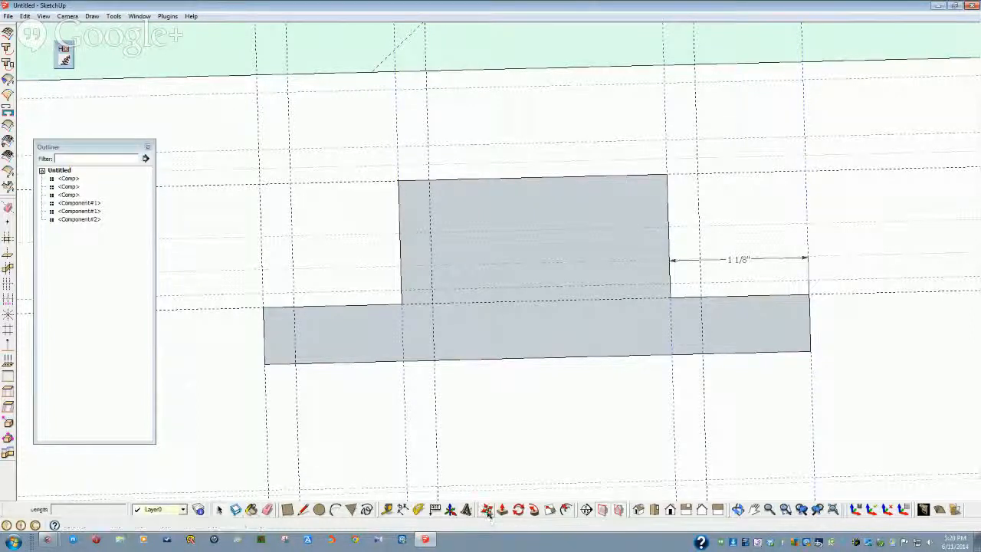
{"action": "key", "text": "ctrl"}
{"action": "left_click", "coordinate": [574, 357]}
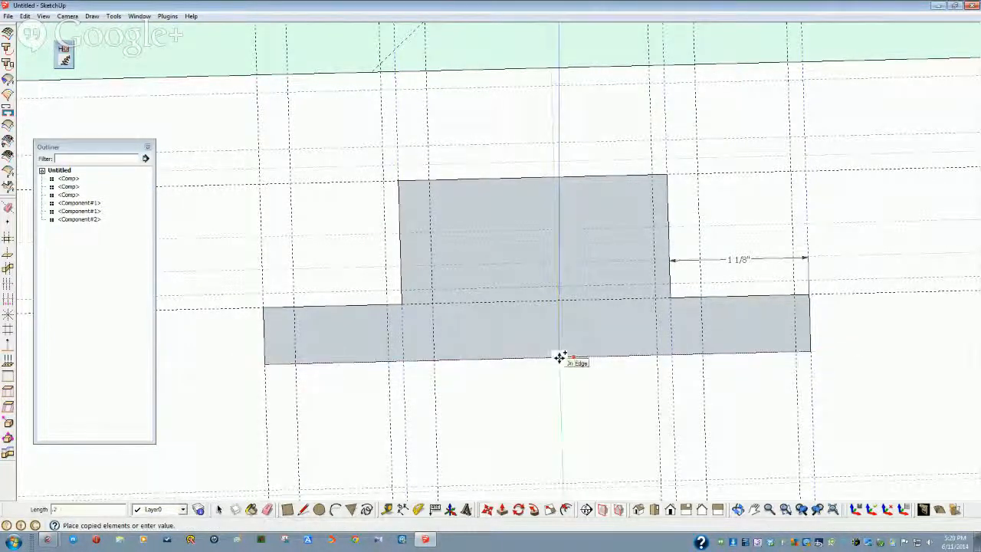
{"action": "key", "text": "space"}
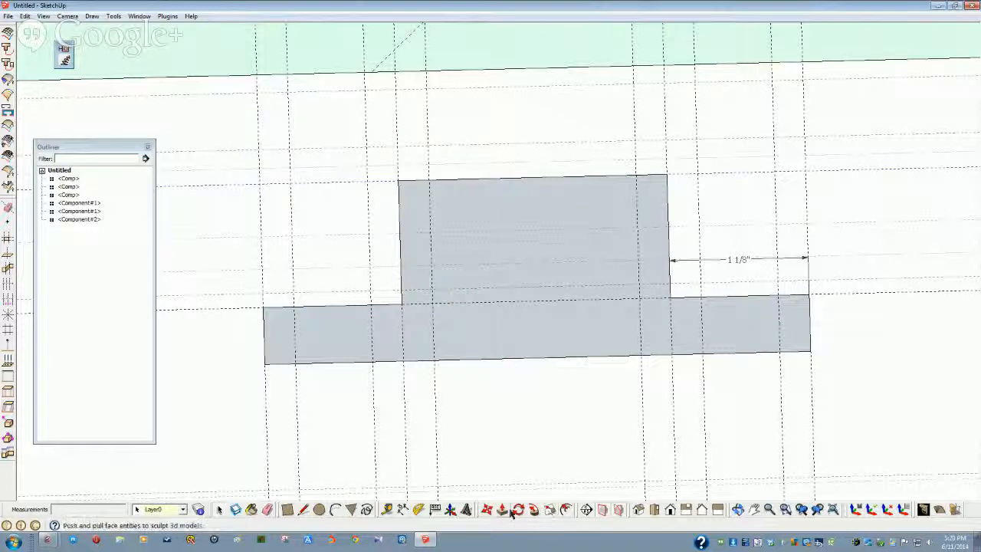
{"action": "left_click", "coordinate": [486, 509]}
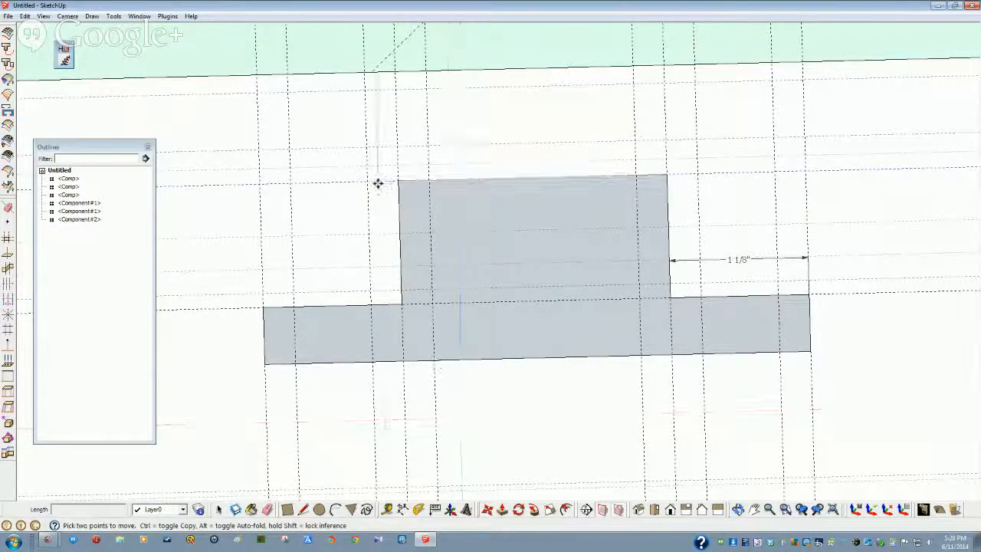
{"action": "left_click", "coordinate": [379, 182]}
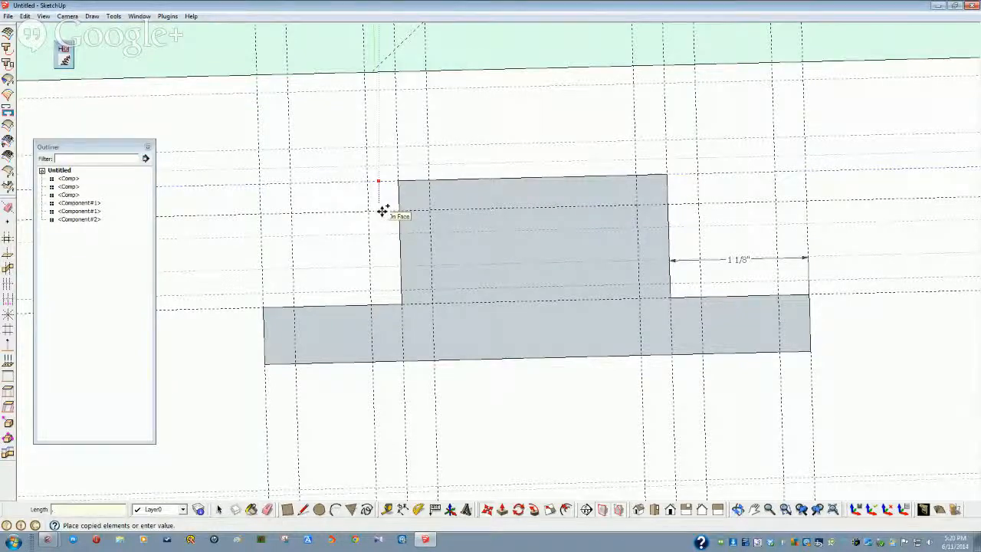
{"action": "key", "text": "space"}
Copy the guide along the shoulder line 0.25" into the long bar of the shape
{"action": "left_click", "coordinate": [300, 369]}
{"action": "middle_click_drag", "start_coordinate": [300, 371], "coordinate": [398, 422]}
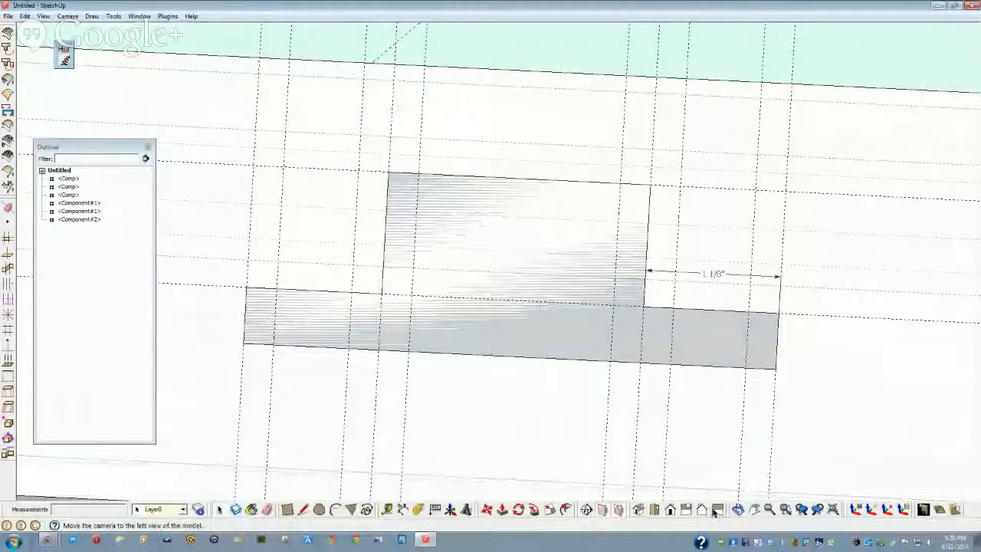
{"action": "left_click", "coordinate": [654, 509]}
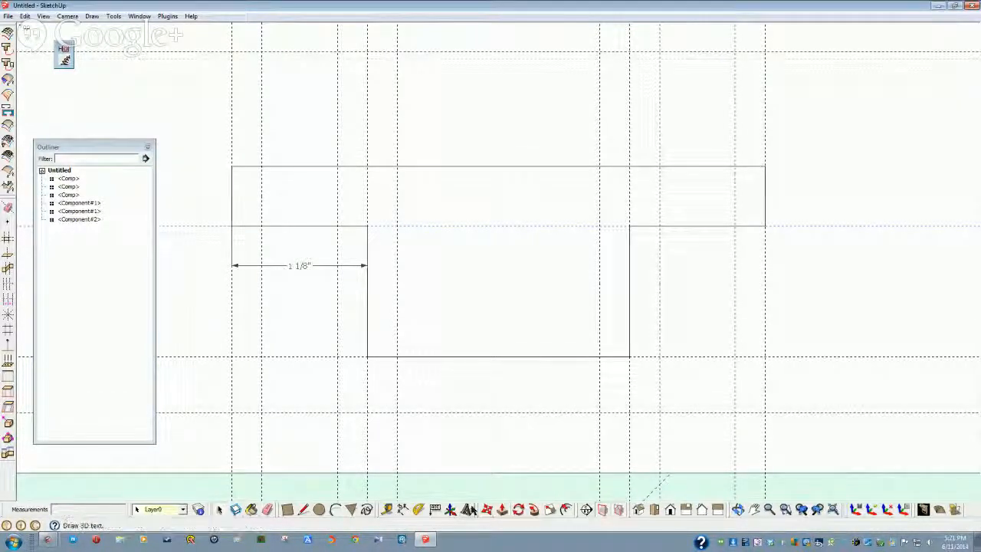
{"action": "left_click", "coordinate": [488, 511]}
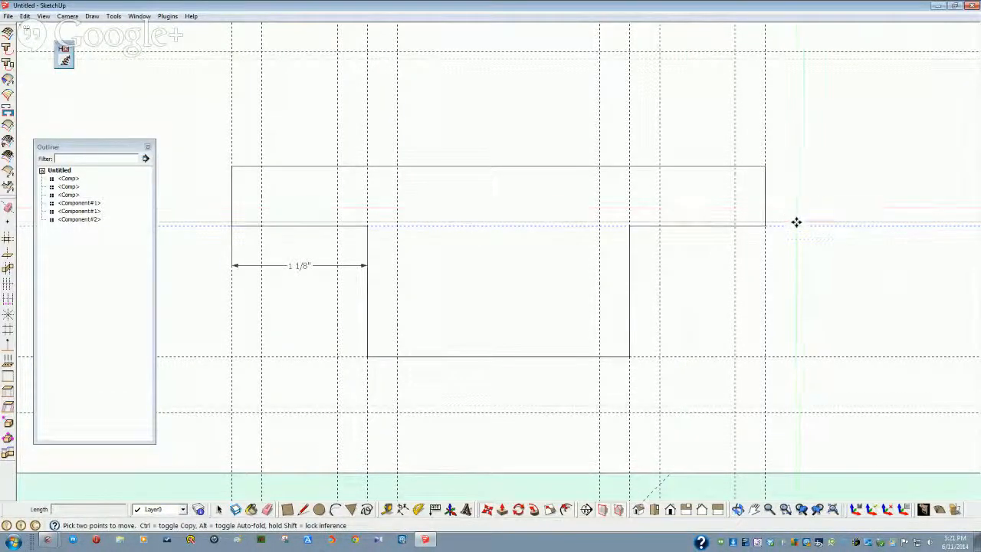
{"action": "left_click", "coordinate": [794, 227], "text": "ctrl"}
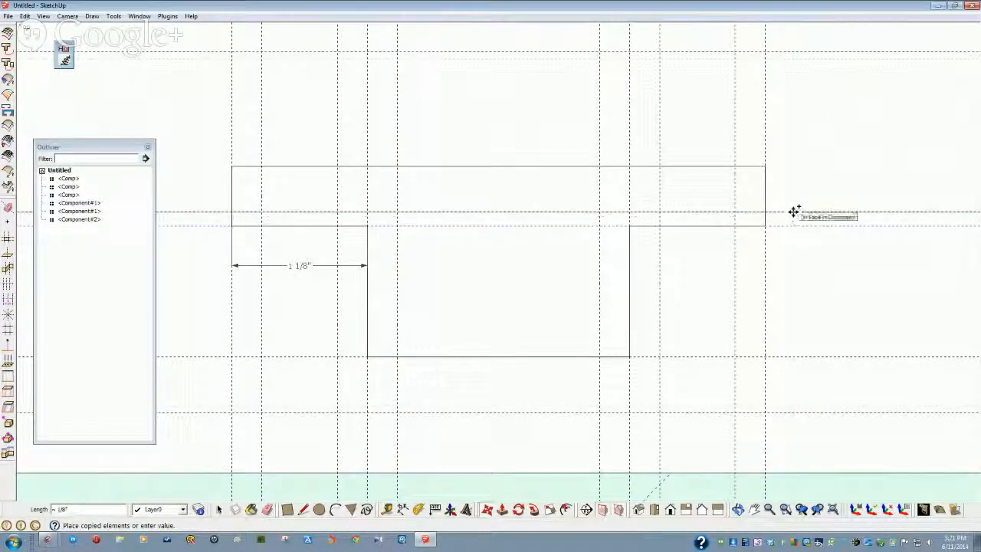
{"action": "type", "text": ".25"}
{"action": "key", "text": "Return"}
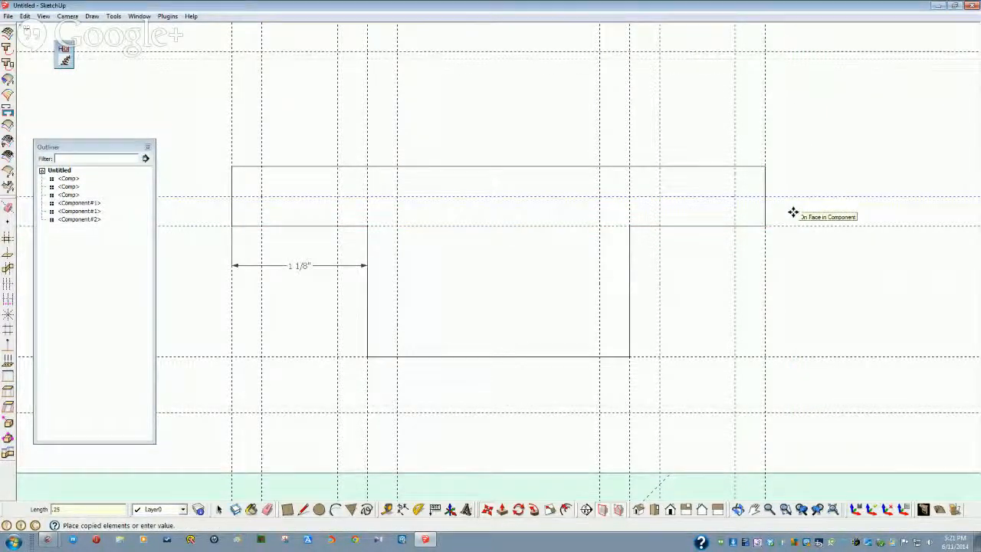
{"action": "key", "text": "space"}
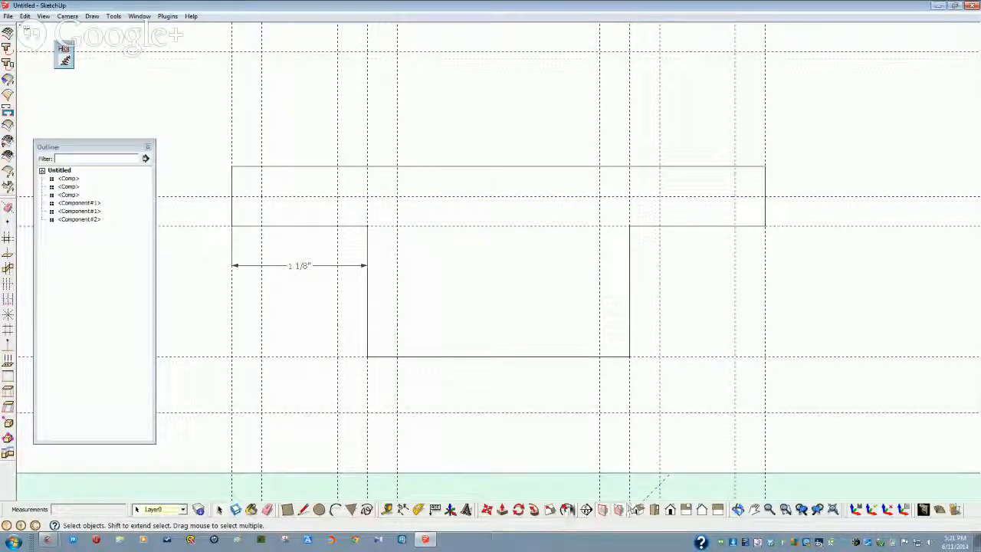
Copy the guide along the middle section's outer edge inward, to roughly midway between that edge and the shoulder line
{"action": "left_click", "coordinate": [486, 509]}
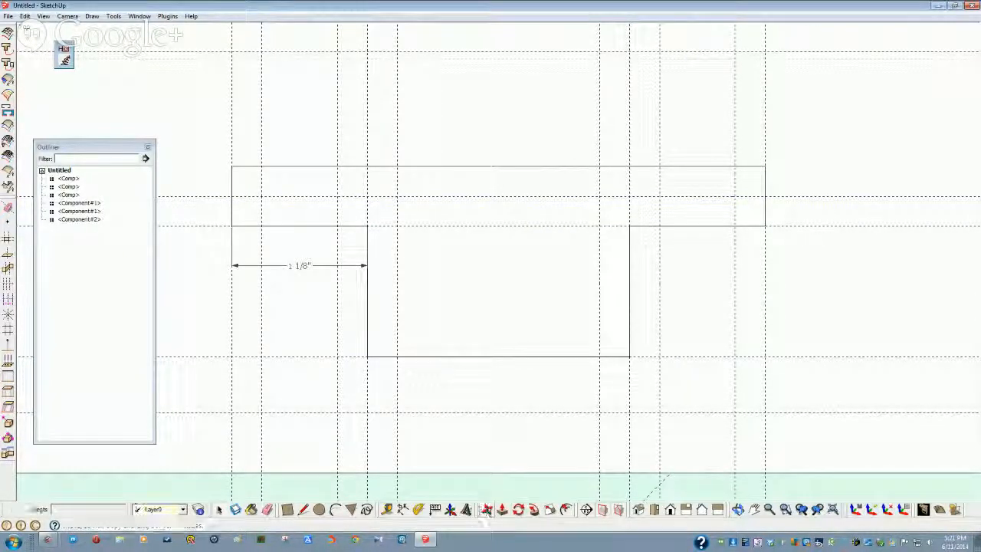
{"action": "key", "text": "ctrl"}
{"action": "left_click", "coordinate": [694, 355]}
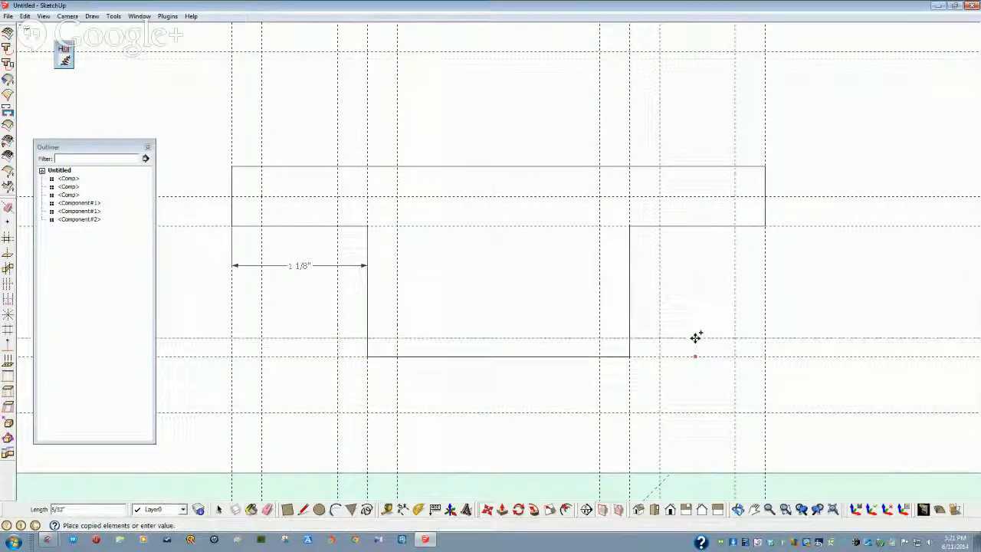
{"action": "key", "text": "space"}
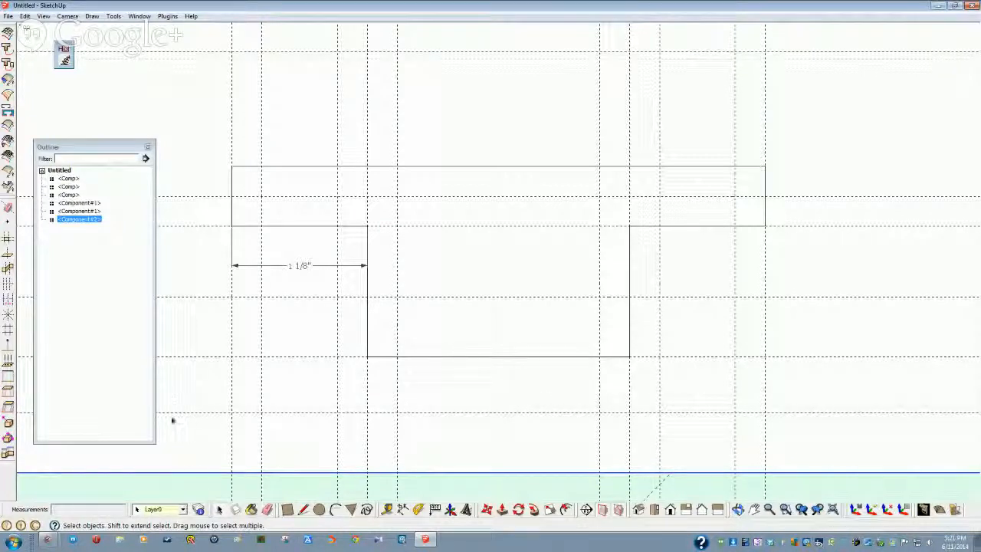
Draw convex arcs between the guide intersections at the long bar's two shoulder-side corners, rounding them at about 1/4" radius
{"action": "left_click", "coordinate": [336, 511]}
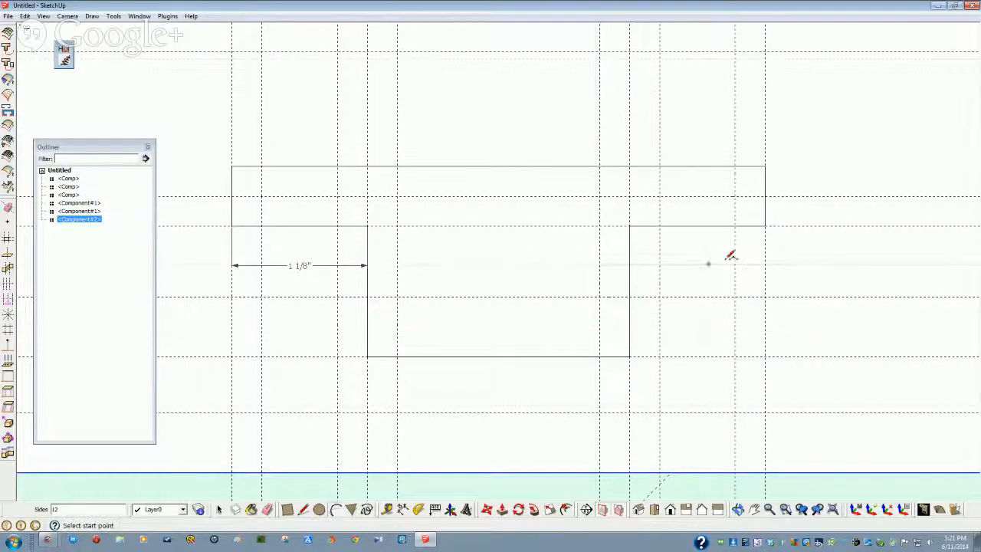
{"action": "left_click", "coordinate": [765, 197]}
{"action": "left_click", "coordinate": [764, 225]}
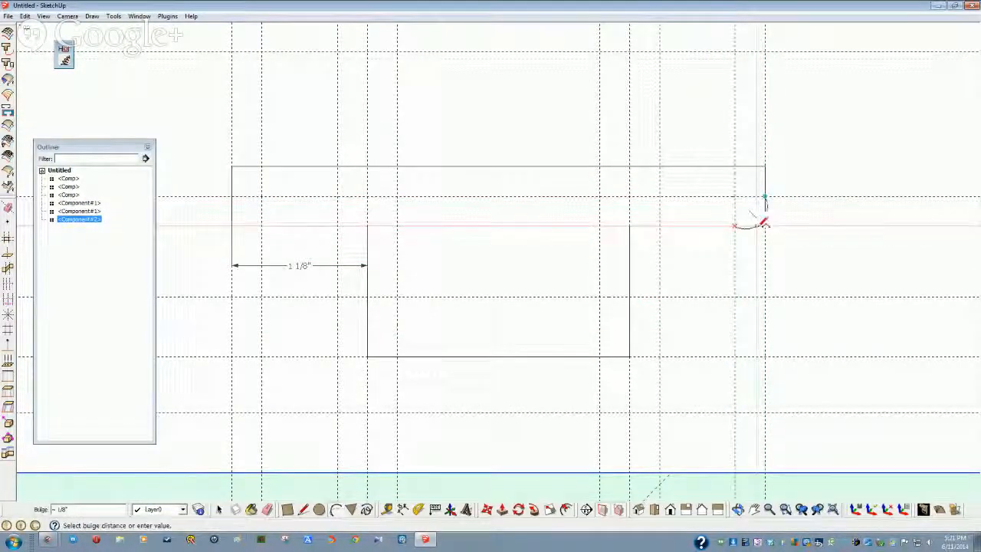
{"action": "left_click", "coordinate": [755, 224]}
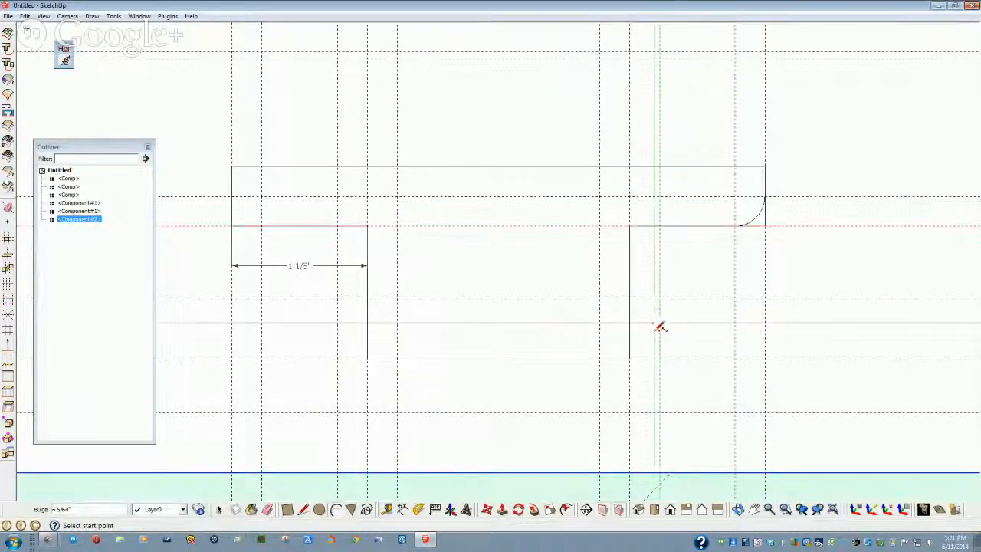
{"action": "left_click", "coordinate": [231, 196]}
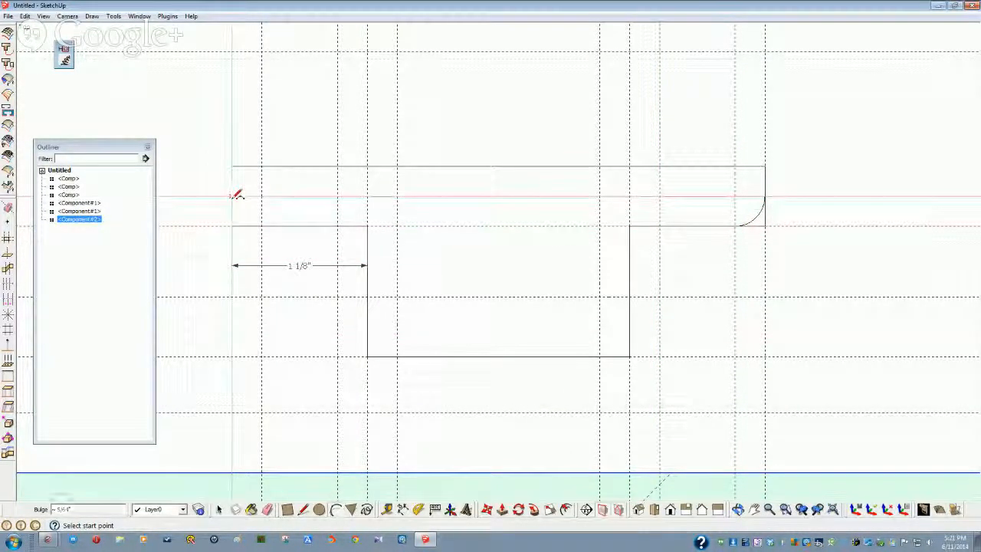
{"action": "left_click", "coordinate": [246, 225]}
{"action": "left_click", "coordinate": [255, 222]}
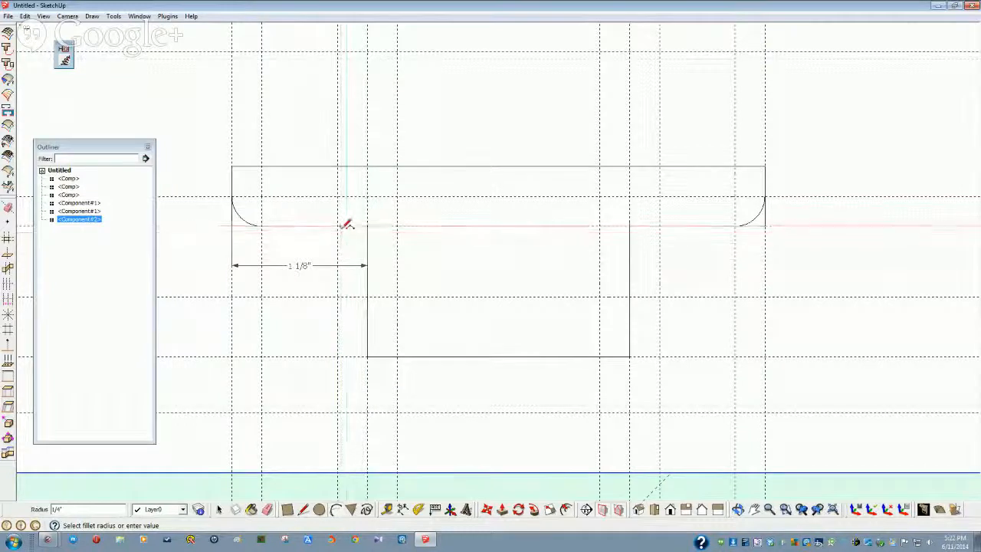
Draw arcs across the middle section's two outer corners between guide intersections, with bulges of about 1/16" and 3/32"
{"action": "left_click", "coordinate": [397, 356]}
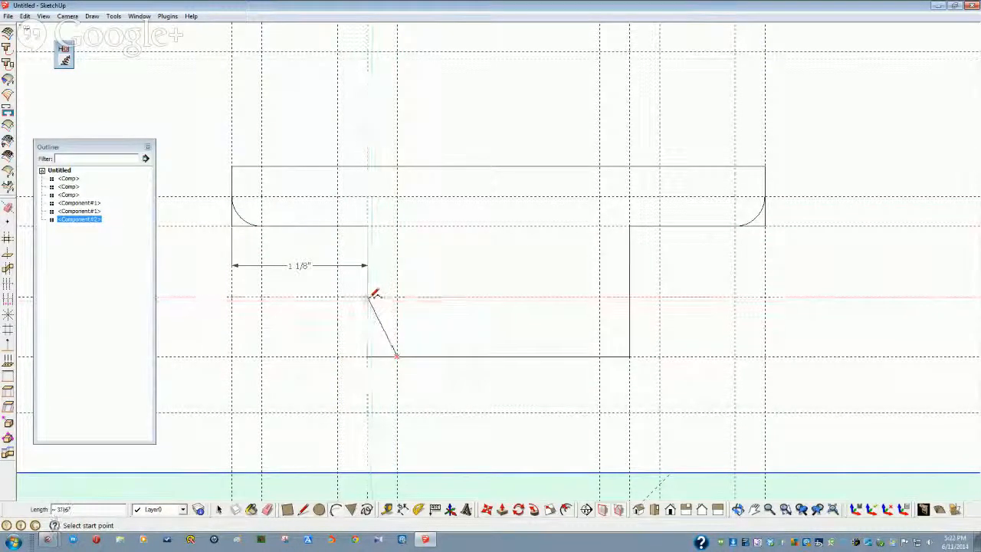
{"action": "left_click", "coordinate": [368, 297]}
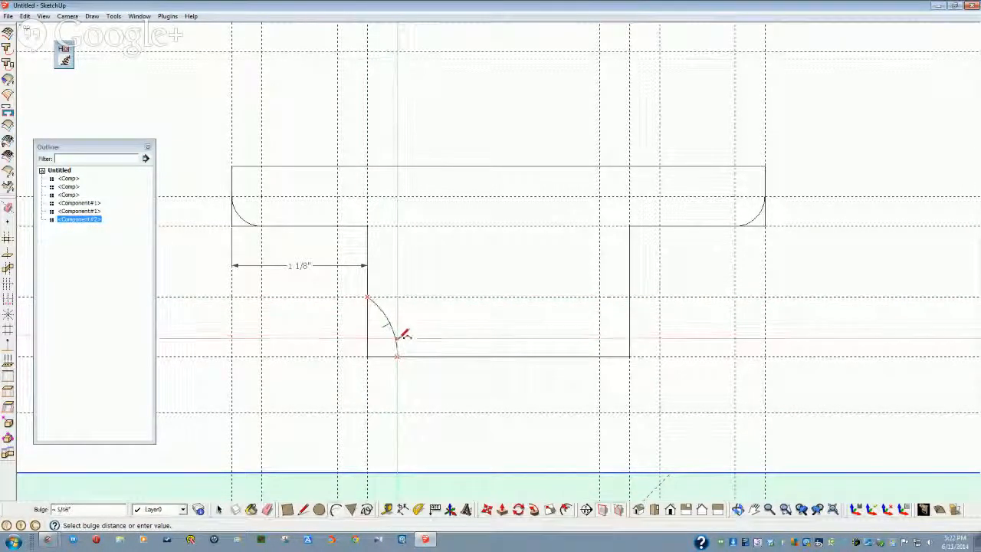
{"action": "left_click", "coordinate": [397, 339]}
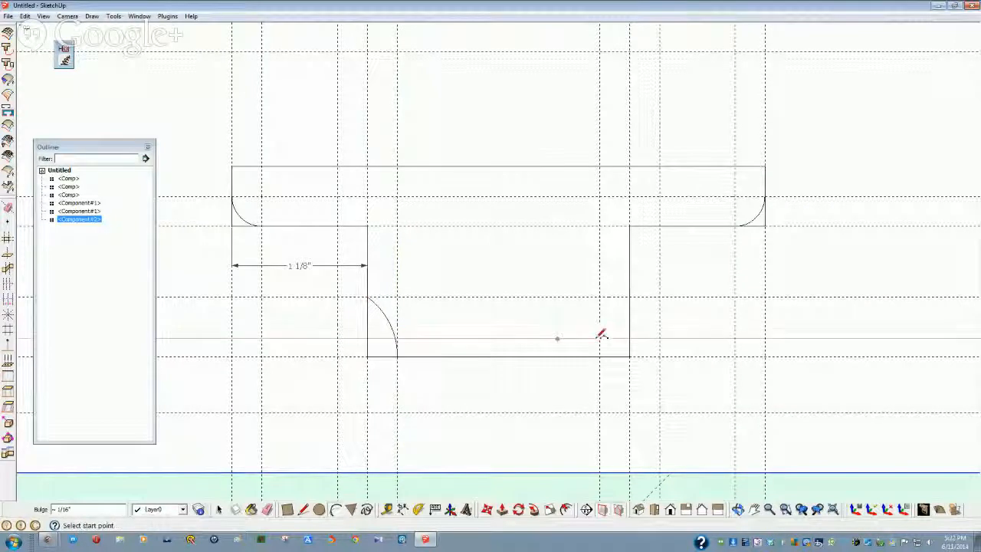
{"action": "left_click", "coordinate": [629, 298]}
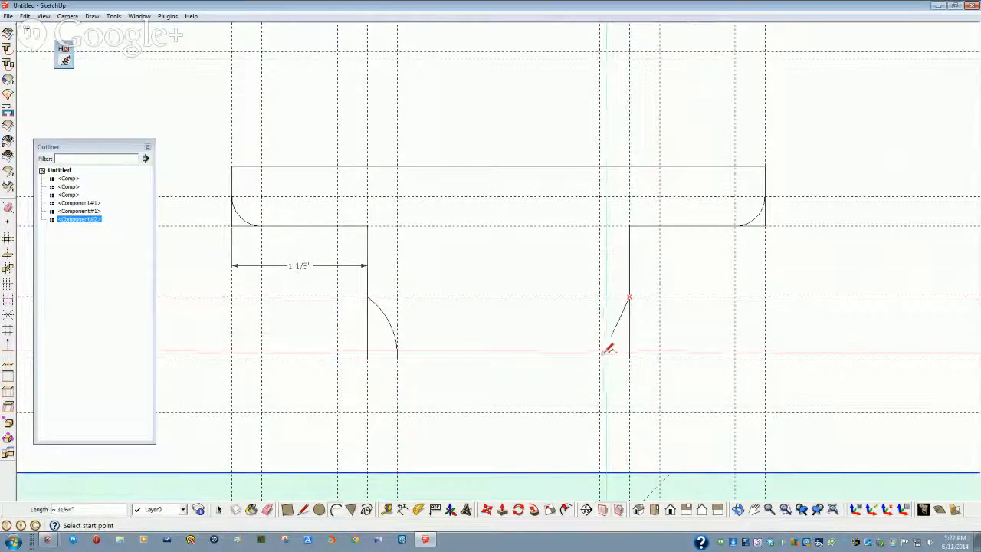
{"action": "left_click", "coordinate": [599, 355]}
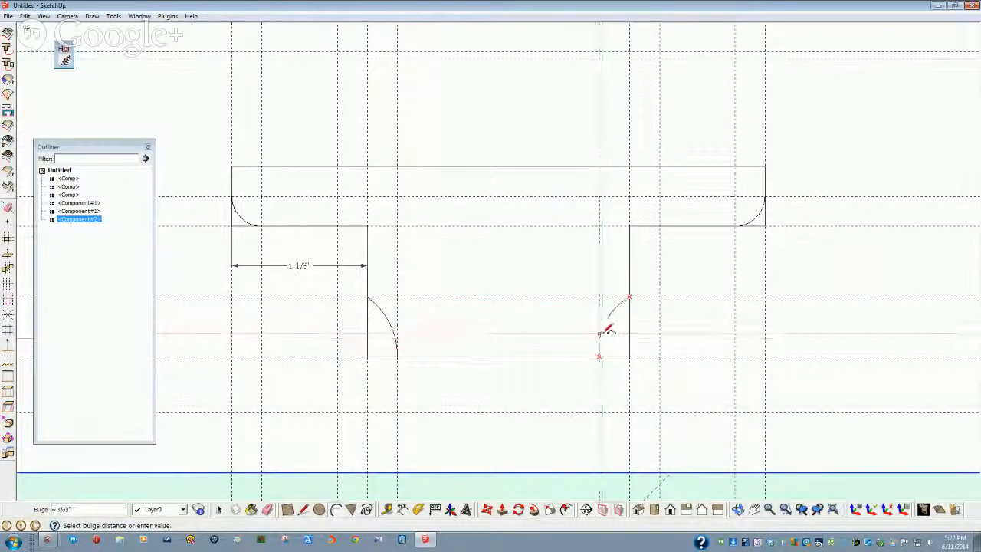
{"action": "left_click", "coordinate": [605, 335]}
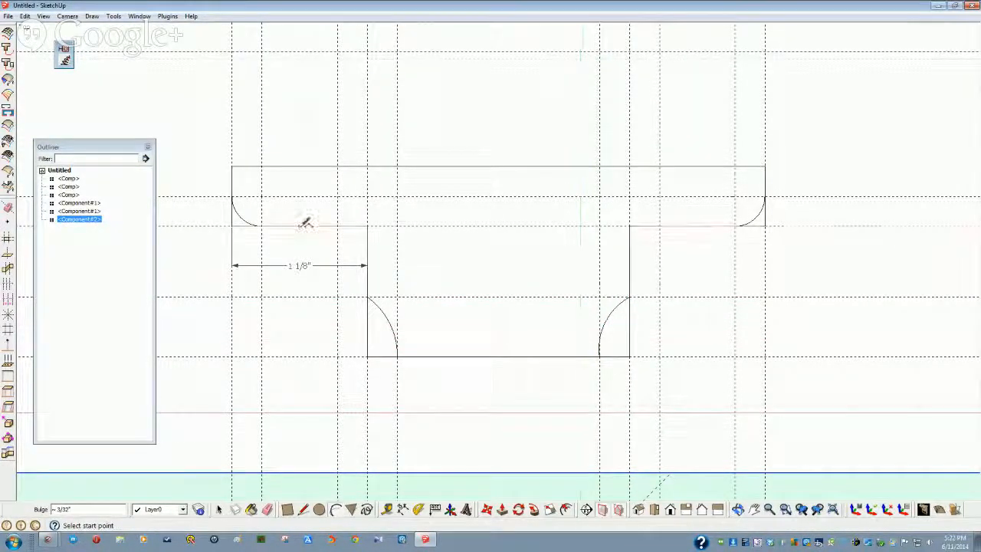
{"action": "key", "text": "space"}
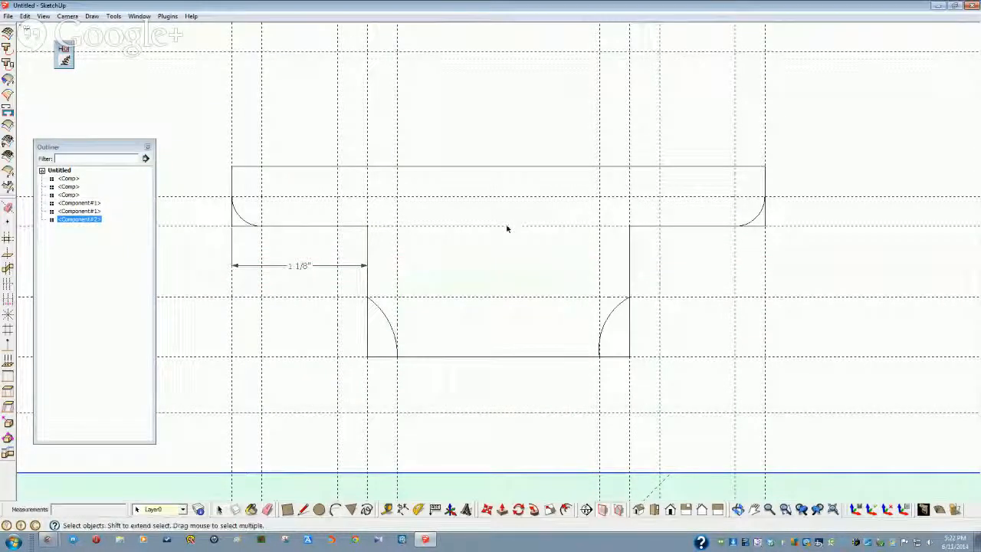
Copy the guide along the shoulder line 0.25" into the middle section of the shape
{"action": "left_click", "coordinate": [506, 224]}
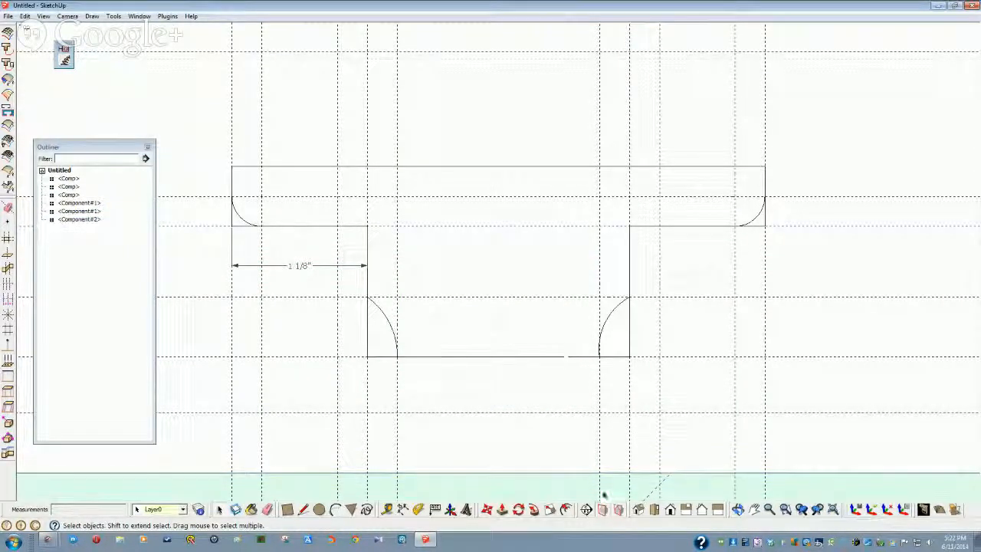
{"action": "left_click", "coordinate": [486, 510]}
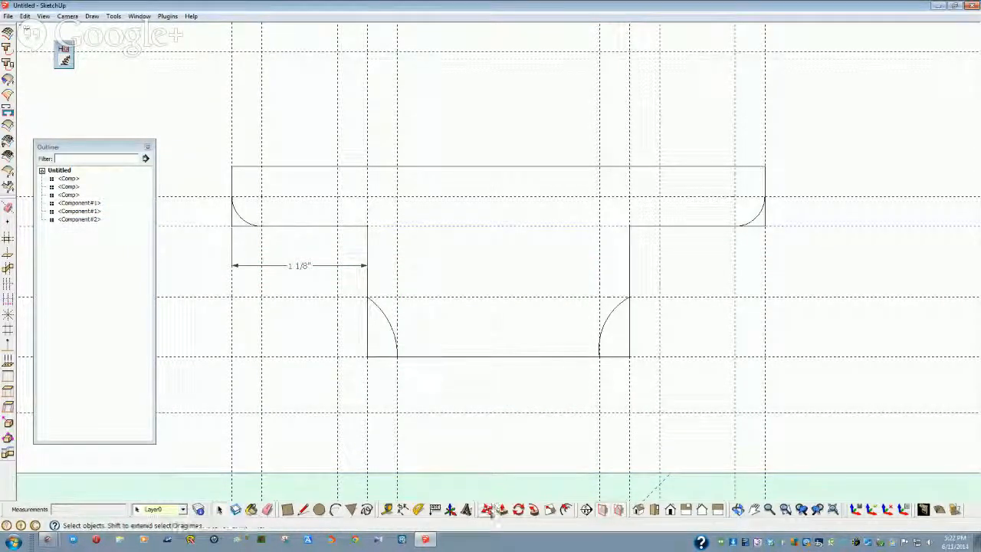
{"action": "left_click", "coordinate": [521, 225]}
{"action": "key", "text": "ctrl"}
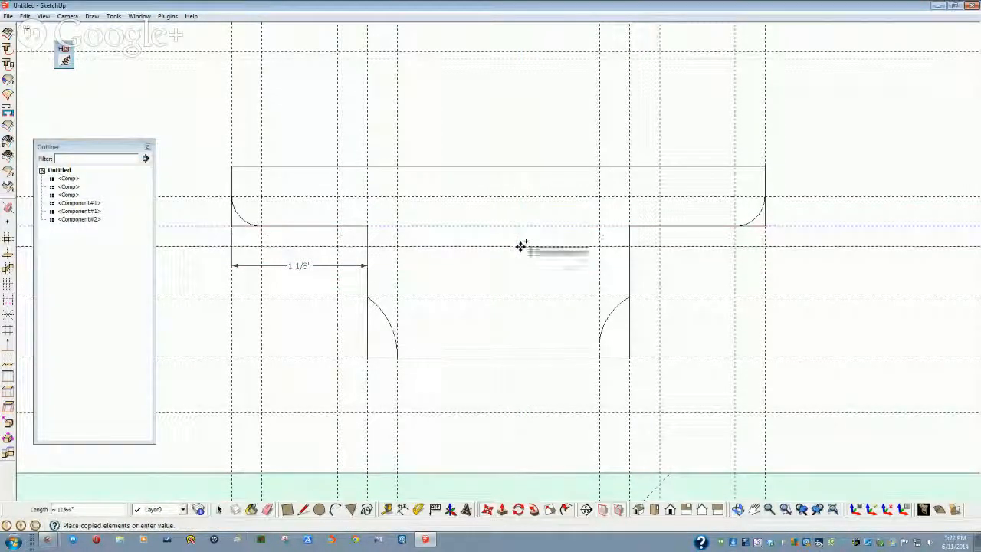
{"action": "type", "text": "25"}
{"action": "key", "text": "Return"}
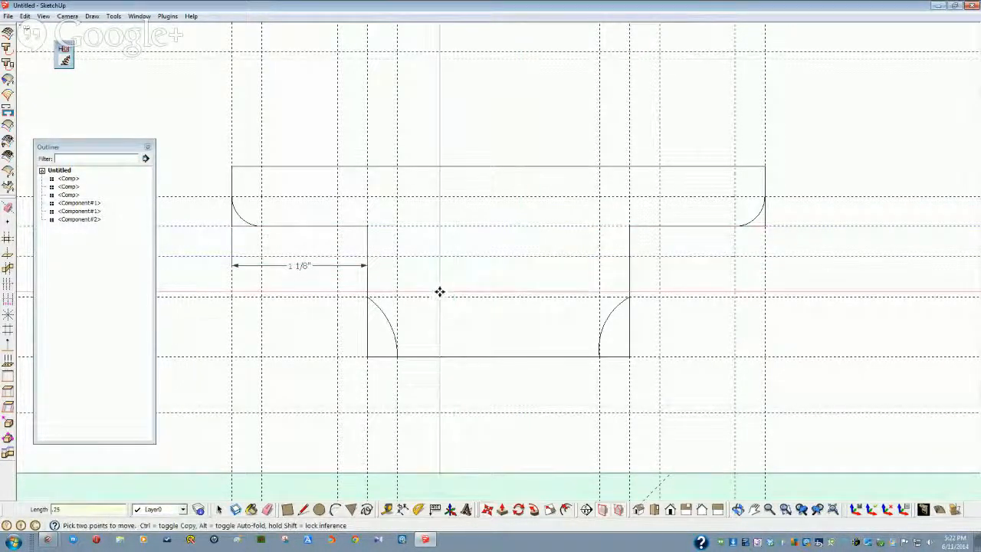
Draw arcs of 1/4" radius between the guide intersections at the two inner corners where the long bar meets the middle section
{"action": "left_click", "coordinate": [335, 509]}
{"action": "left_click", "coordinate": [338, 226]}
{"action": "left_click", "coordinate": [368, 256]}
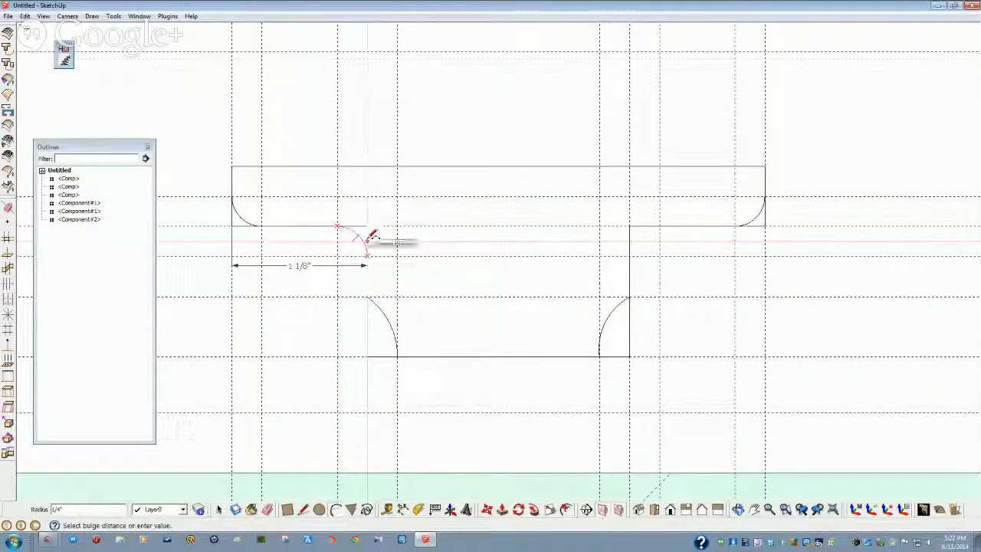
{"action": "left_click", "coordinate": [368, 232]}
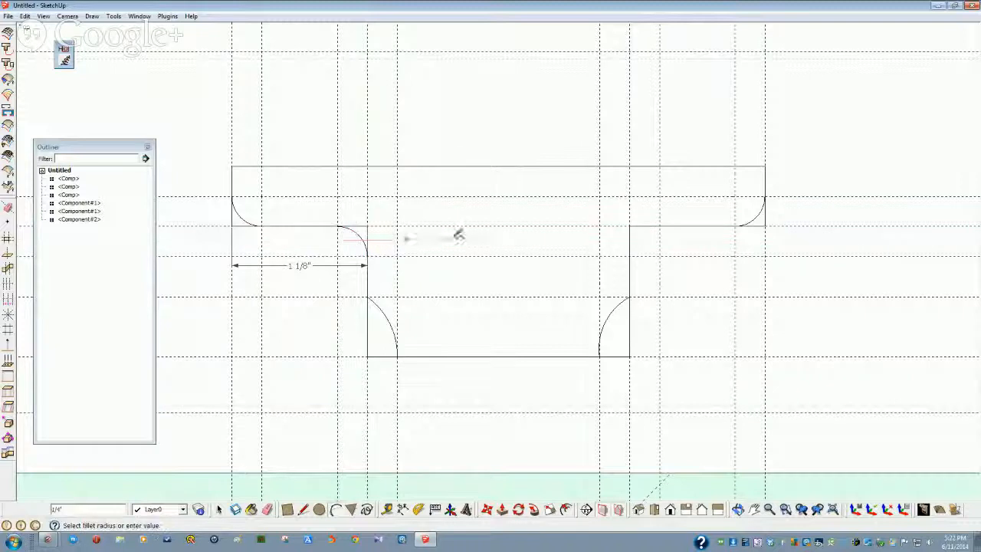
{"action": "left_click", "coordinate": [629, 255]}
{"action": "left_click", "coordinate": [660, 226]}
{"action": "left_click", "coordinate": [644, 230]}
{"action": "key", "text": "space"}
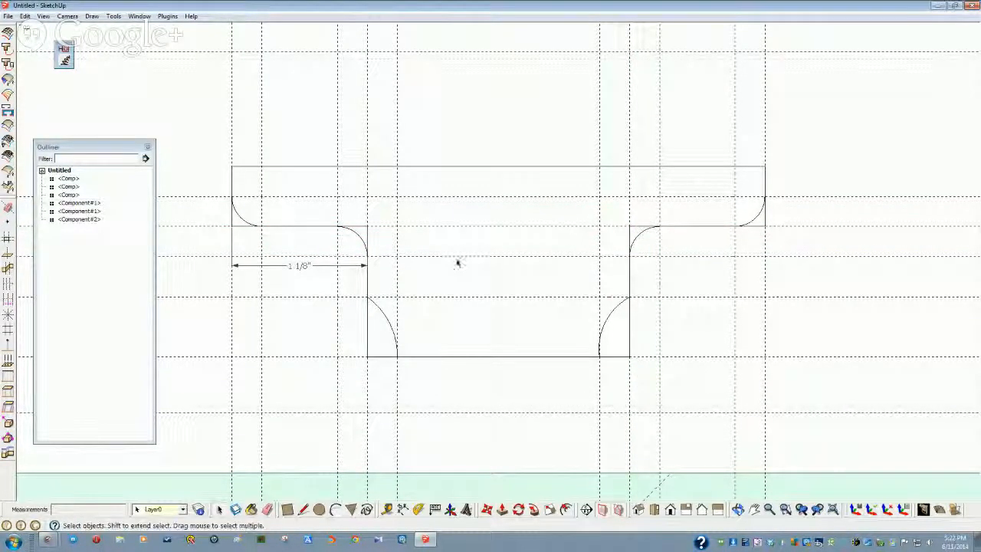
Try to make the shape's face a component with Replace selection with component turned off
{"action": "left_click", "coordinate": [452, 272]}
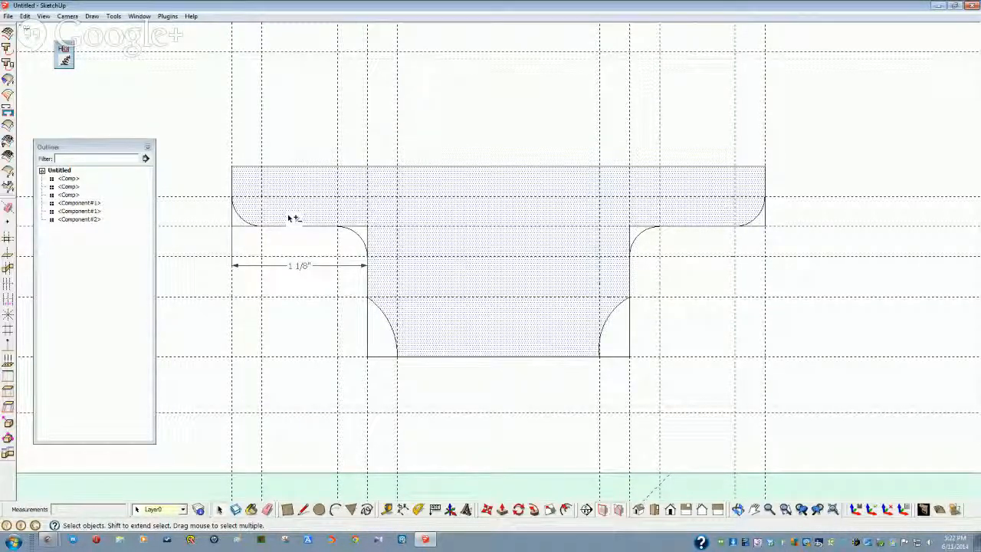
{"action": "key", "text": "g"}
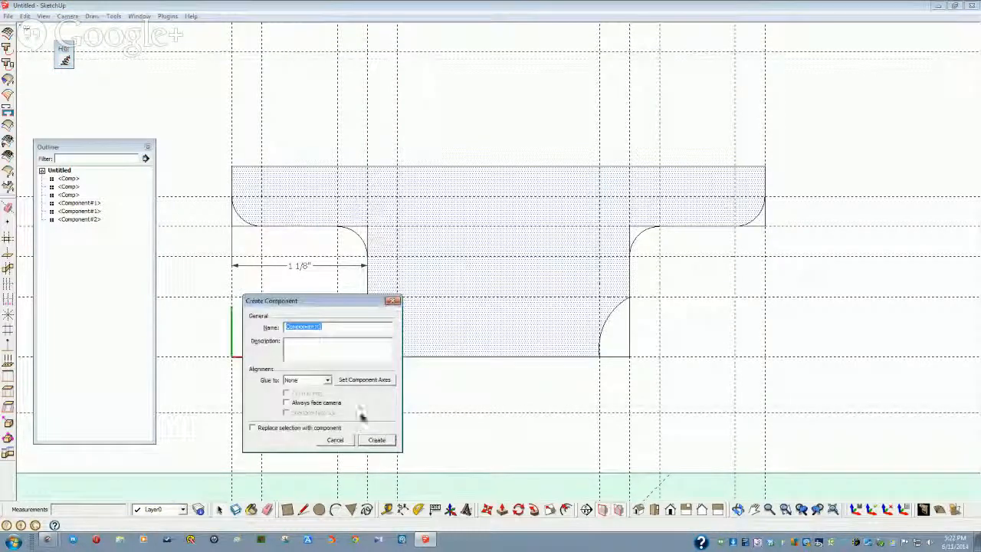
{"action": "left_click", "coordinate": [376, 440]}
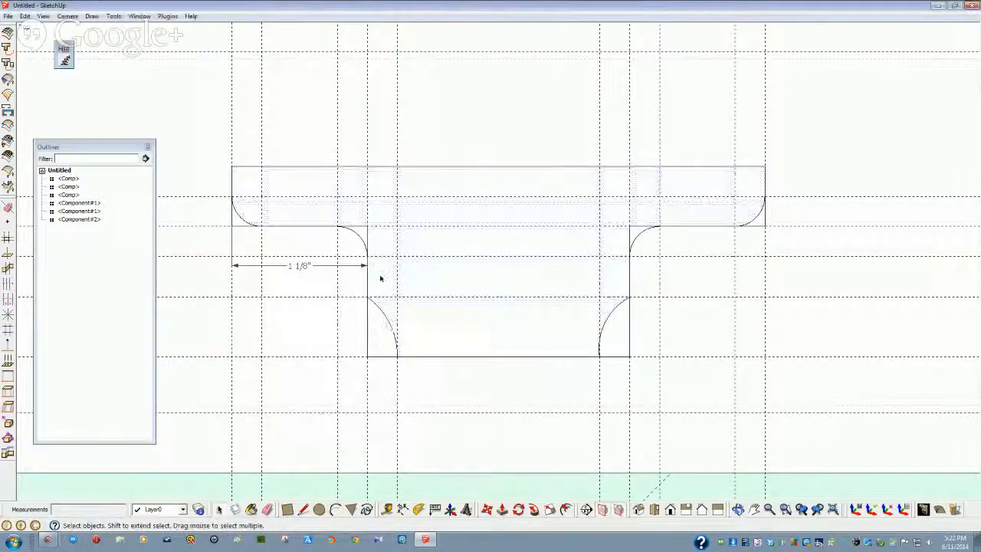
{"action": "left_click", "coordinate": [300, 207]}
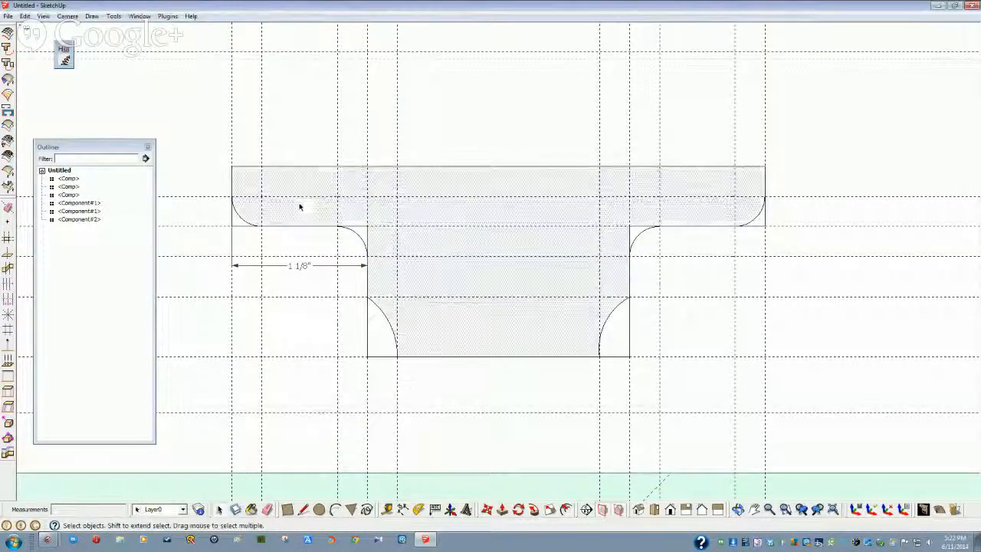
{"action": "left_click", "coordinate": [460, 279]}
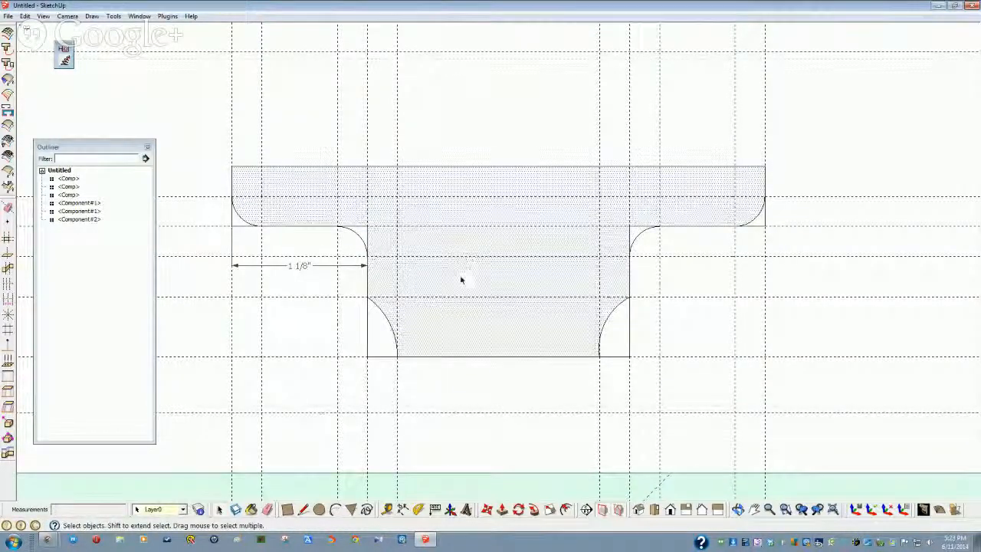
{"action": "left_click", "coordinate": [461, 279]}
Make a component from the shape's face and its bounding edges, with Replace selection with component enabled
{"action": "mouse_move", "coordinate": [460, 280]}
{"action": "middle_mouse_down"}
{"action": "mouse_move", "coordinate": [492, 296]}
{"action": "mouse_move", "coordinate": [490, 280]}
{"action": "mouse_move", "coordinate": [585, 427]}
{"action": "middle_mouse_up"}
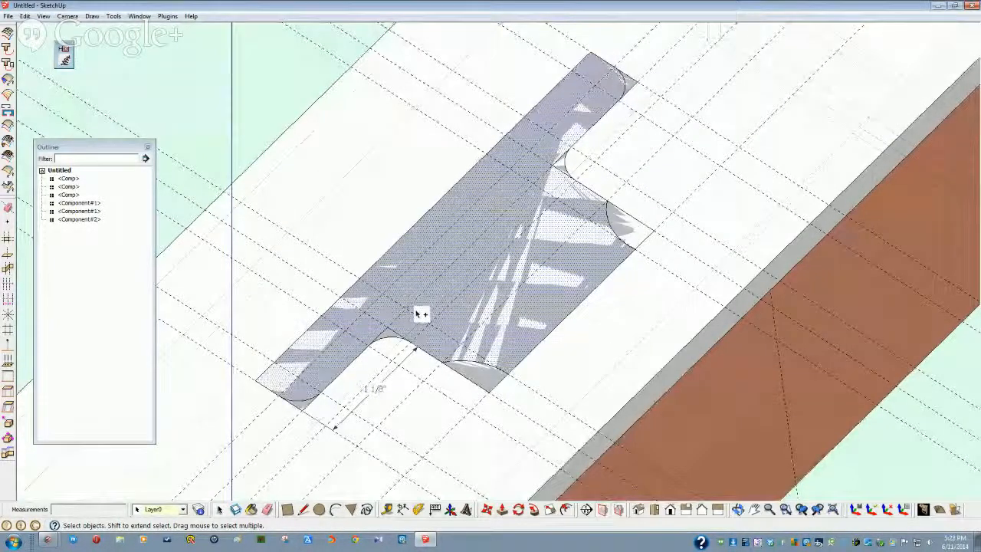
{"action": "left_click", "coordinate": [498, 454]}
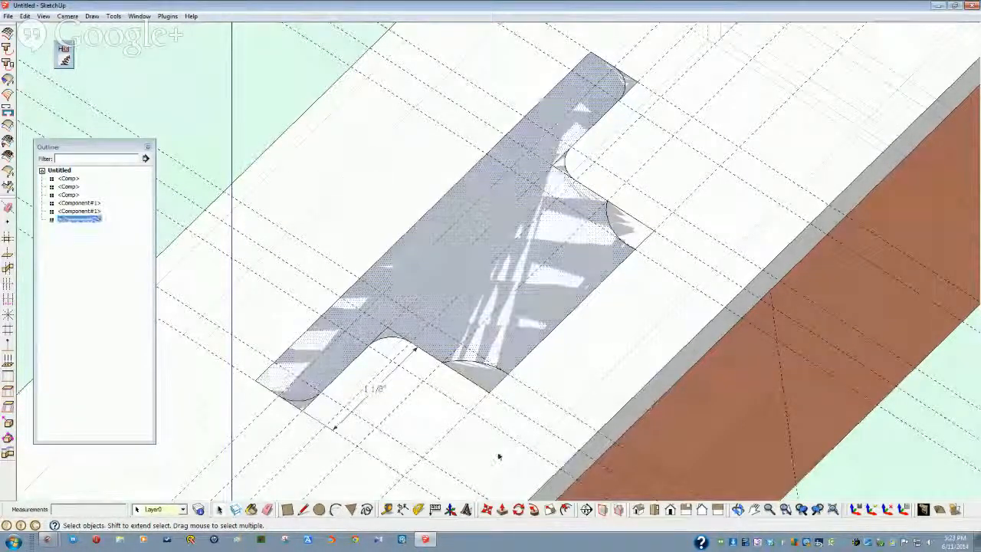
{"action": "scroll", "coordinate": [225, 313], "scroll_direction": "down", "scroll_amount": 1}
{"action": "middle_click_drag", "start_coordinate": [225, 314], "coordinate": [470, 312]}
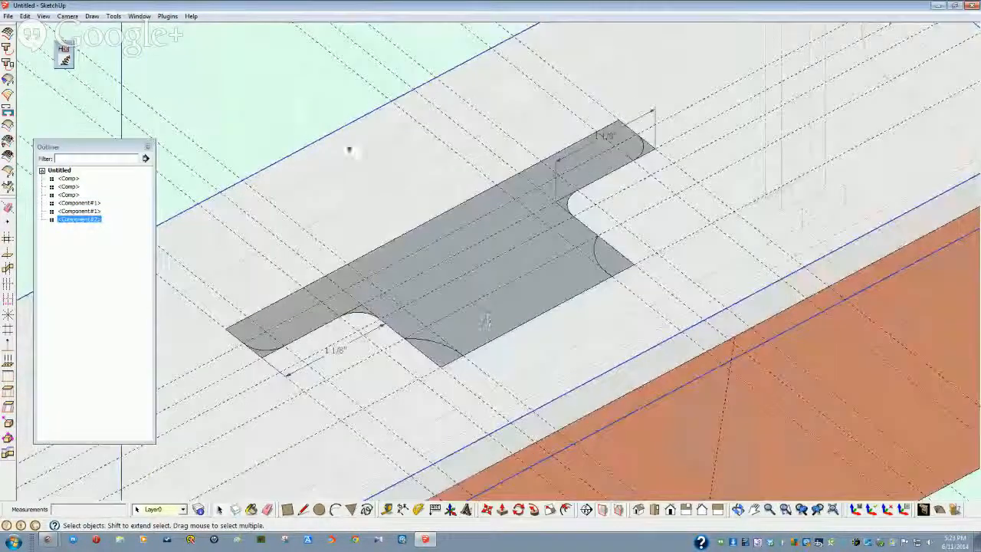
{"action": "left_click", "coordinate": [269, 95]}
{"action": "double_click", "coordinate": [480, 325]}
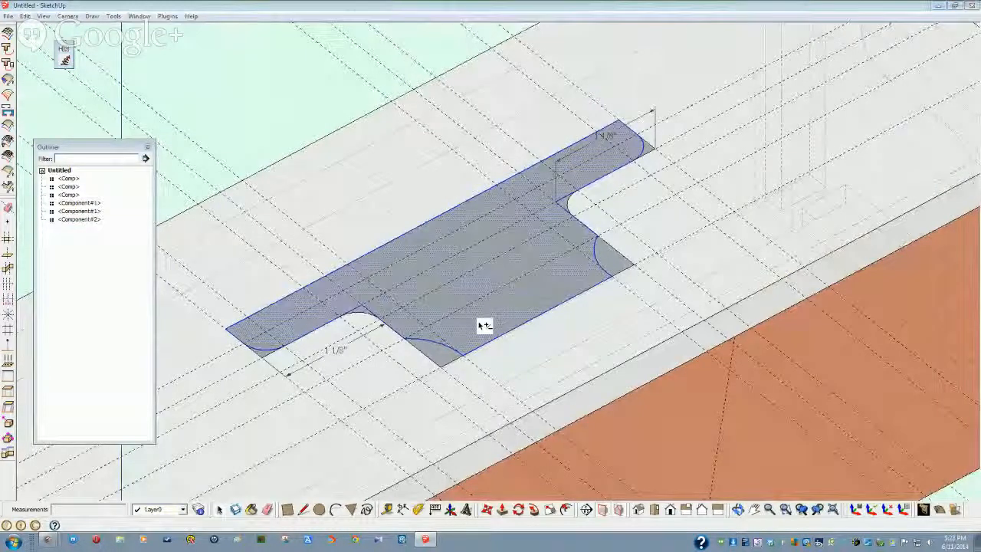
{"action": "key", "text": "g"}
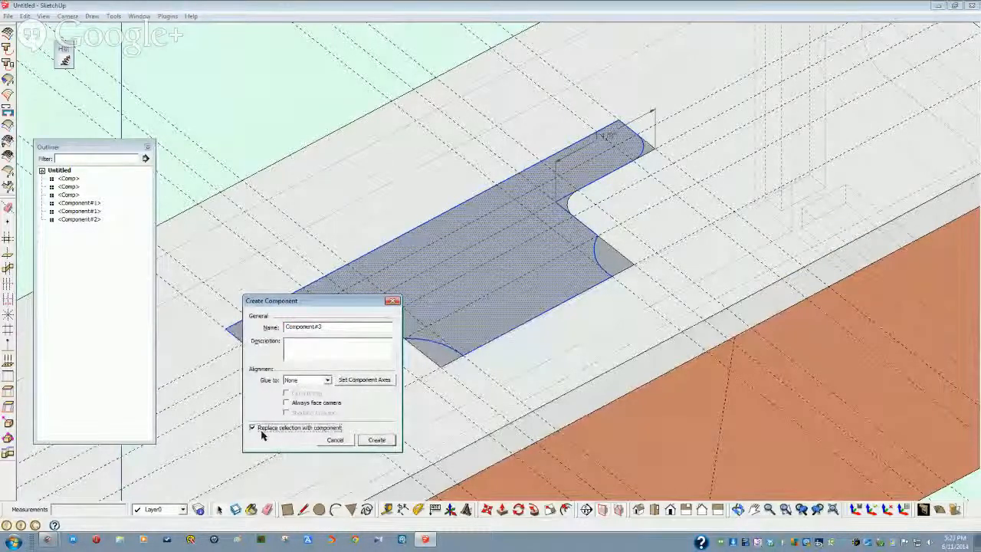
{"action": "left_click", "coordinate": [375, 440]}
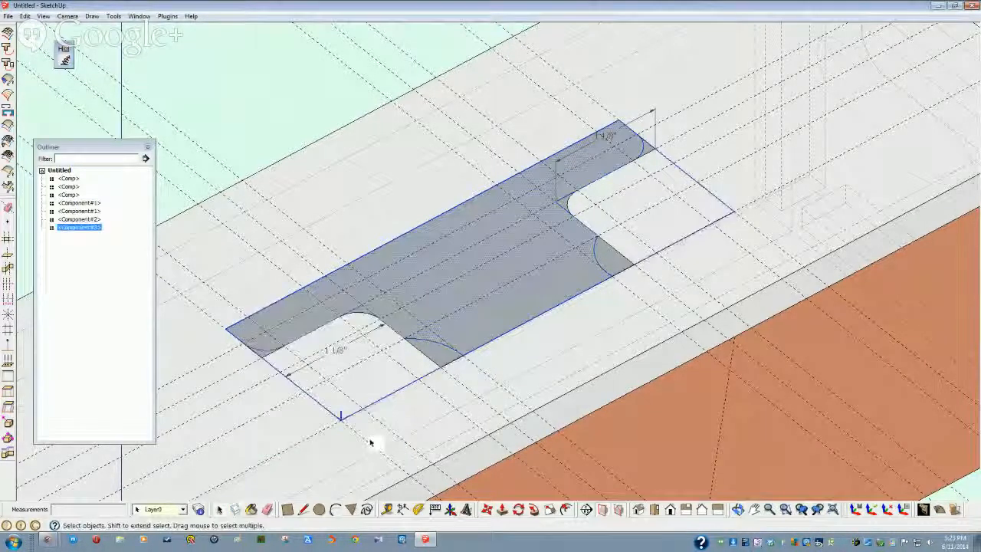
Open the new shape component, push/pull its face up 3/4", and close the component
{"action": "double_click", "coordinate": [77, 228]}
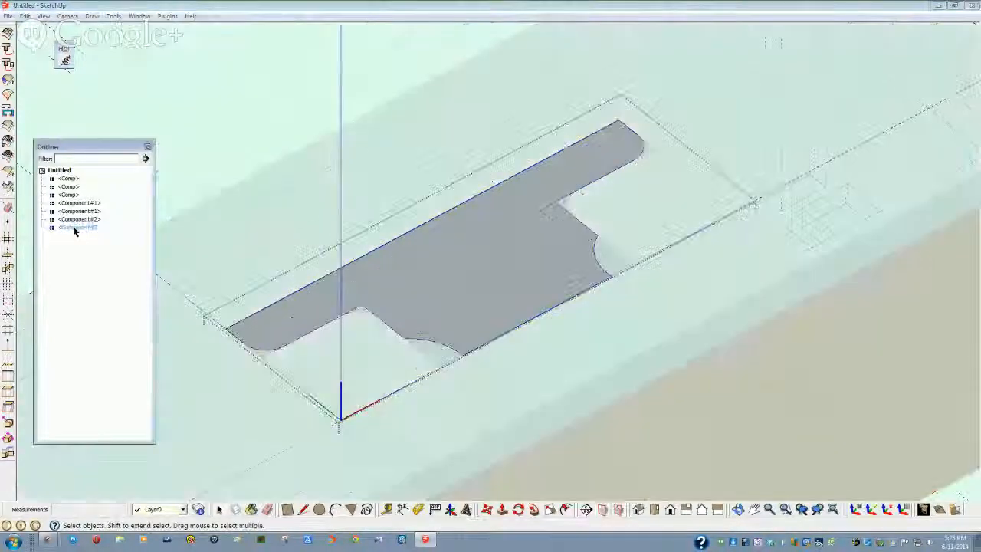
{"action": "left_click", "coordinate": [502, 509]}
{"action": "left_click", "coordinate": [471, 337]}
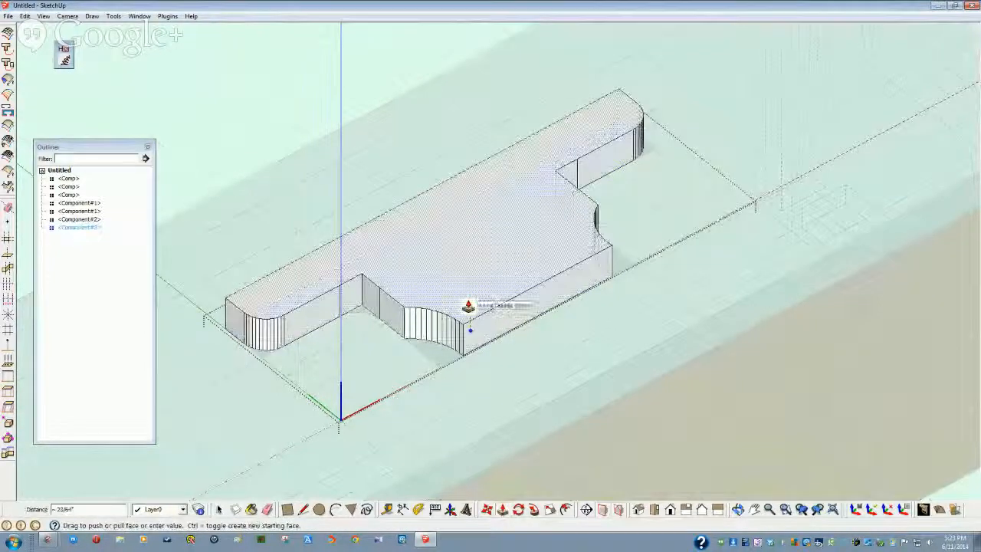
{"action": "type", "text": "3/4"}
{"action": "key", "text": "Return"}
{"action": "key", "text": "space"}
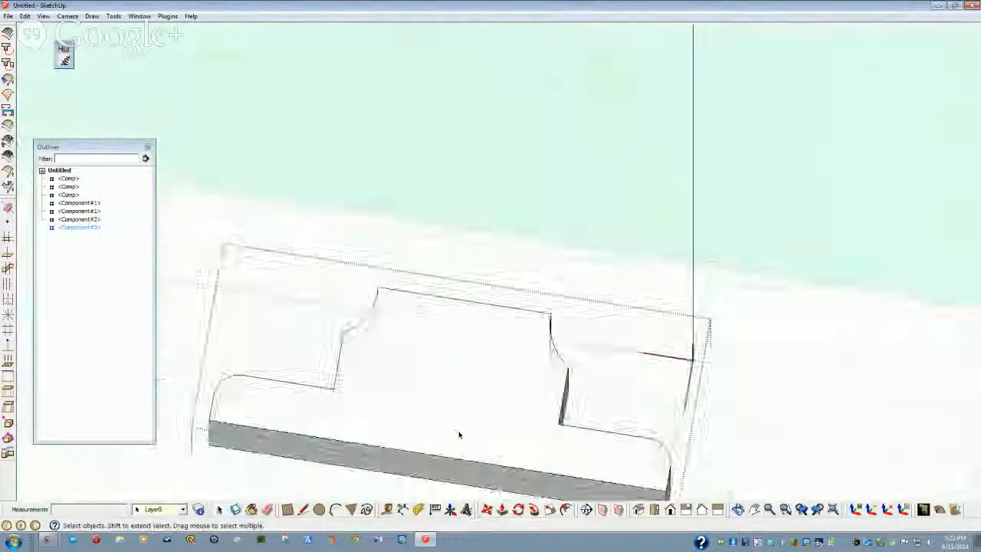
{"action": "mouse_move", "coordinate": [459, 433]}
{"action": "middle_mouse_down"}
{"action": "mouse_move", "coordinate": [543, 447]}
{"action": "mouse_move", "coordinate": [596, 436]}
{"action": "mouse_move", "coordinate": [585, 438]}
{"action": "mouse_move", "coordinate": [512, 361]}
{"action": "mouse_move", "coordinate": [504, 402]}
{"action": "mouse_move", "coordinate": [375, 377]}
{"action": "mouse_move", "coordinate": [204, 407]}
{"action": "mouse_move", "coordinate": [167, 393]}
{"action": "middle_mouse_up"}
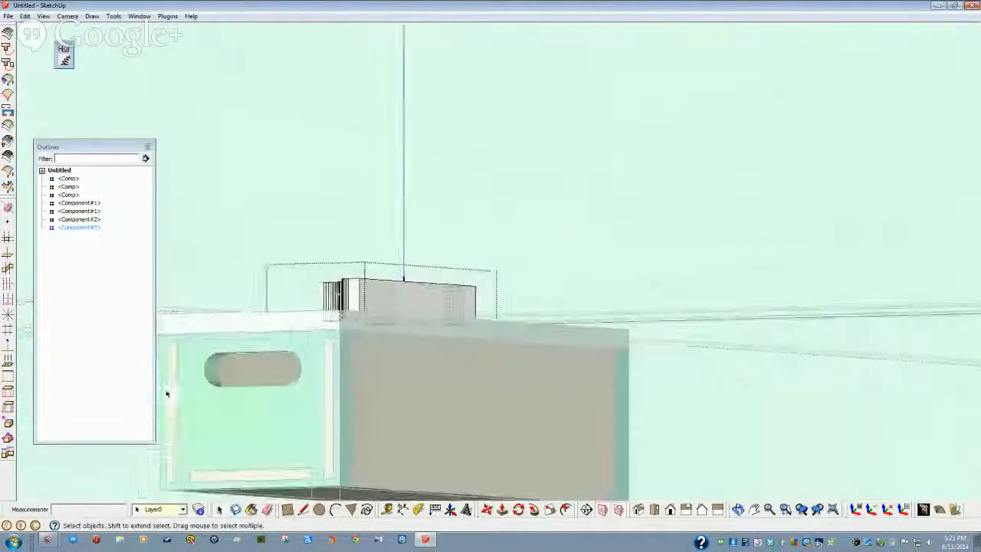
{"action": "mouse_move", "coordinate": [294, 376]}
{"action": "middle_mouse_down"}
{"action": "mouse_move", "coordinate": [508, 357]}
{"action": "mouse_move", "coordinate": [543, 375]}
{"action": "mouse_move", "coordinate": [514, 376]}
{"action": "middle_mouse_up"}
{"action": "left_click", "coordinate": [236, 228]}
Delete all guides in the model
{"action": "scroll", "coordinate": [461, 328], "scroll_direction": "up", "scroll_amount": 2}
{"action": "scroll", "coordinate": [514, 376], "scroll_direction": "down", "scroll_amount": 2}
{"action": "middle_click_drag", "start_coordinate": [462, 346], "coordinate": [409, 339]}
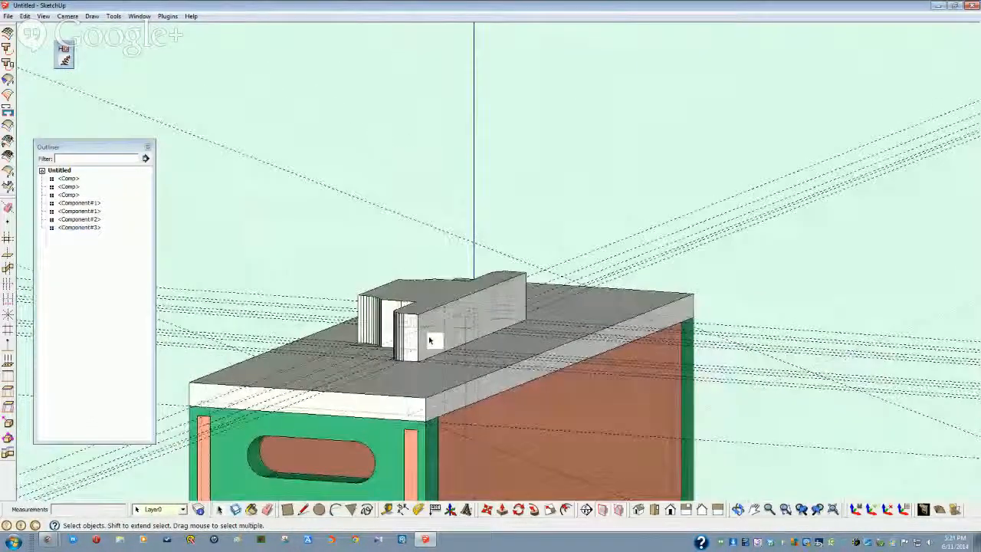
{"action": "scroll", "coordinate": [429, 339], "scroll_direction": "down", "scroll_amount": 5}
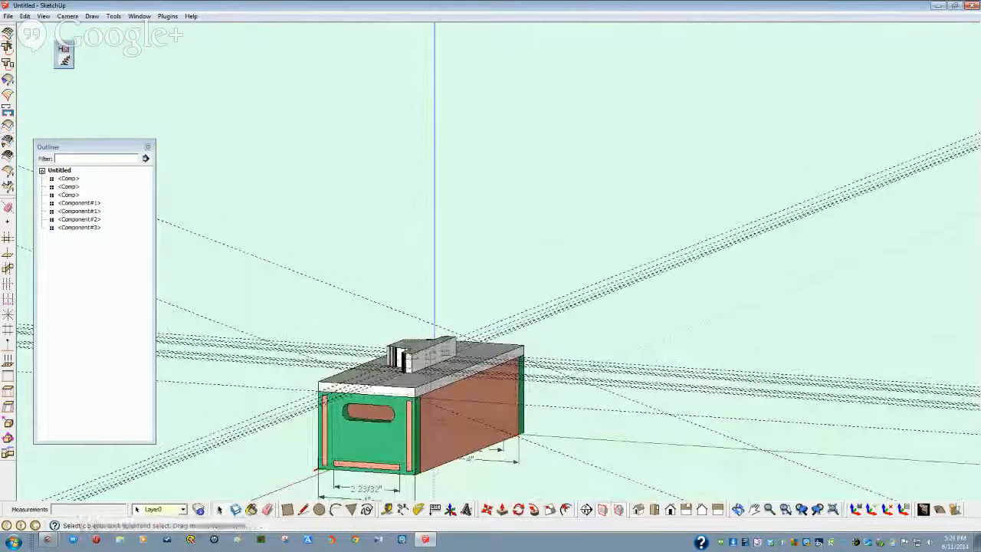
{"action": "left_click", "coordinate": [25, 16]}
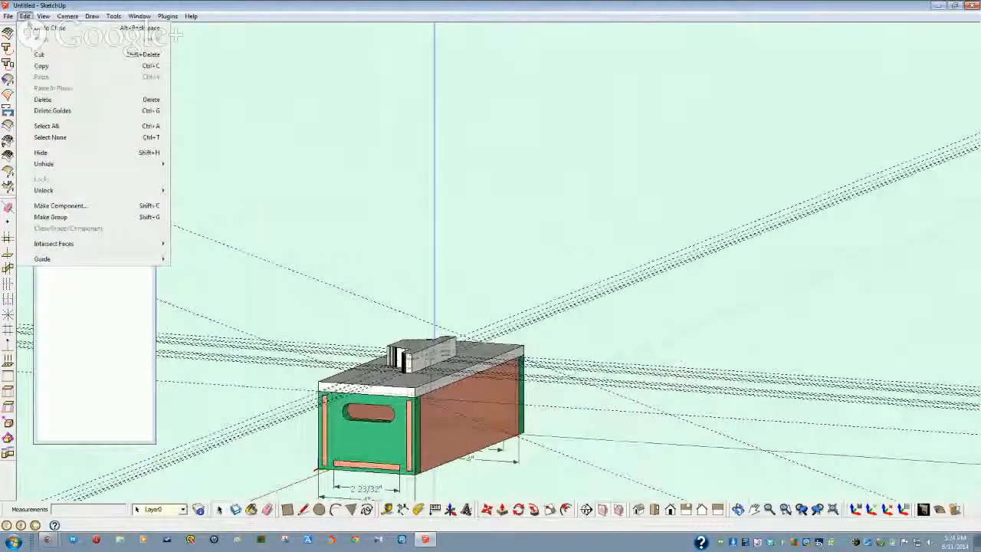
{"action": "left_click", "coordinate": [50, 113]}
{"action": "middle_click_drag", "start_coordinate": [344, 296], "coordinate": [433, 286]}
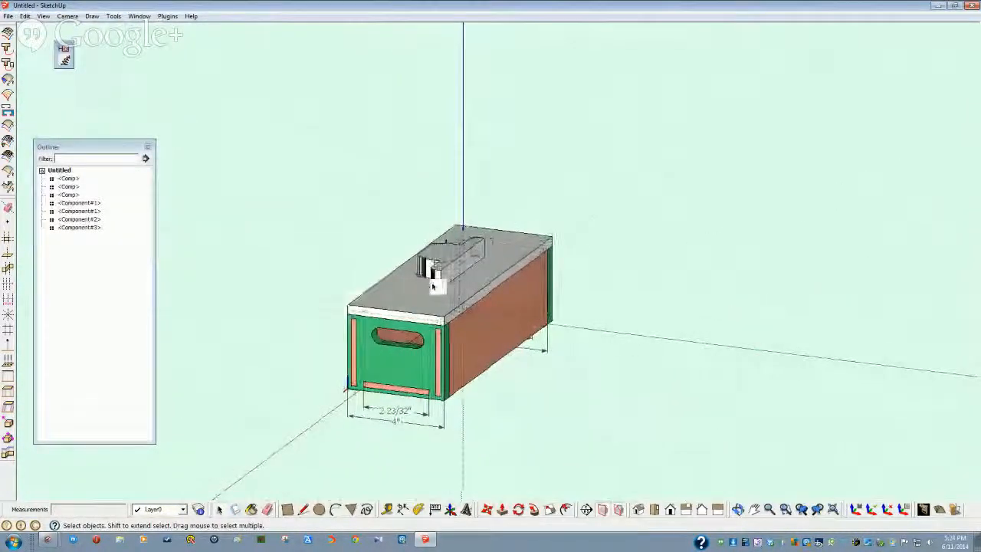
Rotate the handle component 90° about the lower outer edge of its long bar so it stands upright on the lid
{"action": "left_click", "coordinate": [92, 231]}
{"action": "scroll", "coordinate": [331, 265], "scroll_direction": "up", "scroll_amount": 2}
{"action": "left_click", "coordinate": [518, 509]}
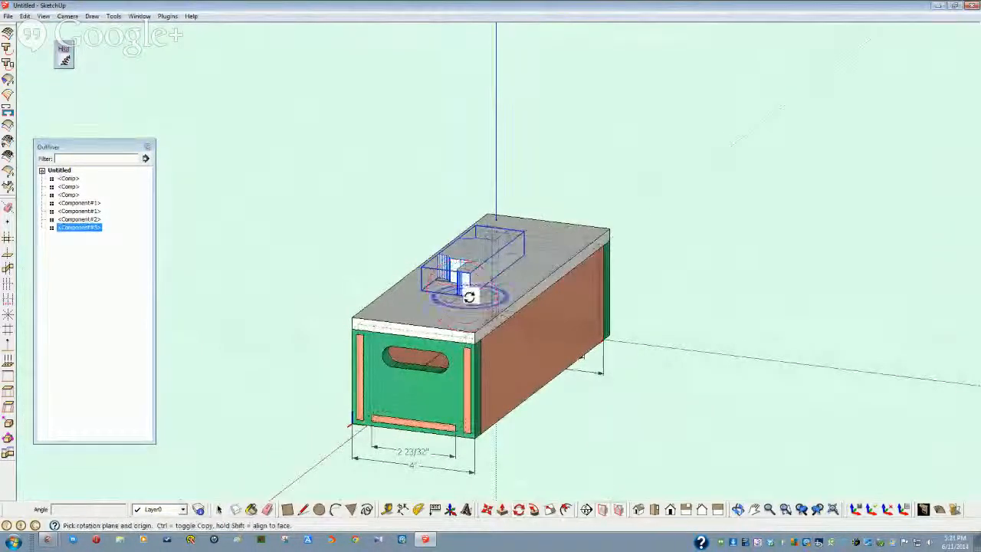
{"action": "left_click", "coordinate": [469, 295]}
{"action": "left_click", "coordinate": [469, 277]}
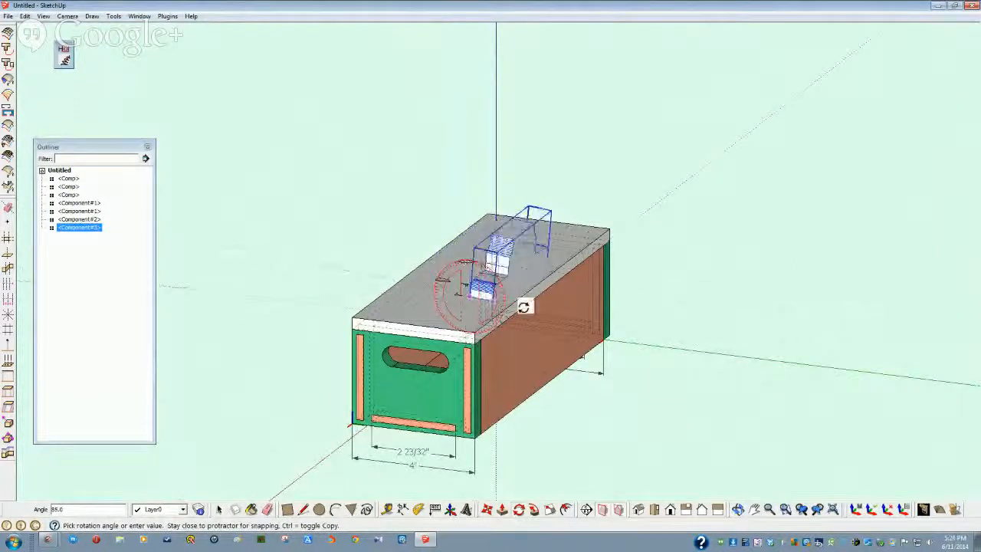
{"action": "type", "text": "9"}
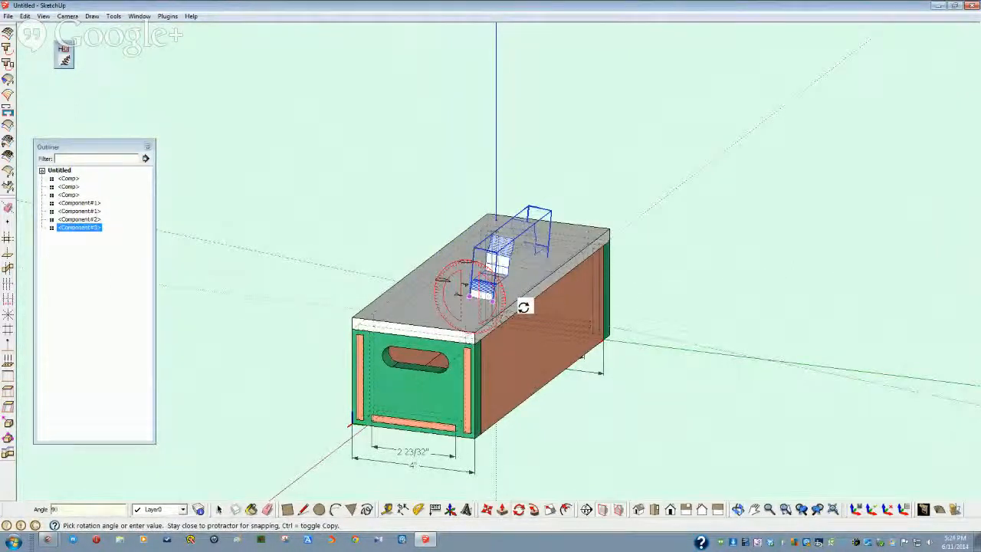
{"action": "type", "text": "0"}
{"action": "key", "text": "Return"}
{"action": "key", "text": "space"}
Examine the box from below, in isometric and from the front, and inspect the upright handle and the lid surface around it
{"action": "left_click", "coordinate": [560, 416]}
{"action": "mouse_move", "coordinate": [560, 416]}
{"action": "middle_mouse_down"}
{"action": "mouse_move", "coordinate": [570, 469]}
{"action": "mouse_move", "coordinate": [528, 438]}
{"action": "mouse_move", "coordinate": [523, 449]}
{"action": "mouse_move", "coordinate": [494, 441]}
{"action": "mouse_move", "coordinate": [468, 462]}
{"action": "mouse_move", "coordinate": [453, 413]}
{"action": "middle_mouse_up"}
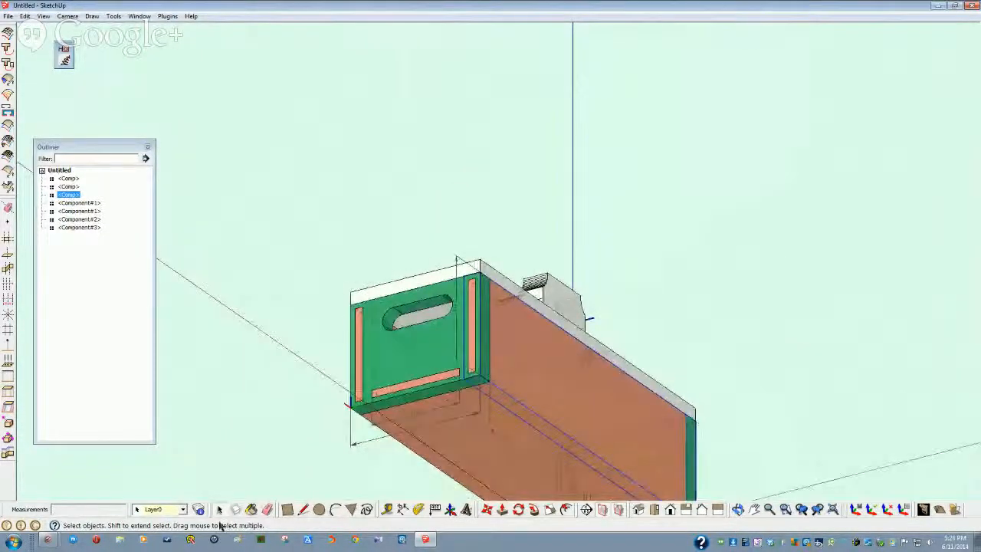
{"action": "left_click", "coordinate": [640, 513]}
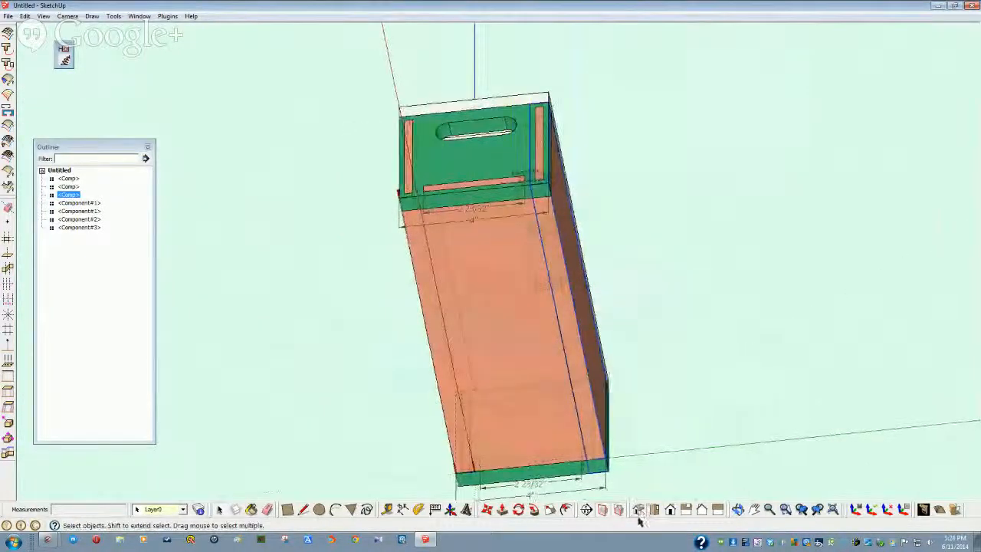
{"action": "left_click", "coordinate": [637, 518]}
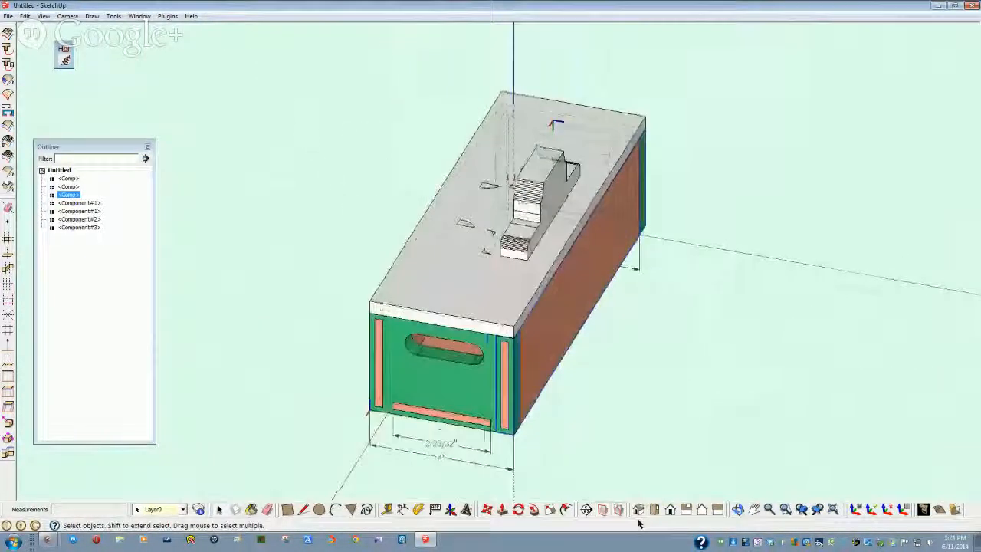
{"action": "left_click", "coordinate": [670, 509]}
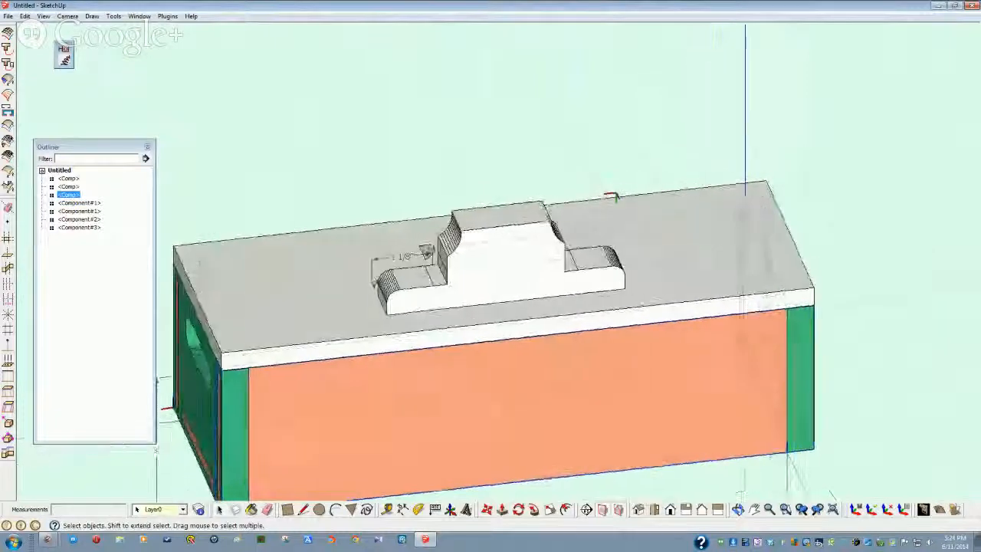
{"action": "middle_click_drag", "start_coordinate": [606, 209], "coordinate": [661, 243]}
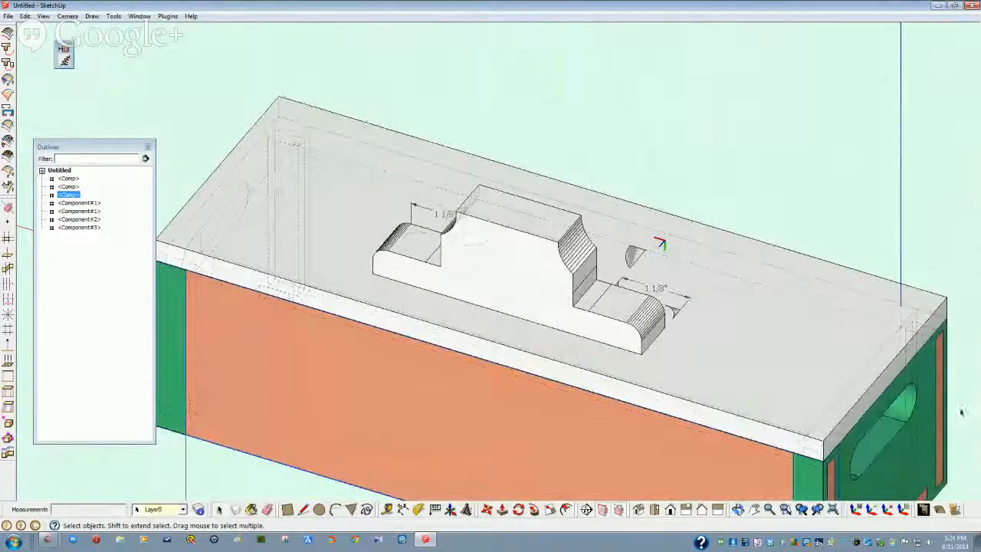
{"action": "left_click", "coordinate": [599, 295]}
{"action": "middle_click_drag", "start_coordinate": [588, 290], "coordinate": [489, 178]}
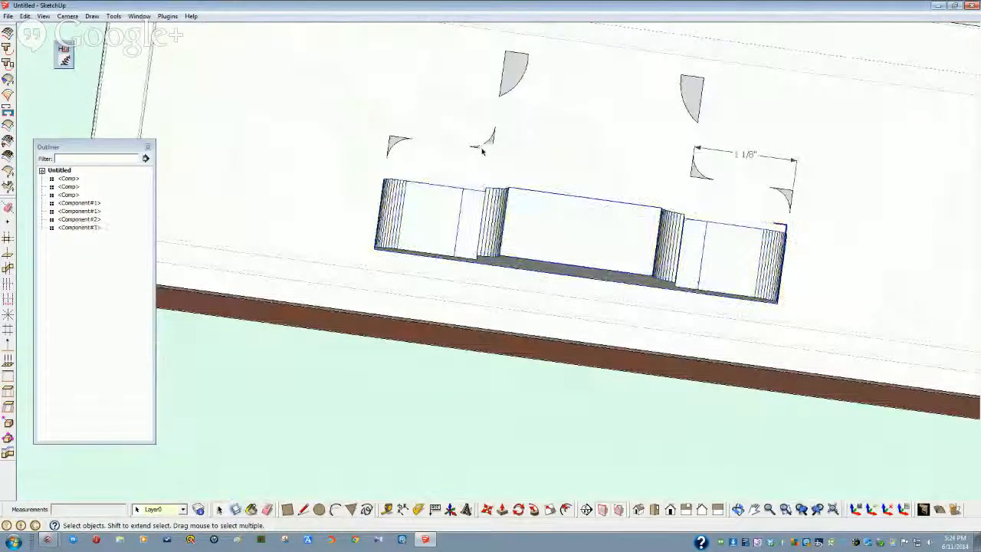
Inspect the upright handle on the lid from the front and in isometric, including the leftover cut-off pieces beside it
{"action": "middle_click_drag", "start_coordinate": [493, 197], "coordinate": [493, 379]}
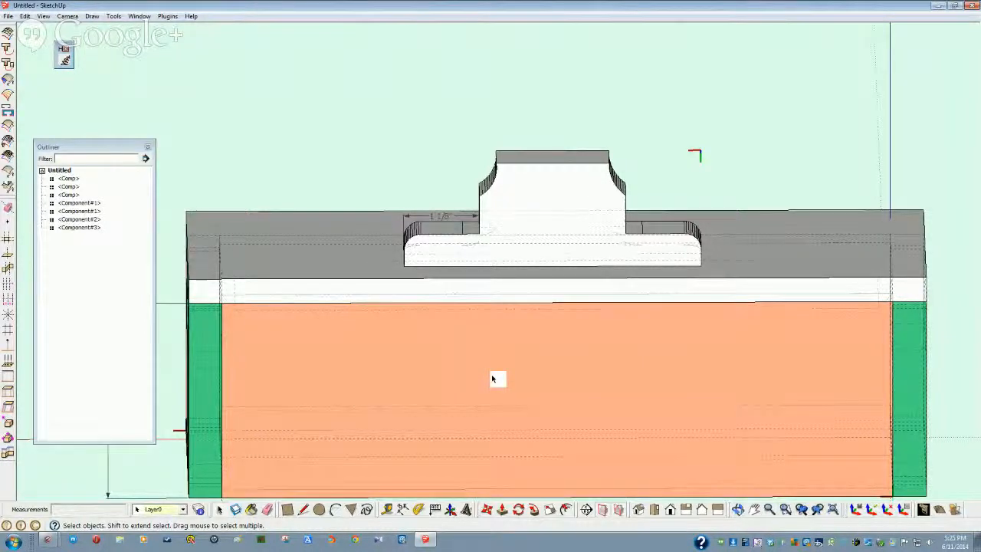
{"action": "scroll", "coordinate": [493, 378], "scroll_direction": "down", "scroll_amount": 4}
{"action": "mouse_move", "coordinate": [492, 379]}
{"action": "middle_mouse_down"}
{"action": "mouse_move", "coordinate": [586, 376]}
{"action": "mouse_move", "coordinate": [499, 381]}
{"action": "mouse_move", "coordinate": [422, 354]}
{"action": "mouse_move", "coordinate": [425, 343]}
{"action": "middle_mouse_up"}
{"action": "scroll", "coordinate": [424, 343], "scroll_direction": "up", "scroll_amount": 3}
{"action": "scroll", "coordinate": [423, 342], "scroll_direction": "down", "scroll_amount": 1}
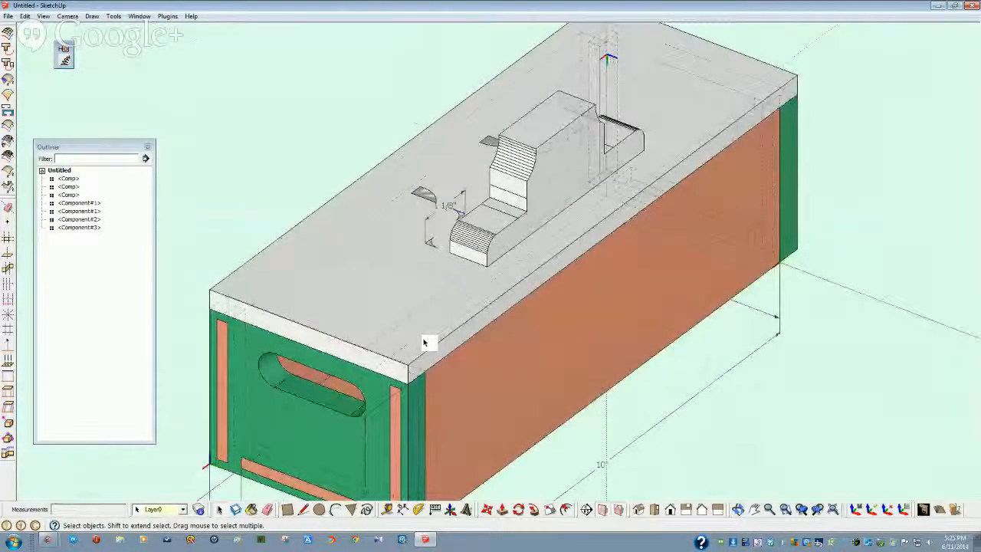
{"action": "scroll", "coordinate": [429, 343], "scroll_direction": "down", "scroll_amount": 2}
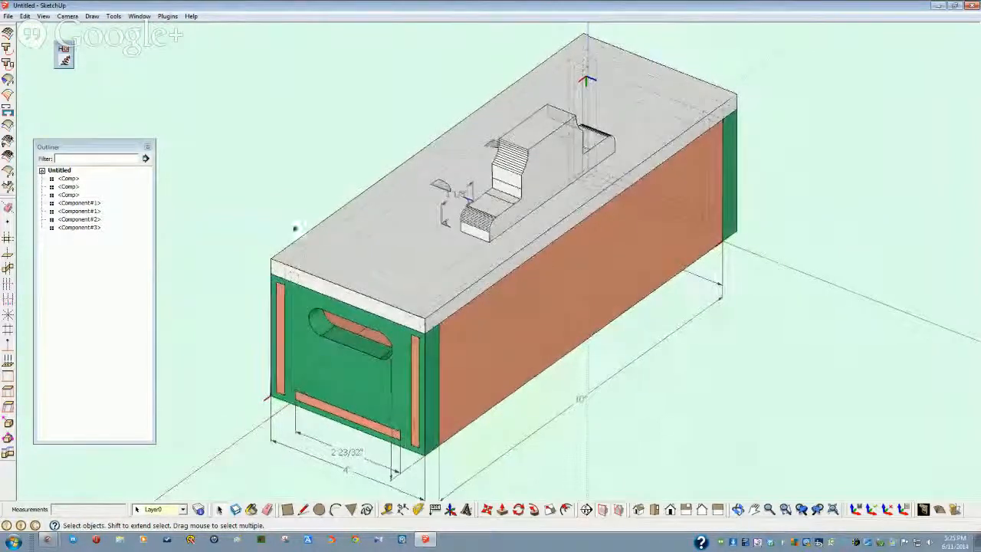
{"action": "middle_click_drag", "start_coordinate": [296, 227], "coordinate": [289, 274]}
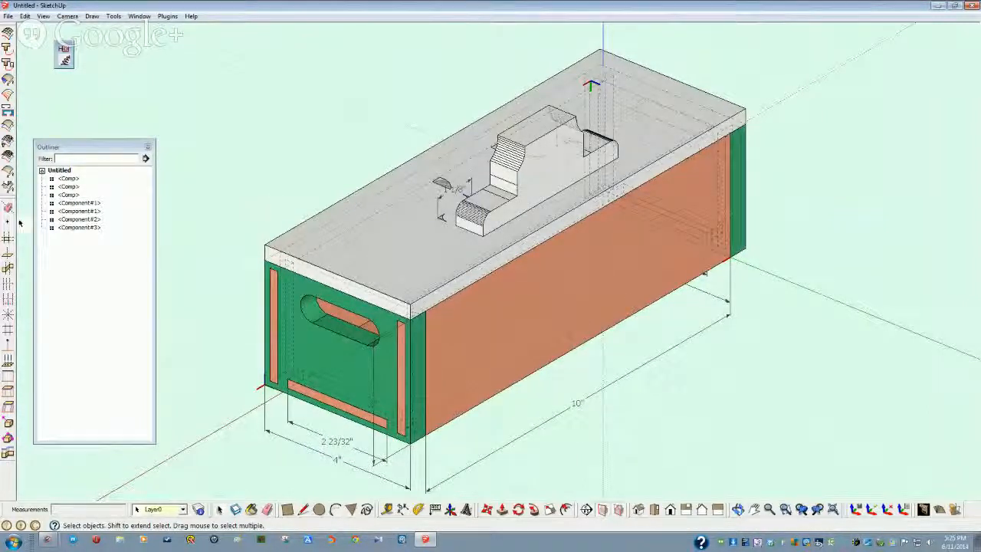
Group the box's bottom, side and end board components, without the lid and handle, into one component named "box base"
{"action": "left_click", "coordinate": [73, 179]}
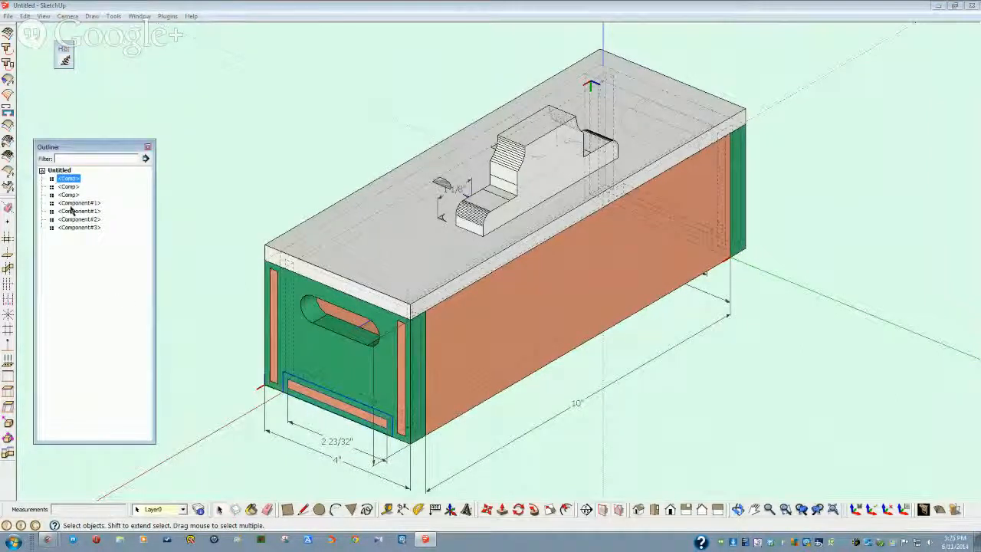
{"action": "left_click", "coordinate": [80, 203]}
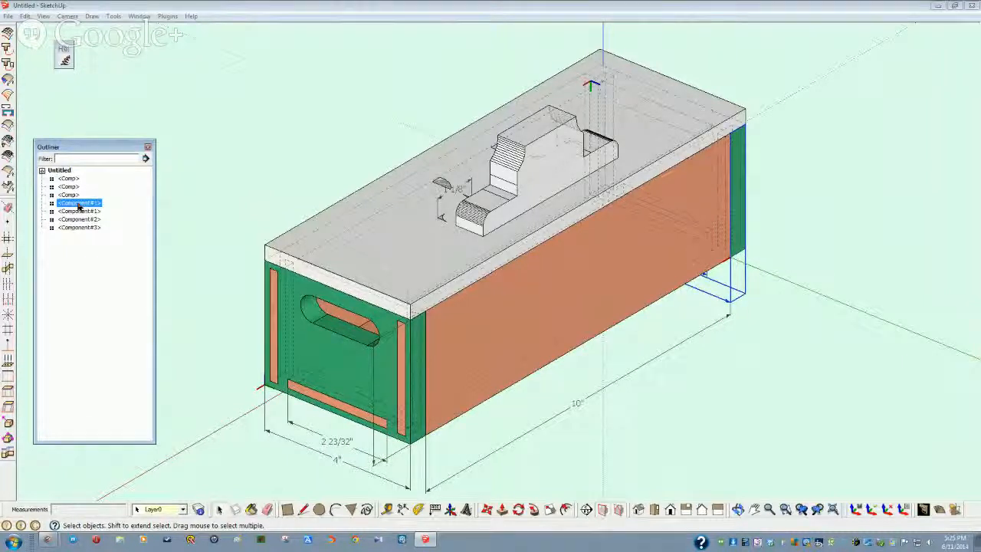
{"action": "left_click", "coordinate": [73, 195]}
{"action": "left_click", "coordinate": [69, 179]}
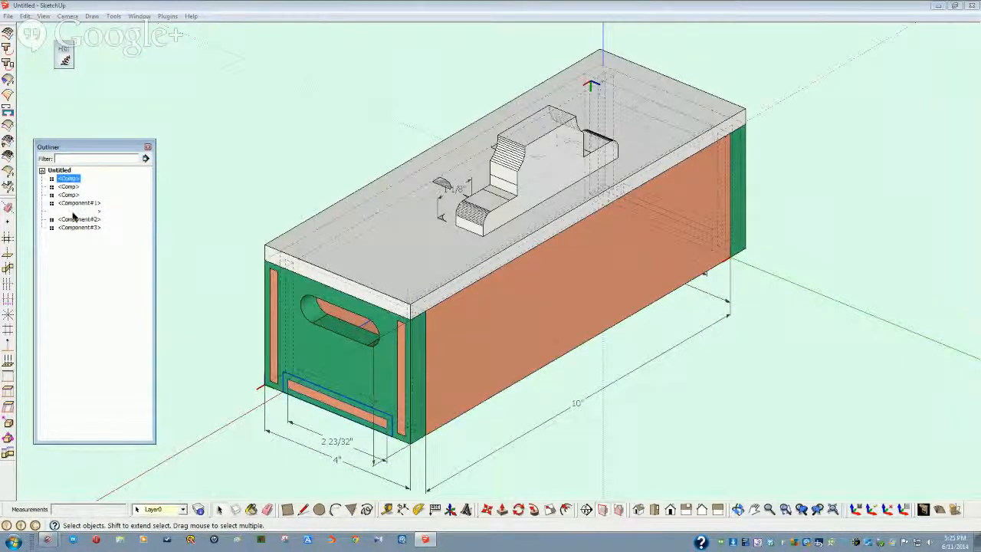
{"action": "left_click", "coordinate": [73, 211], "text": "shift"}
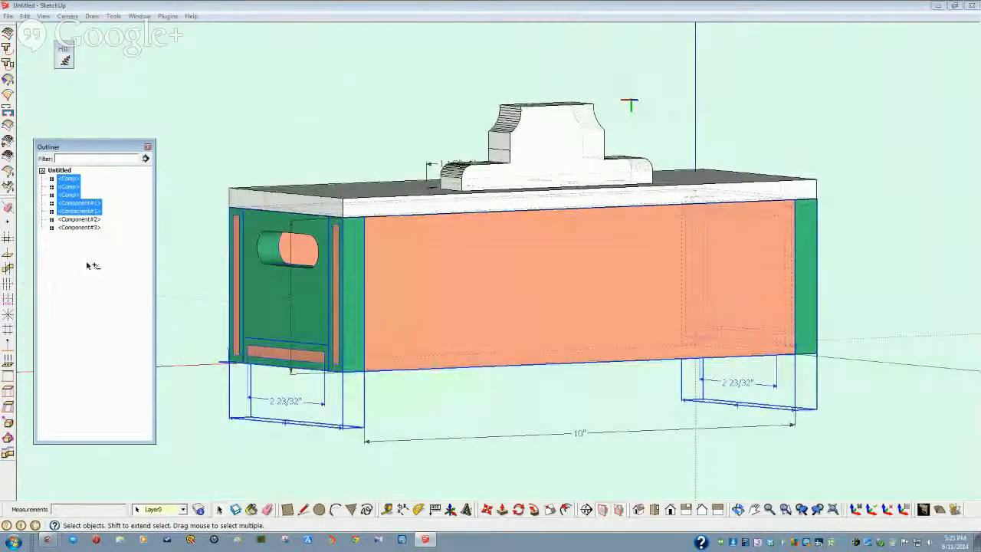
{"action": "key", "text": "g"}
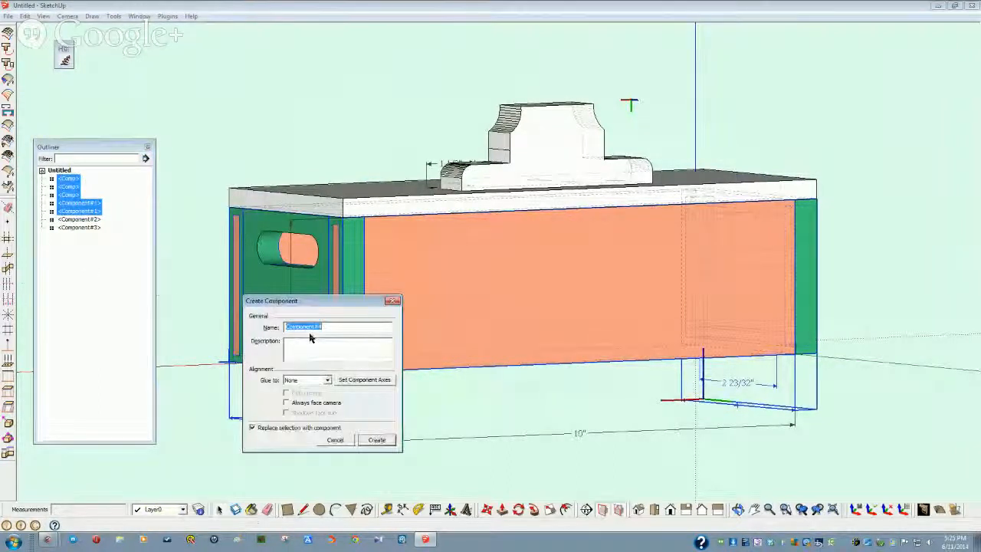
{"action": "type", "text": "bo"}
{"action": "key", "text": "BackSpace"}
{"action": "type", "text": "x base"}
{"action": "key", "text": "Return"}
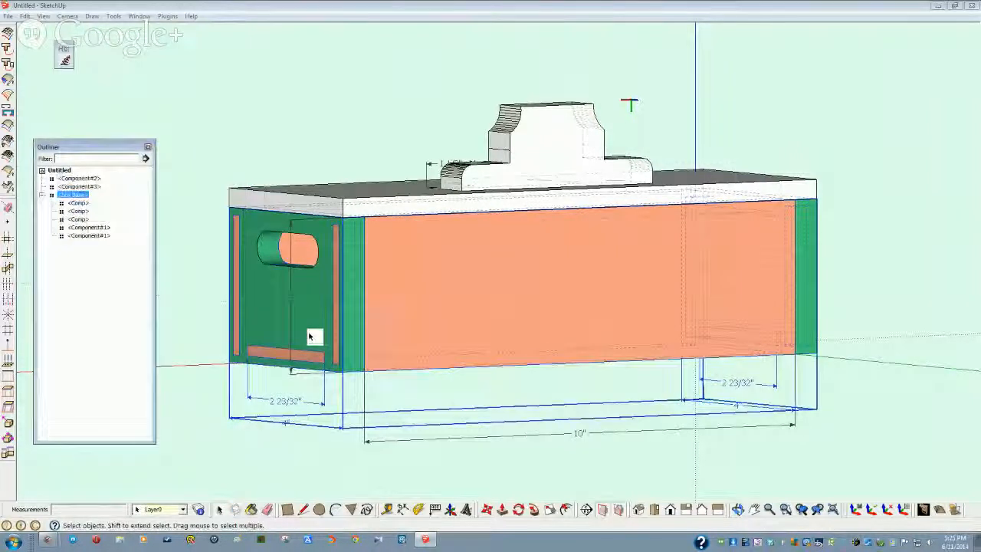
Combine the handle and the lid board into one component named "box lid"
{"action": "left_click", "coordinate": [528, 141]}
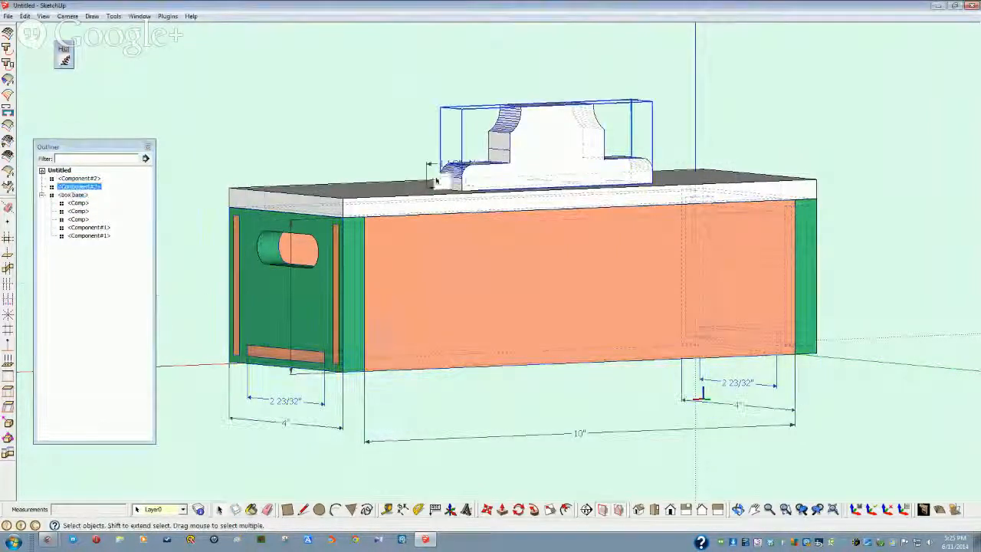
{"action": "left_click", "coordinate": [406, 192], "text": "ctrl"}
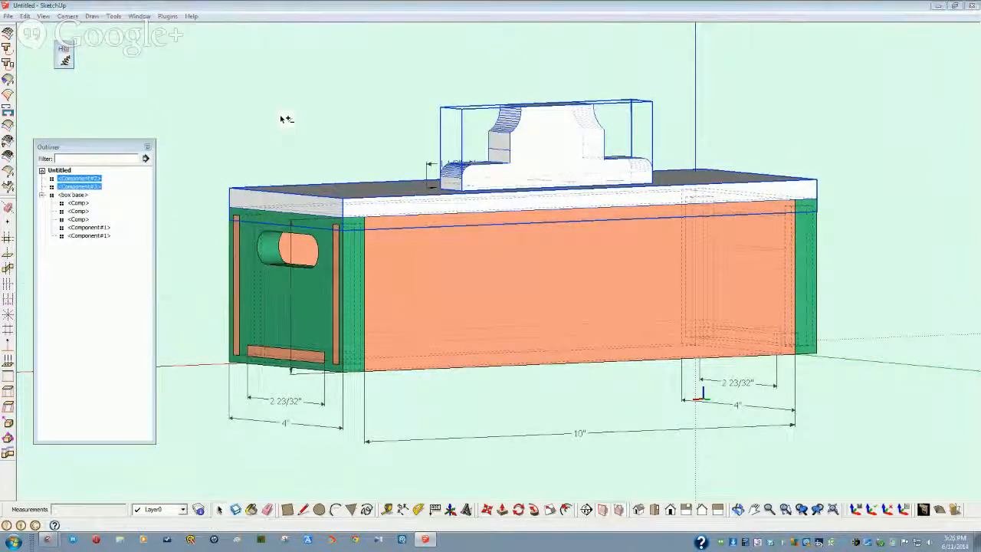
{"action": "type", "text": "g"}
{"action": "type", "text": "bl"}
{"action": "type", "text": "x l"}
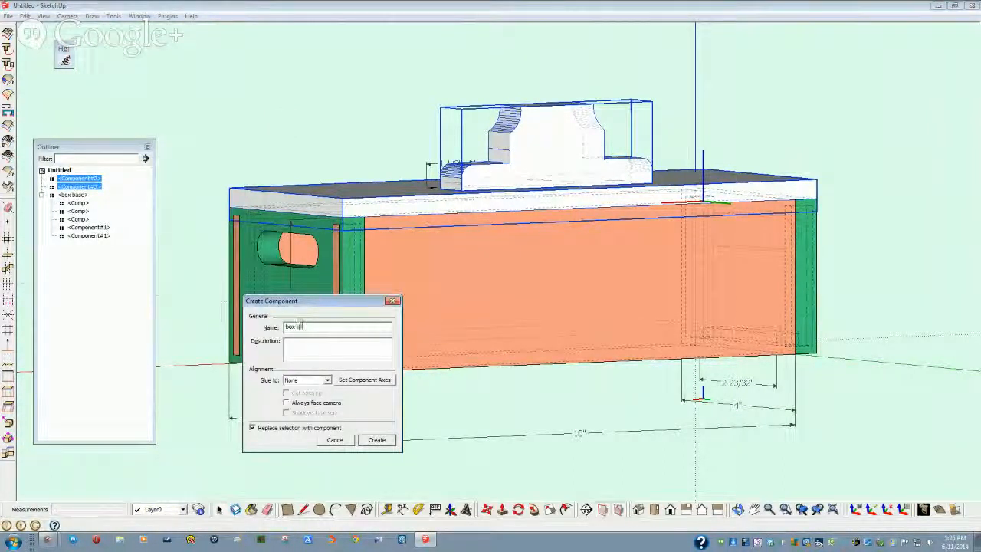
{"action": "type", "text": "id"}
{"action": "key", "text": "Return"}
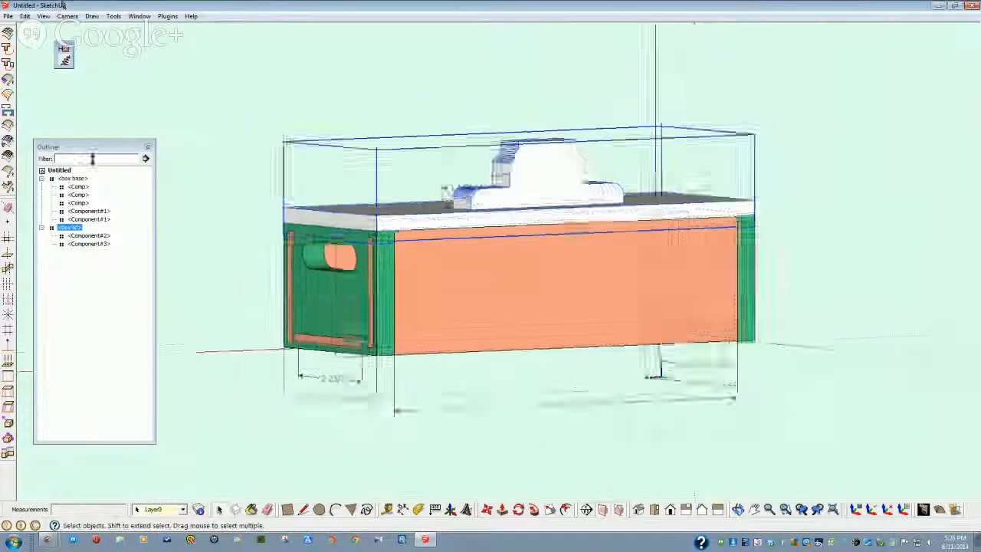
Save the model in the SketchUp Files folder under the name "class box"
{"action": "mouse_move", "coordinate": [230, 197]}
{"action": "middle_mouse_down"}
{"action": "mouse_move", "coordinate": [283, 210]}
{"action": "mouse_move", "coordinate": [258, 229]}
{"action": "middle_mouse_up"}
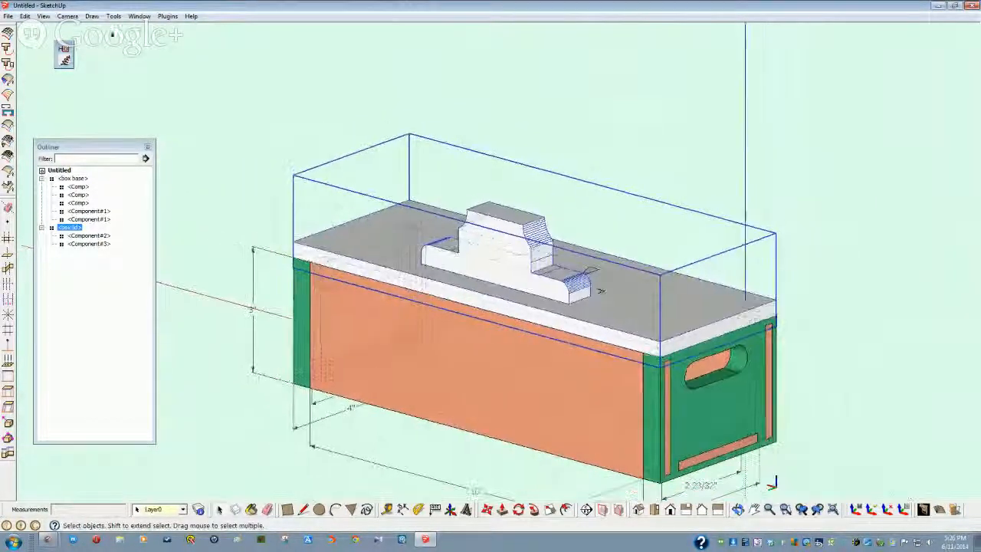
{"action": "left_click", "coordinate": [9, 16]}
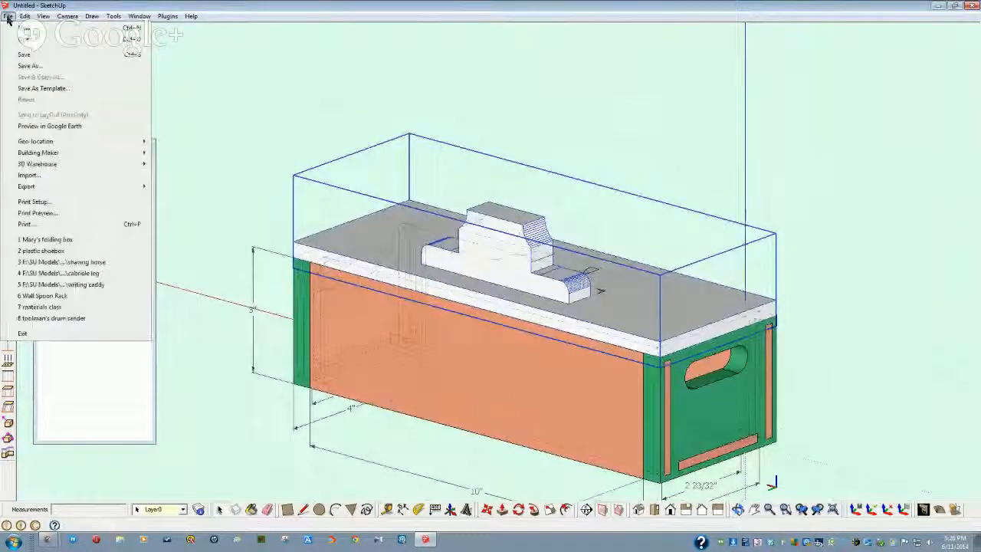
{"action": "left_click", "coordinate": [24, 57]}
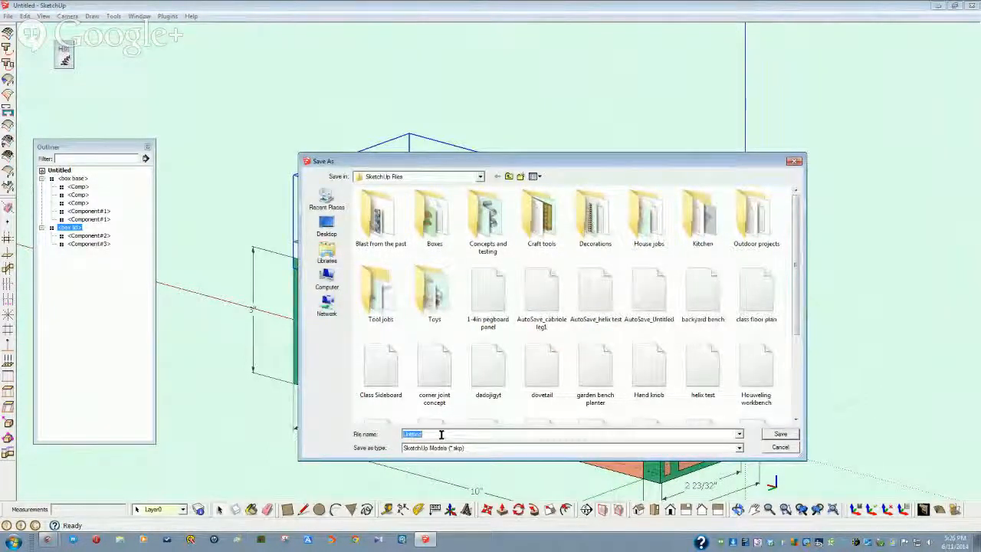
{"action": "type", "text": "class"}
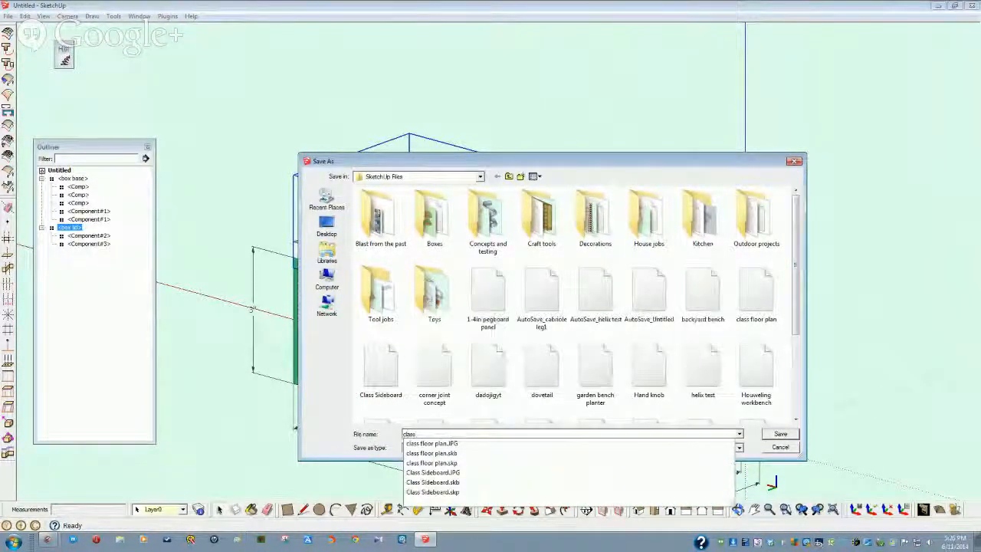
{"action": "type", "text": " box"}
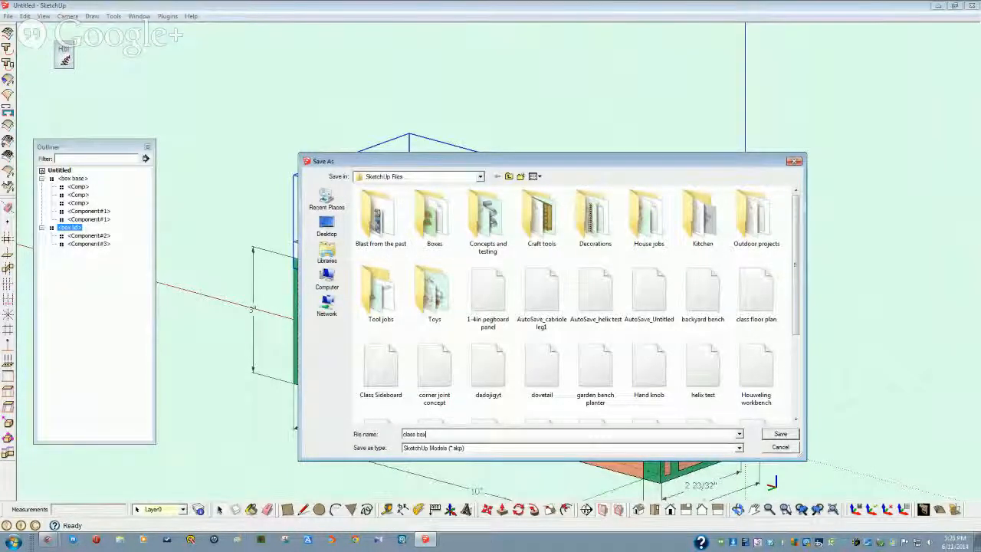
{"action": "key", "text": "Return"}
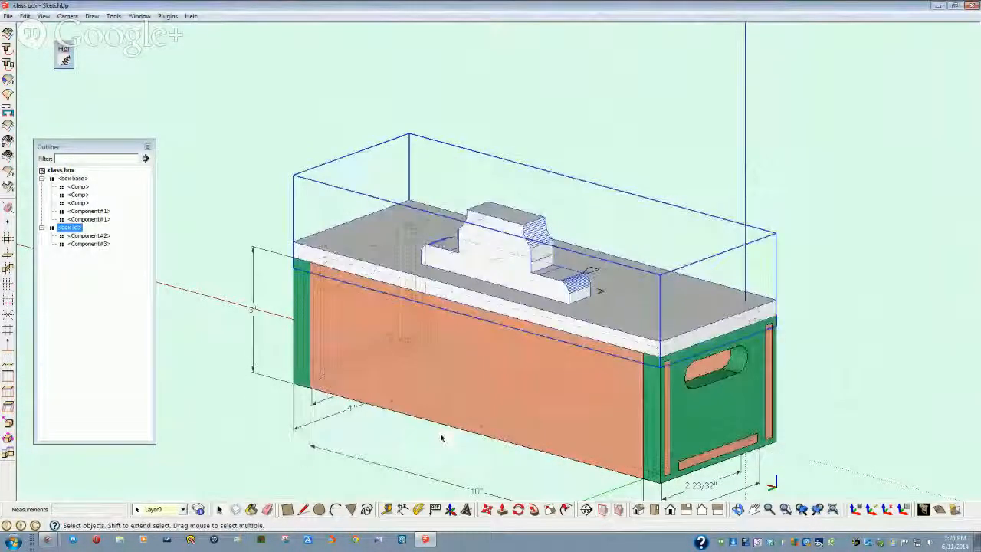